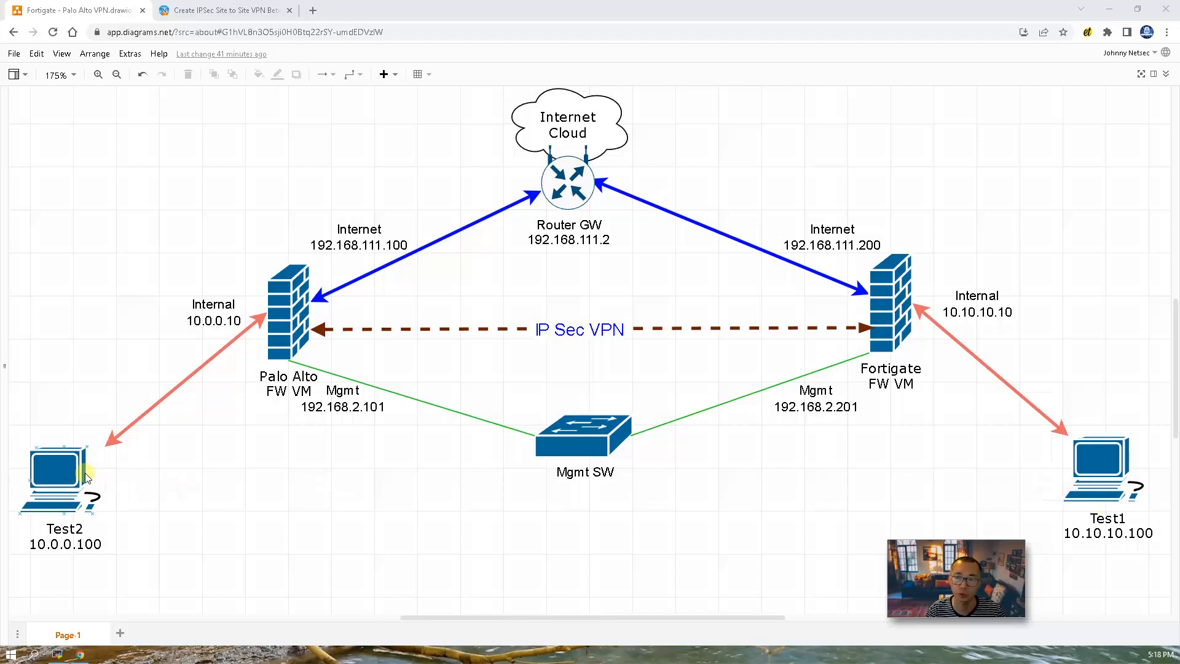
Step: Review the blog post's instructions for configuring the VPN tunnel in the Palo Alto firewall, including the IKE and IPSec crypto profiles
click(232, 10)
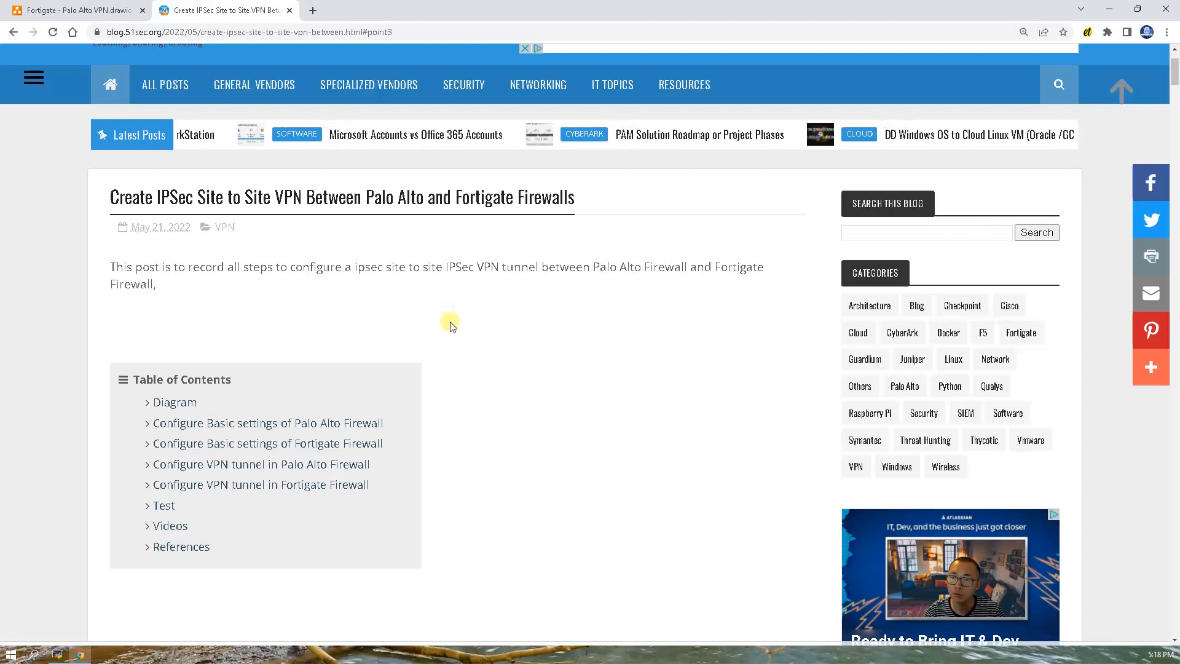
click(350, 465)
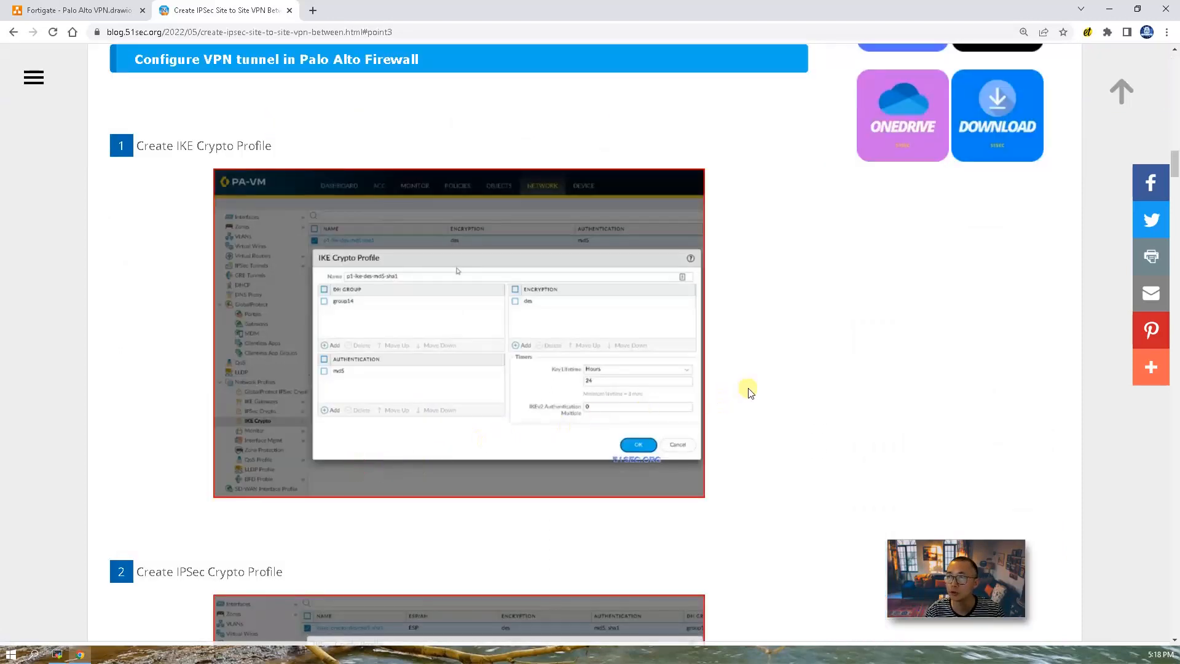
scroll(751, 392, down, 11)
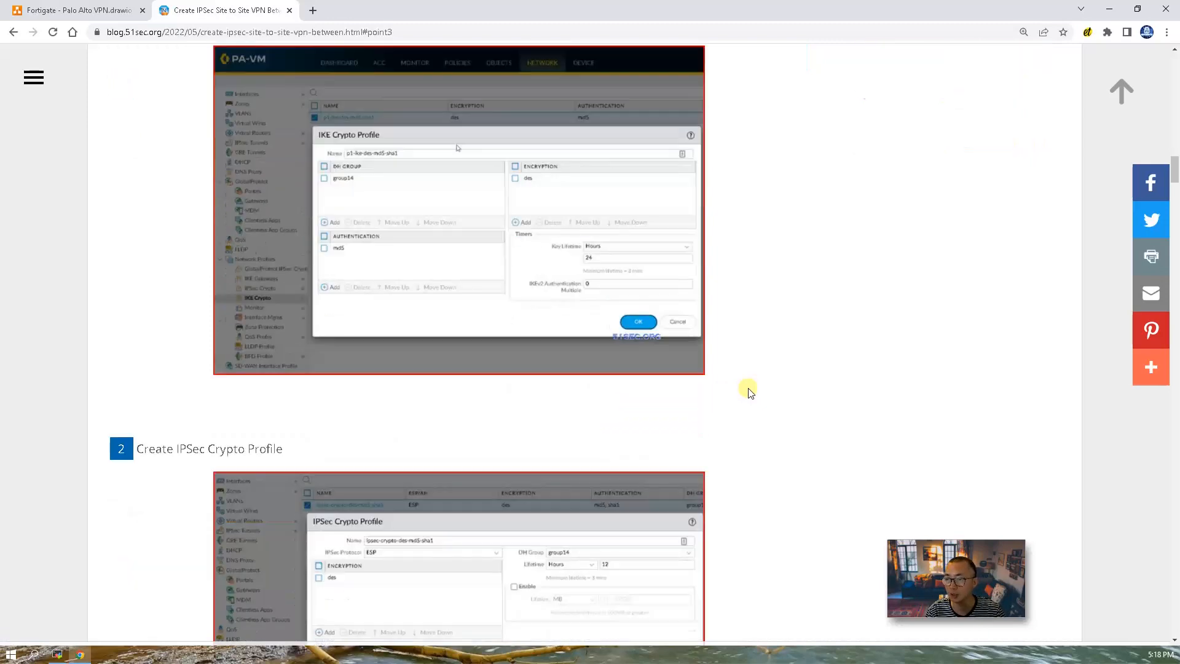
scroll(750, 392, down, 14)
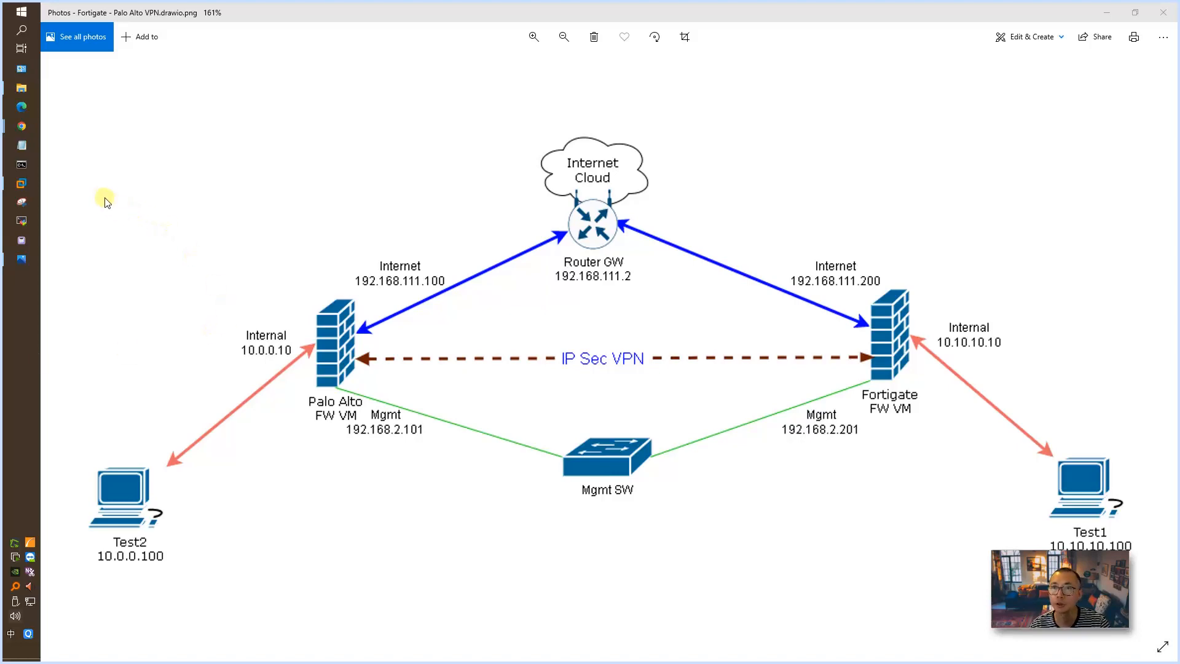
Step: Switch to VMware Workstation and view the Win11-Test1-Fortigate and Win2016-Test2-PaloAlto virtual machines
click(21, 183)
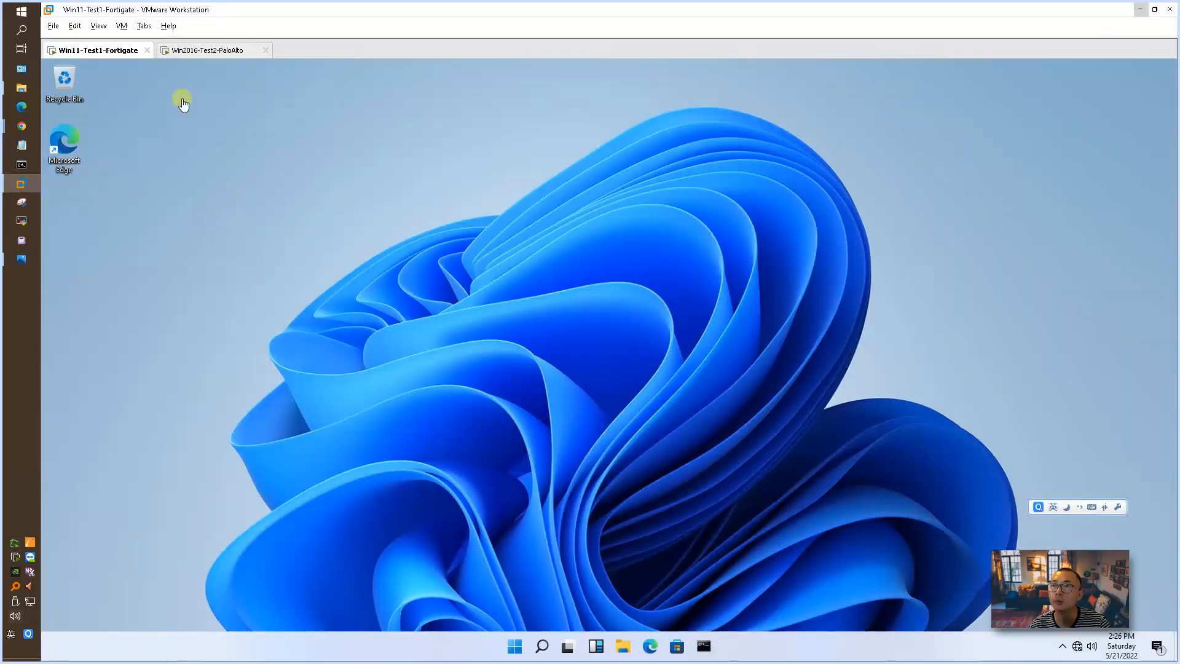
click(200, 50)
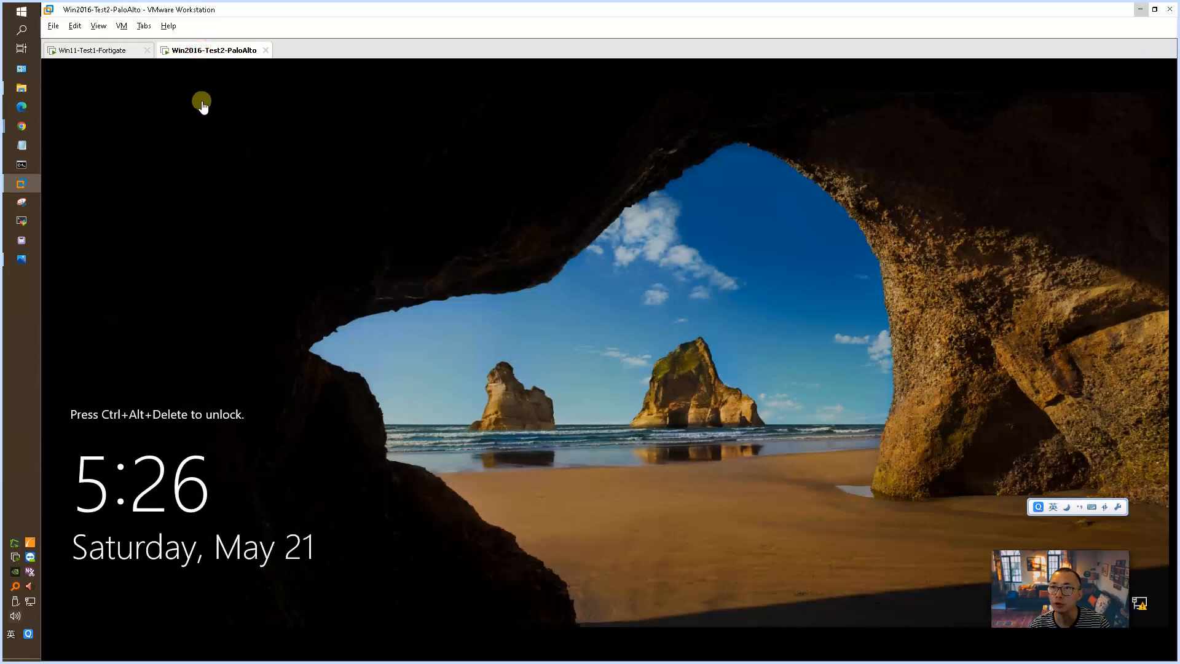
click(109, 51)
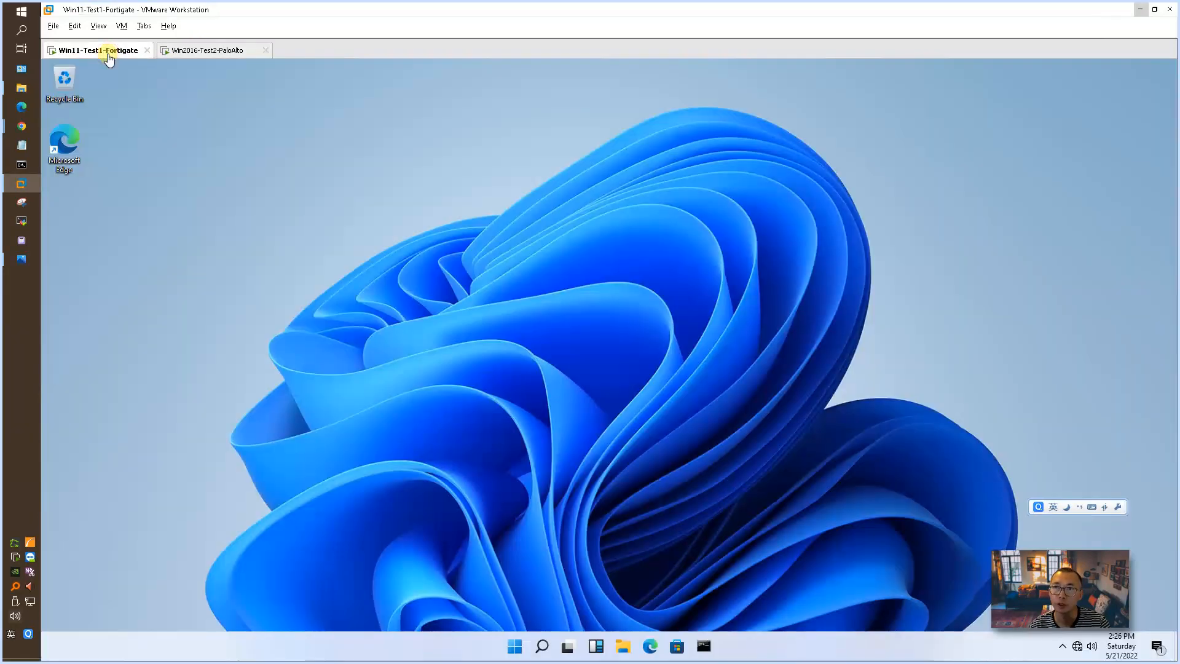
click(199, 52)
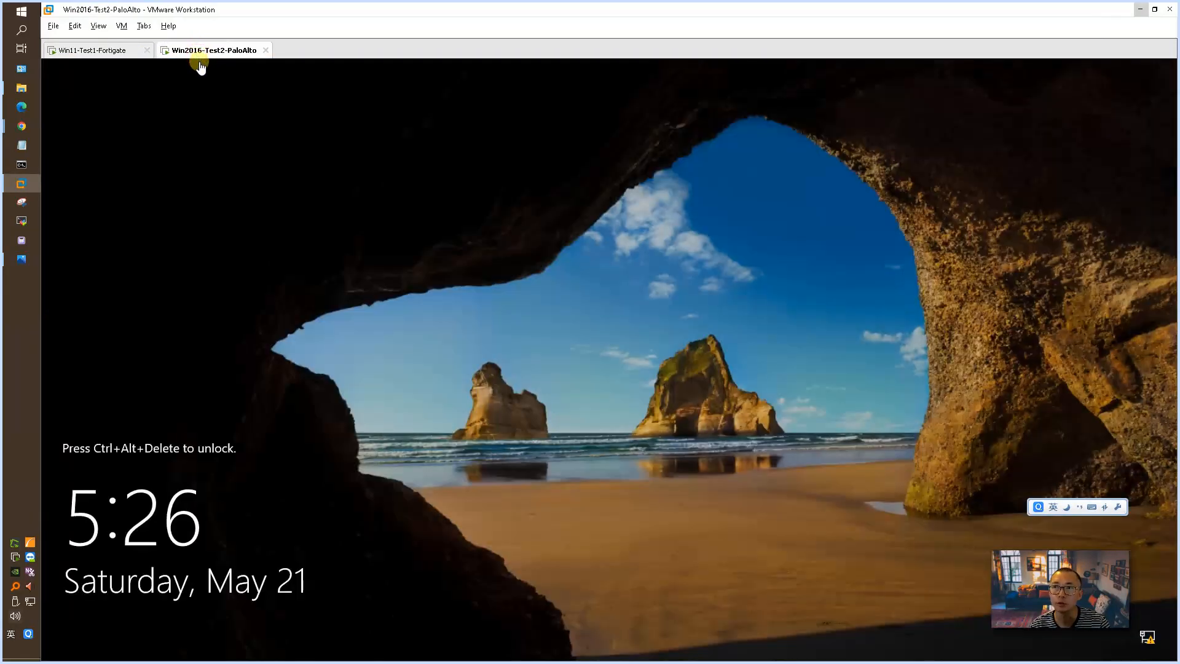
Step: Import PA-VM-ESX-10.1.0.ova from the Downloads folder into VMware Workstation, keeping the default name and storage path
click(31, 88)
click(513, 451)
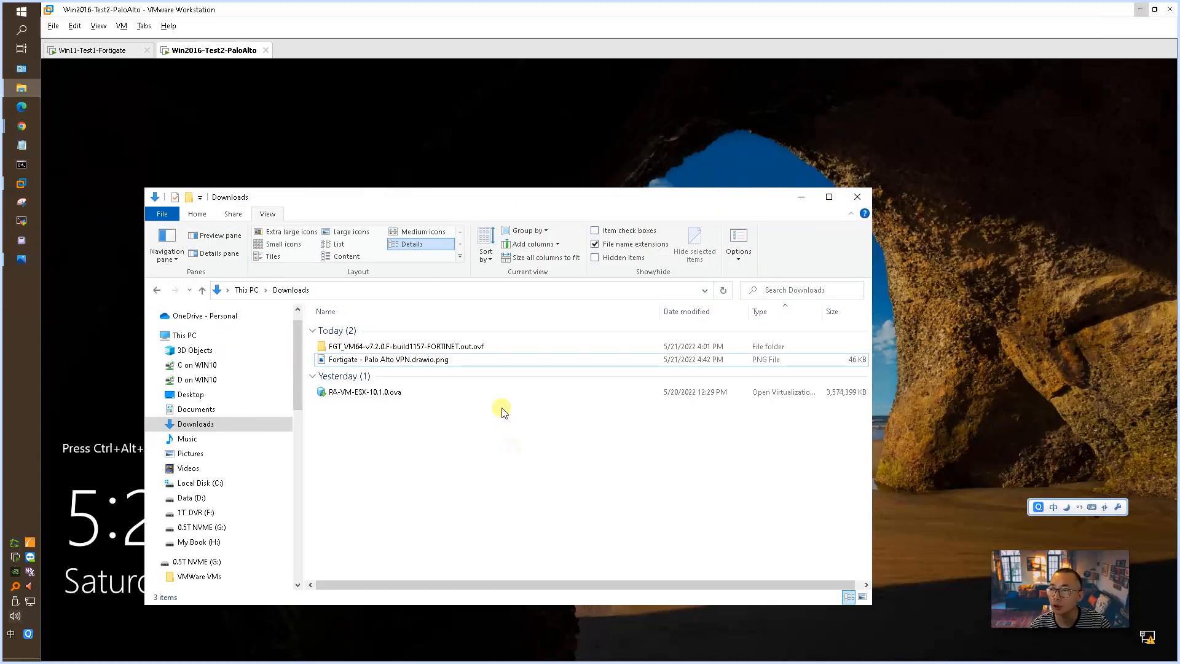
click(442, 397)
key(alt+Tab)
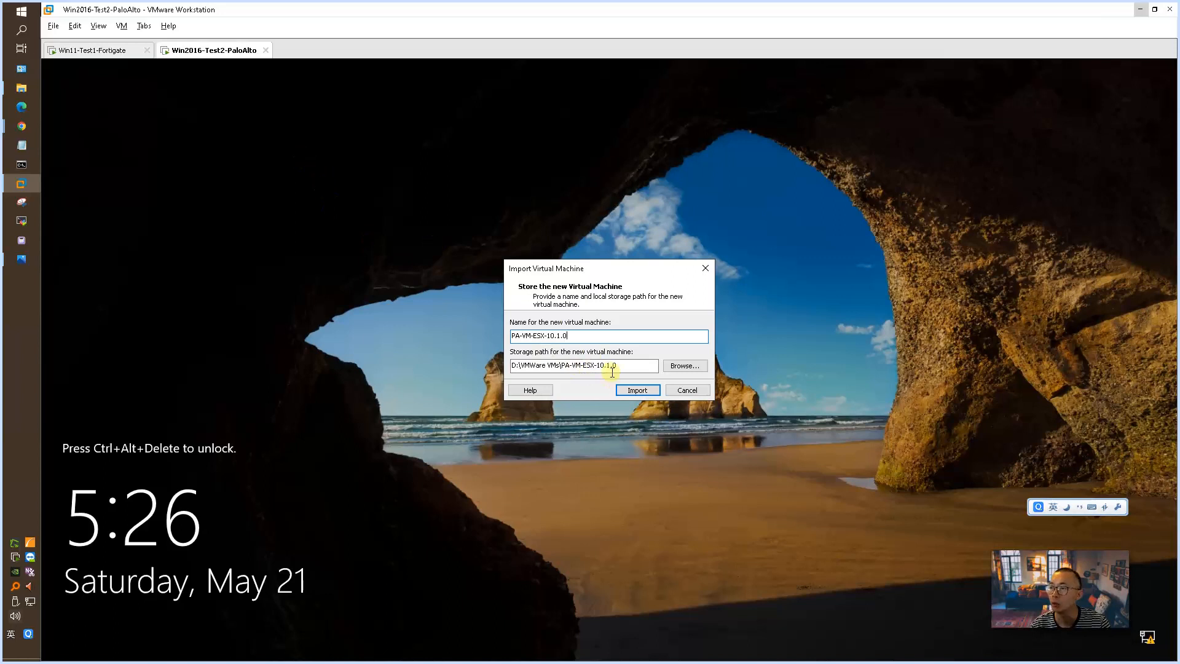
click(637, 390)
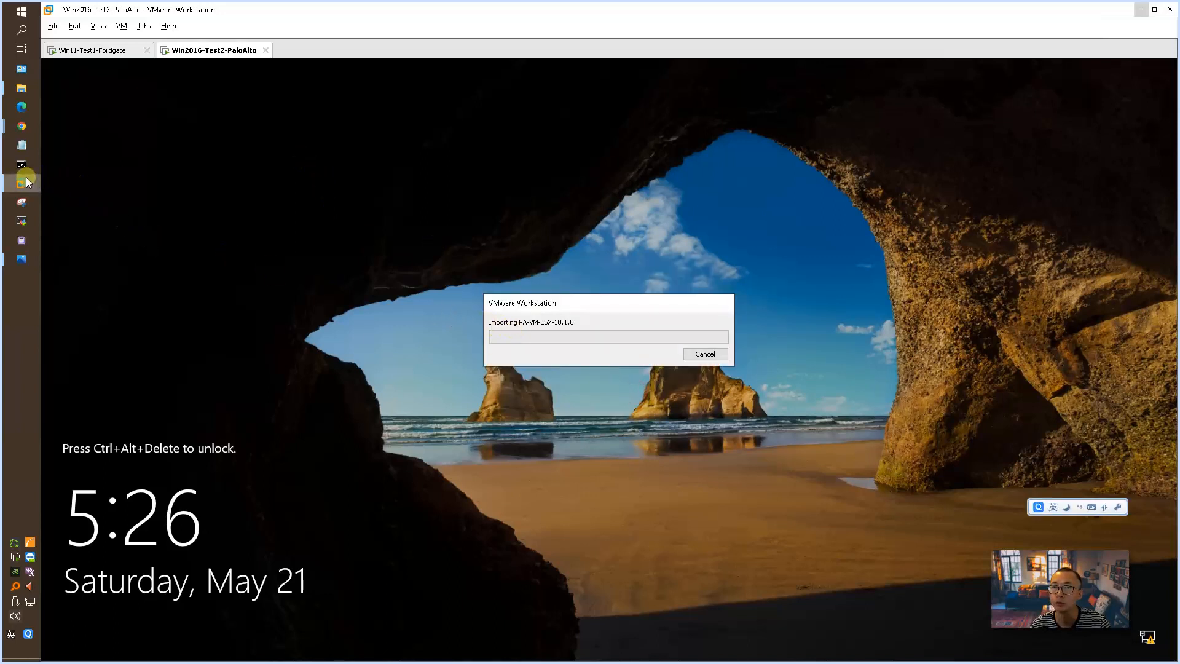
Step: Import FortiGate-VM64.hw15.ovf from the FGT_VM64-v7.2.0.F-build1157-FORTINET.out.ovf folder in Downloads, keeping the default name and storage path
mouse_move(21, 87)
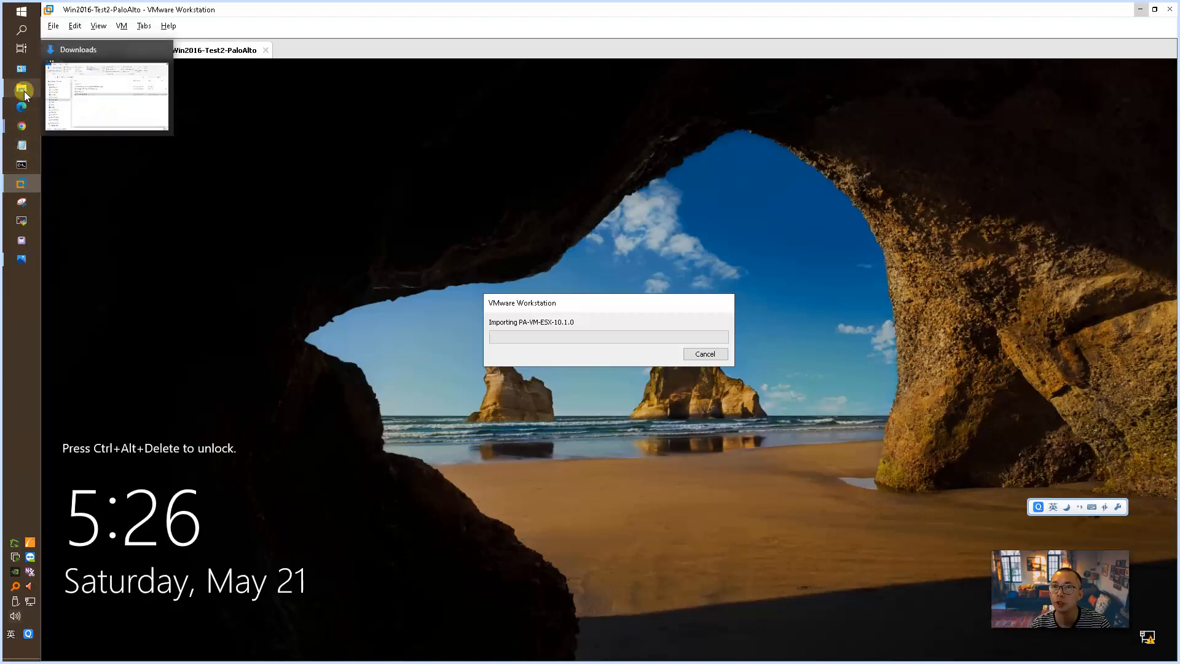
click(107, 127)
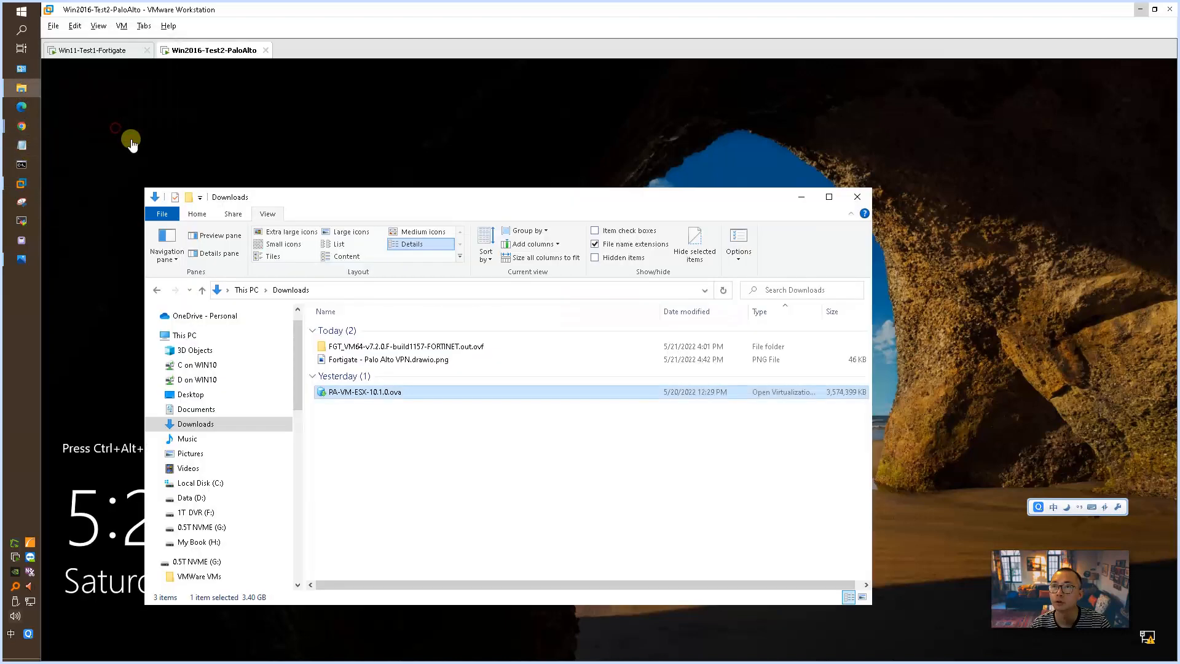
double_click(469, 346)
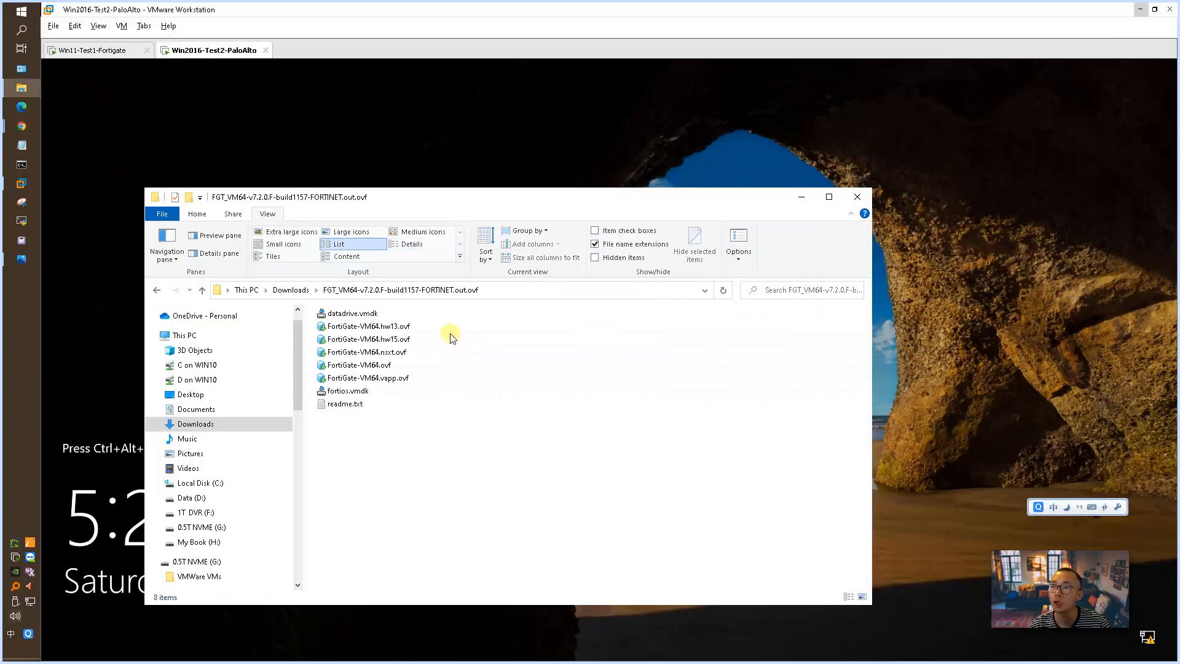
double_click(400, 340)
click(547, 427)
click(650, 453)
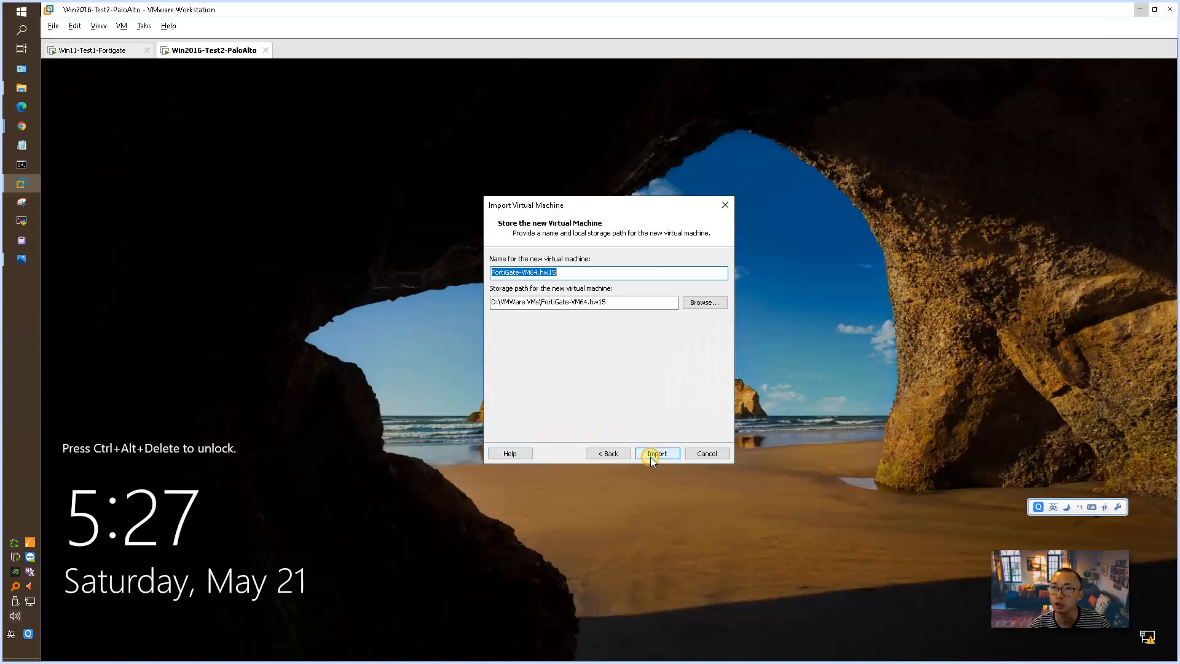
click(653, 454)
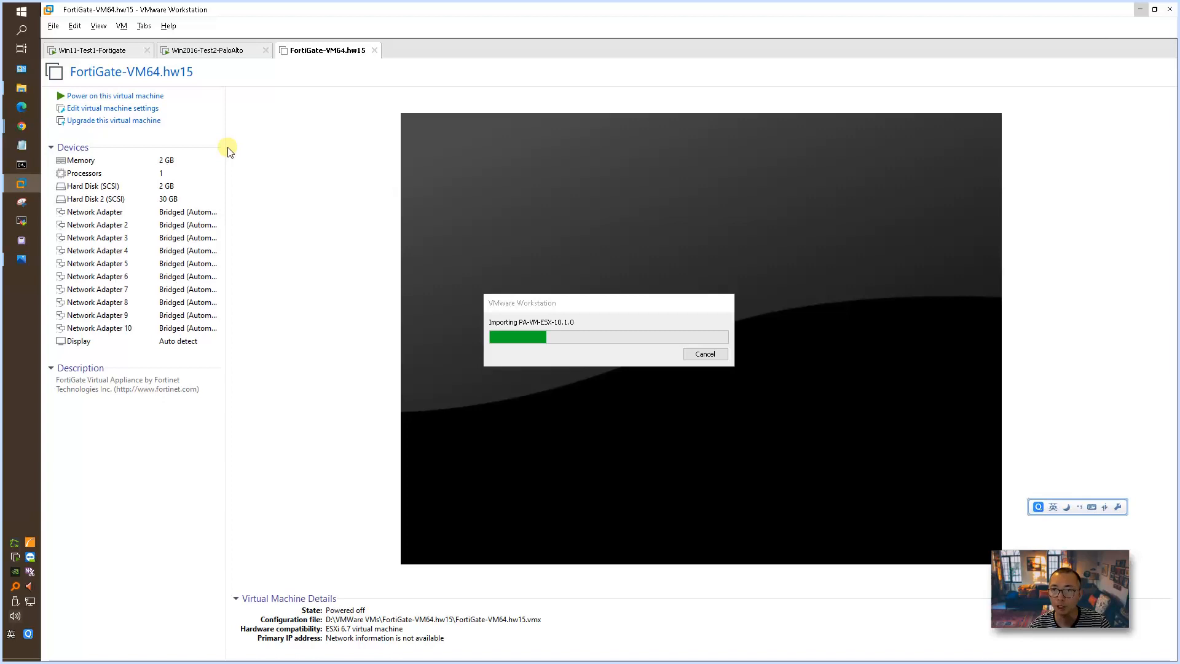
Step: Check the network diagram in Photos, and in VMware Workstation set Network Adapter 2 of FortiGate-VM64.hw15 to NAT
click(21, 258)
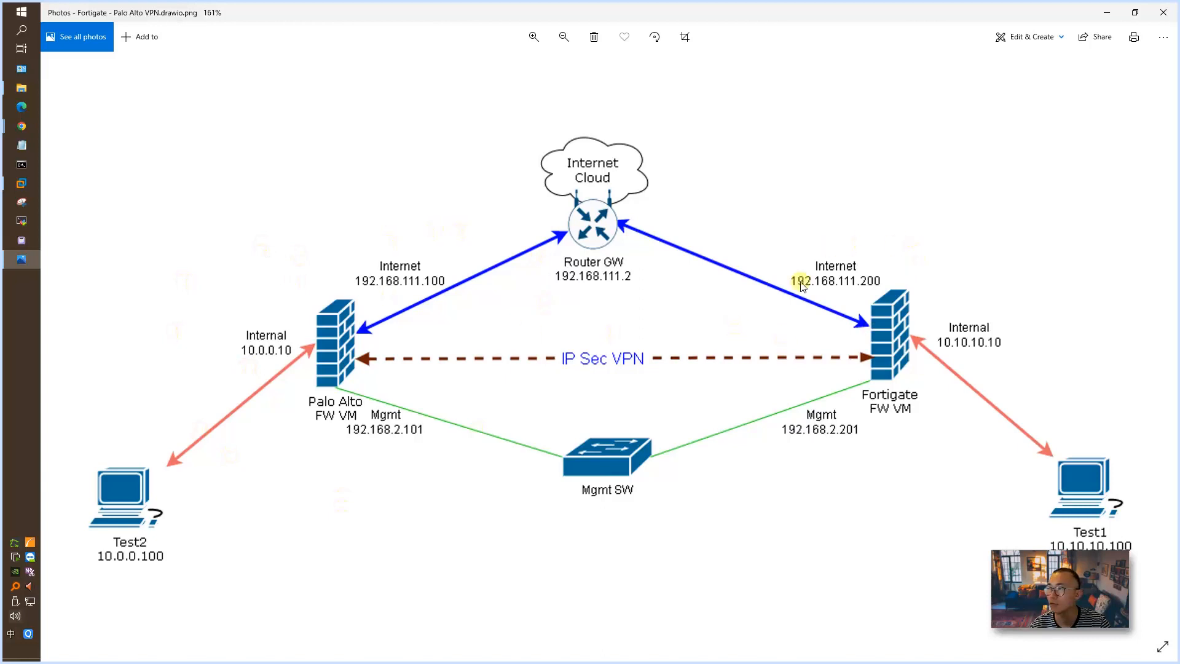
click(22, 183)
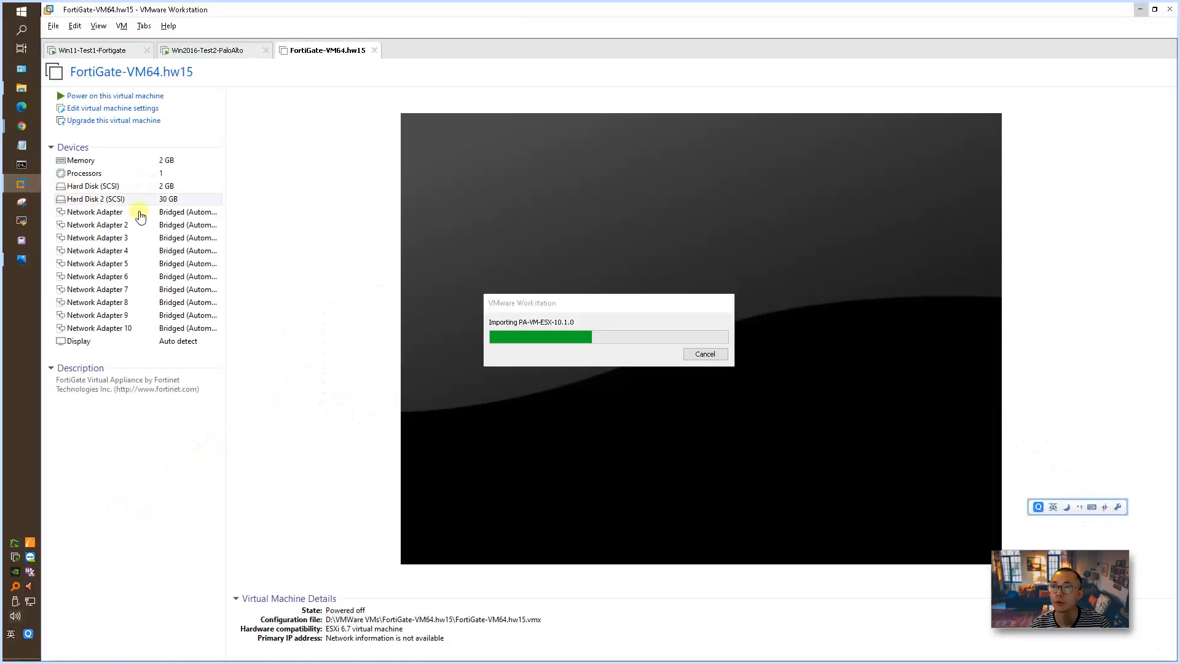
click(203, 226)
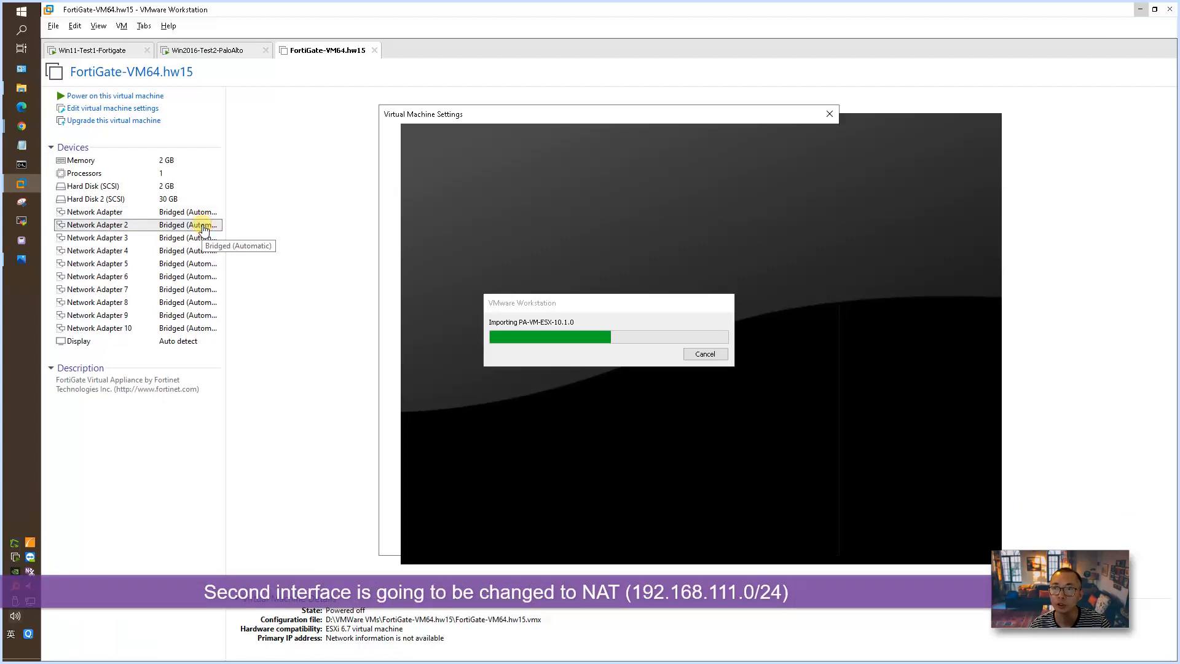
double_click(204, 226)
click(628, 241)
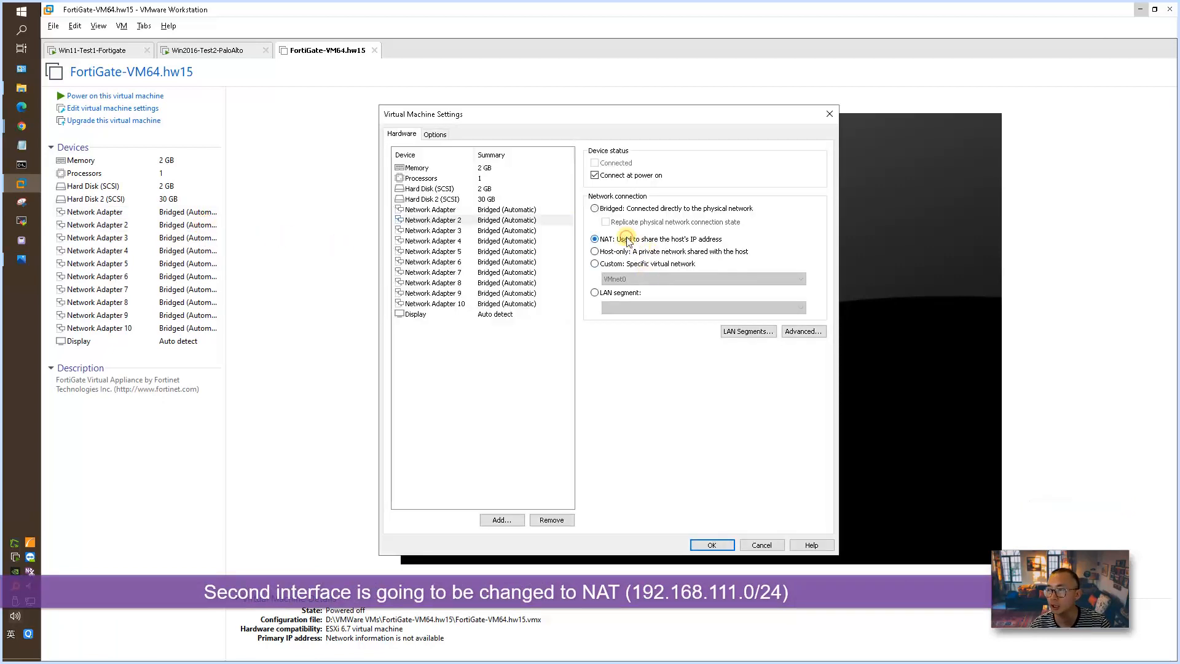
click(713, 545)
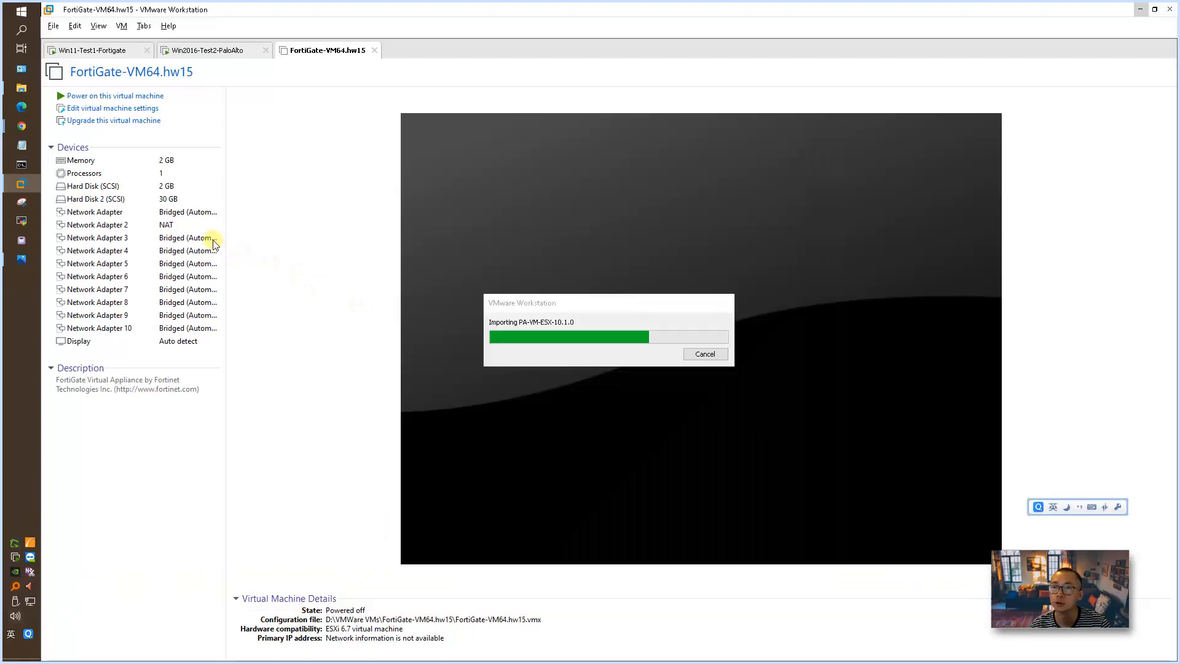
Step: Connect Network Adapter 3 of FortiGate-VM64.hw15 to LAN Segment 1 and power on that virtual machine
click(205, 242)
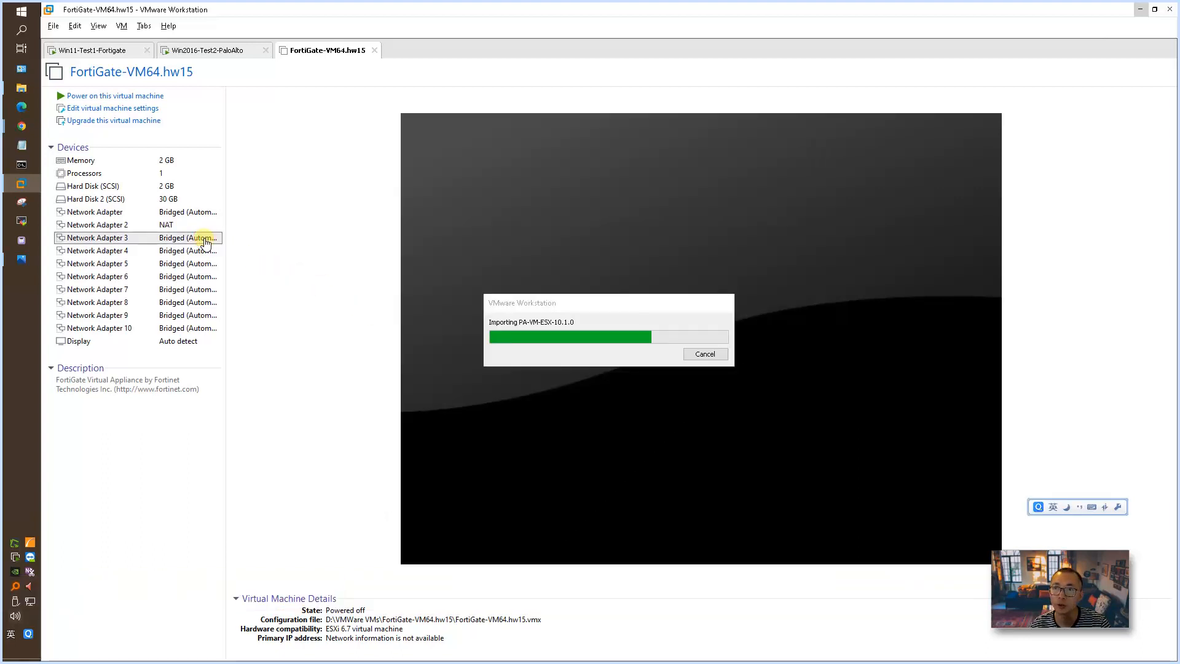
double_click(205, 242)
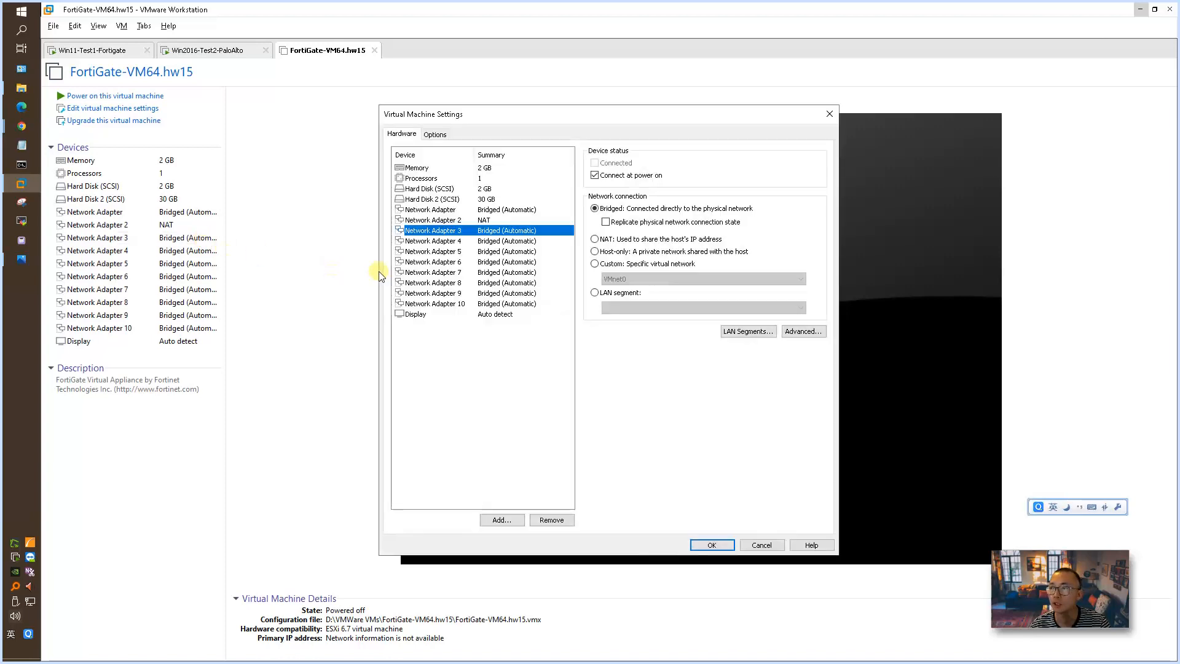
click(613, 294)
click(641, 307)
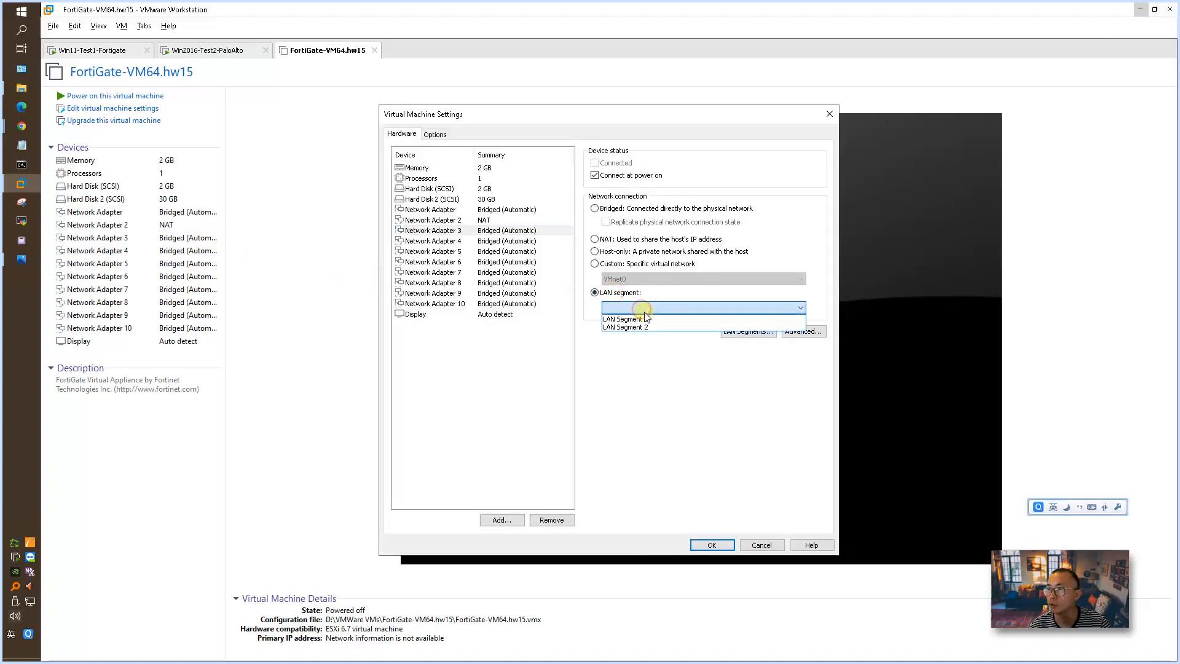
click(645, 327)
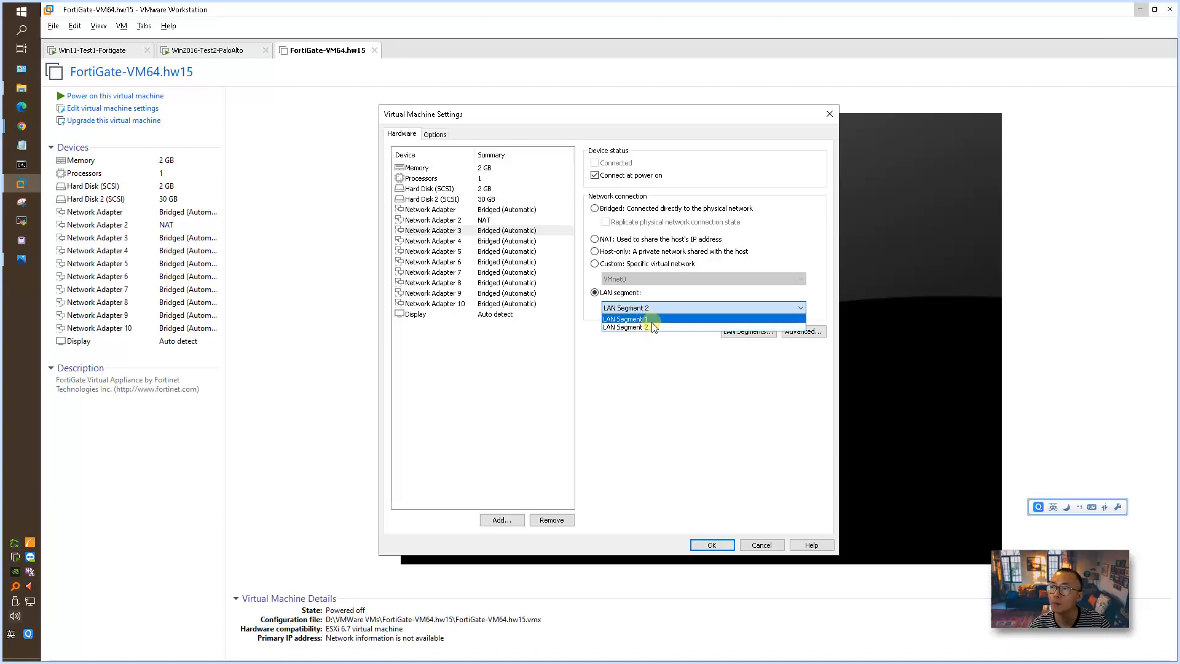
click(652, 321)
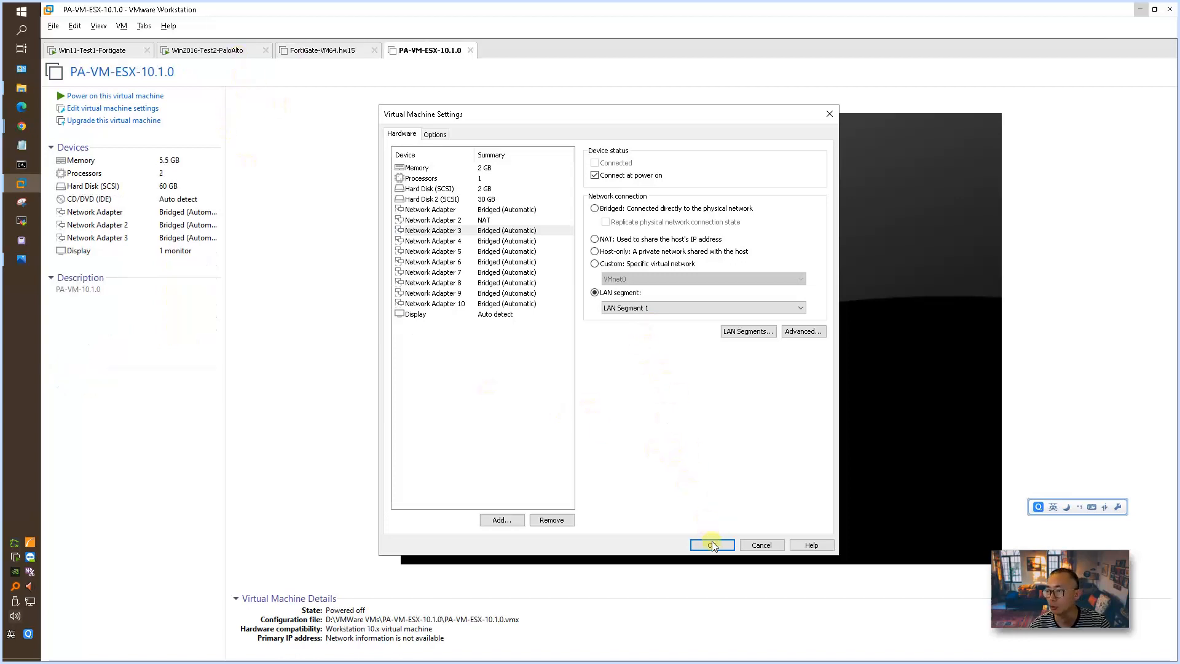
click(712, 545)
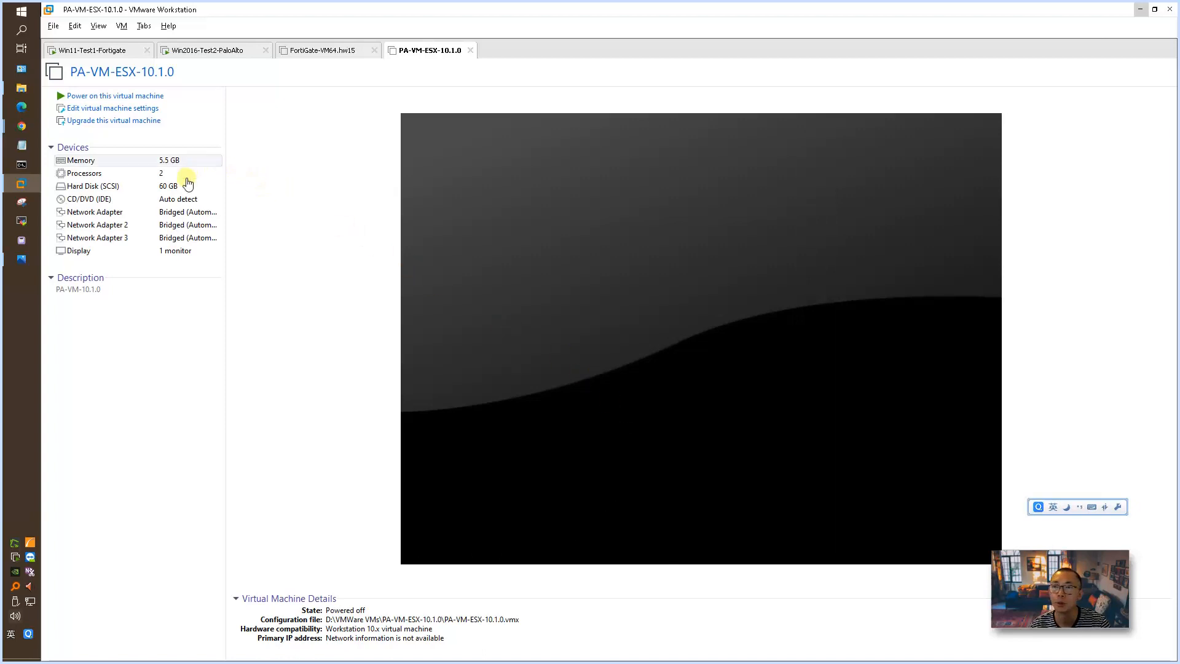
click(332, 58)
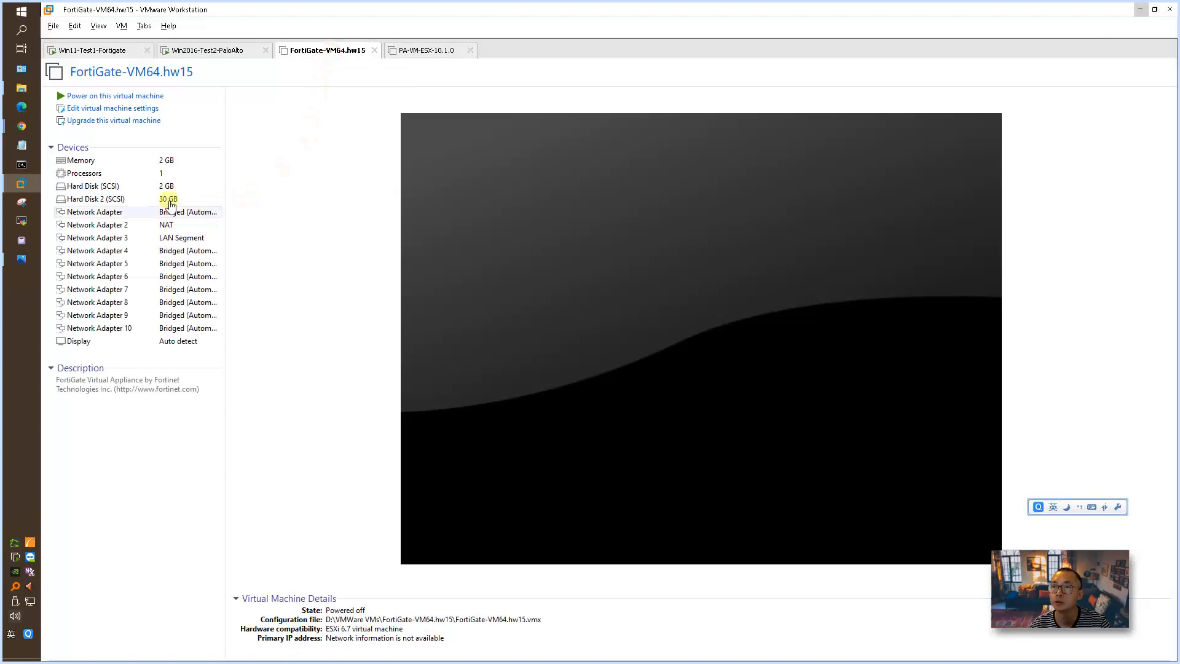
click(116, 96)
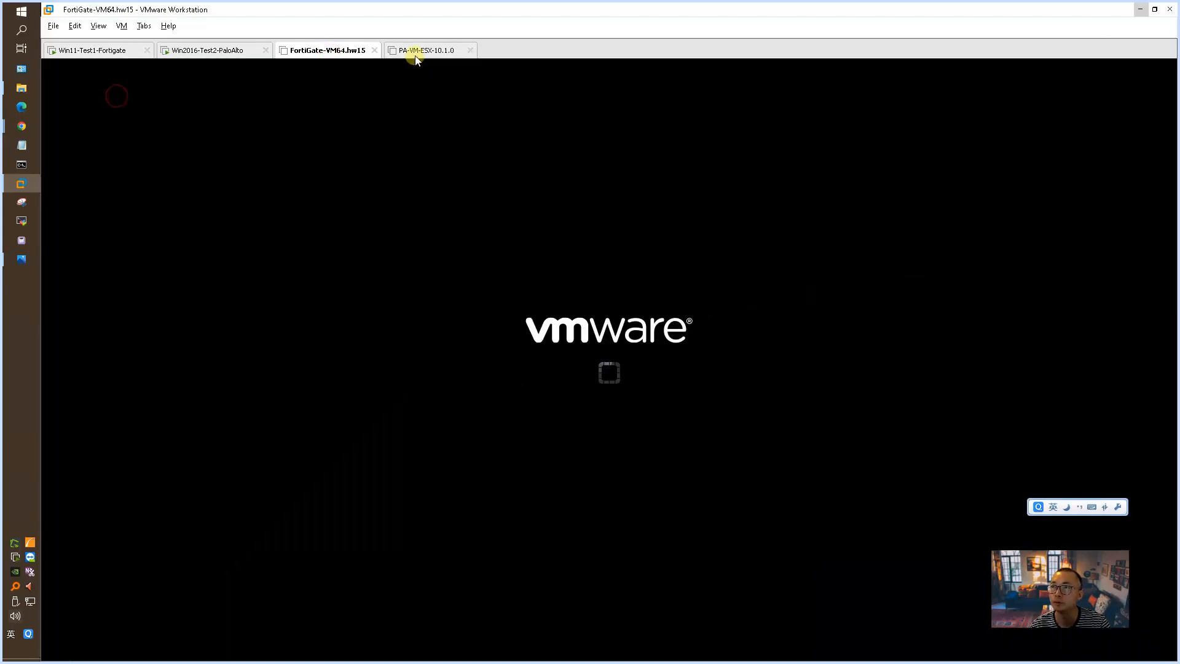
Step: In the hardware settings of PA-VM-ESX-10.1.0, set Network Adapter 2 to NAT
click(416, 54)
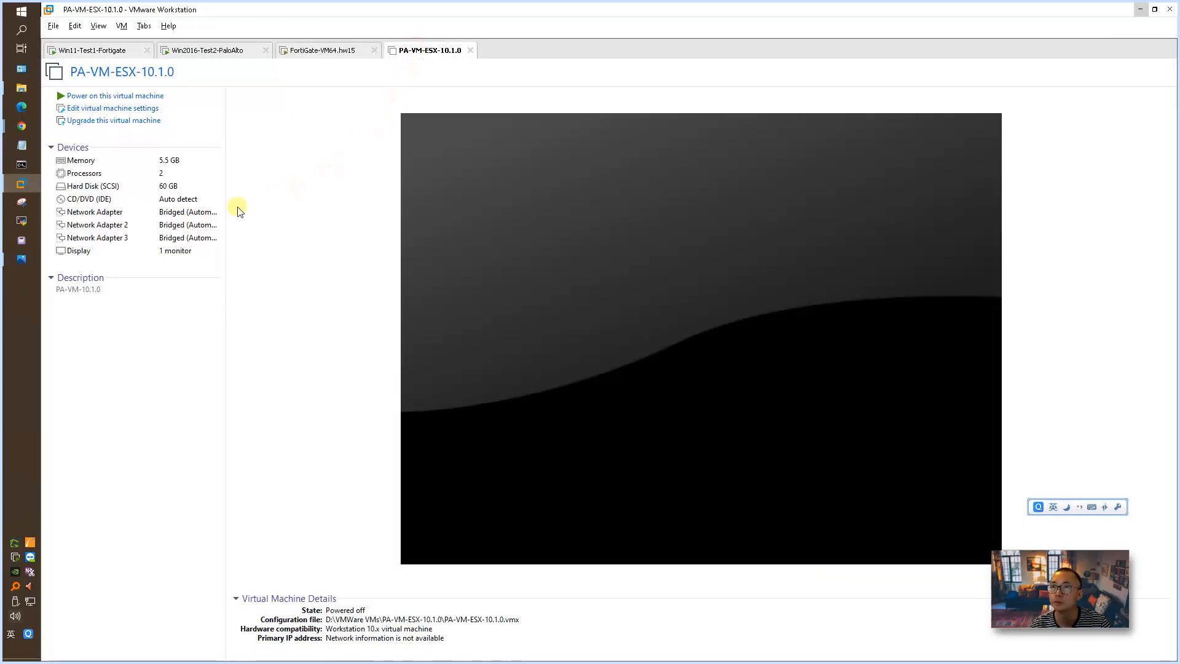
click(190, 217)
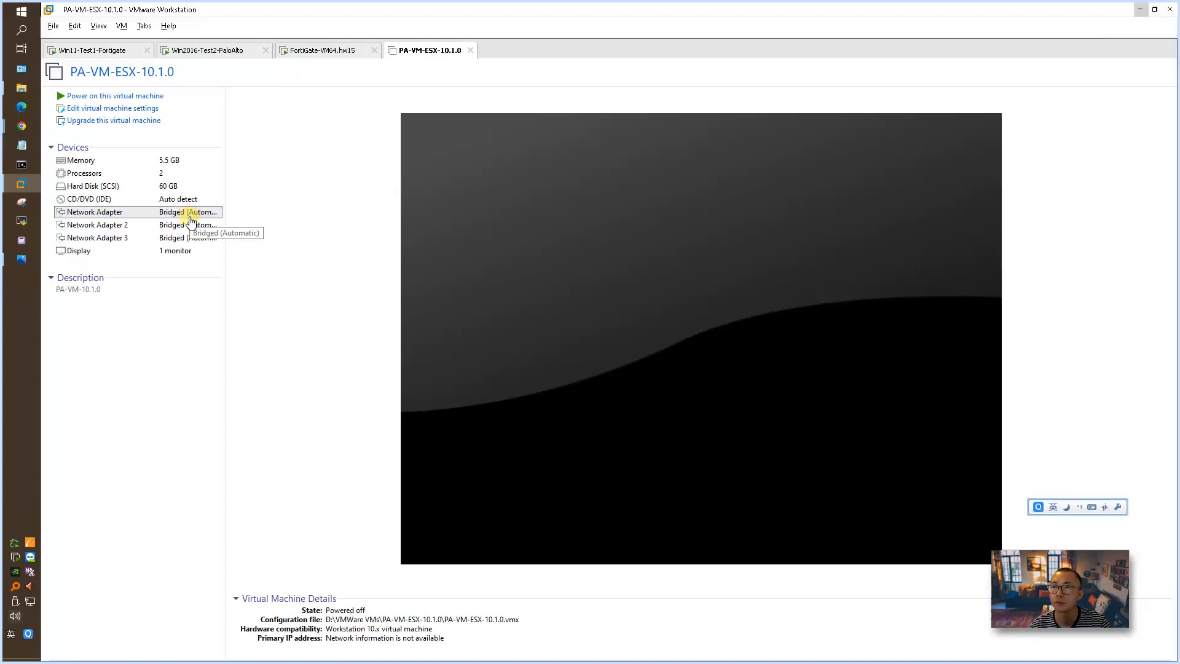
double_click(191, 218)
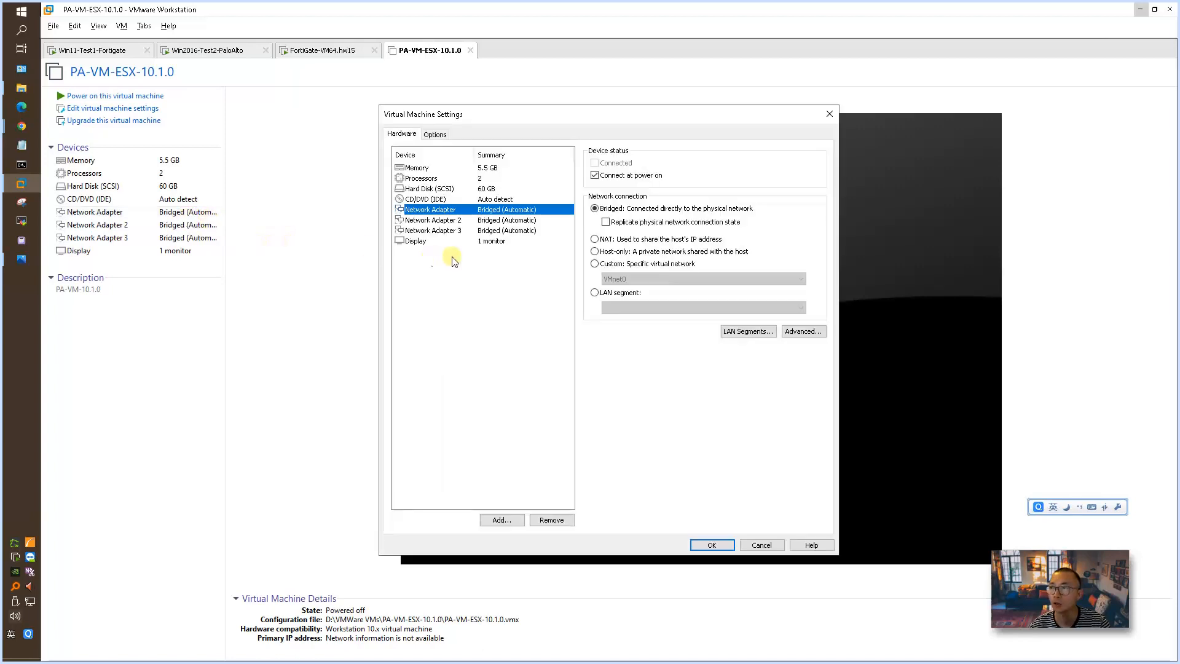
click(539, 219)
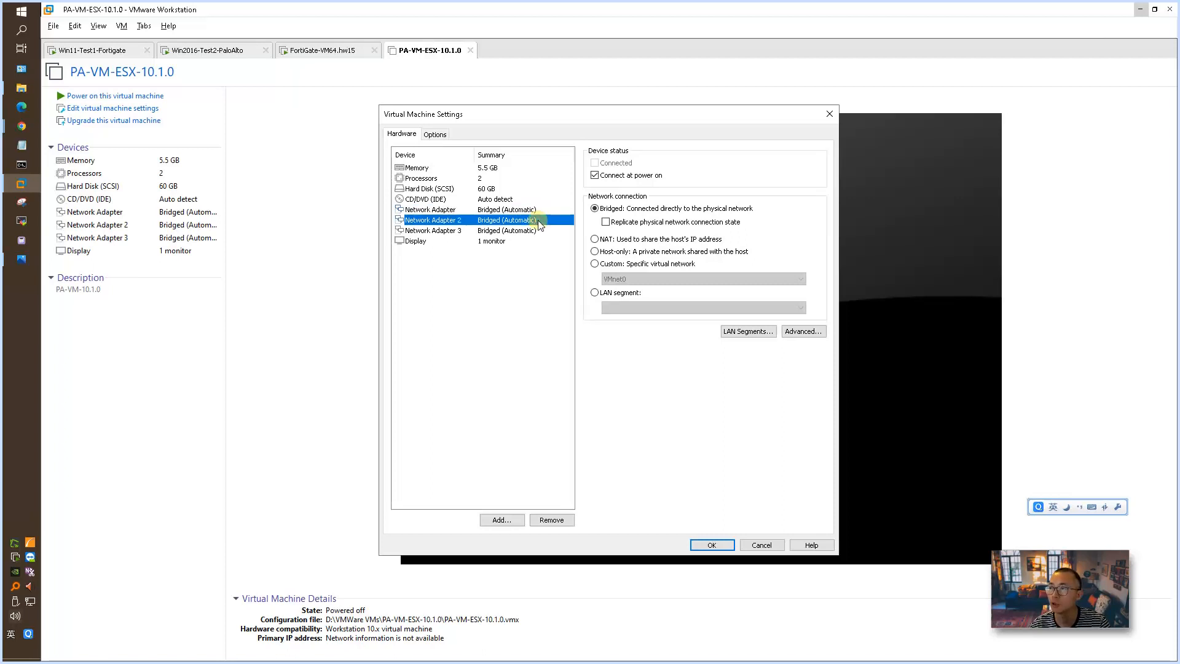
click(592, 239)
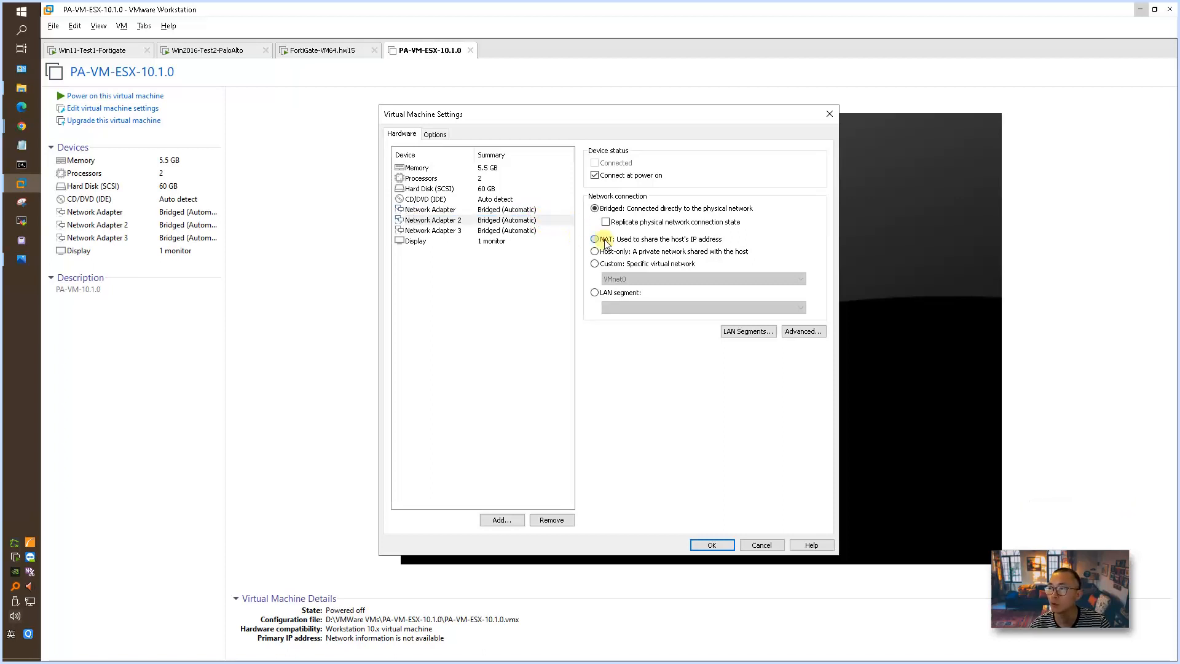
Step: Connect Network Adapter 3 of PA-VM-ESX-10.1.0 to LAN Segment 2, save the settings and power on that virtual machine
click(529, 231)
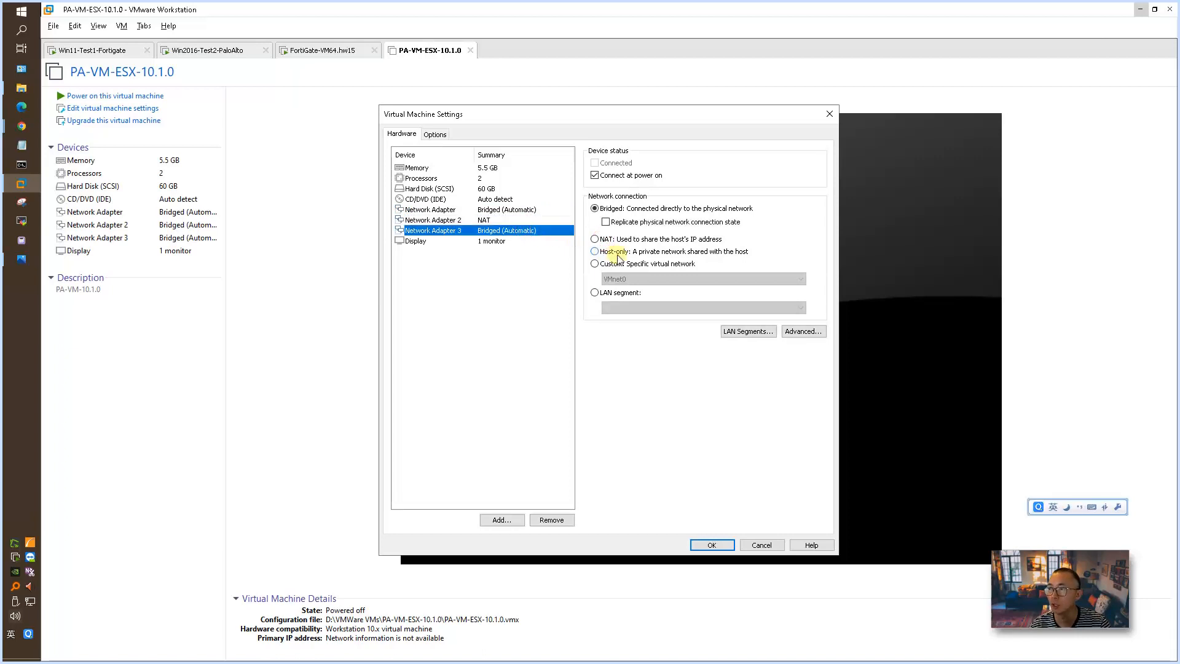
click(594, 292)
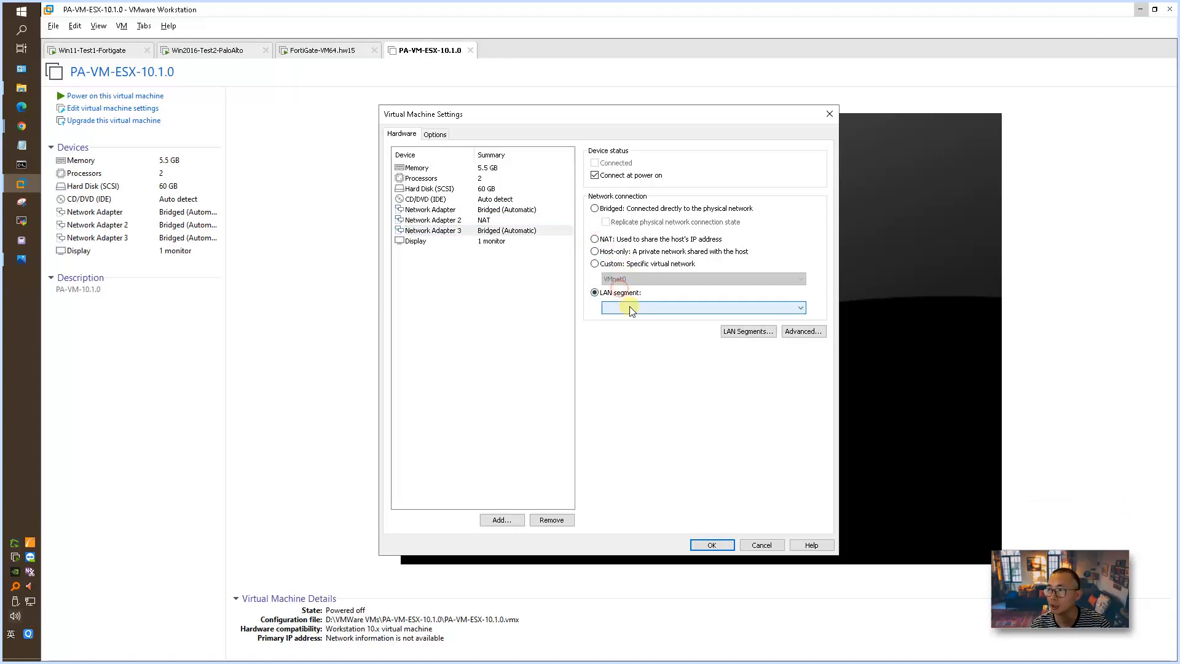
click(621, 307)
click(640, 328)
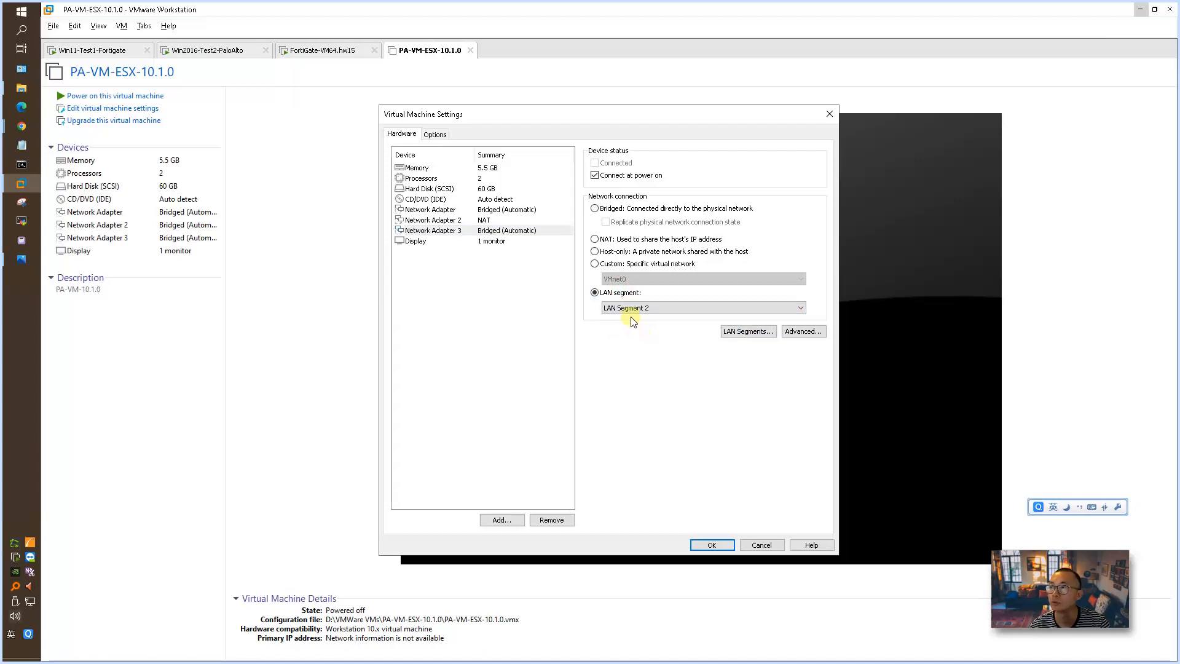
click(712, 543)
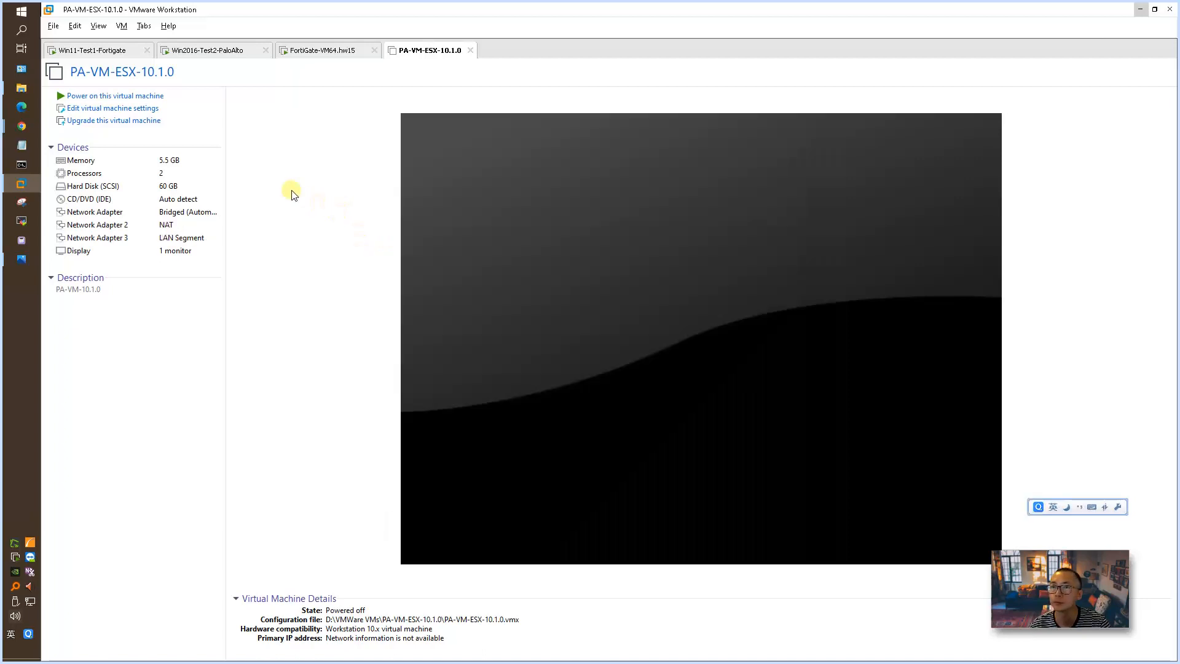
click(131, 96)
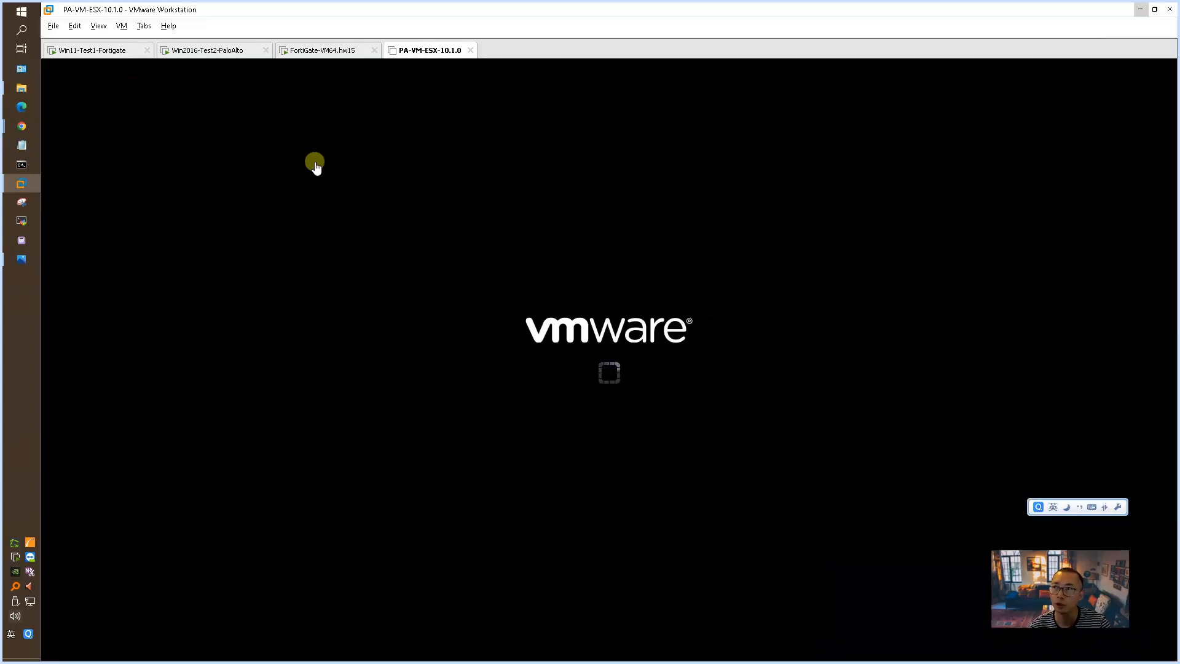
Step: Check the FortiGate console's boot state, and compare the IP settings of both Windows test machines with the network diagram in Photos
click(332, 54)
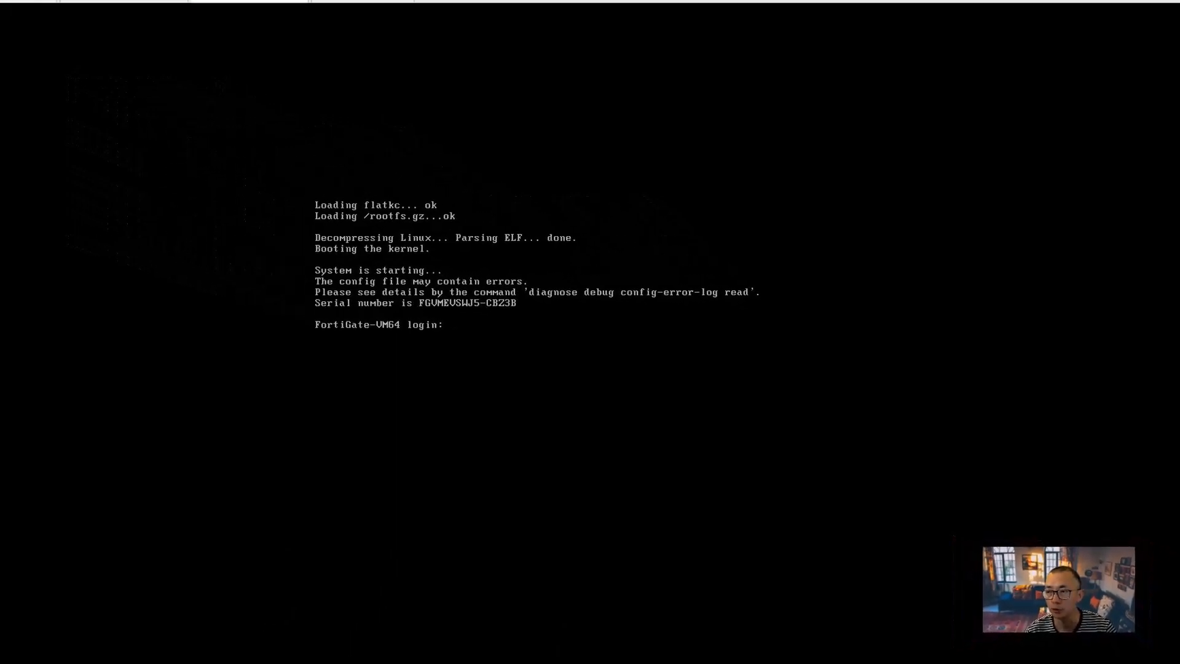
click(220, 51)
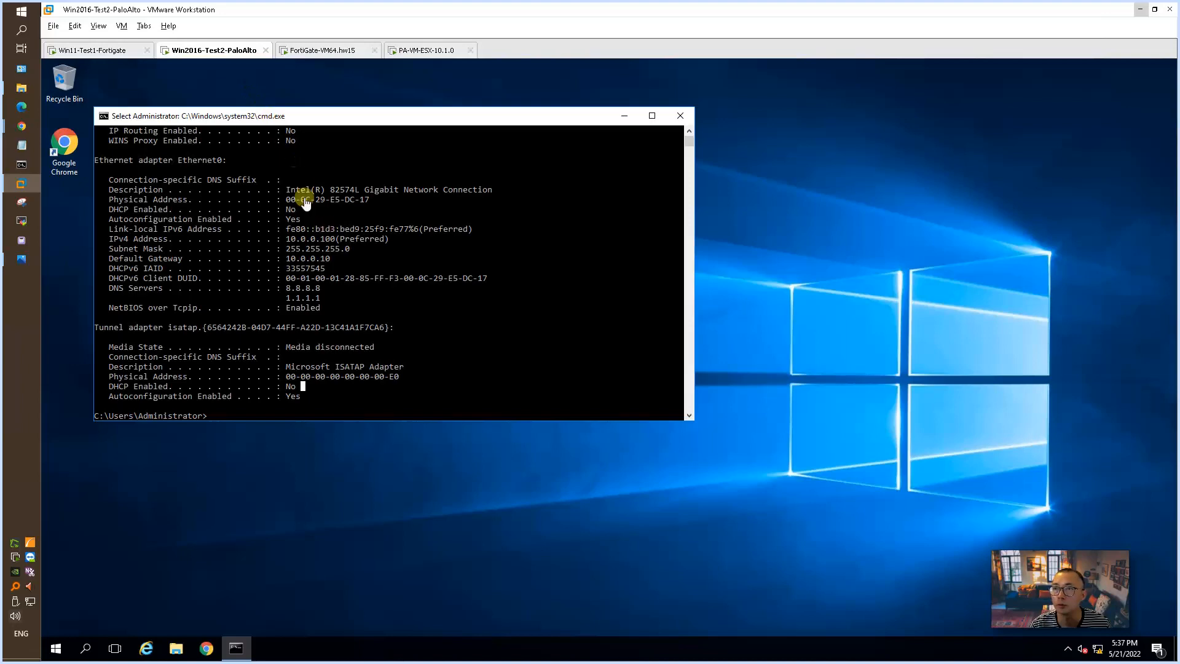
click(124, 53)
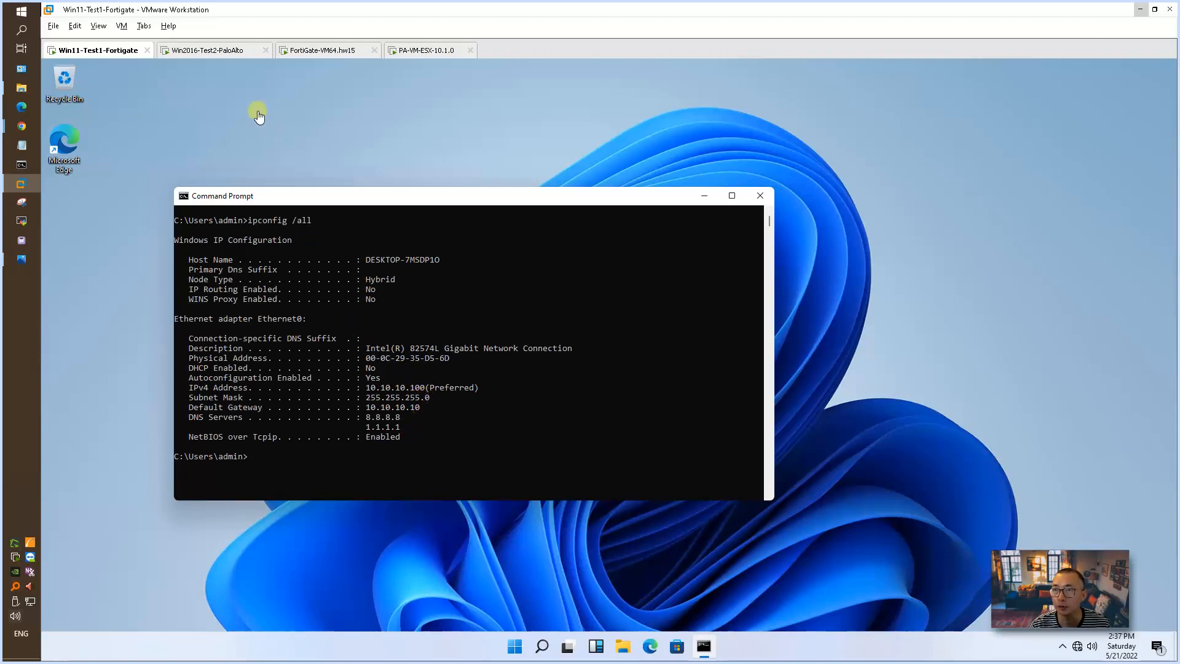
click(214, 54)
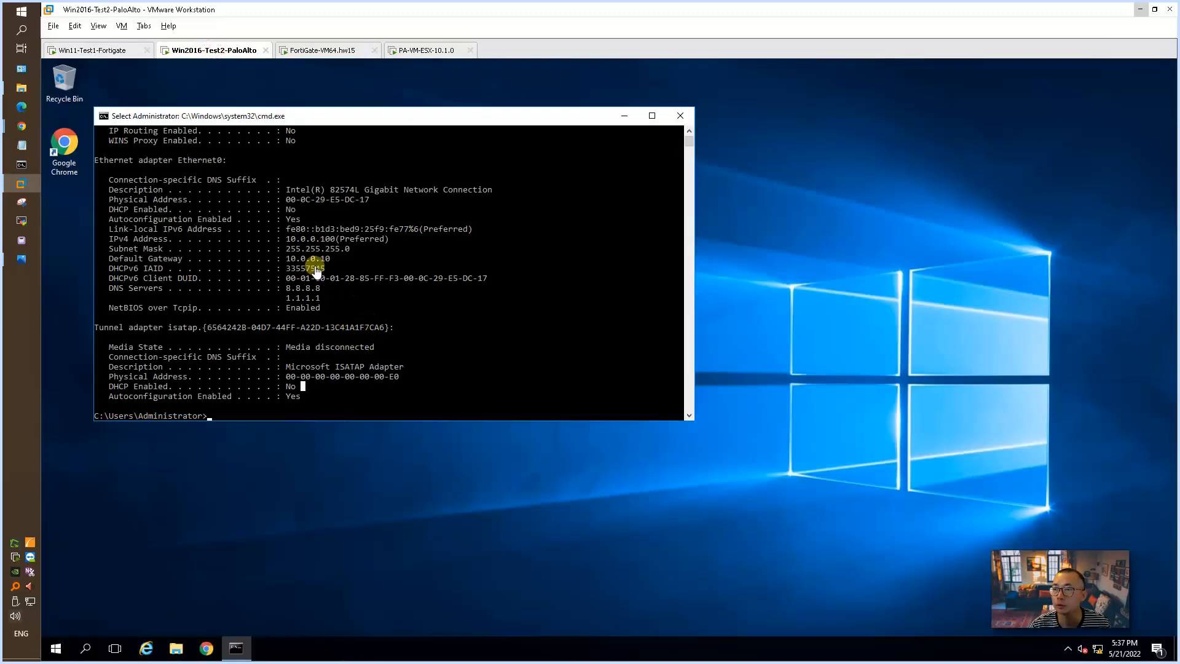
click(21, 259)
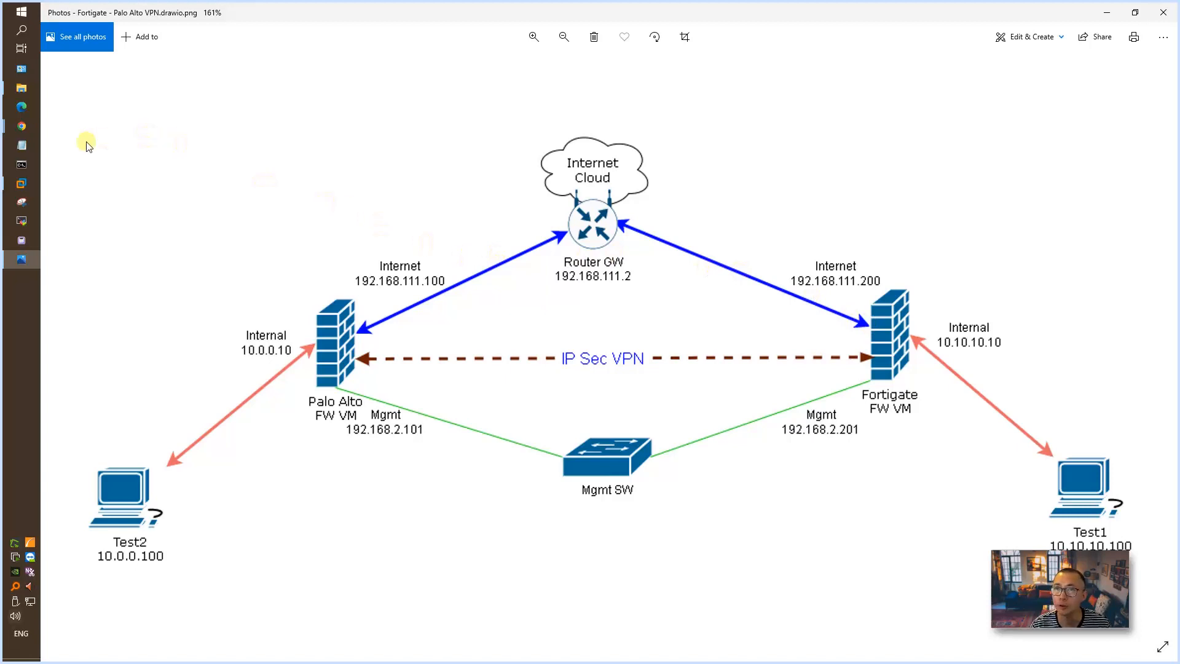
click(30, 180)
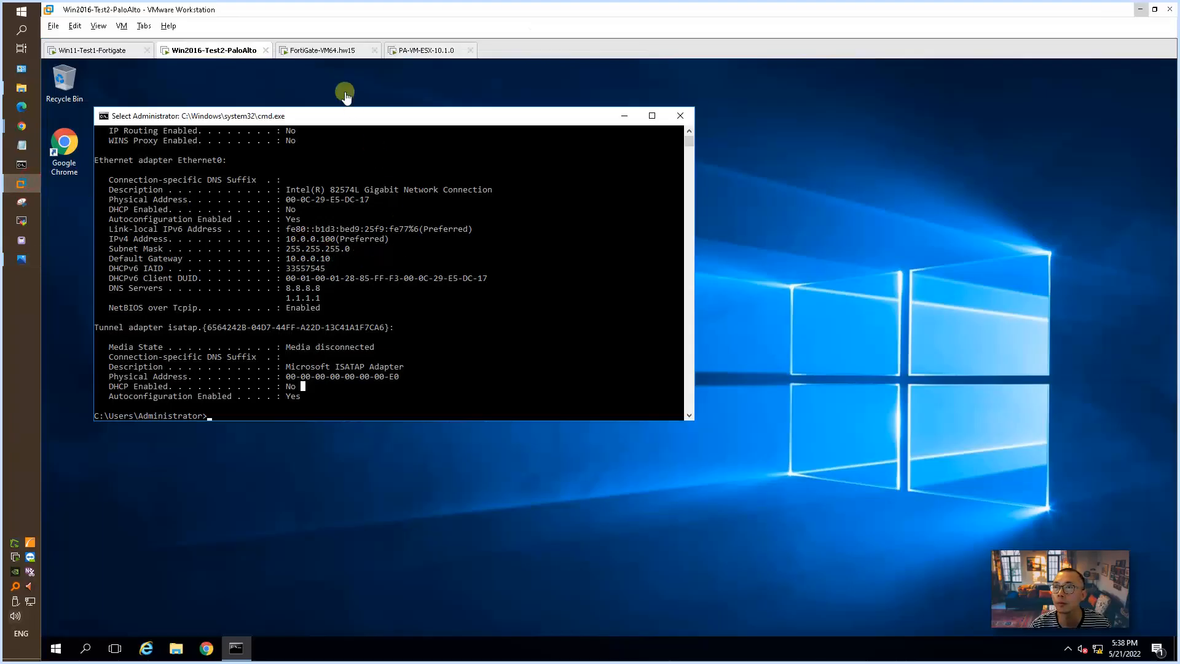
Step: Log in to the FortiGate-VM64.hw15 console as admin with the blank default password, and set and confirm a new account password
click(337, 55)
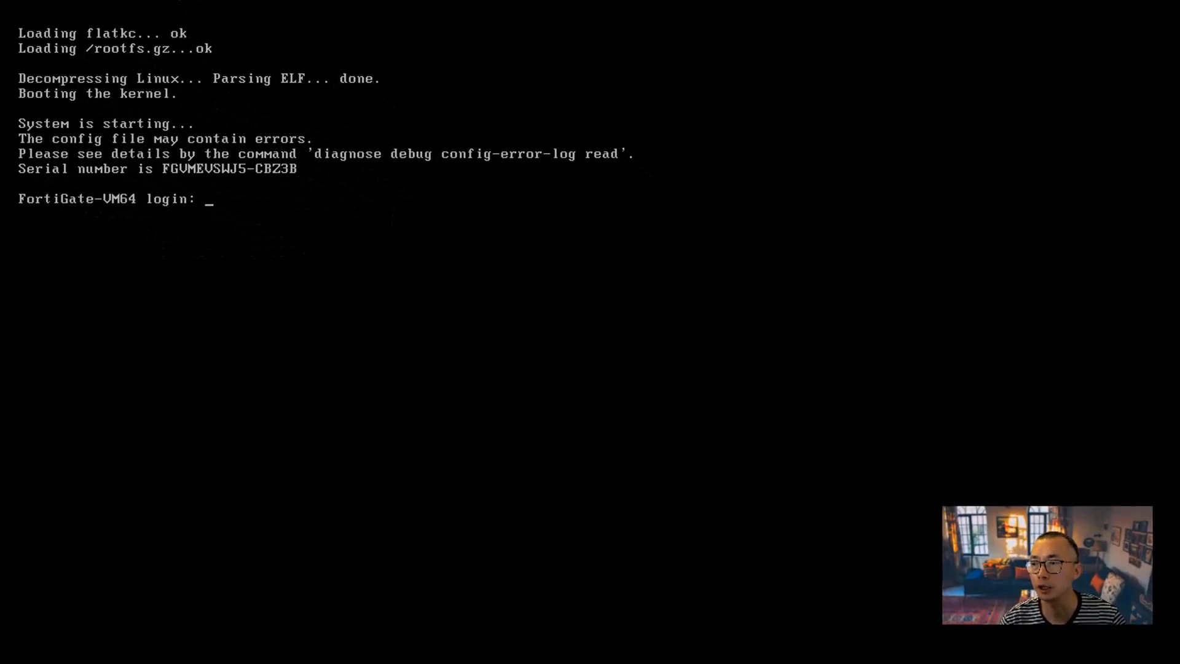
click(185, 109)
text(admin)
key(Return)
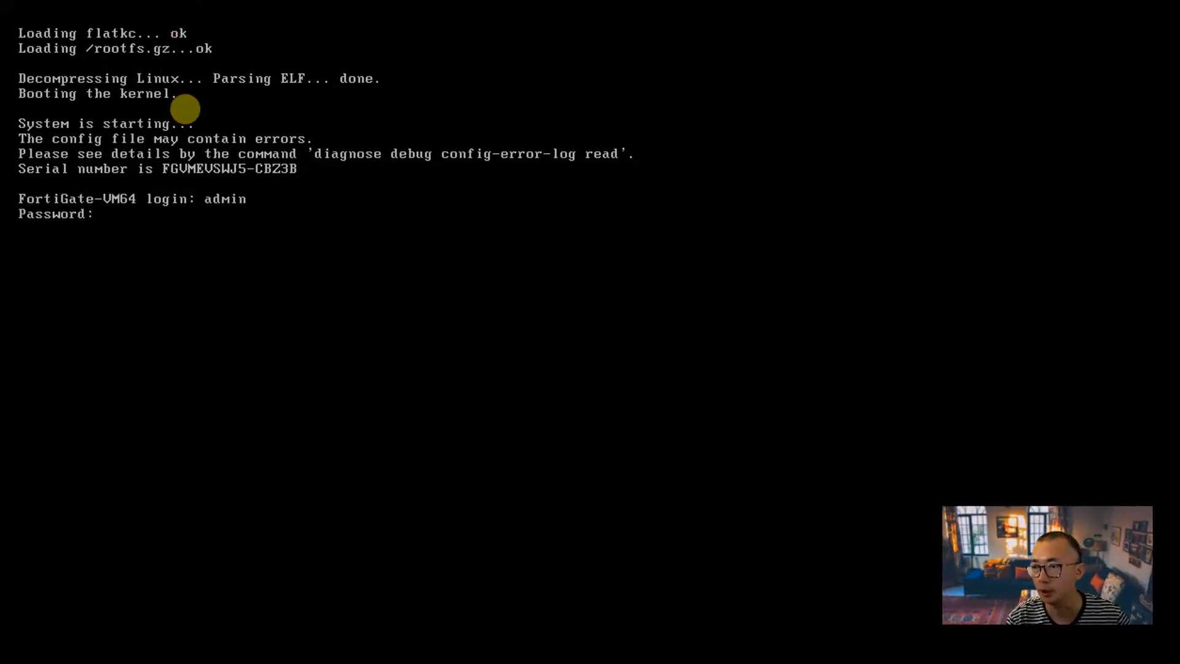
key(Return)
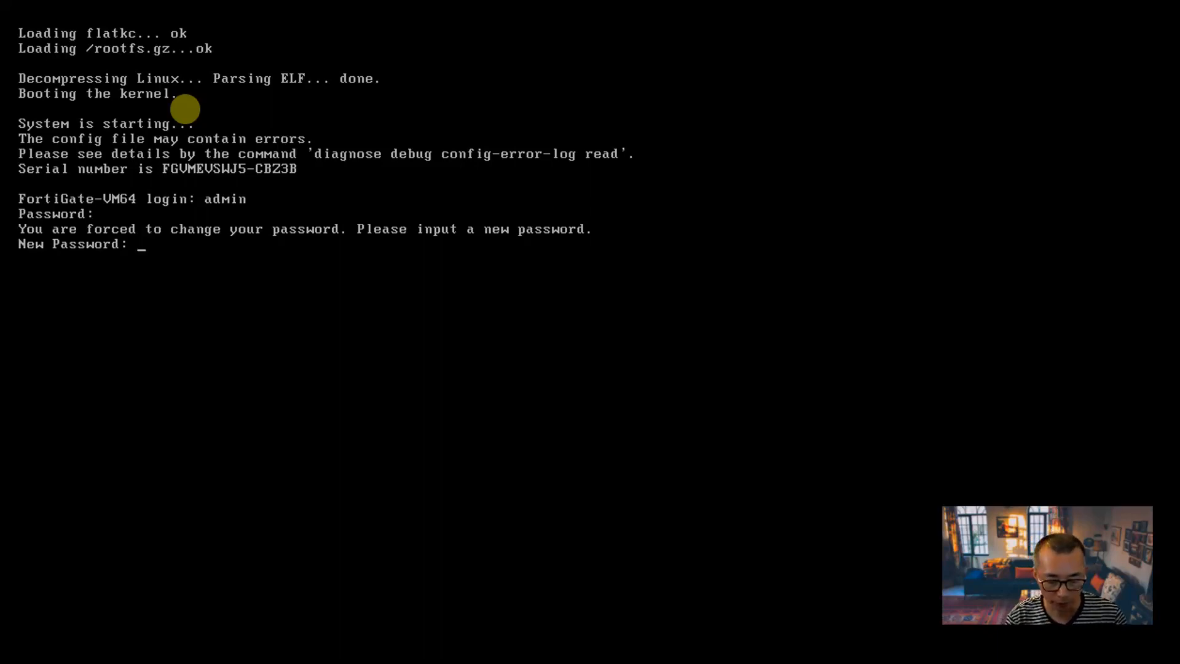
key(Return)
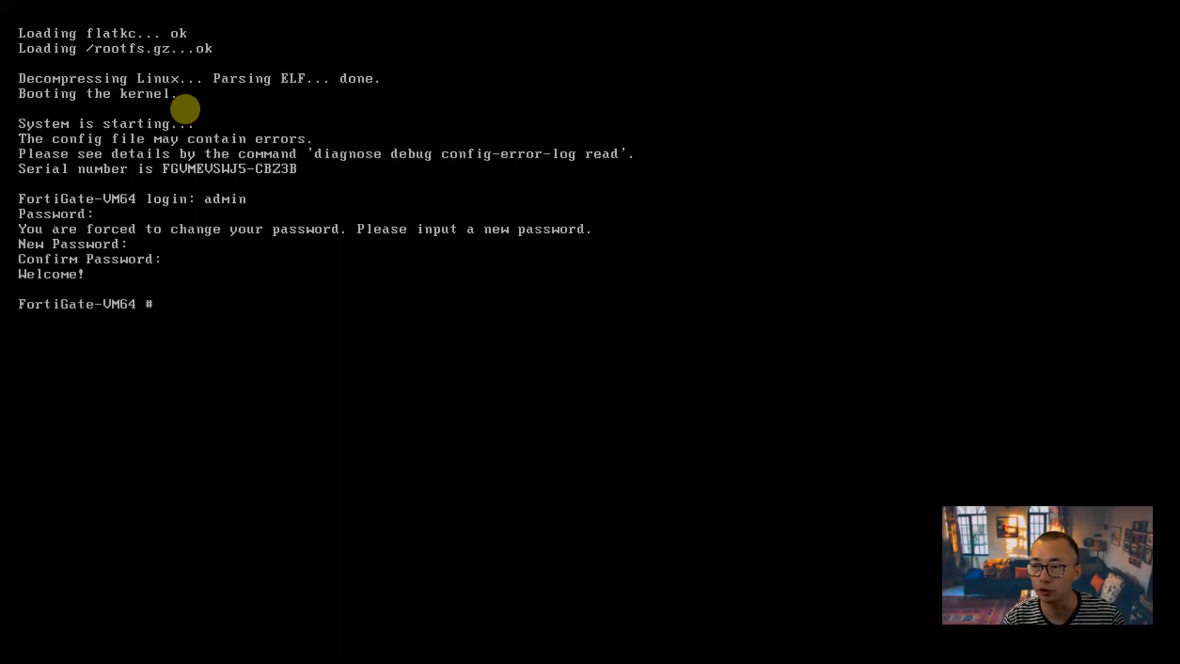
Step: List the FortiGate's interfaces and their IP addresses through the options of the show system interface command
text(show )
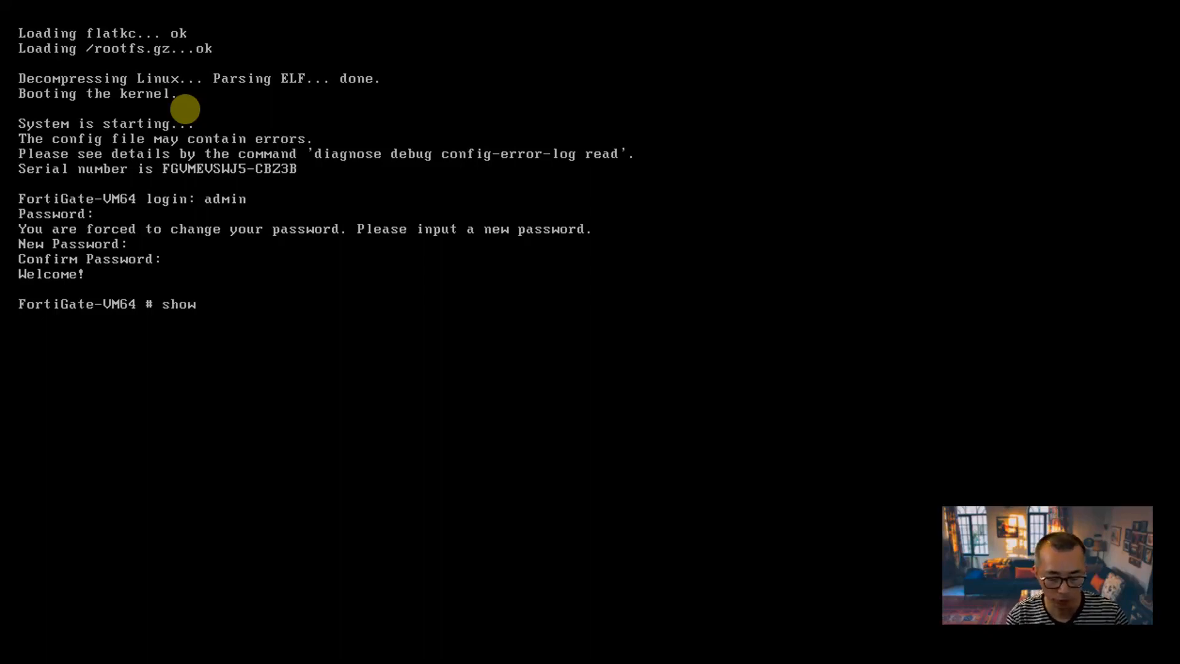
text(system i)
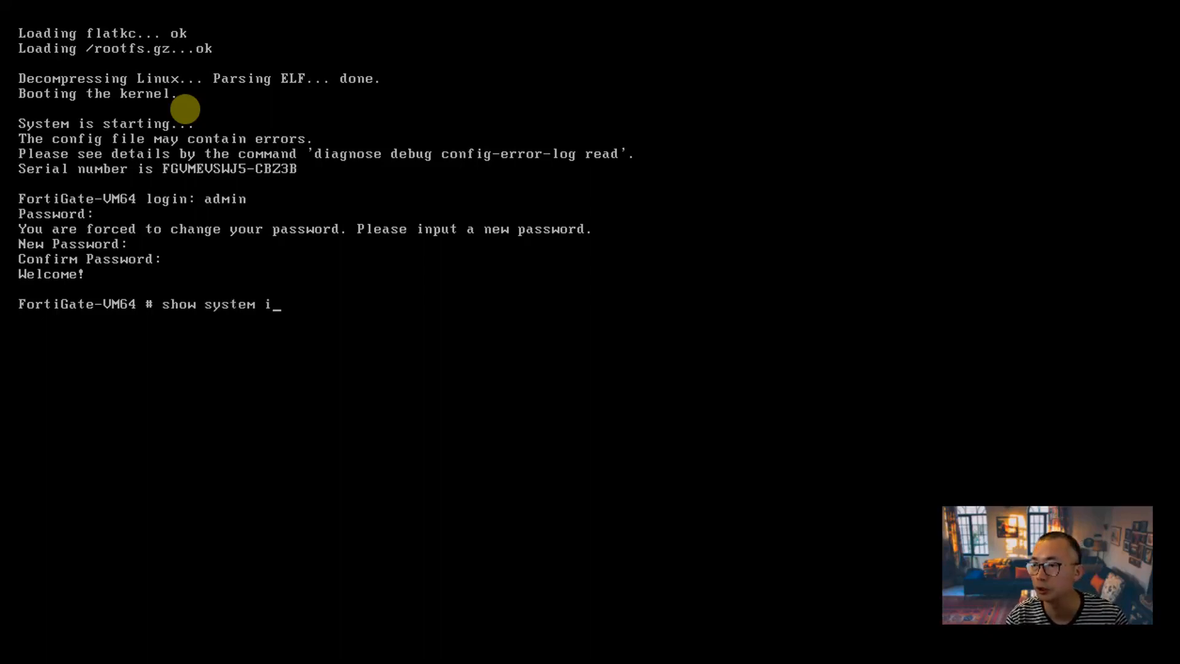
key(Tab)
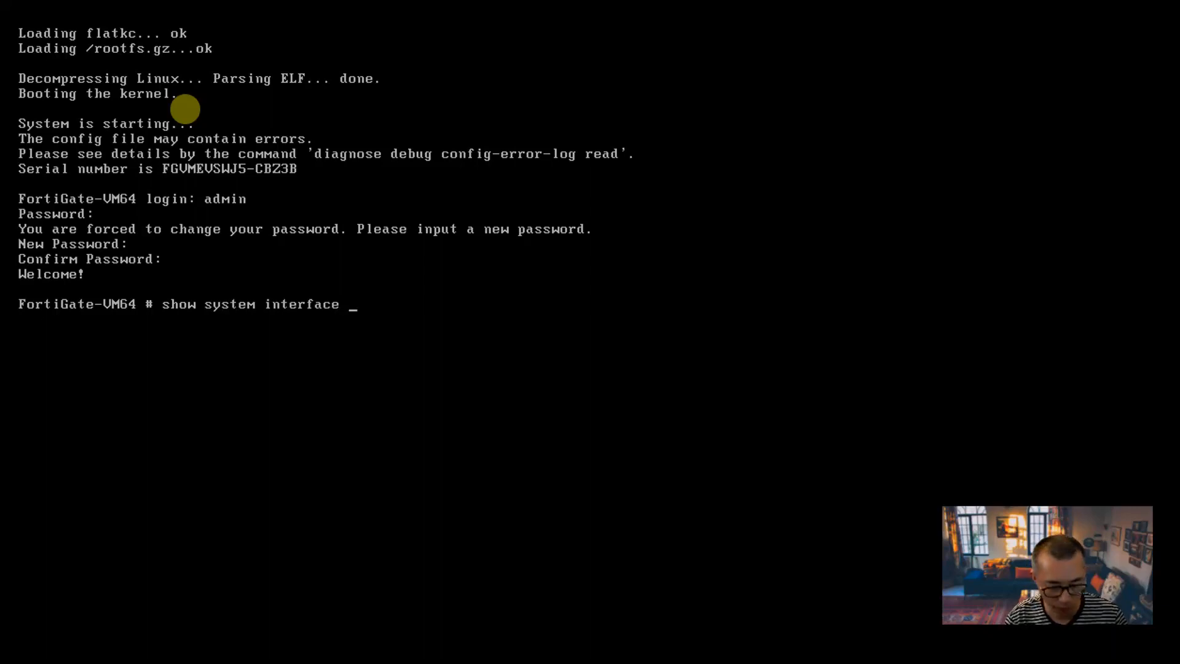
key(Return)
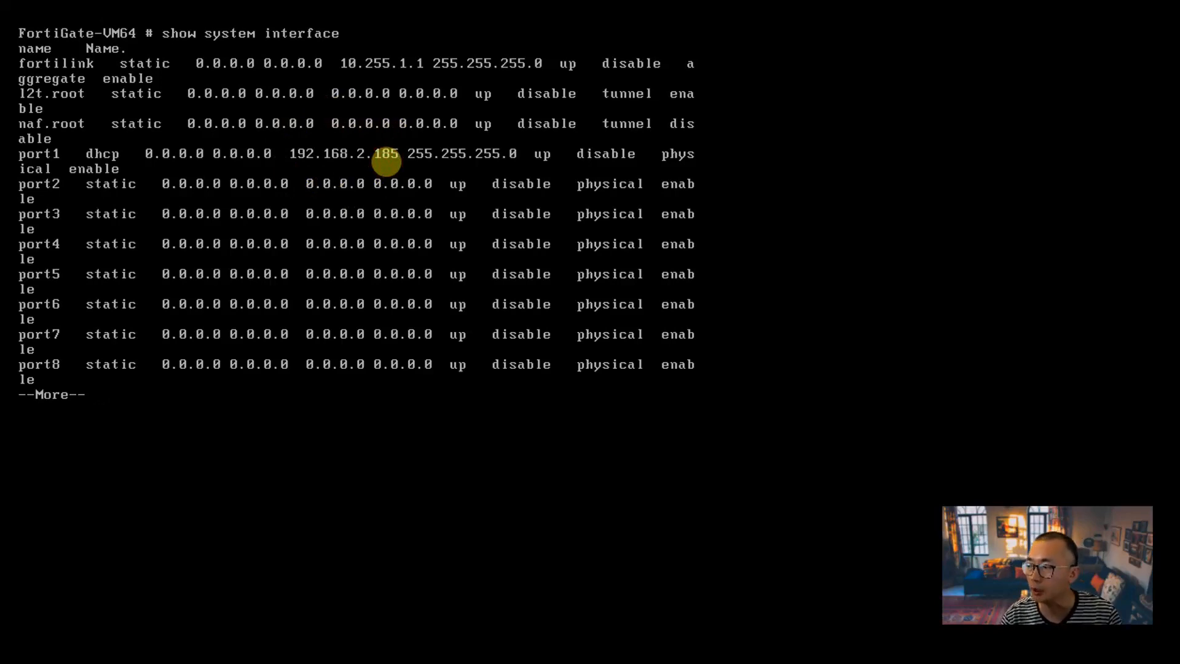
key(space)
text(q)
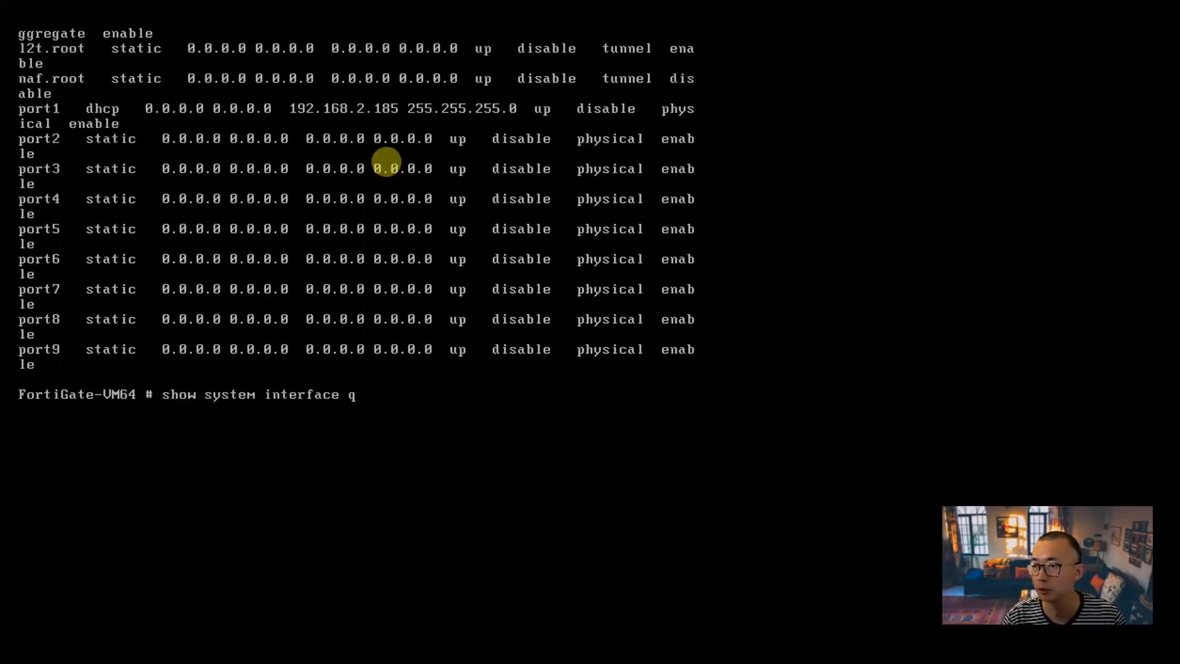
Step: Run show system interface to view the port configuration, and quit the paged output
key(BackSpace)
key(Return)
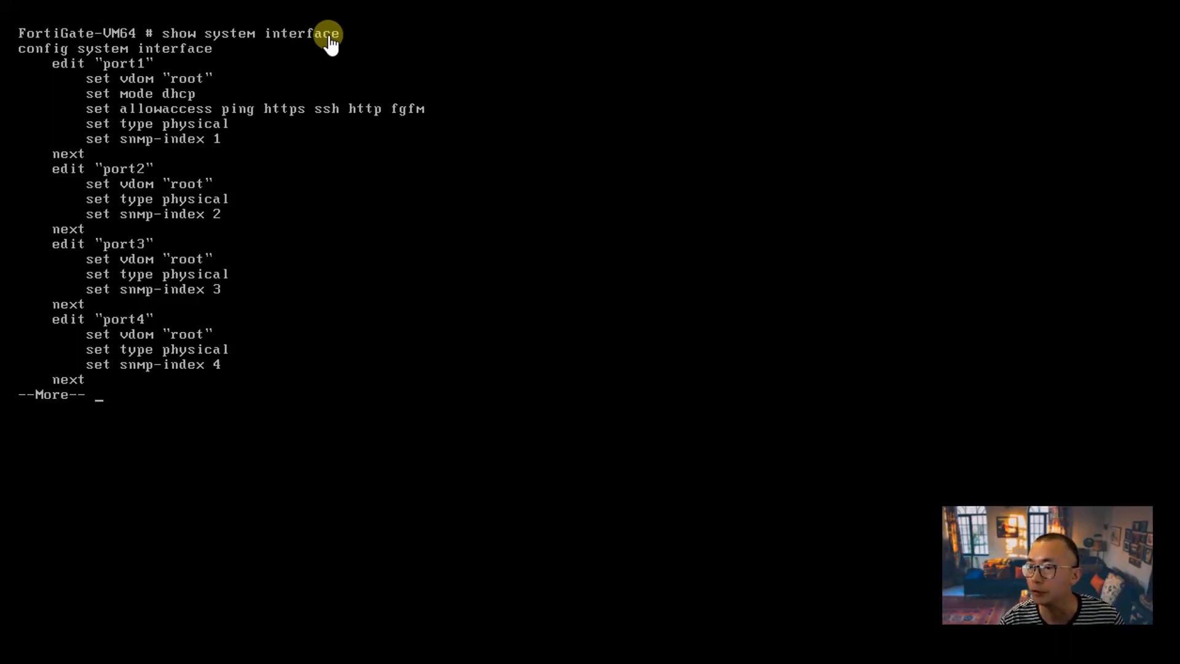
key(q)
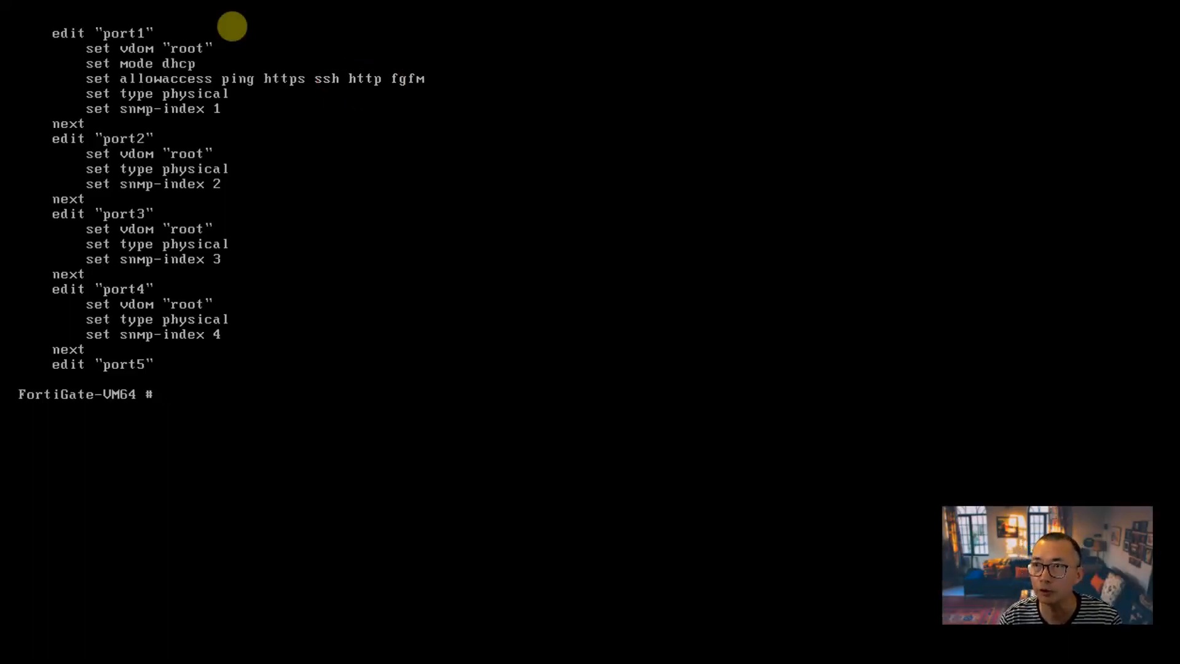
Step: Enter show system interface again and page through its list of interface addresses to check the port1 management address
text(show system interface)
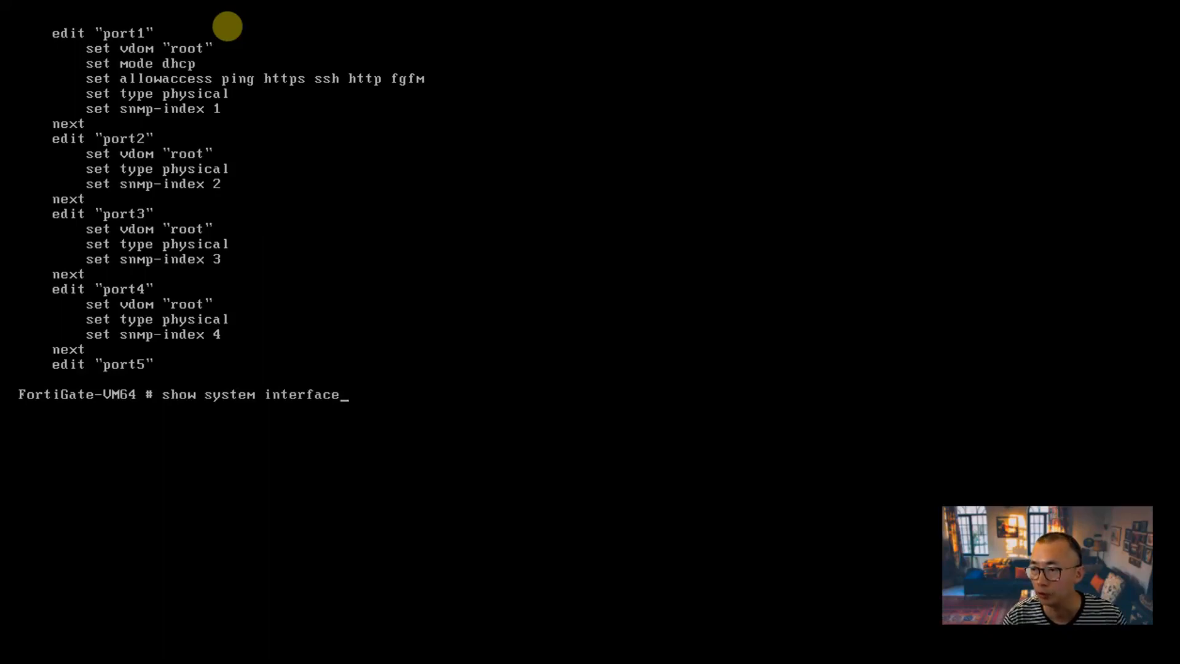
key(Return)
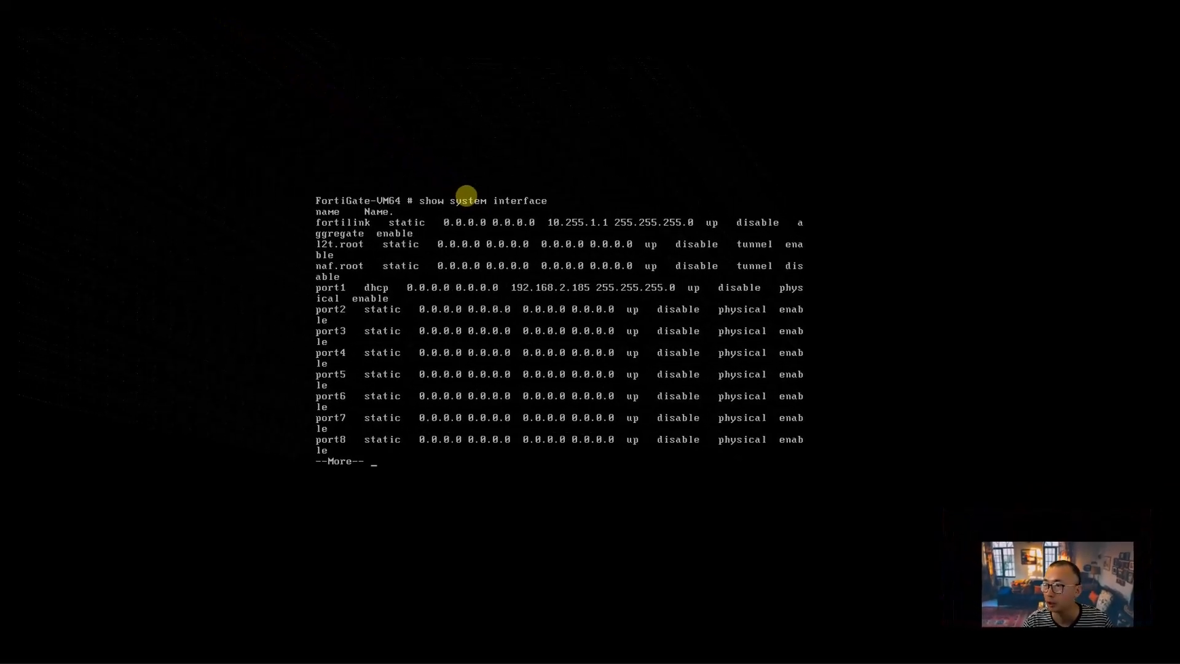
key(space)
Step: Switch to Chrome and try to open the FortiGate web interface at 192.168.2.185
mouse_move(22, 126)
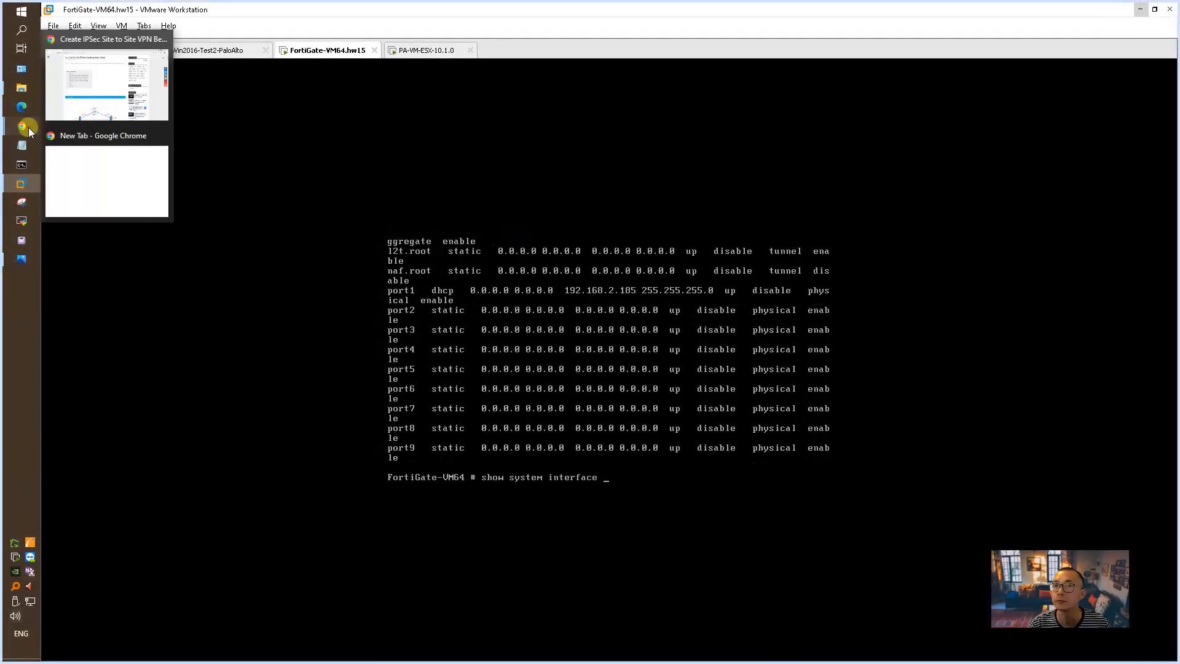
click(137, 105)
click(241, 35)
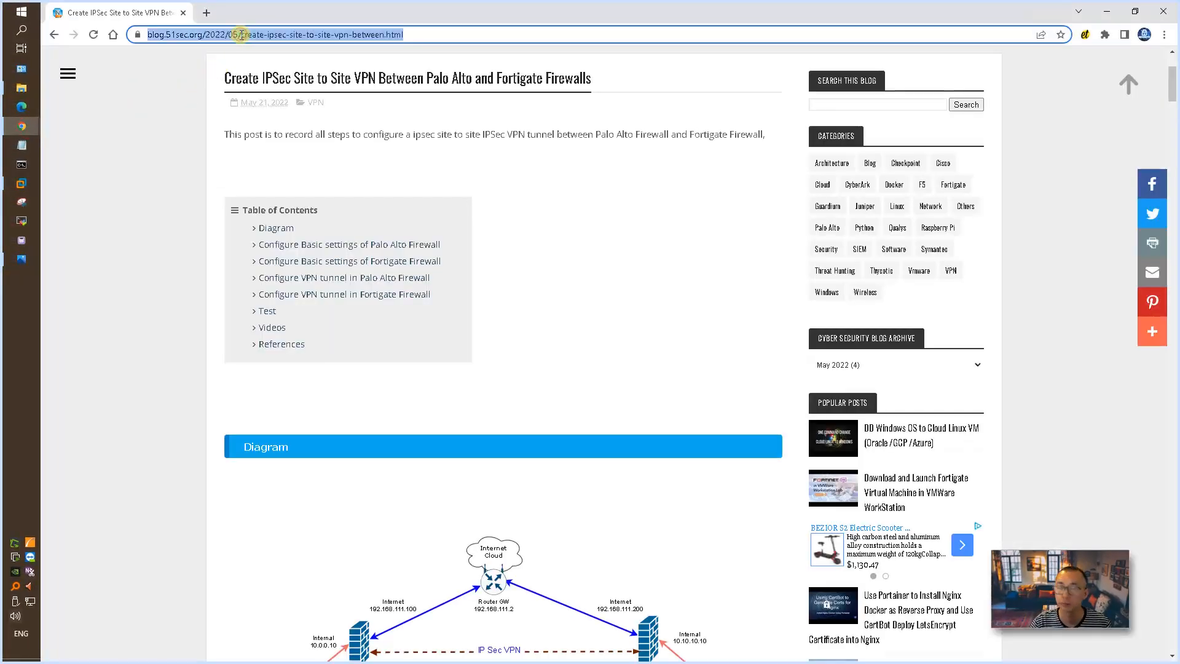
text(192.168.2.185)
key(Return)
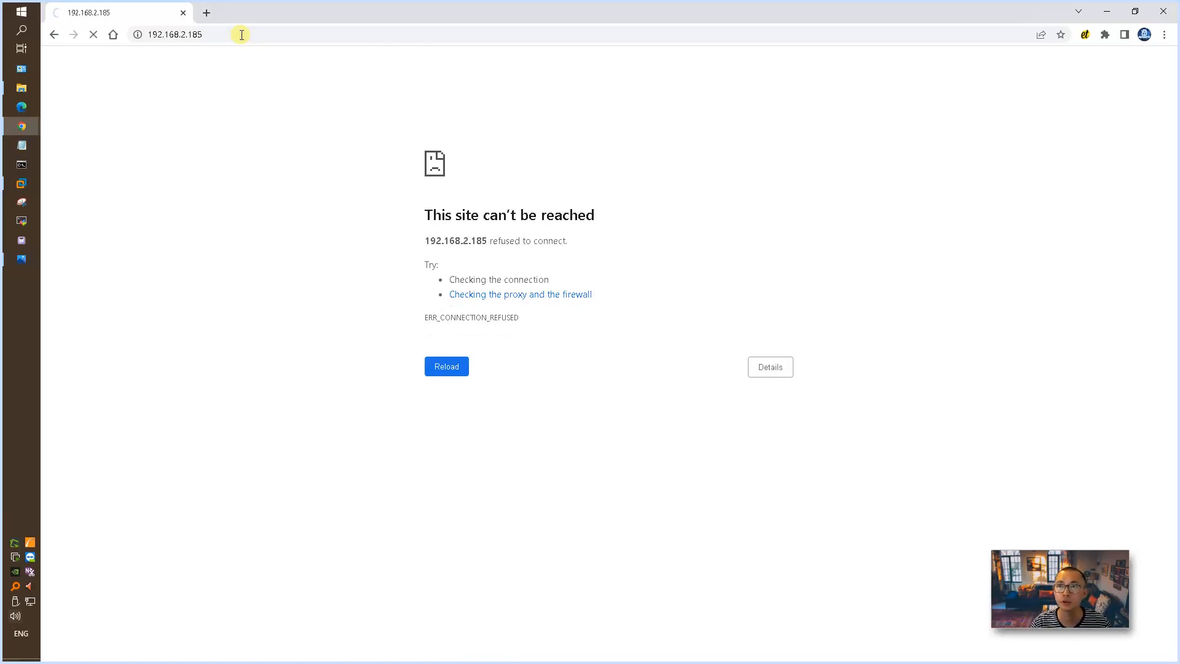
Step: Correct and reload the 192.168.2.185 address, and log in to the FortiGate web interface as admin with the account password
click(241, 34)
key(Left)
key(Left)
key(BackSpace)
key(Return)
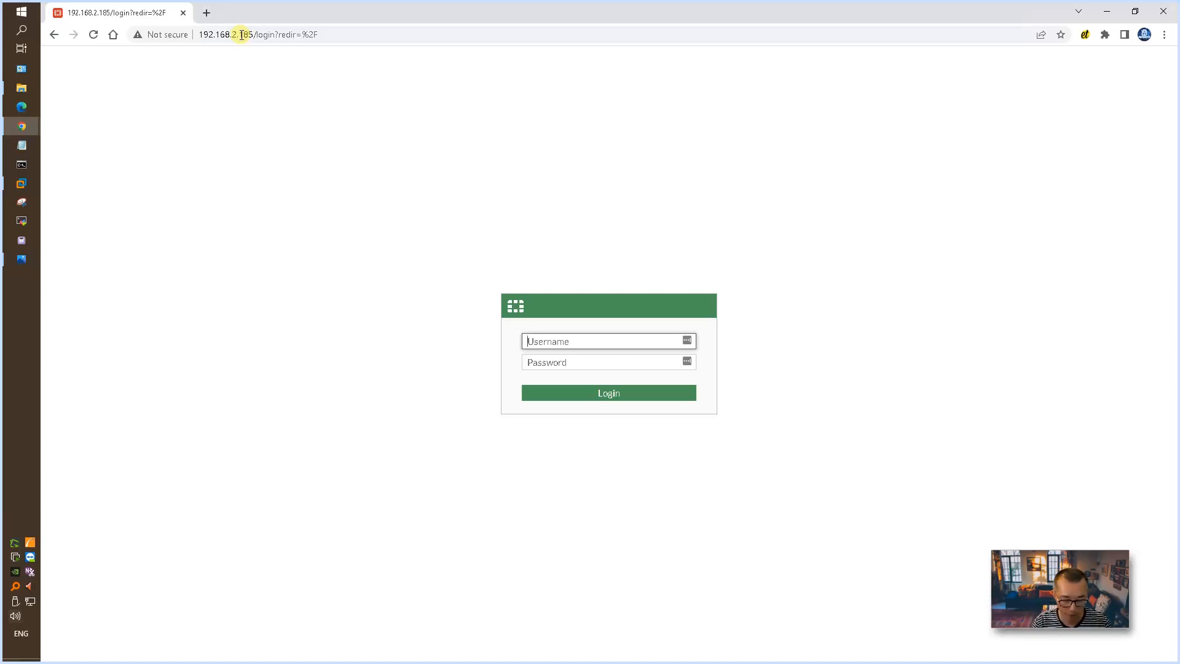
key(Tab)
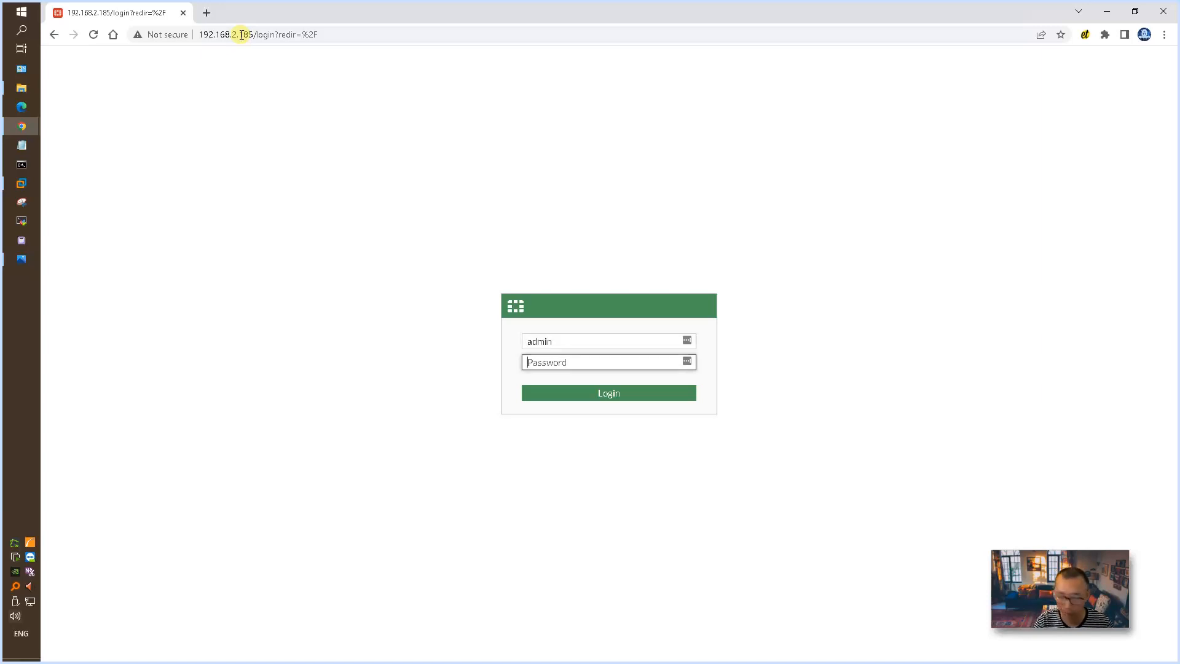
key(Return)
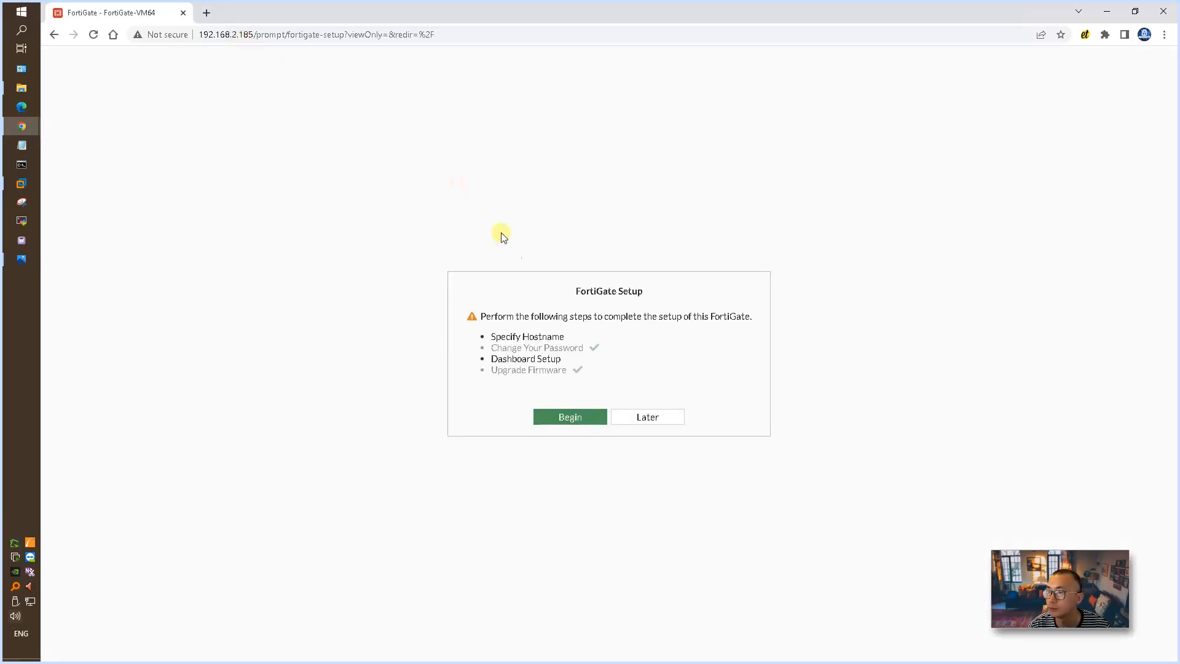
Step: Begin the FortiGate setup and set the hostname to FortiGate1
click(591, 415)
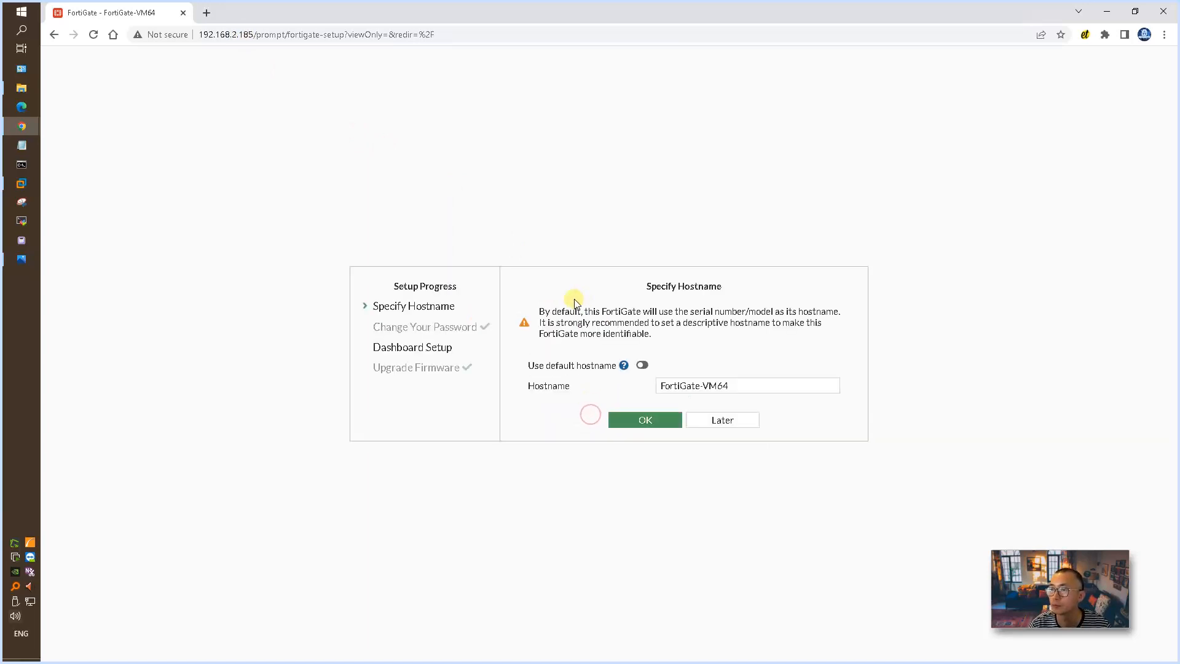
drag(746, 387, 703, 387)
text(1)
click(664, 419)
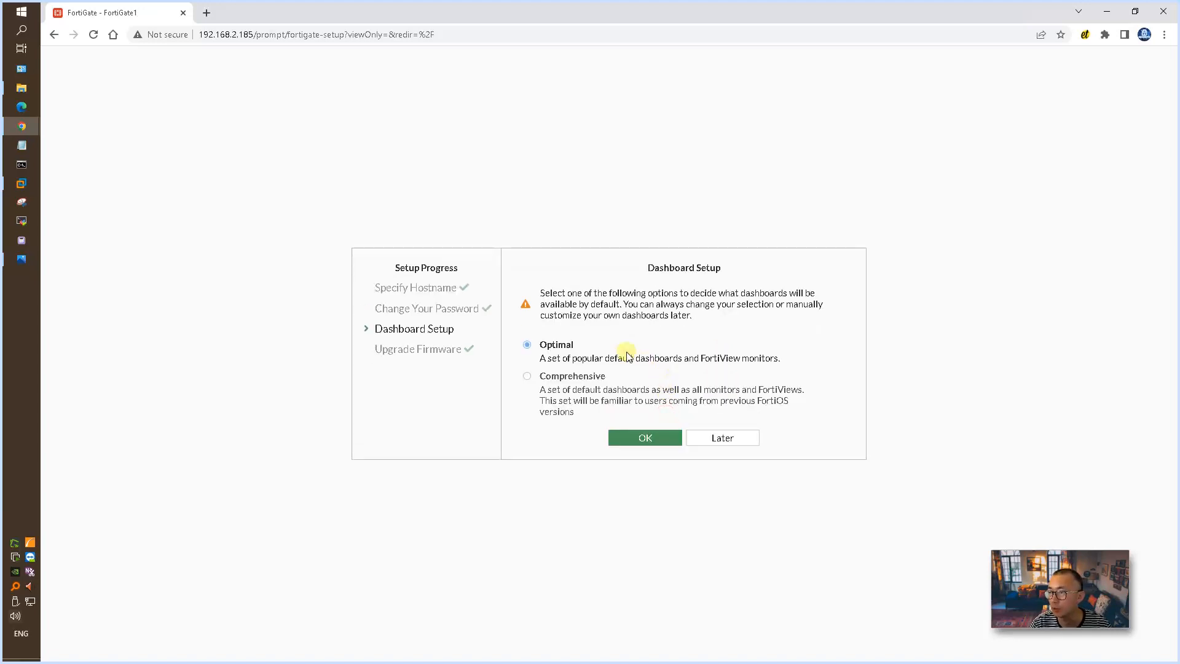
Step: Accept the Optimal dashboard setup and dismiss the FortiOS 7.2.0 introduction with Don't show again enabled
click(672, 441)
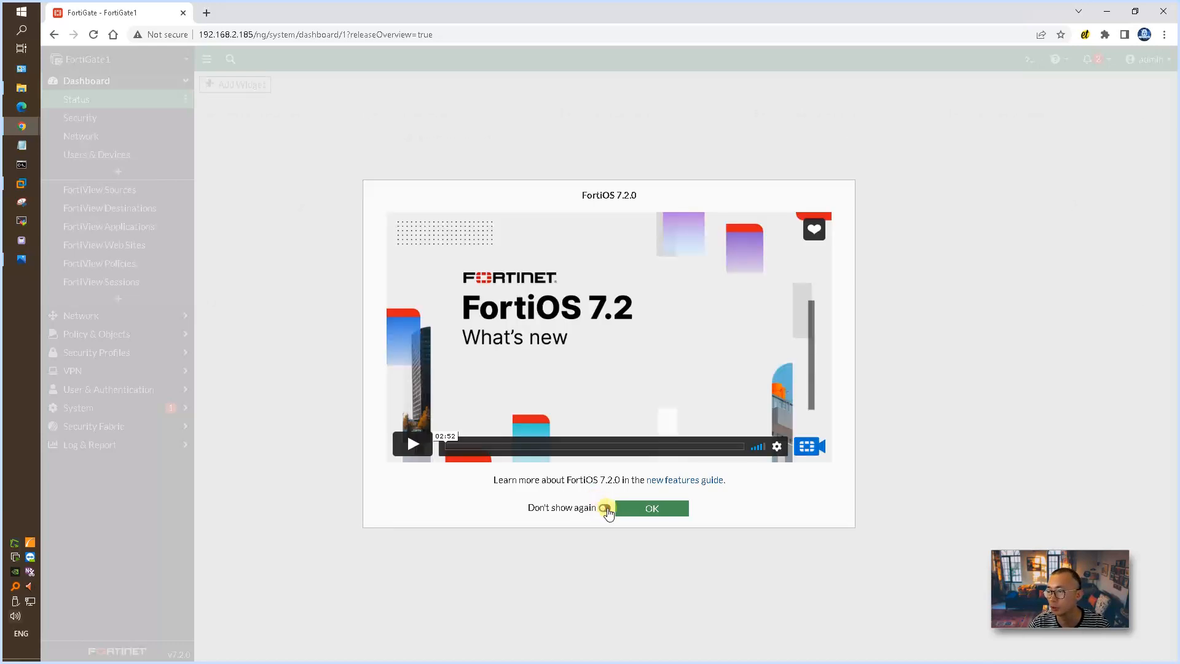
click(605, 508)
click(645, 509)
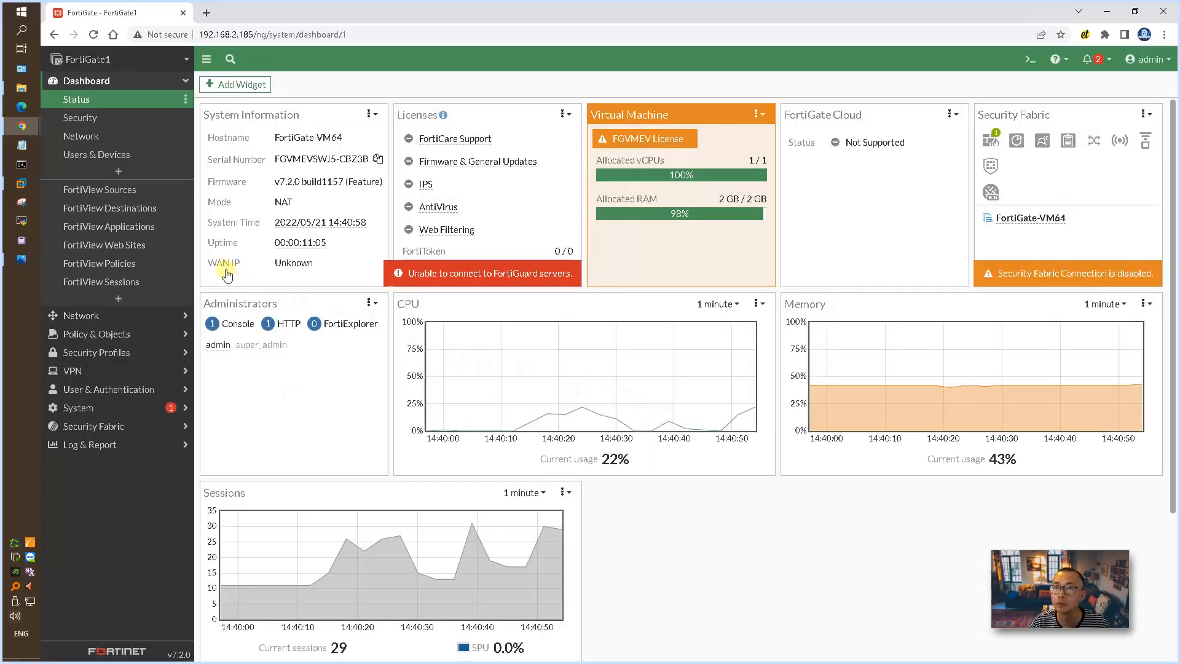
Step: Open the port1 network interface for editing, give it the alias mgmt and switch its addressing mode to Manual
click(154, 317)
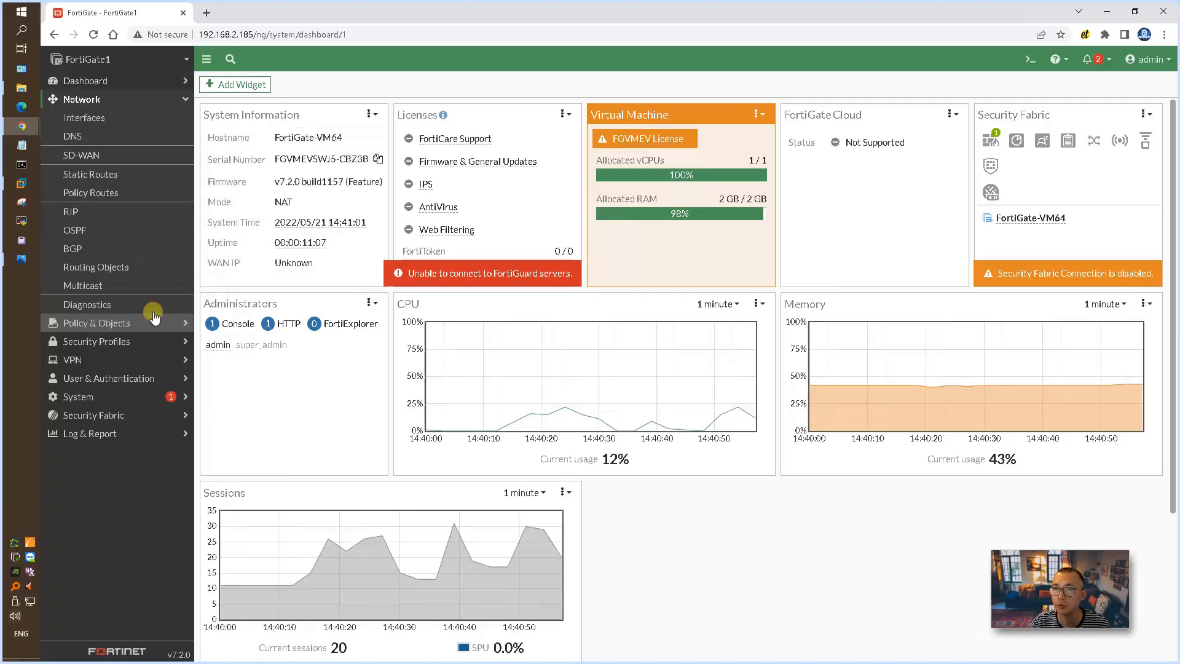
click(141, 119)
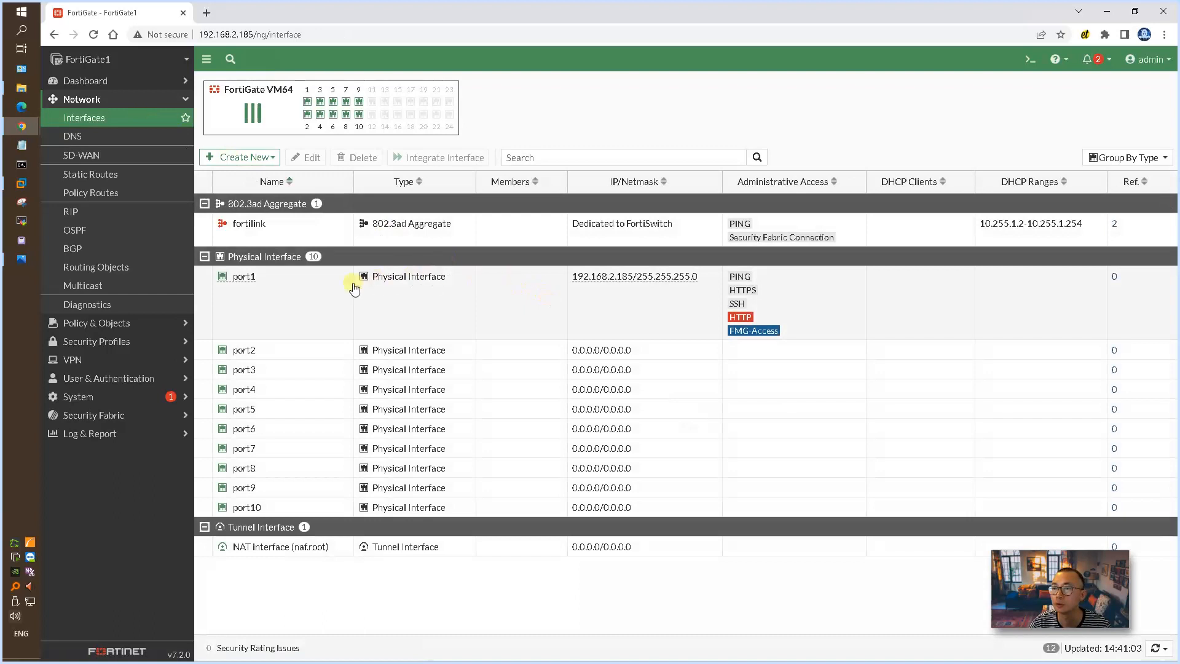
click(246, 278)
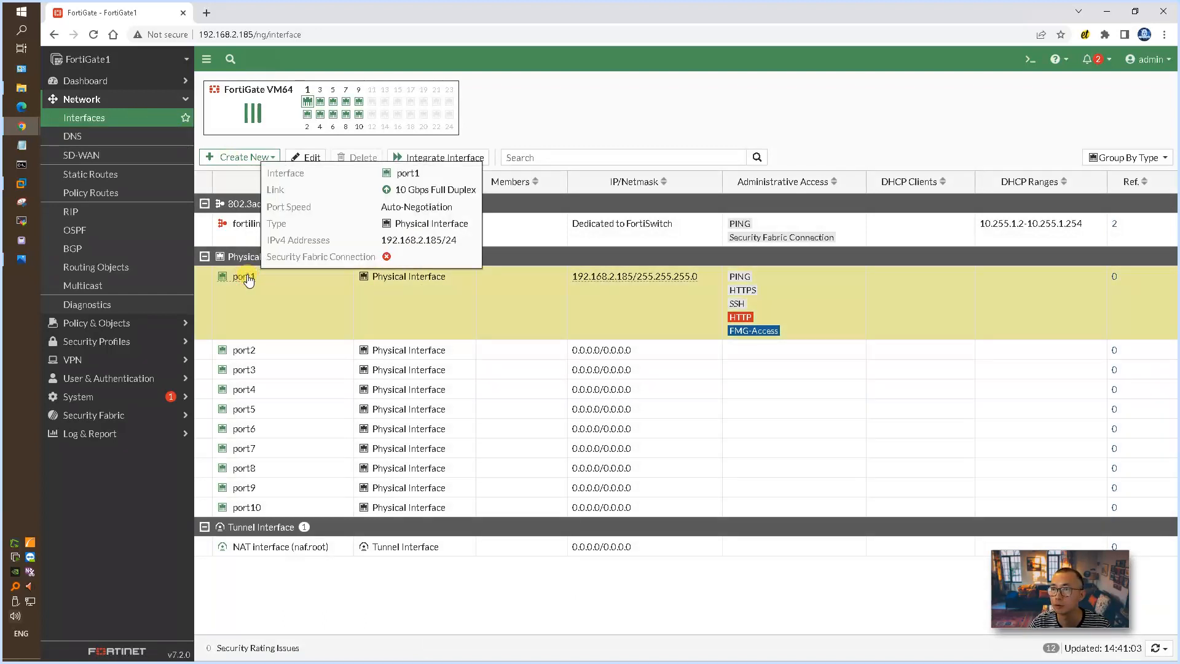
double_click(246, 277)
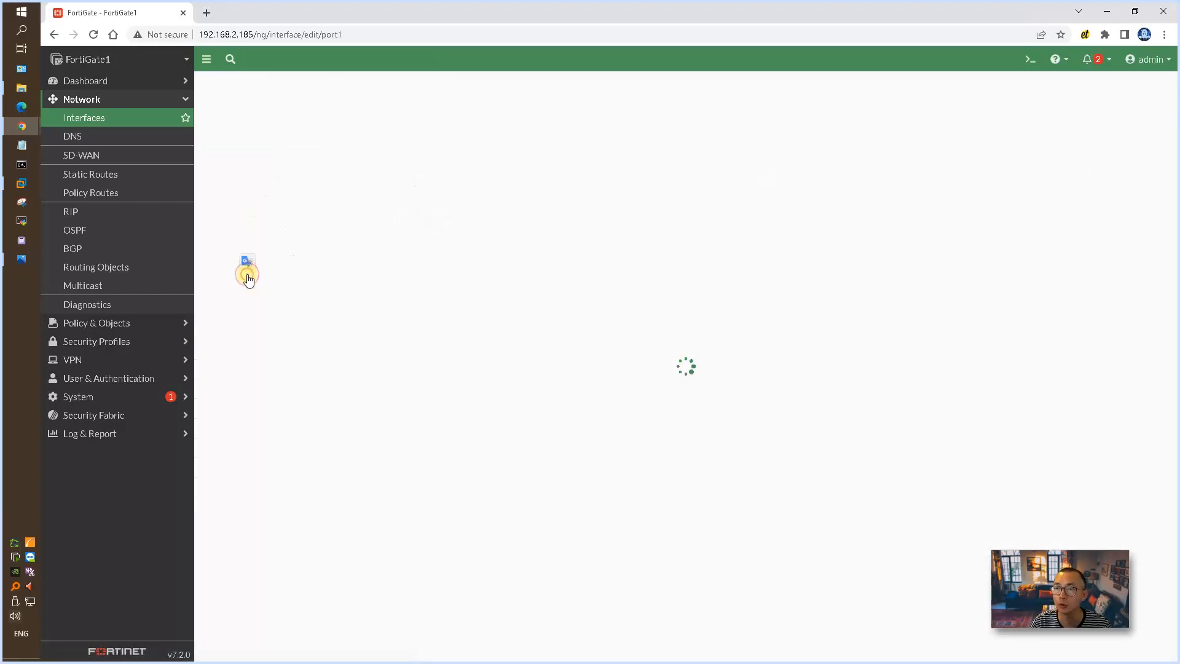
click(316, 128)
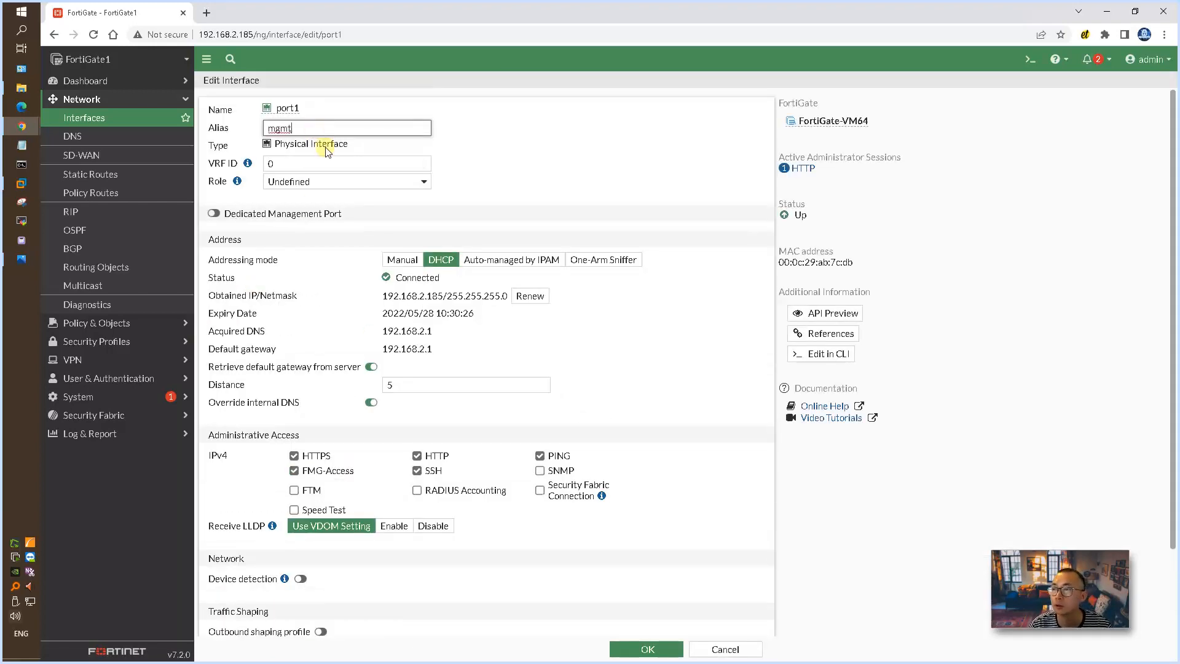
click(403, 254)
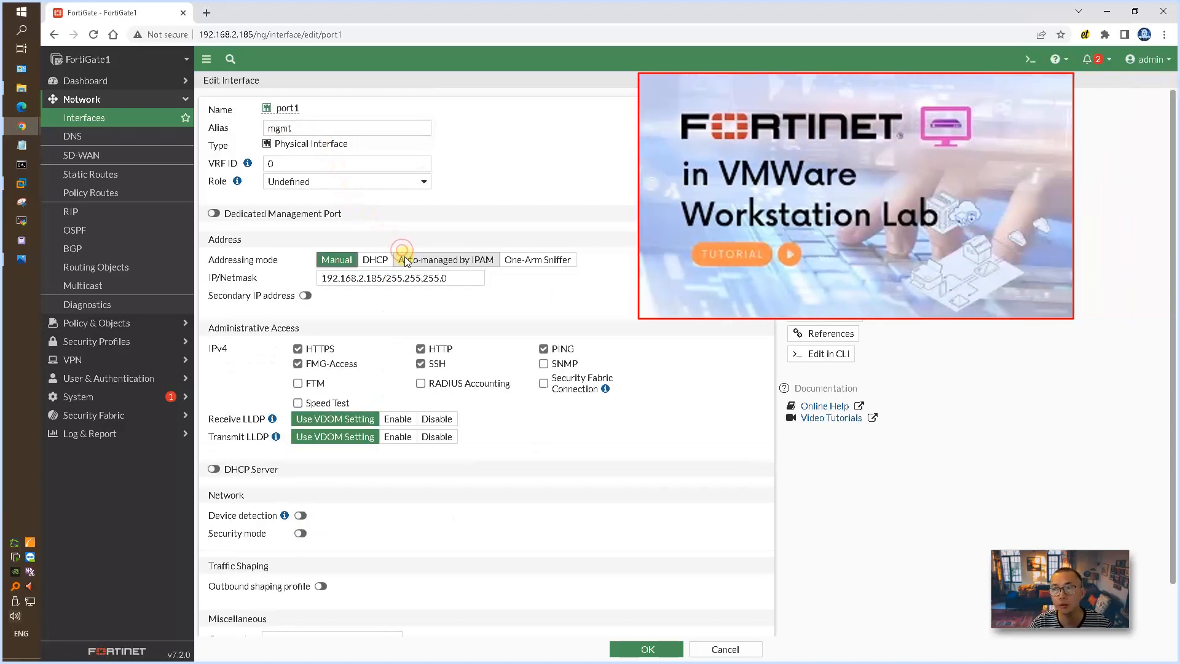
Step: Check the management address in the network diagram, set port1's IP/Netmask to 192.168.2.201/255.255.255.0, and save despite the active connection
double_click(370, 279)
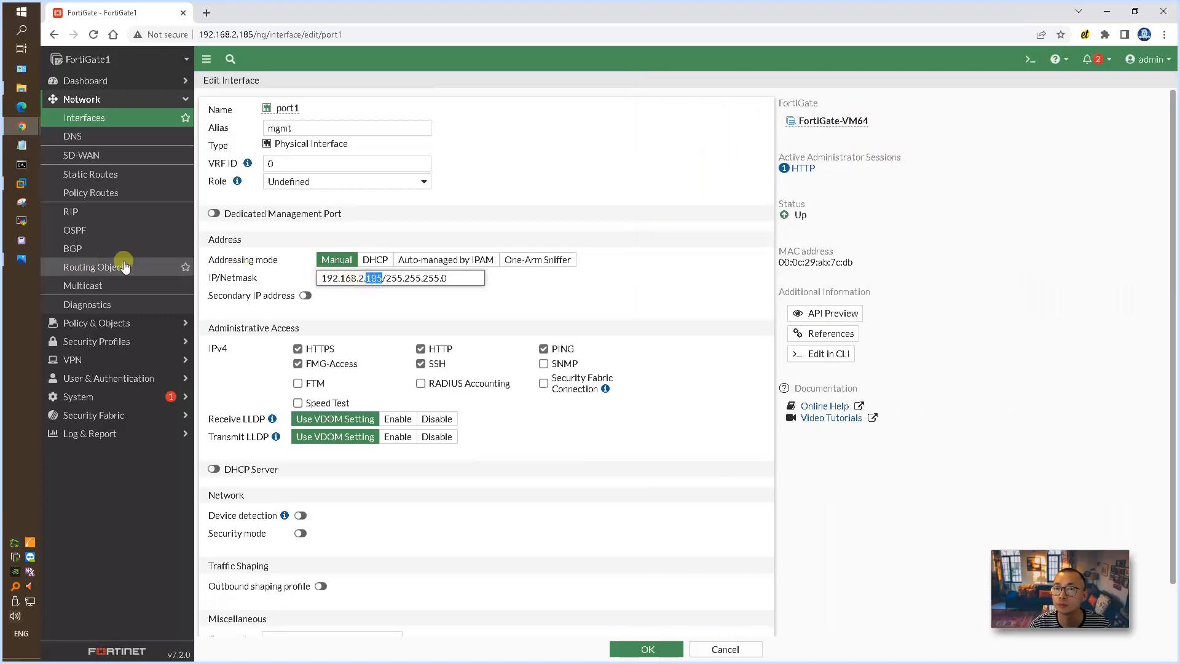
click(24, 258)
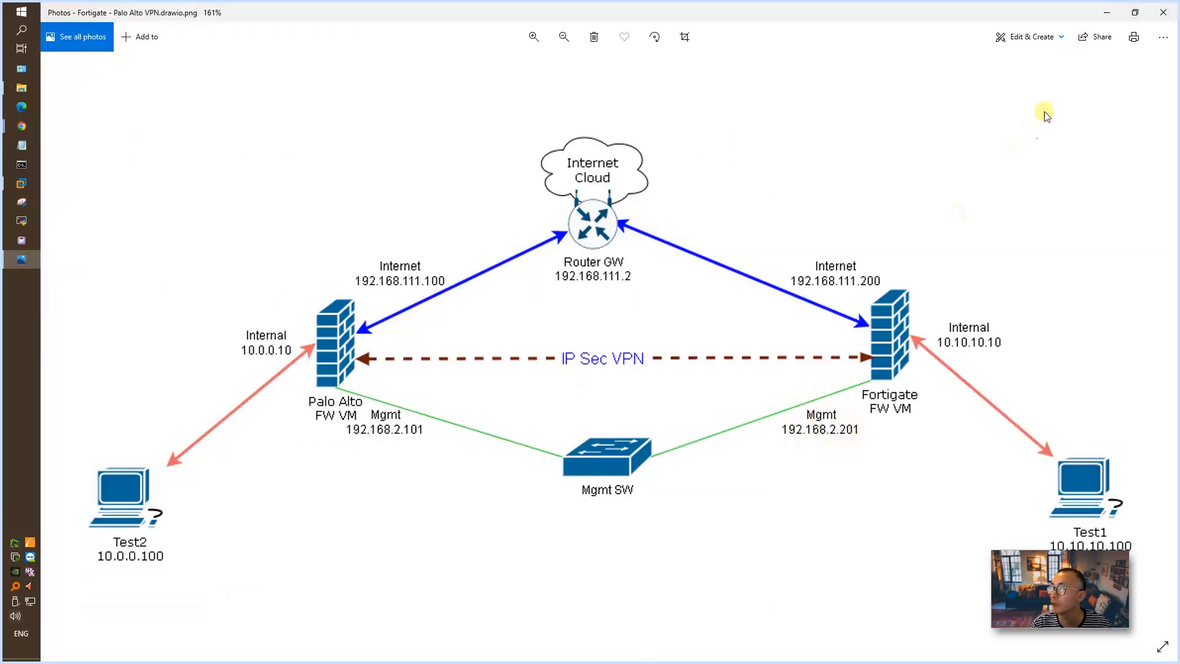
click(1112, 12)
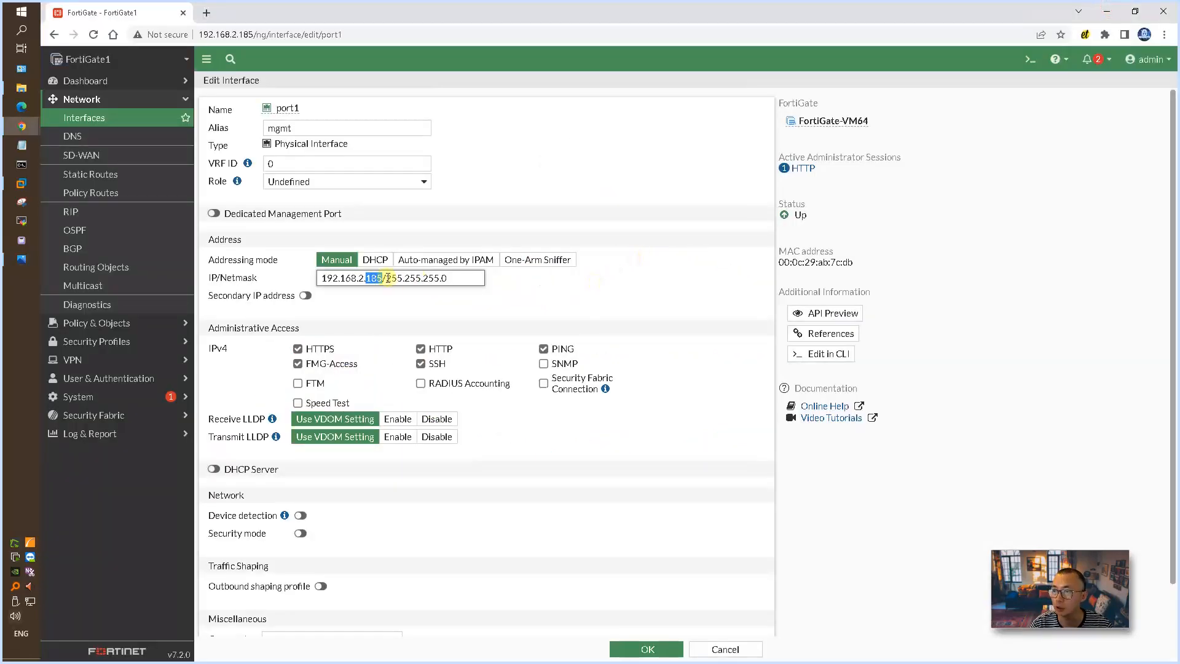
key(BackSpace)
key(BackSpace)
key(BackSpace)
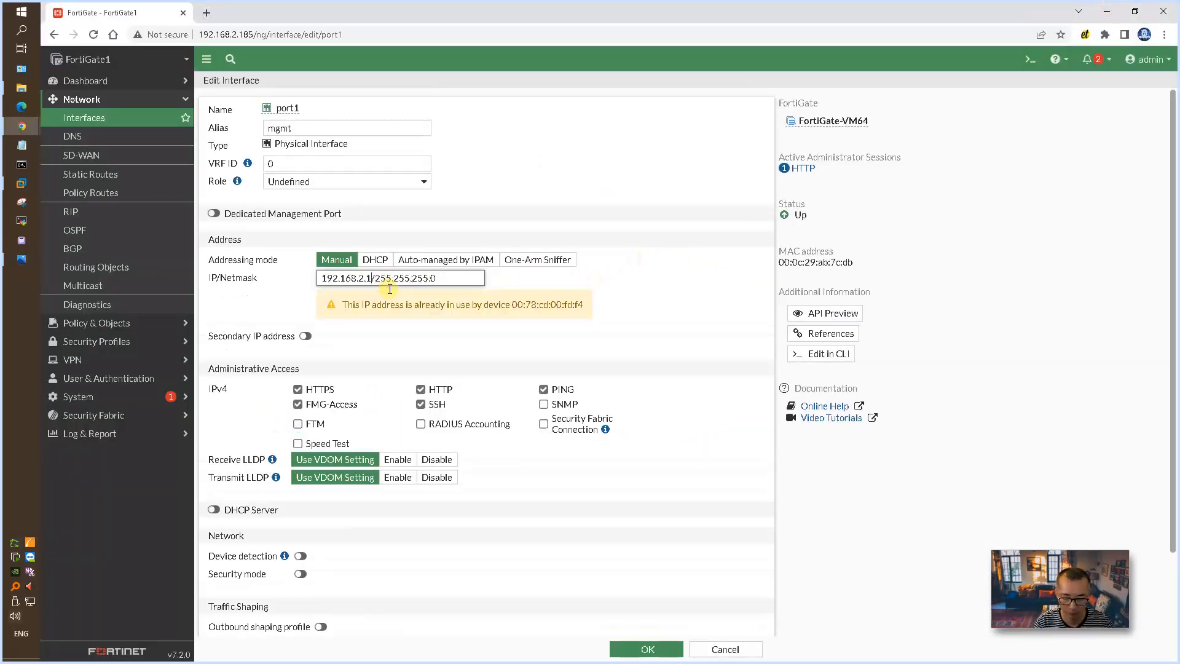
text(201)
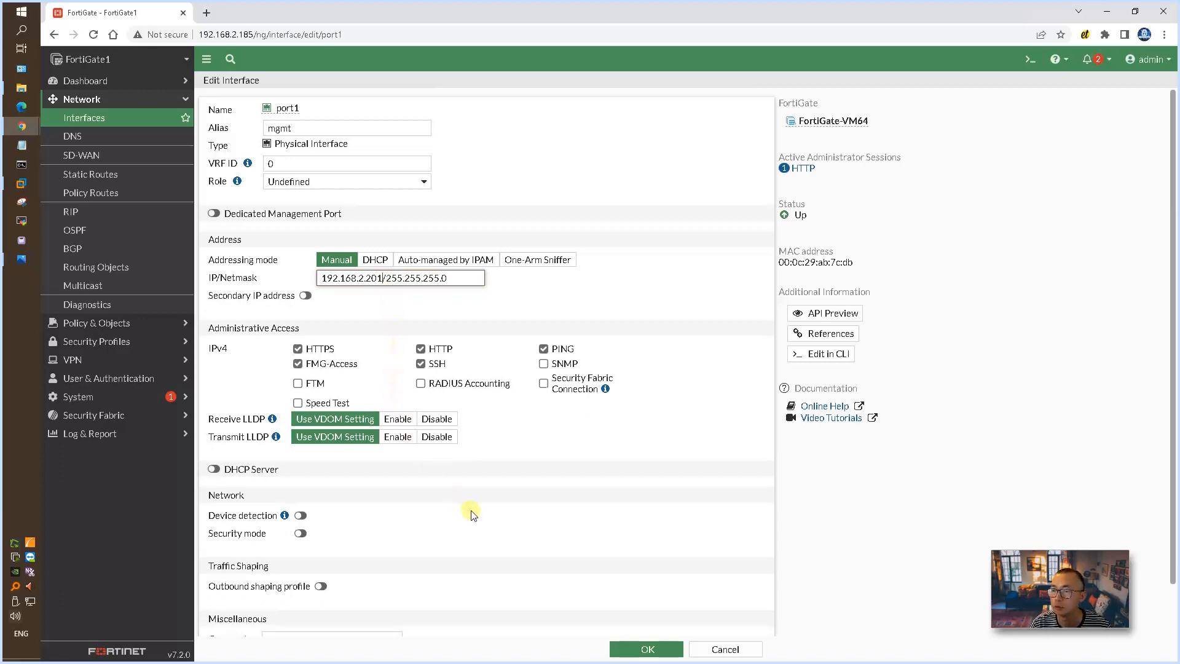
scroll(486, 523, down, 1)
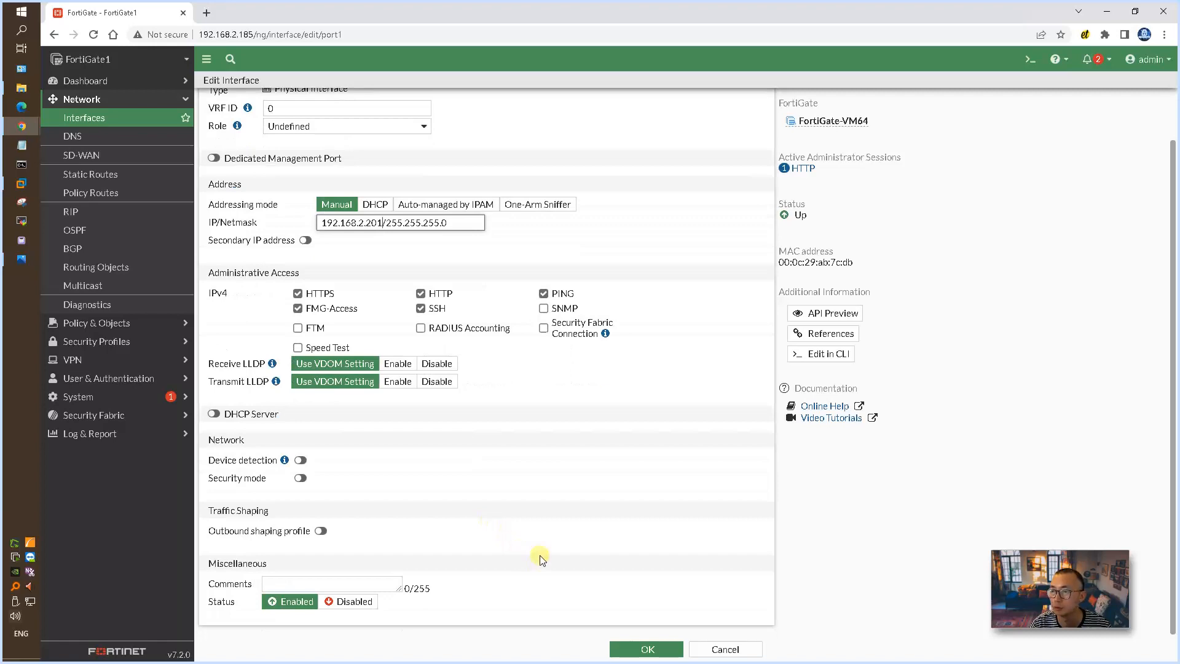
click(637, 648)
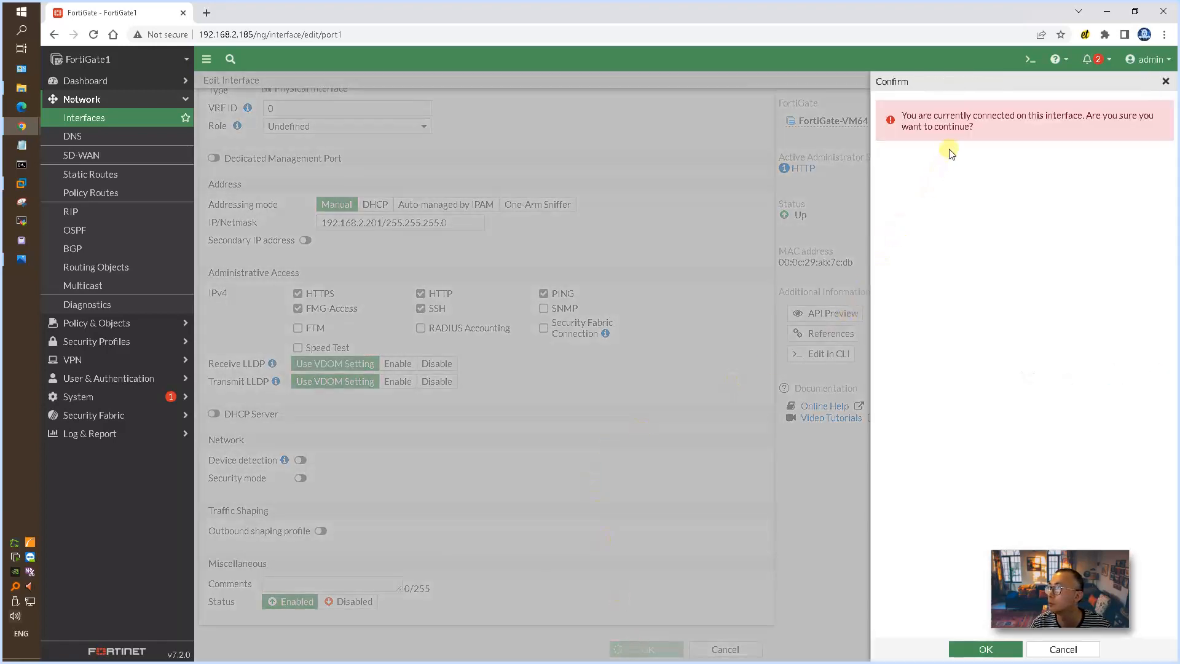
click(979, 647)
Step: Load the FortiGate web interface at 192.168.2.201 and log in as admin with the account password
click(303, 35)
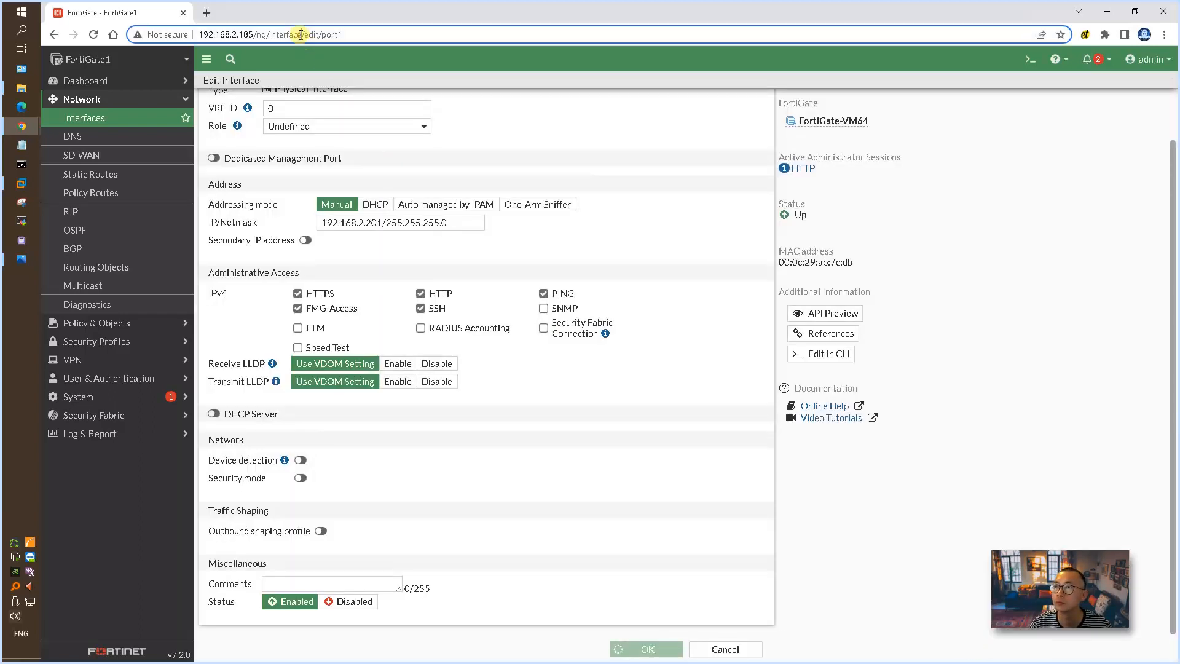
double_click(301, 35)
drag(239, 34, 415, 54)
text(201)
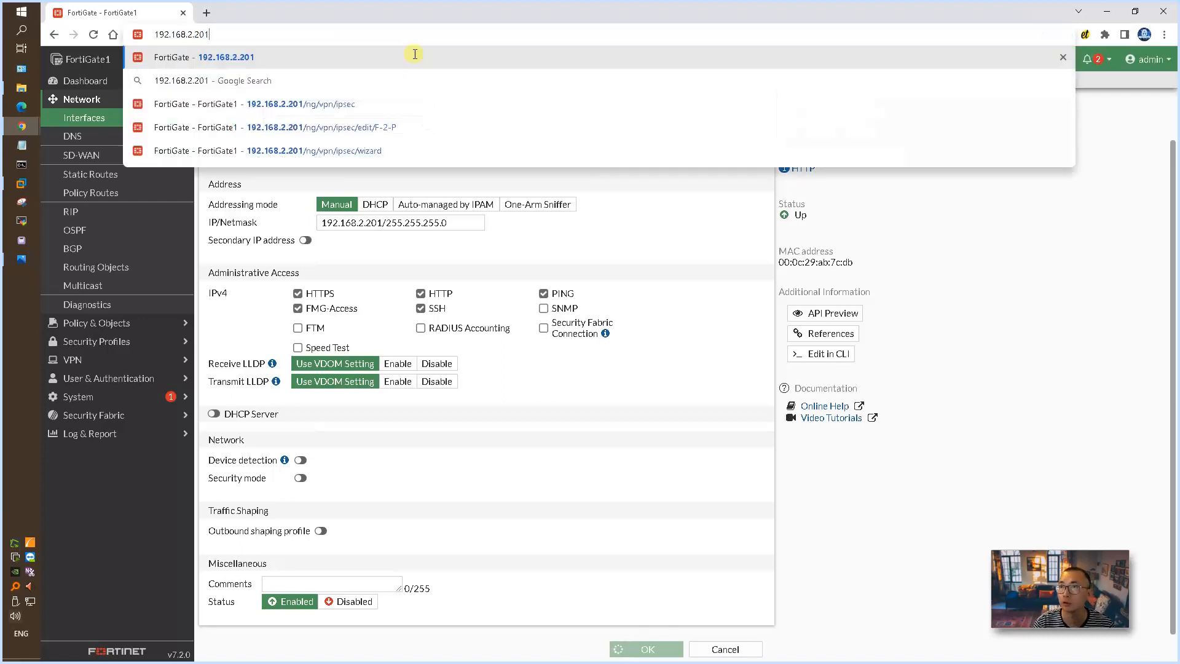
key(Return)
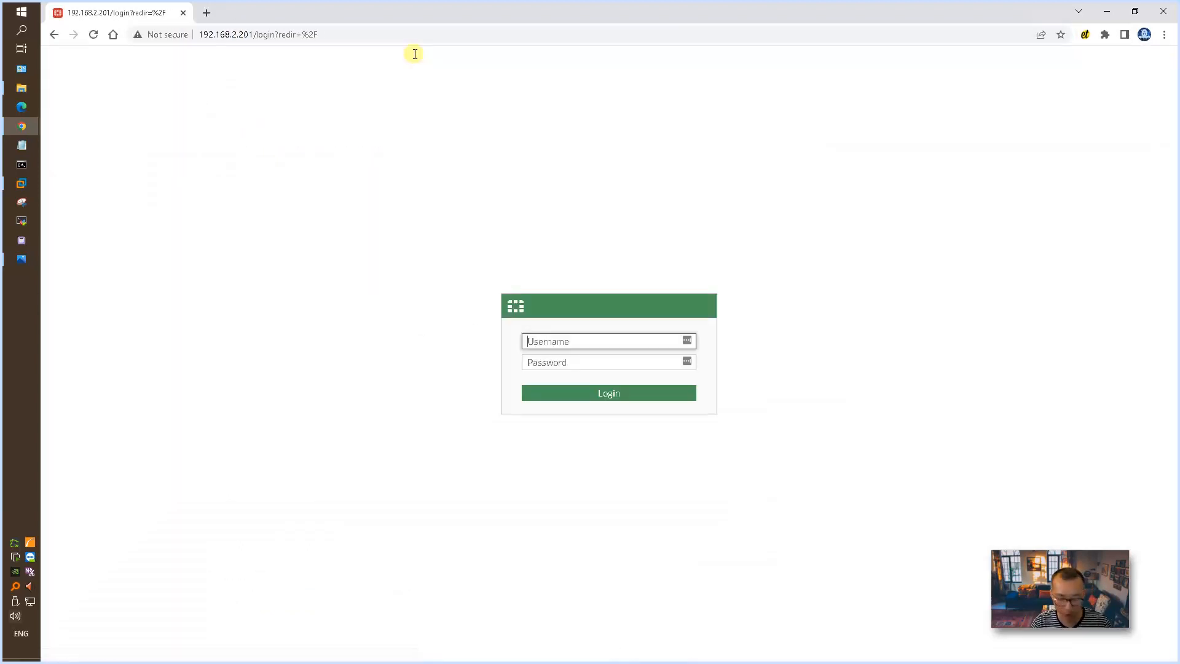
text(admin)
key(Tab)
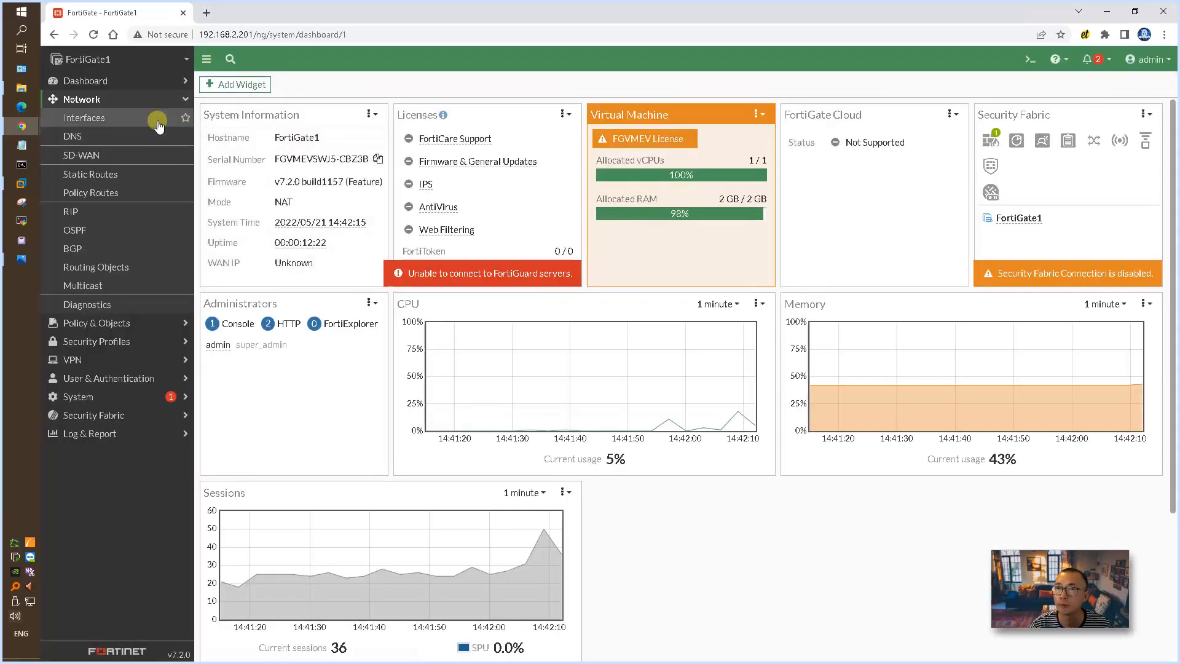
Step: Open the port2 interface for editing and give it the alias Internet-WAN
click(158, 121)
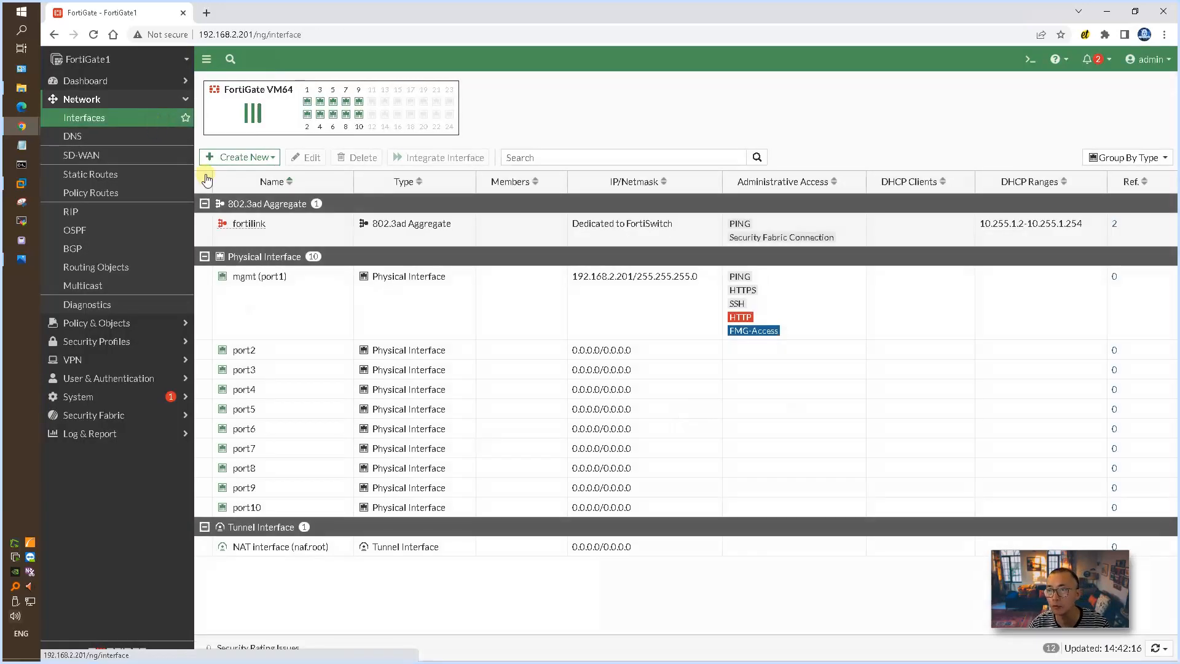
click(406, 351)
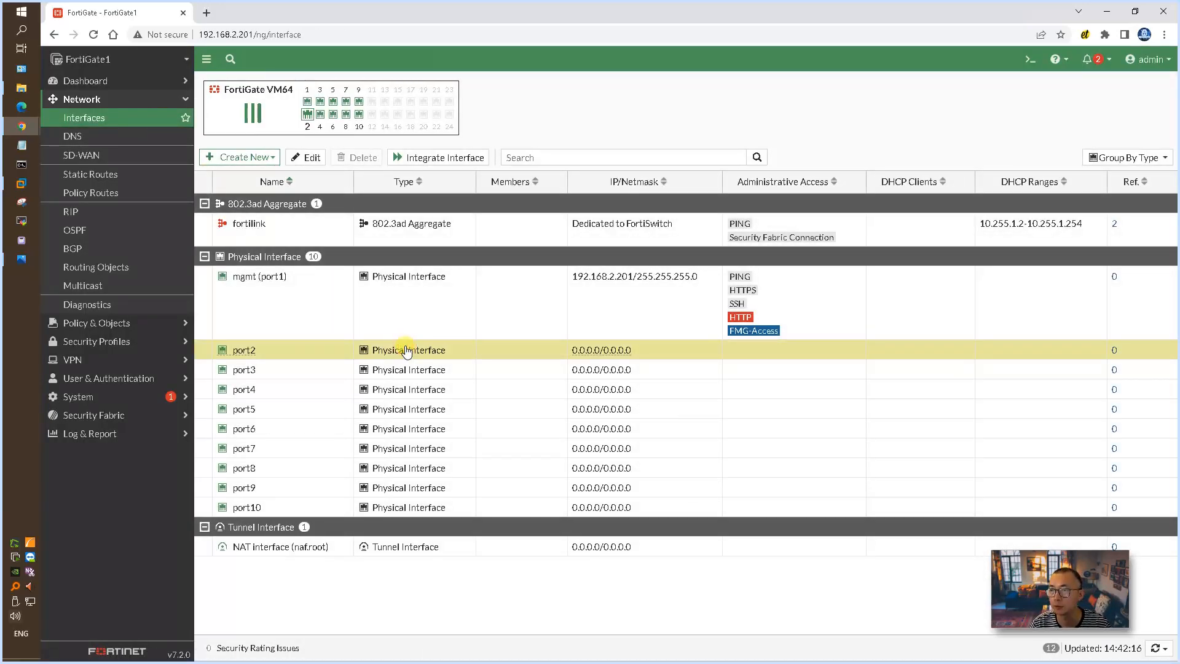
double_click(246, 352)
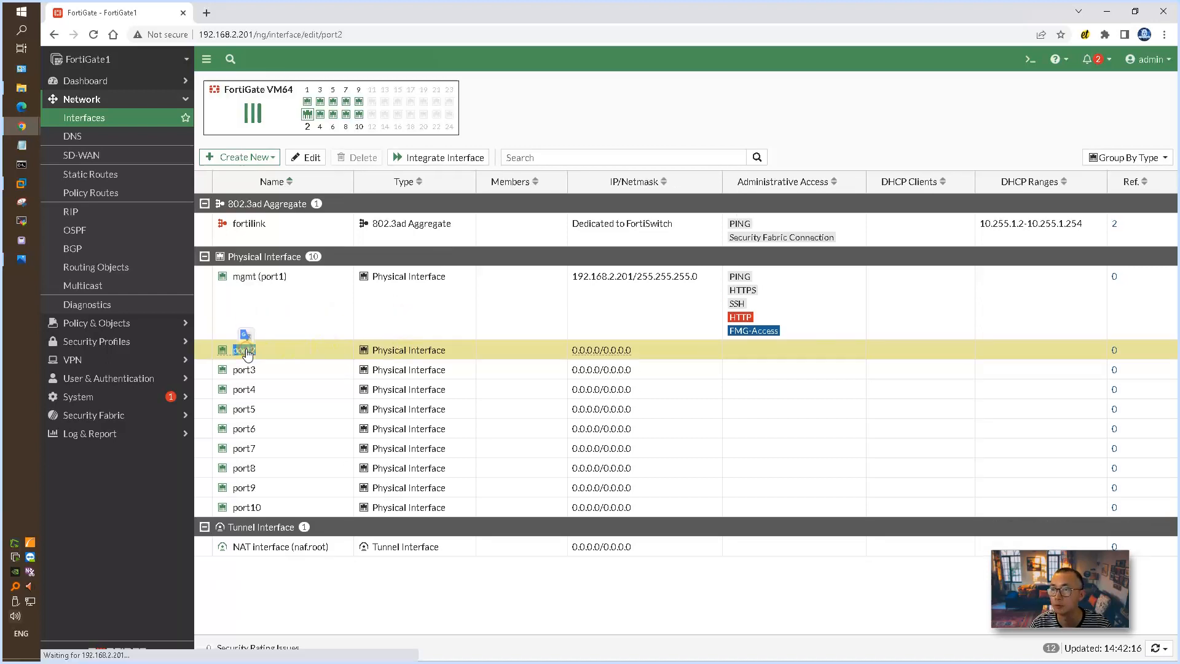
click(341, 132)
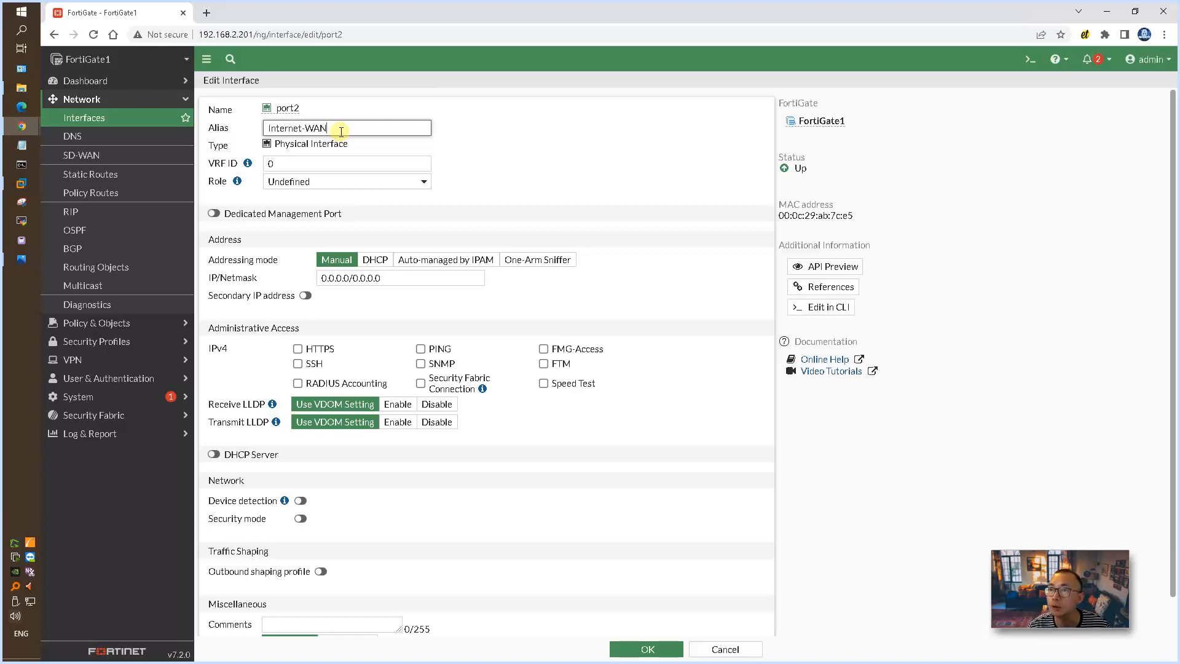
Step: Consult the network diagram for the FortiGate's Internet address and set port2's IP/Netmask to 192.168.111.200/24
drag(401, 278, 320, 277)
click(22, 259)
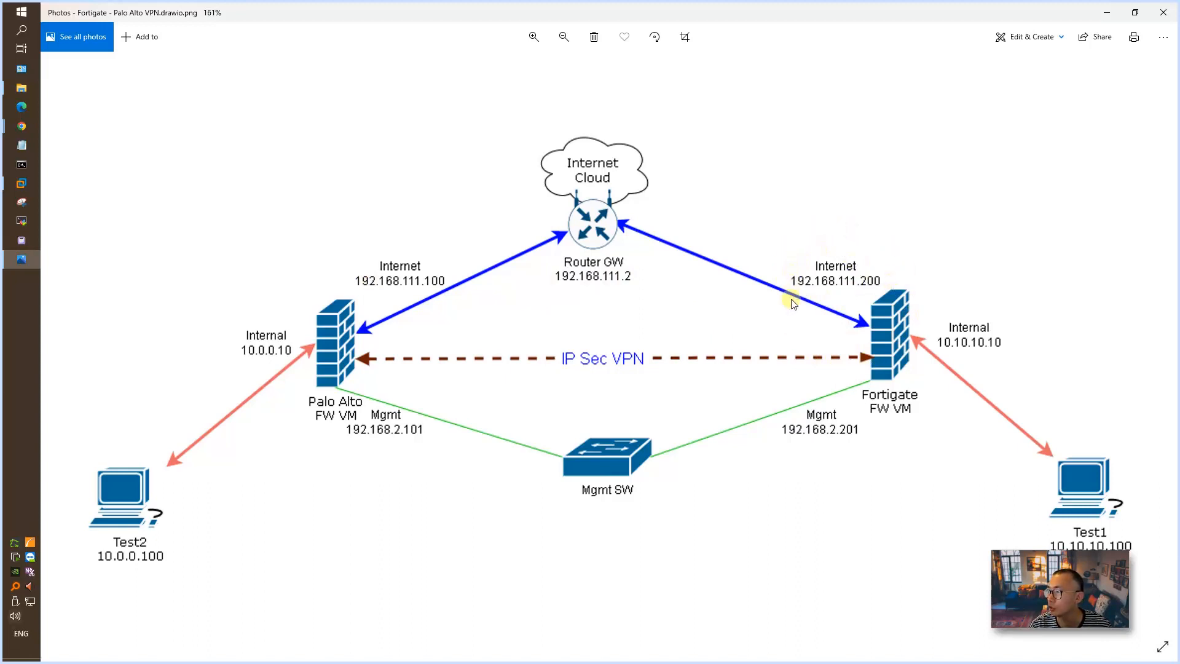
click(1114, 12)
text(192.168.111.200/24)
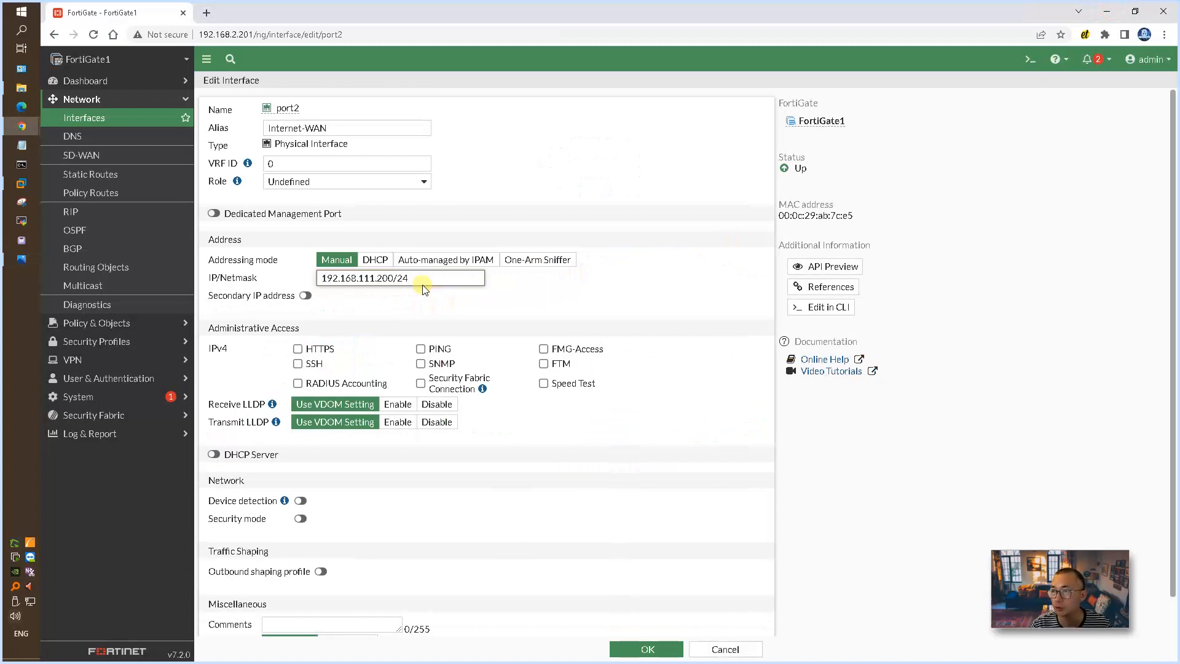
Step: Allow PING and HTTPS administrative access on port2 and save the interface
click(426, 350)
click(335, 351)
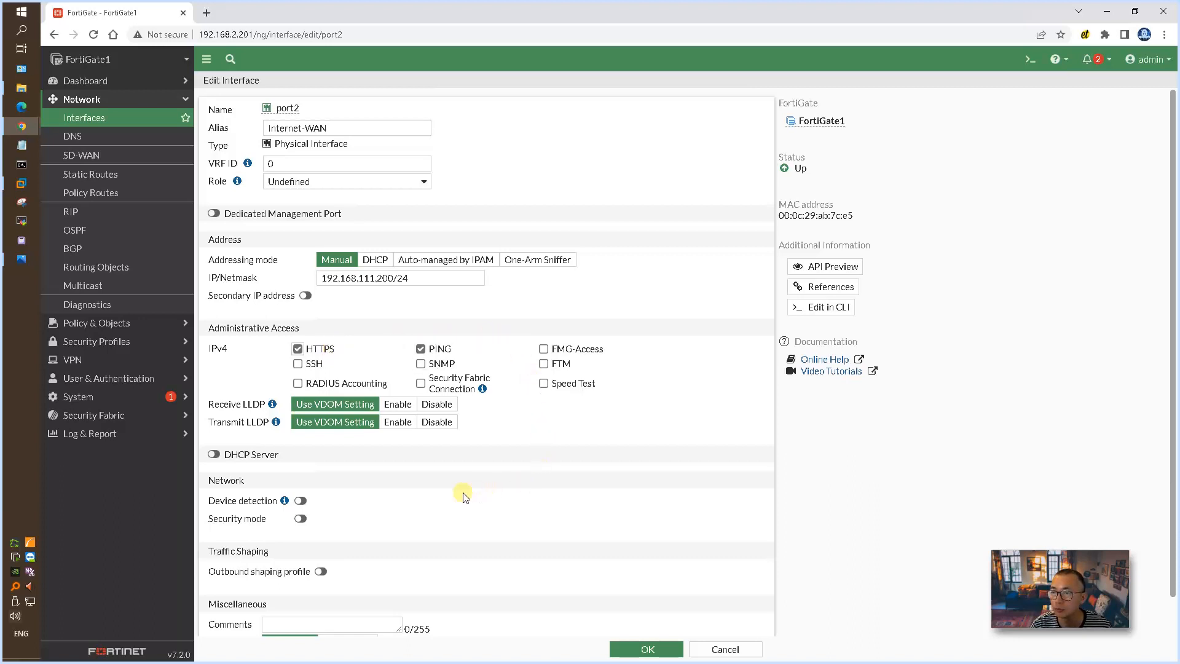
scroll(463, 497, down, 1)
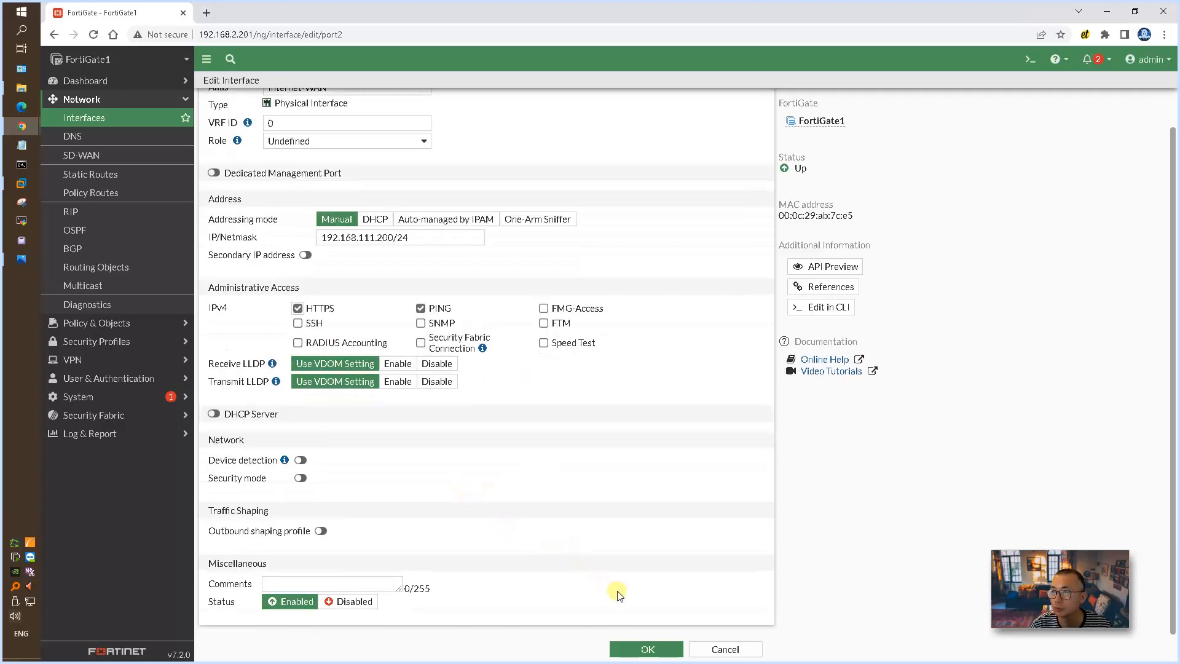
click(648, 647)
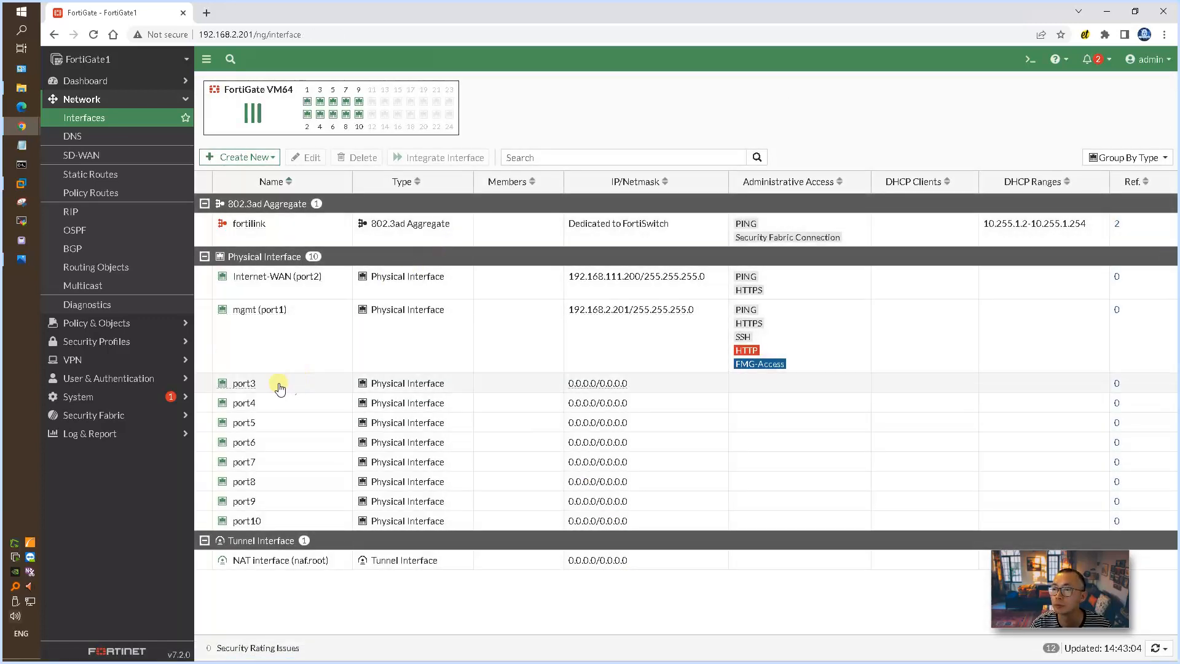
Step: Open the port3 interface for editing, give it the alias Internal-LAN and set its role to LAN
click(251, 388)
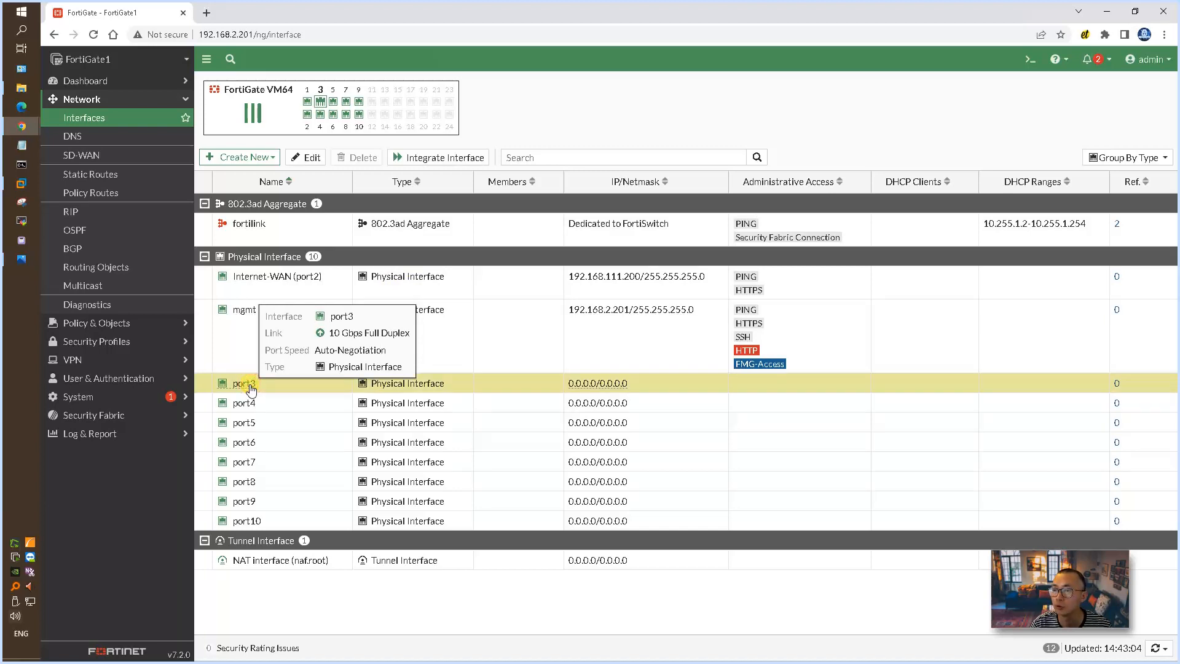
double_click(251, 388)
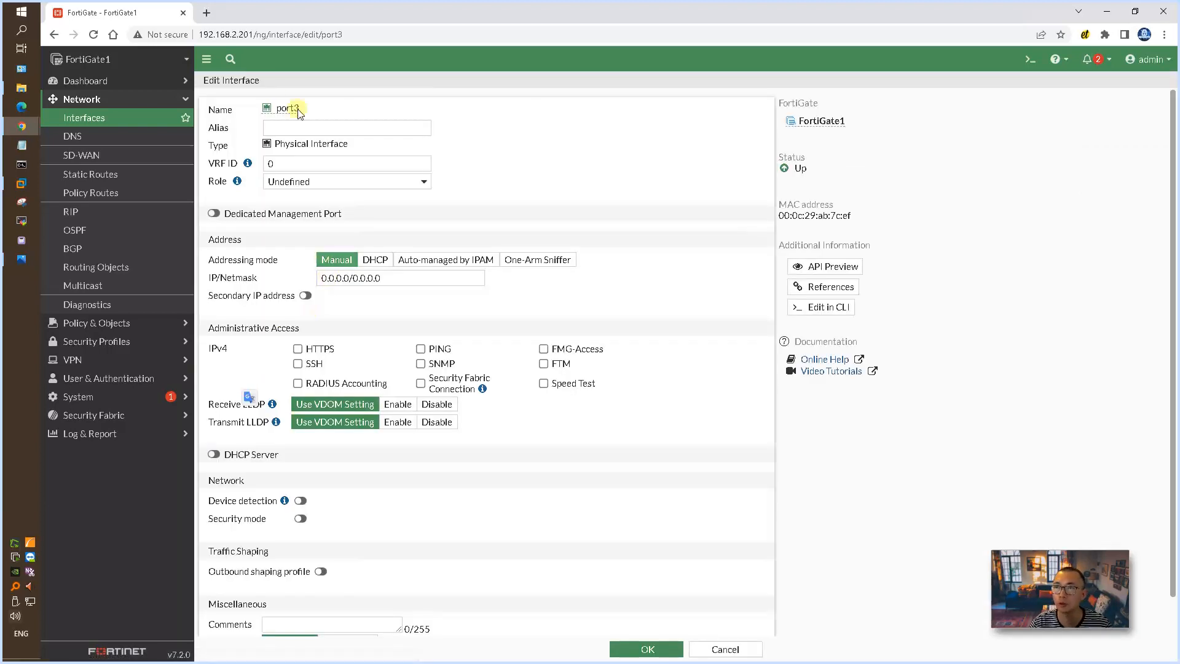
click(299, 131)
text(In)
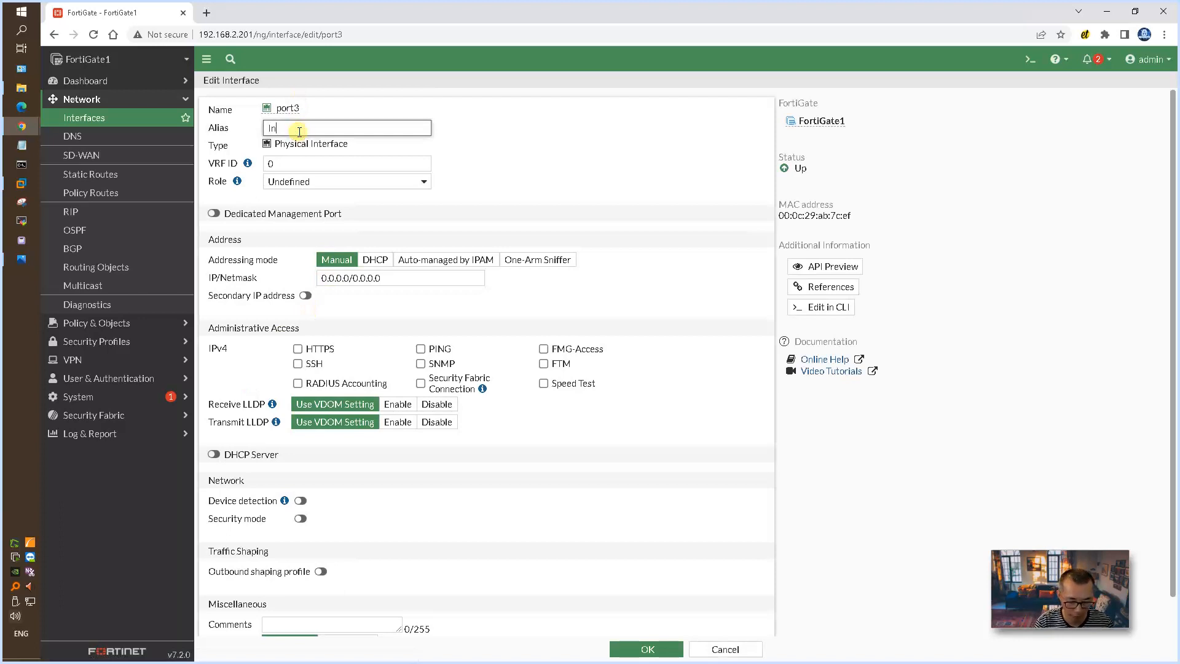
text(ternal LAN)
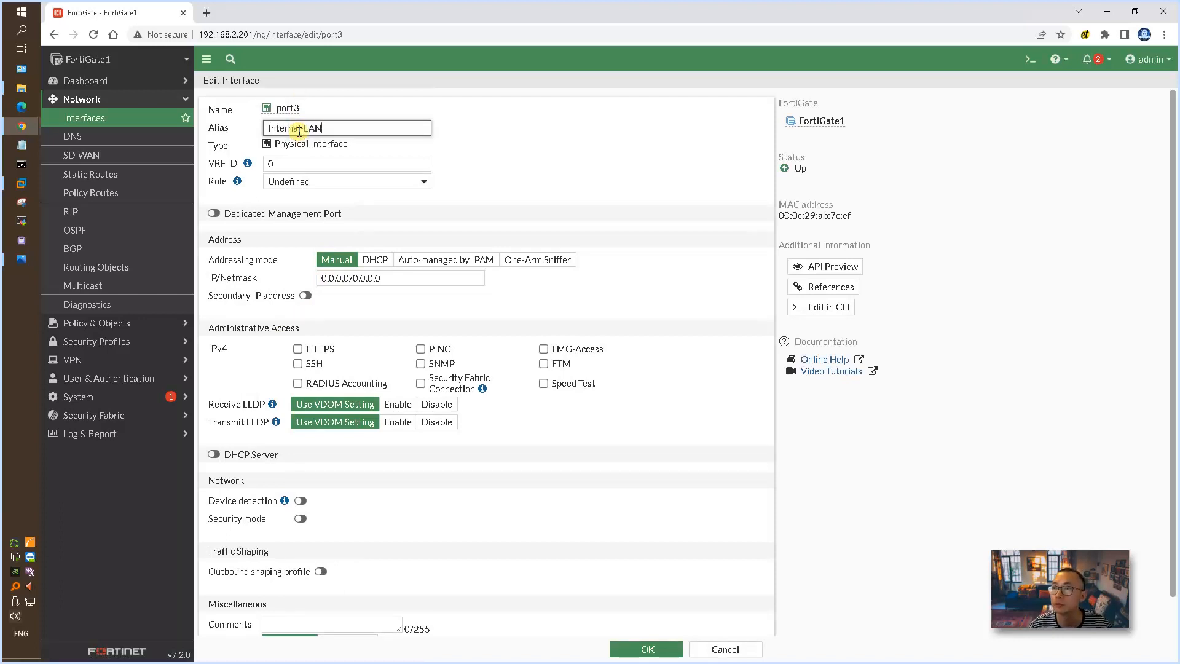
click(423, 181)
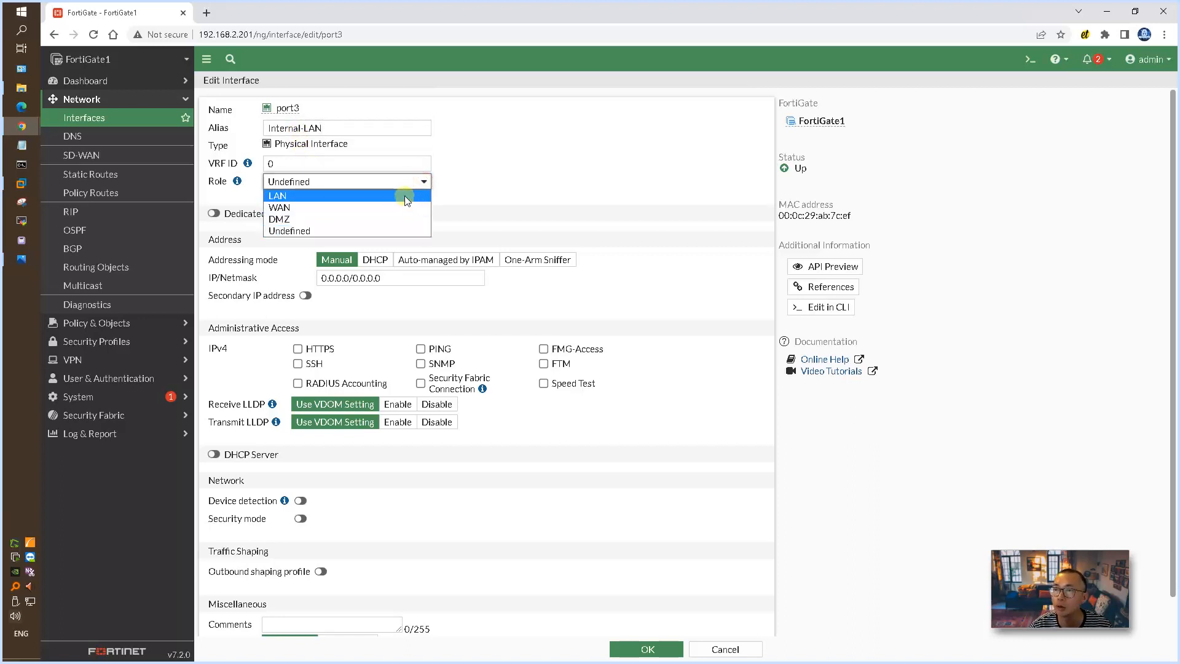
click(405, 196)
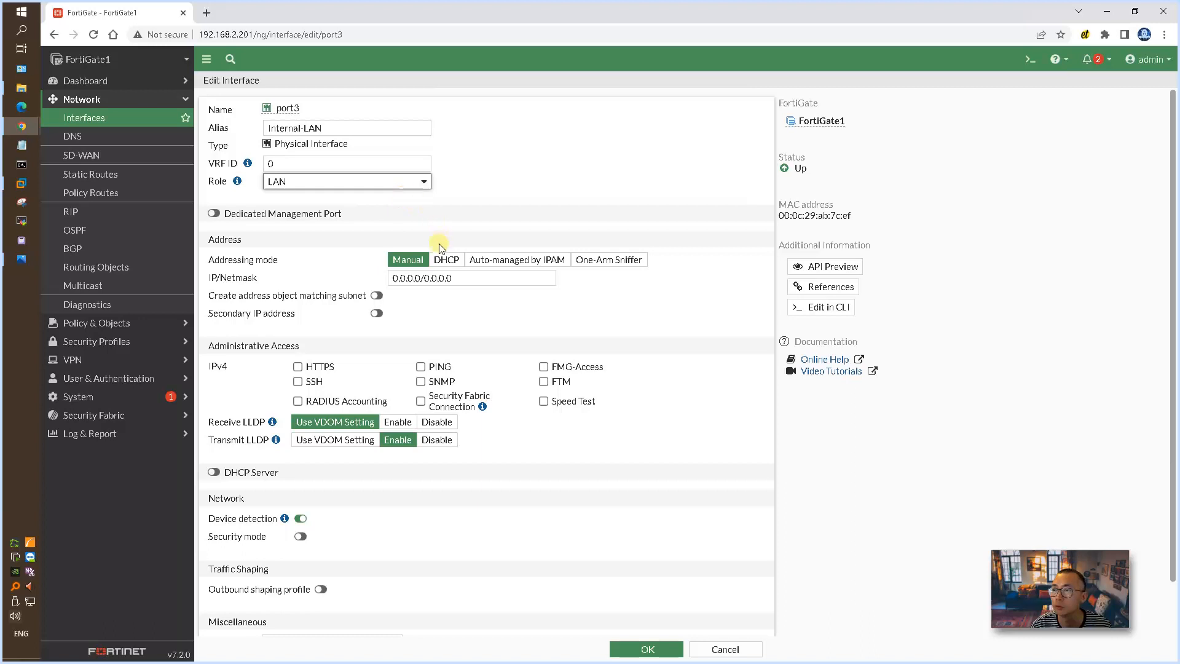
Step: Set port3's IP/Netmask to the network diagram's internal address, 10.10.10.10/24, and save it with HTTPS and PING administrative access allowed
drag(463, 281, 378, 282)
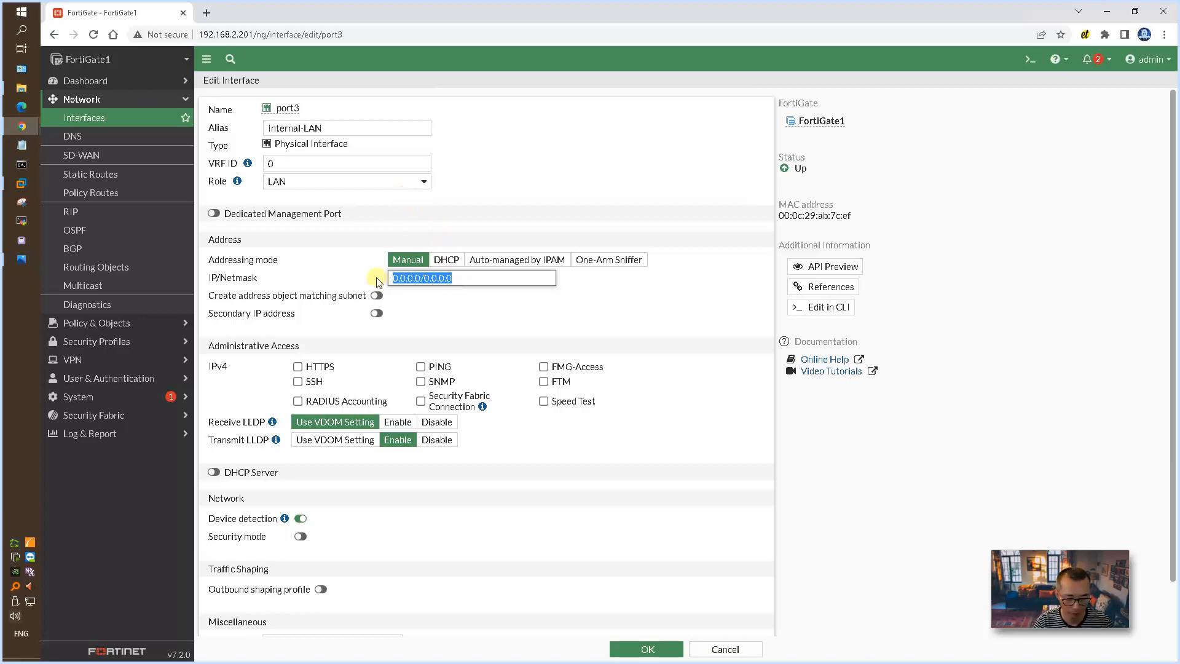
key(alt+Tab)
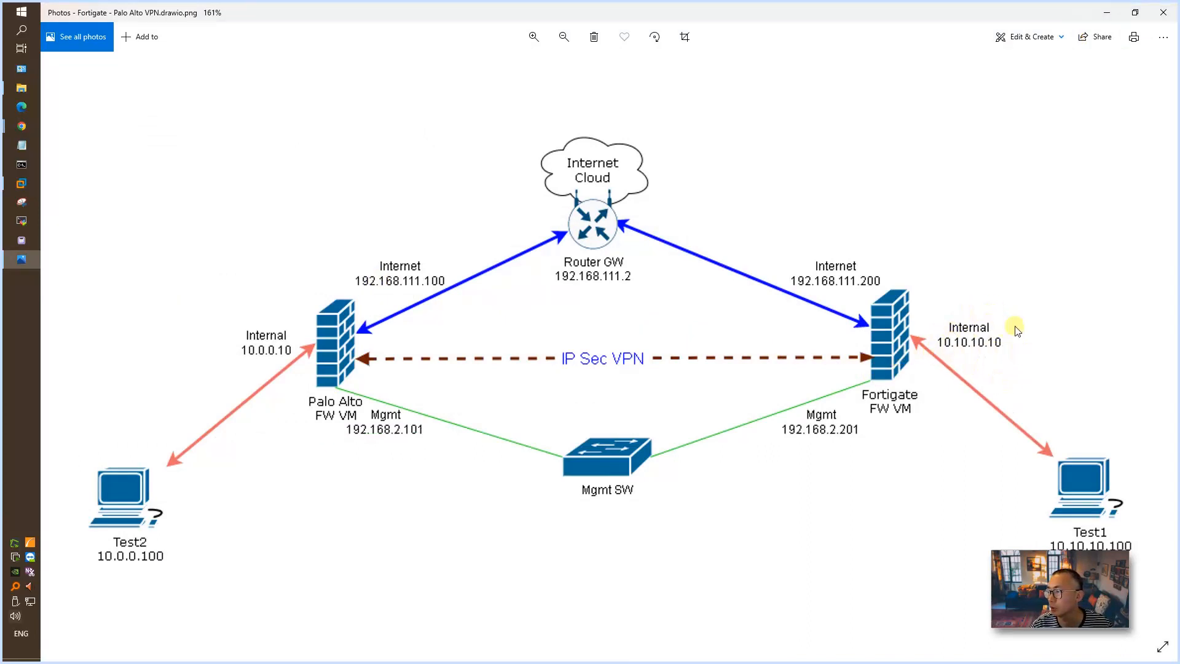
key(alt+Tab)
text(10.10.10.10/24)
click(420, 367)
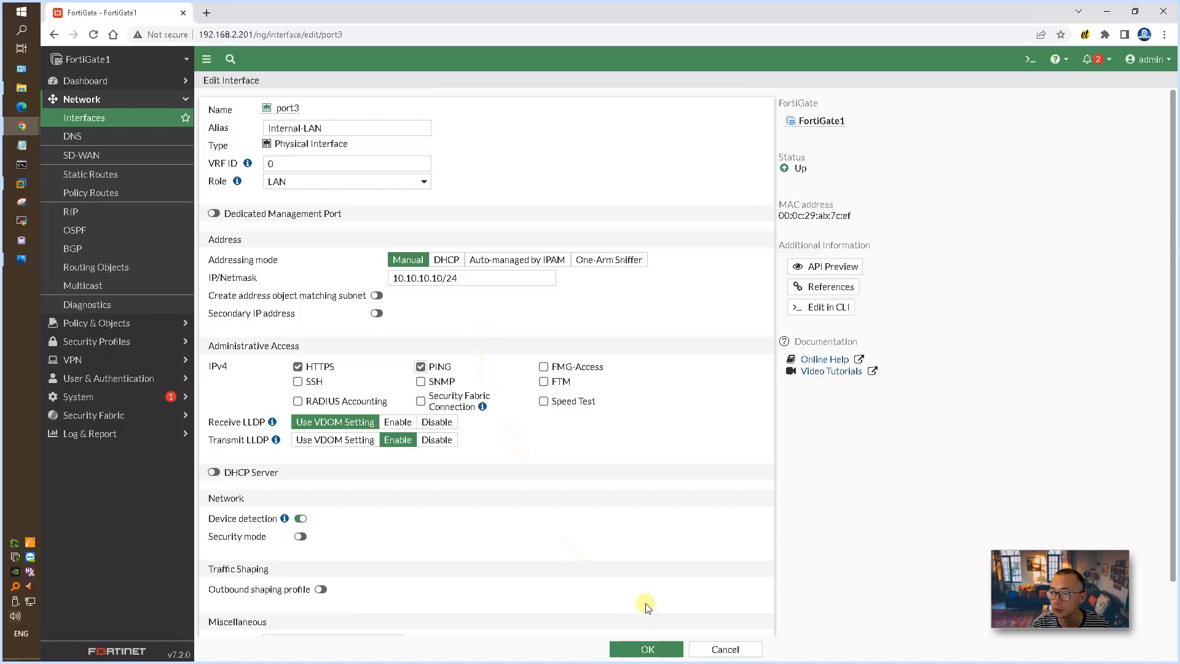
click(649, 650)
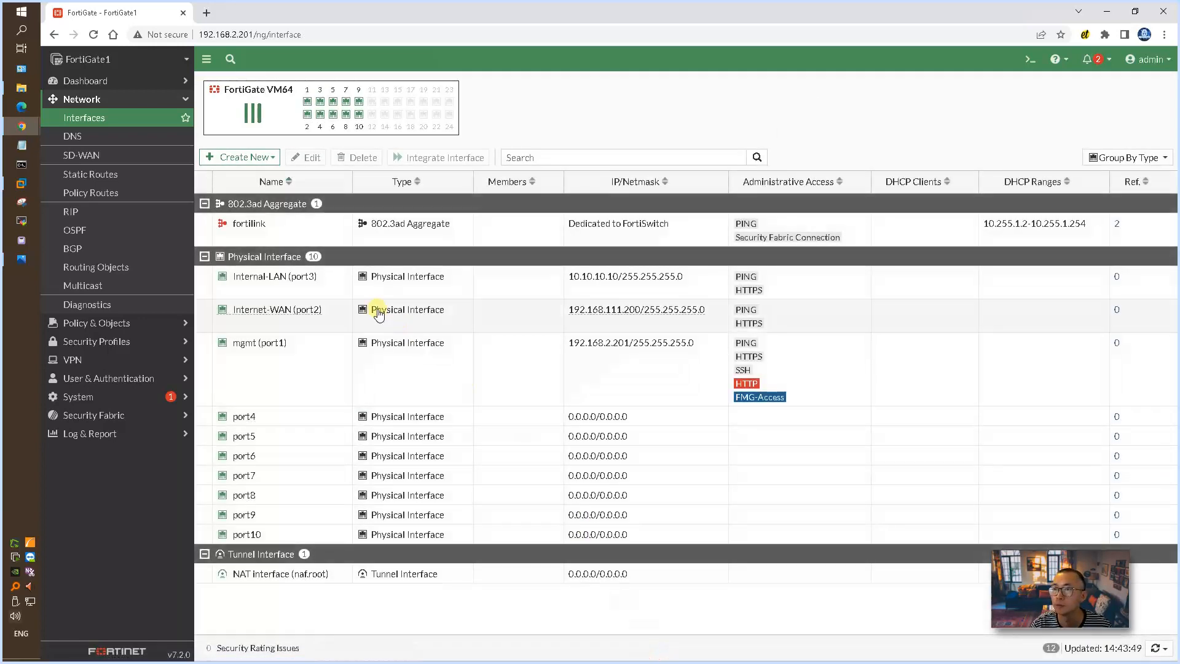
Step: Reopen the Internet-WAN (port2) interface, set its role to WAN and save it
click(307, 316)
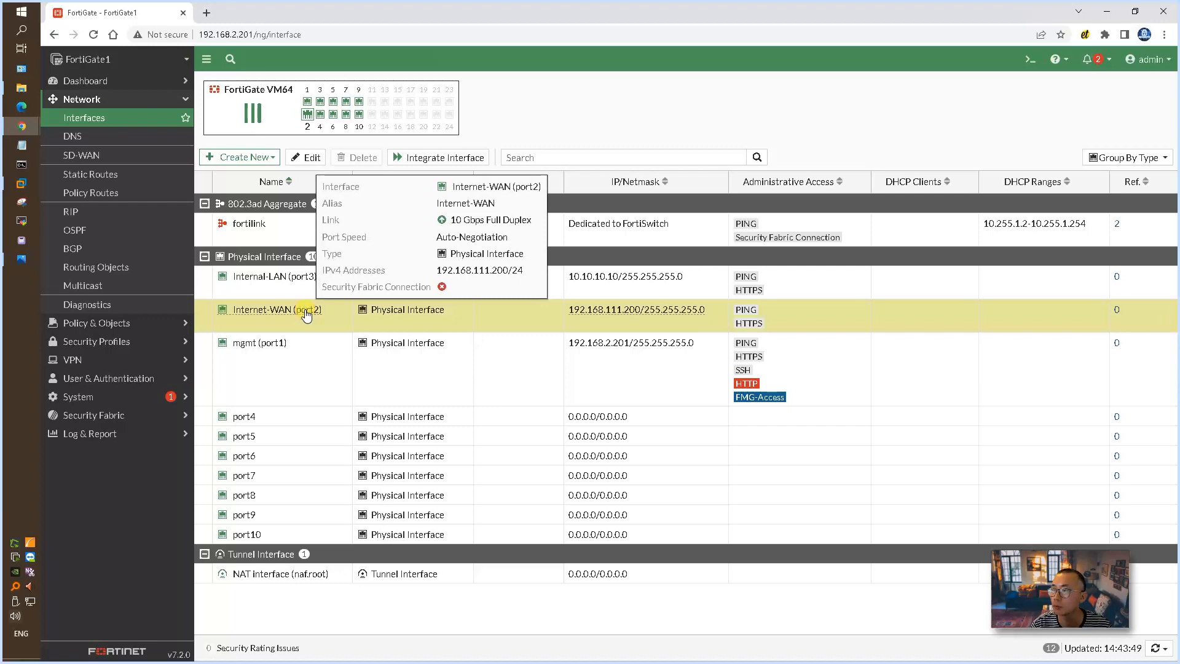
double_click(306, 315)
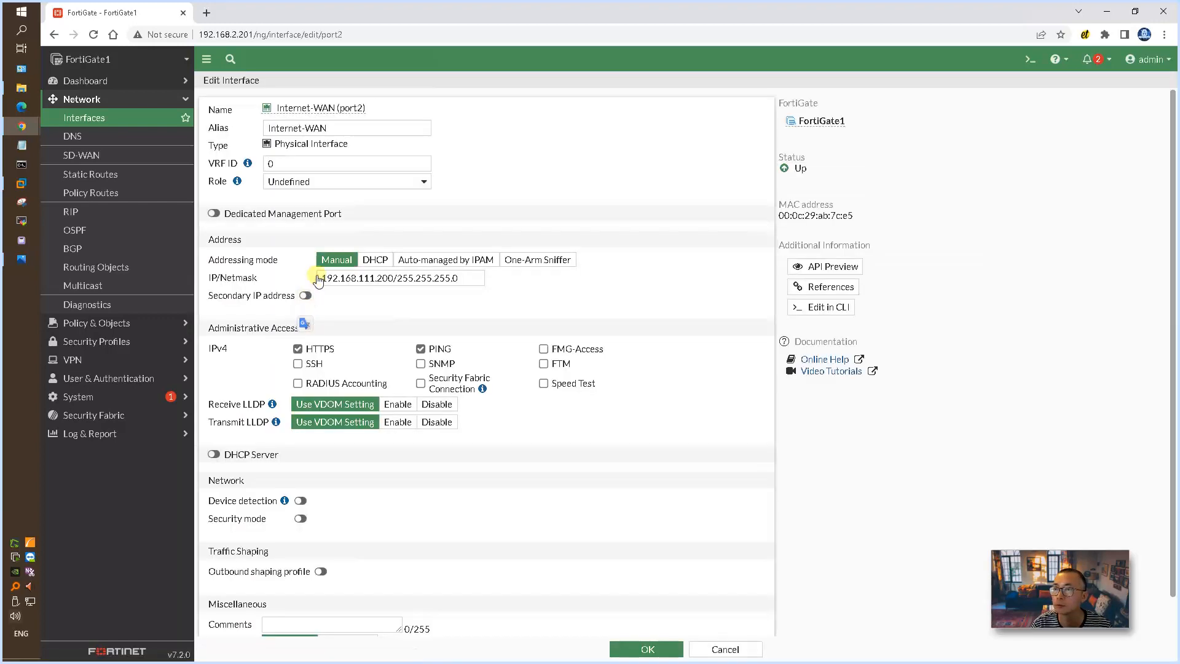
click(412, 182)
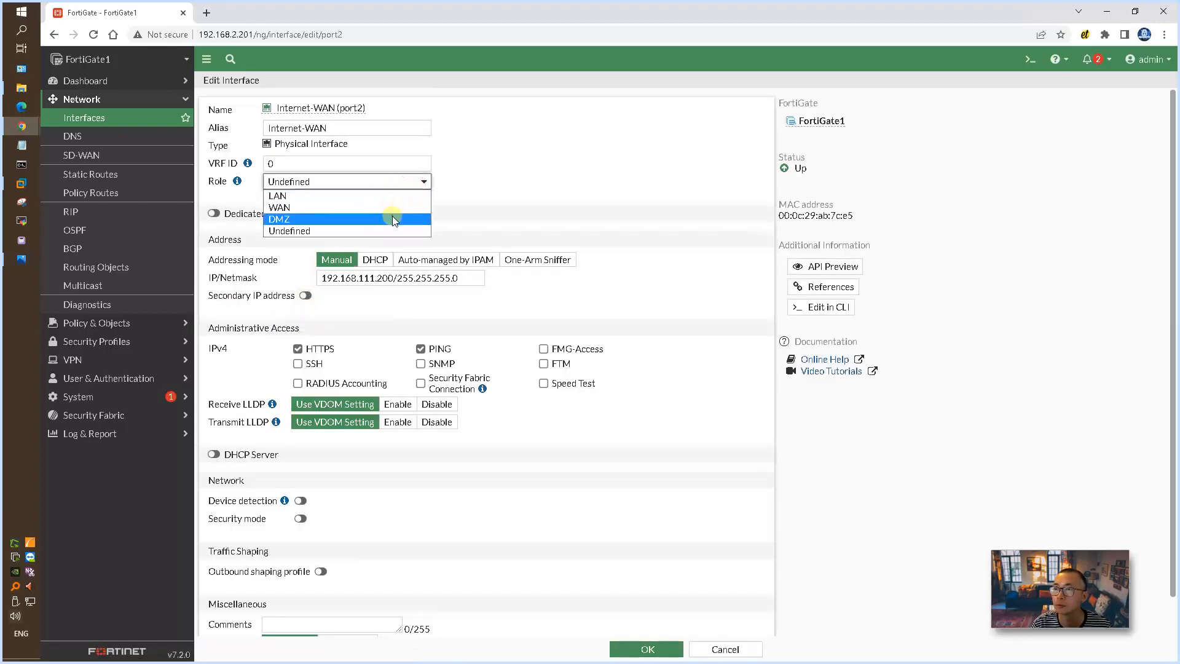
click(396, 209)
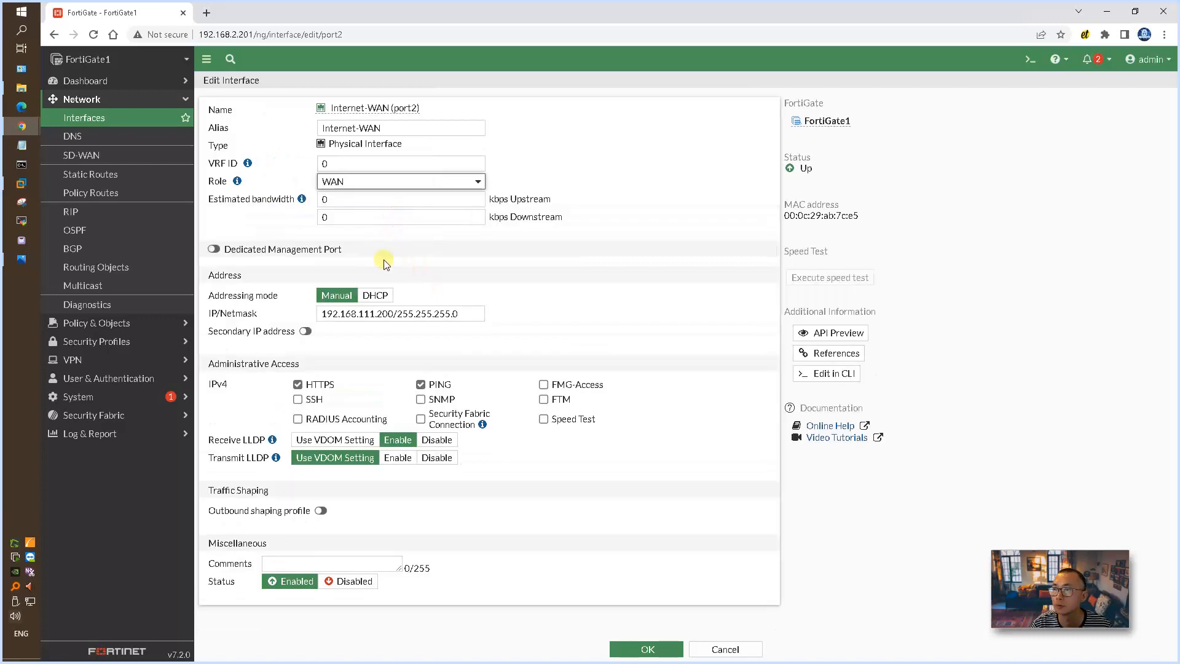
click(645, 649)
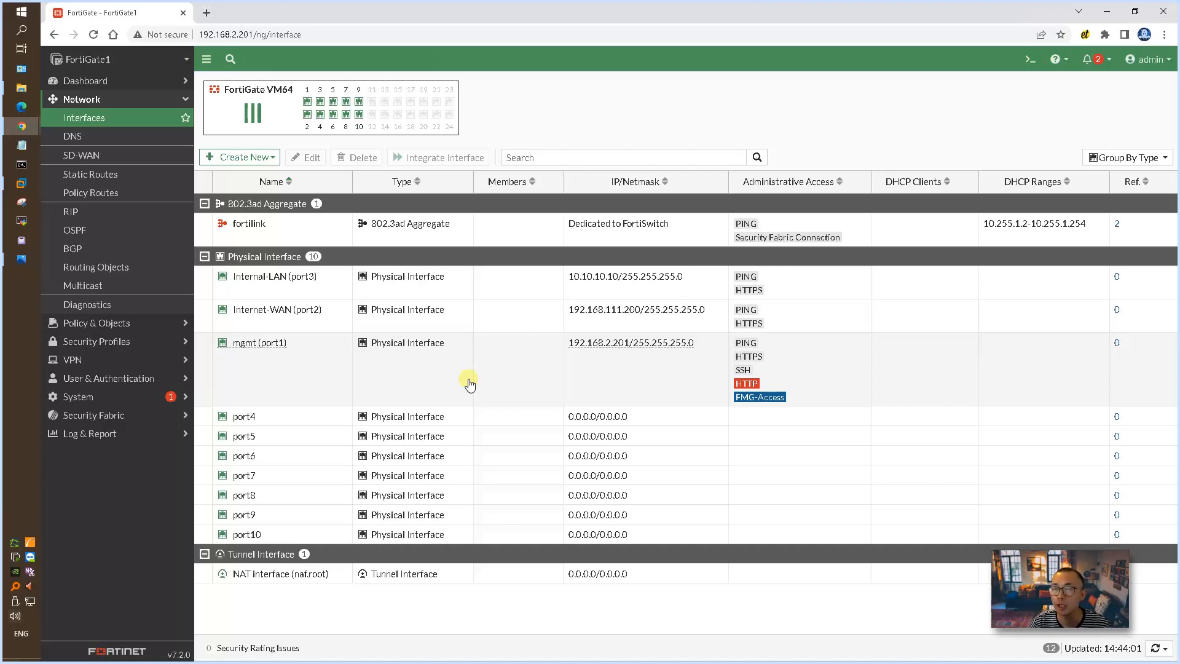
Step: Start a new static route for destination 0.0.0.0/0.0.0.0 and set its gateway address to 192.168.111.2
click(117, 175)
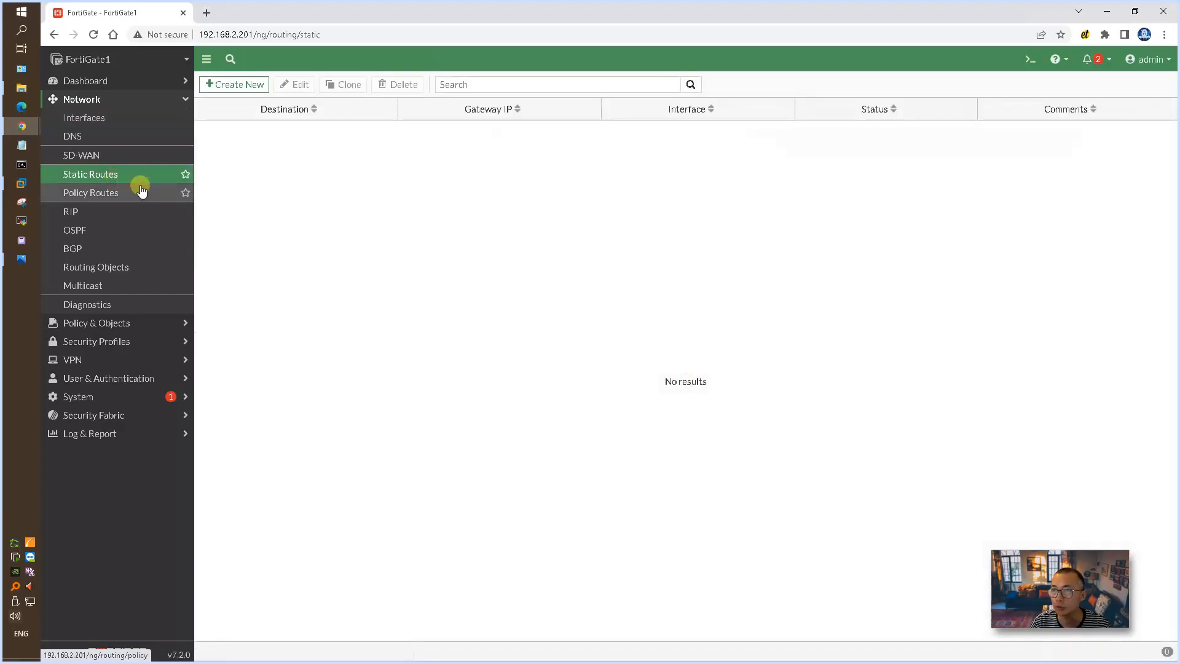
click(237, 86)
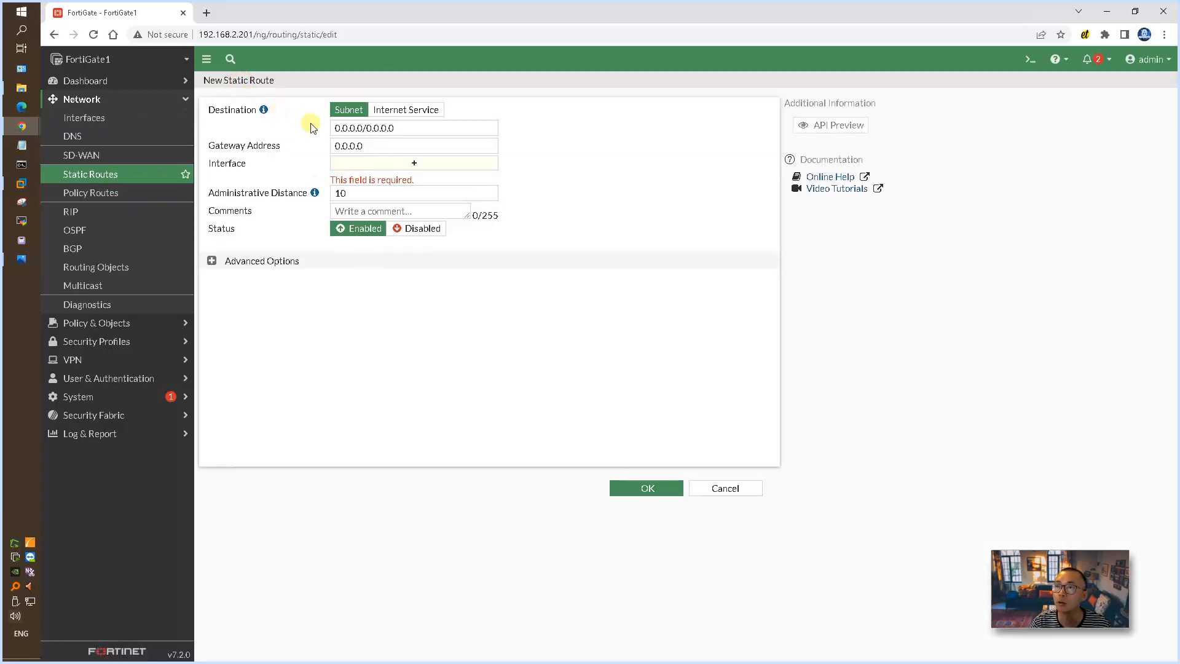
drag(405, 128, 332, 128)
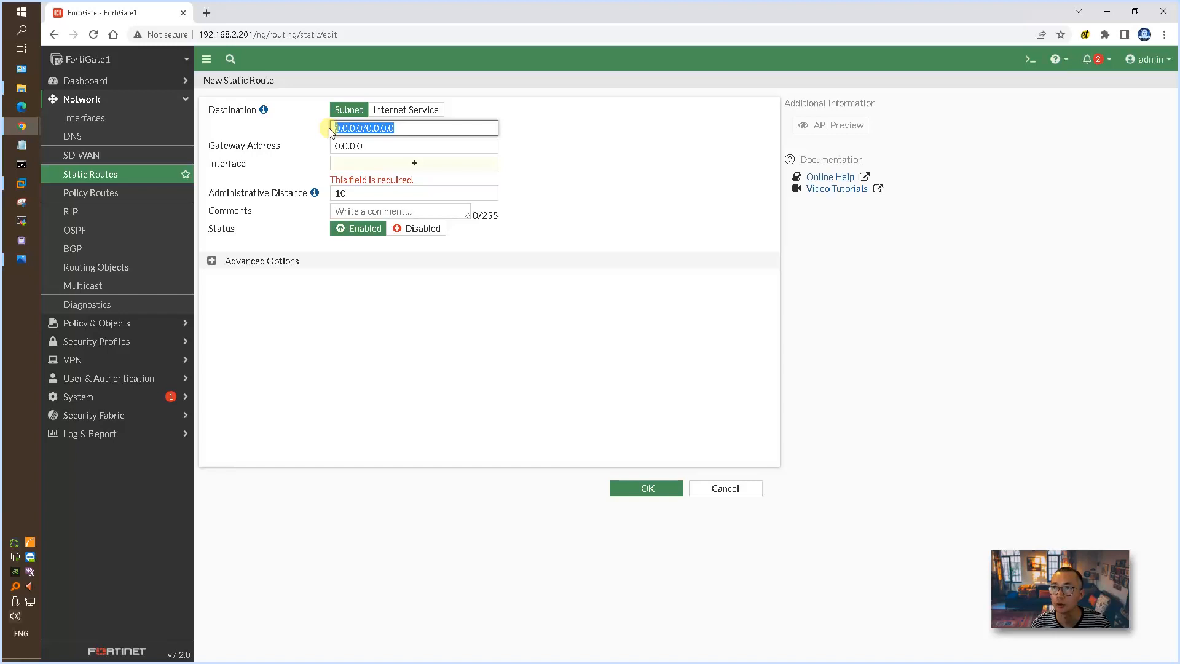
click(413, 127)
click(408, 145)
double_click(411, 146)
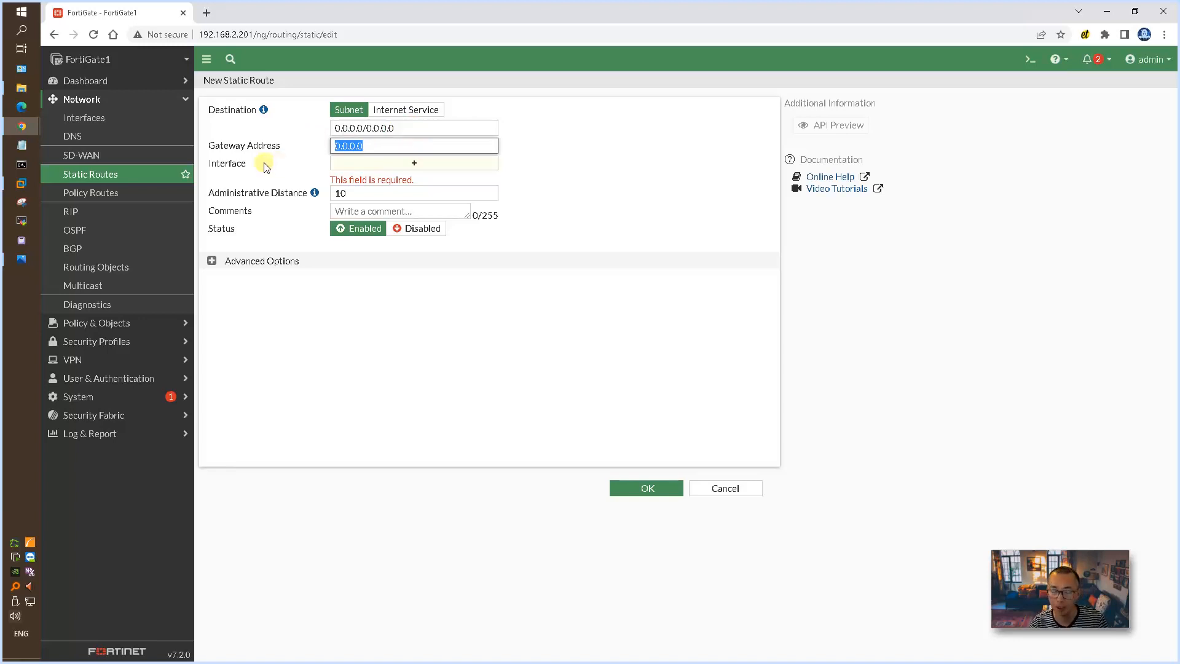
text(192.168.)
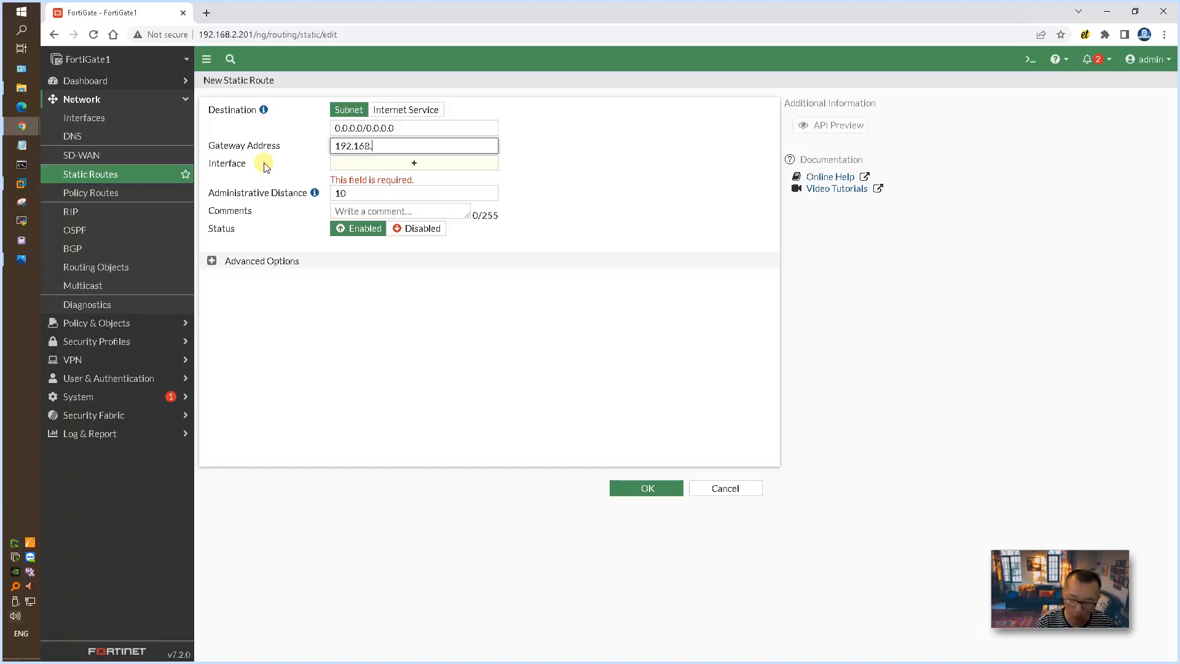
text(111)
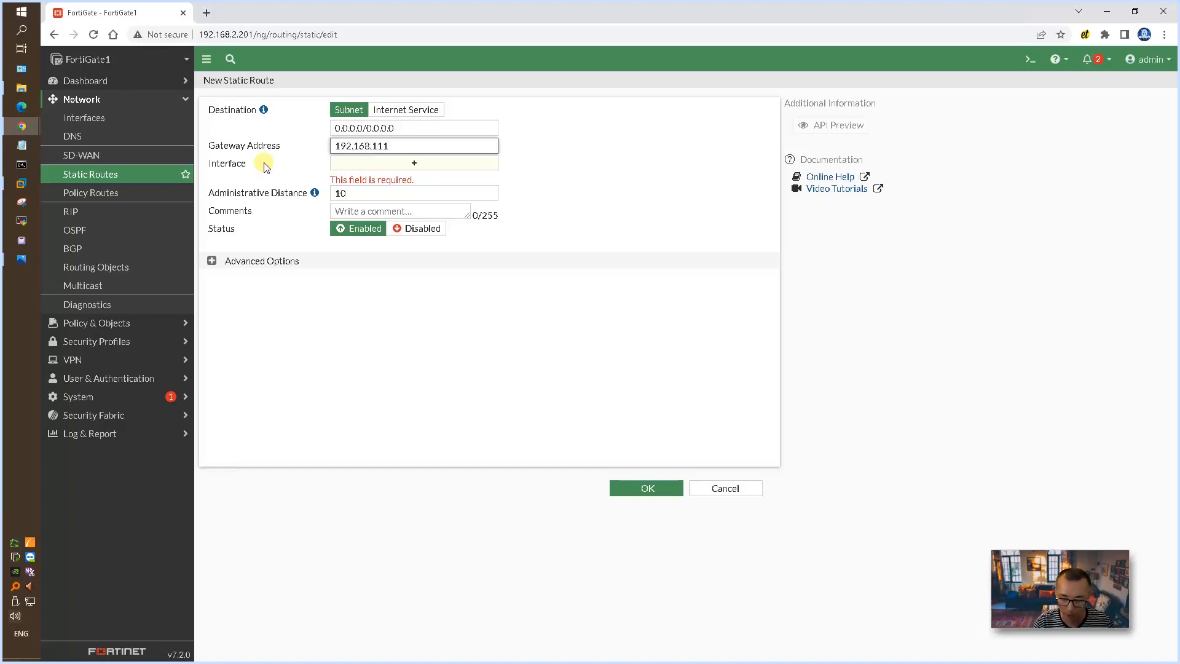
text(.2)
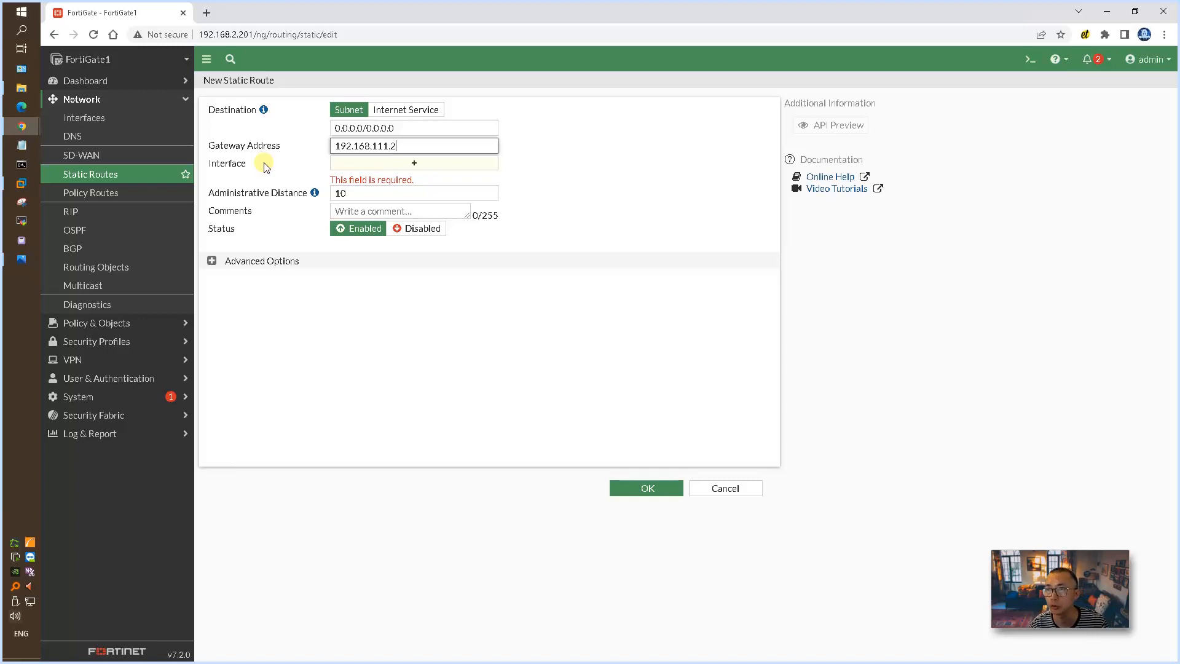
Step: Assign the Internet-WAN (port2) interface to the new static route and save the route
click(413, 163)
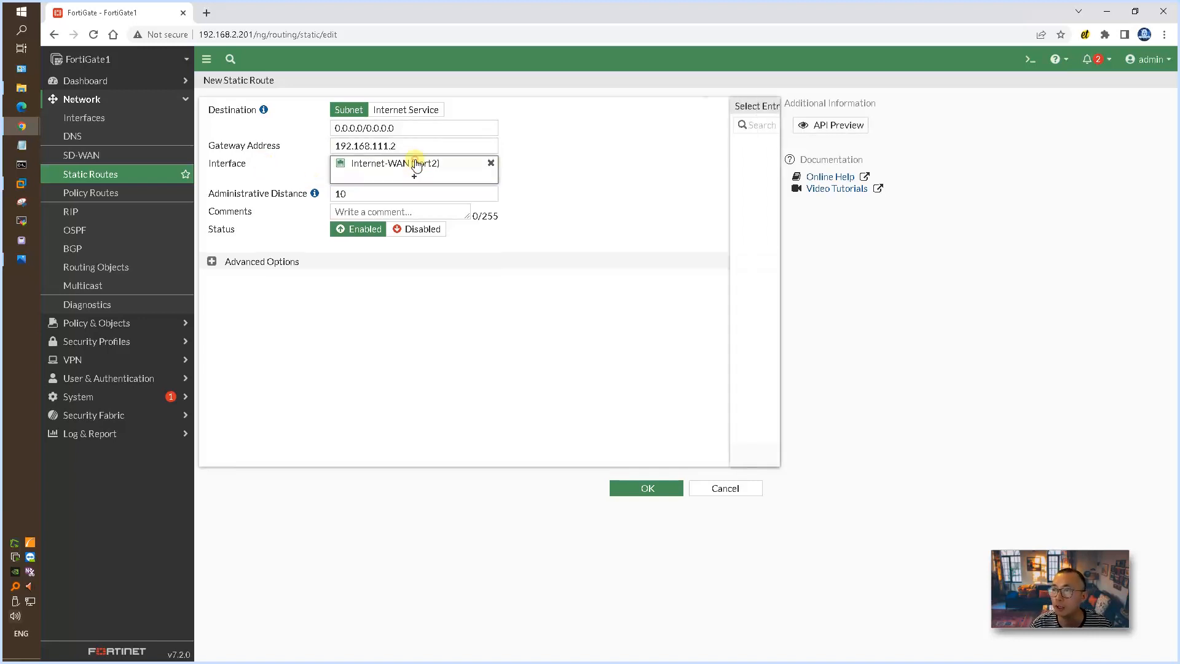
click(417, 163)
click(418, 163)
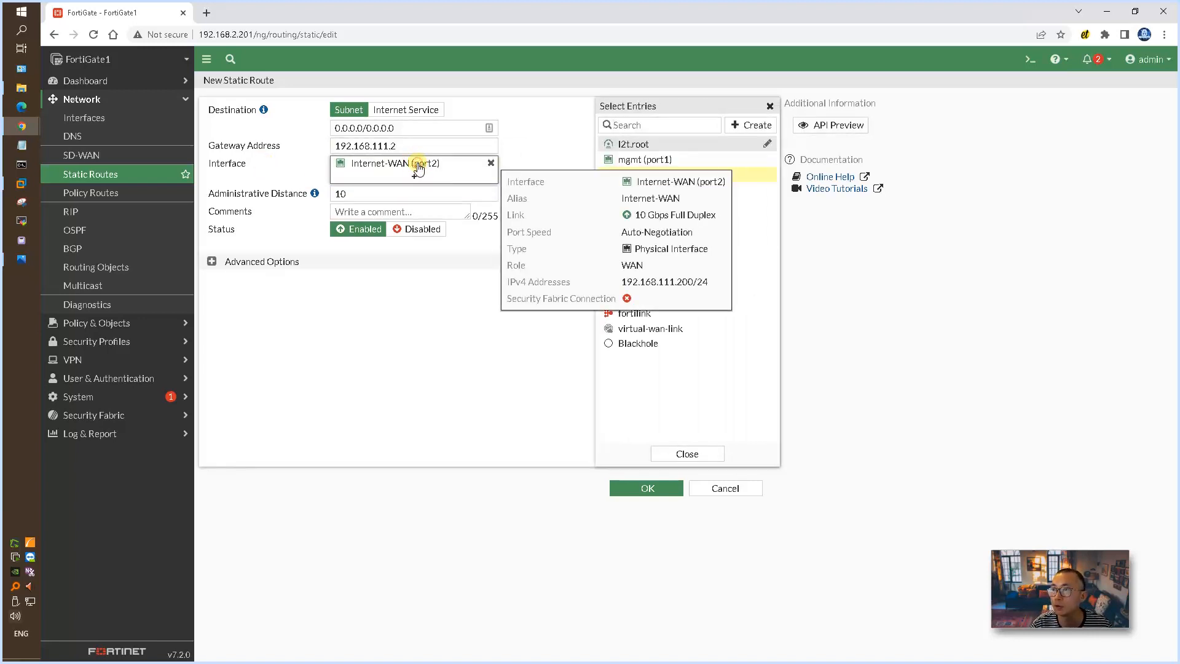
click(437, 339)
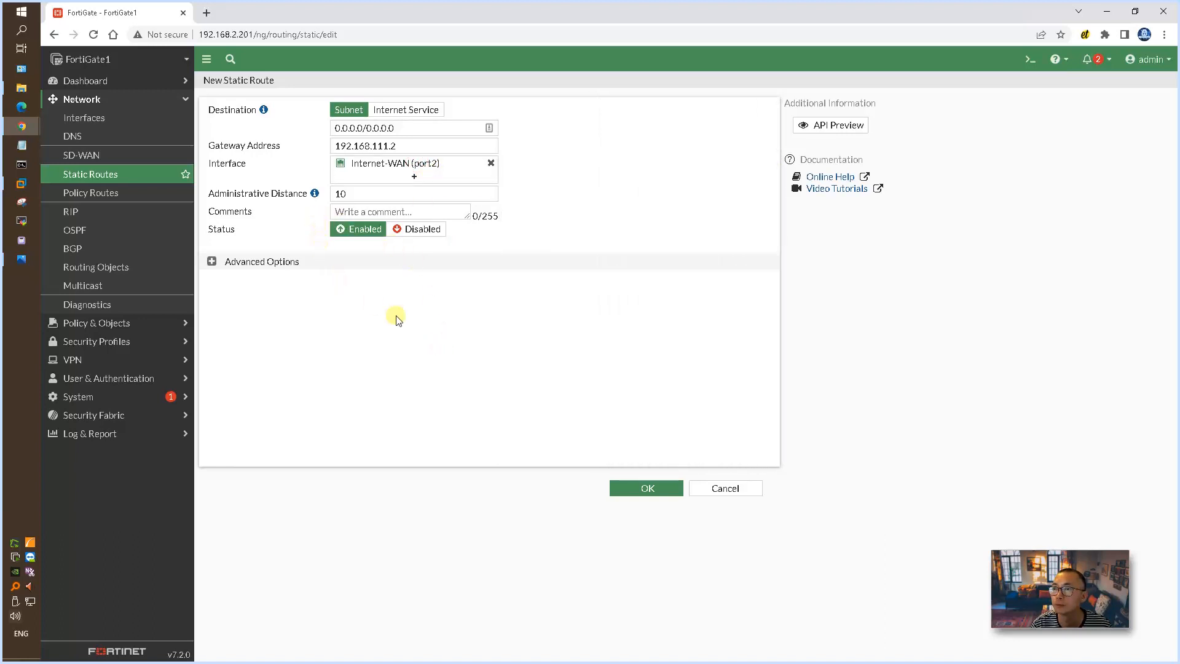
click(638, 488)
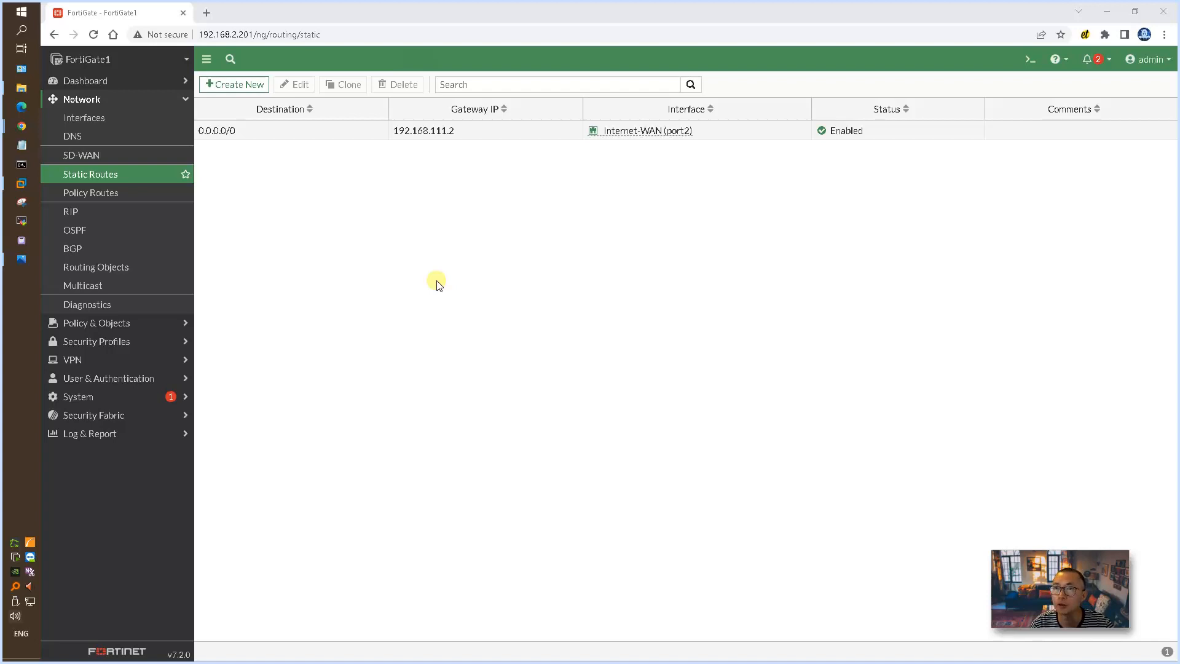
Step: Start a new firewall policy and name it internal-2-Internet-allow-any
click(160, 323)
click(140, 136)
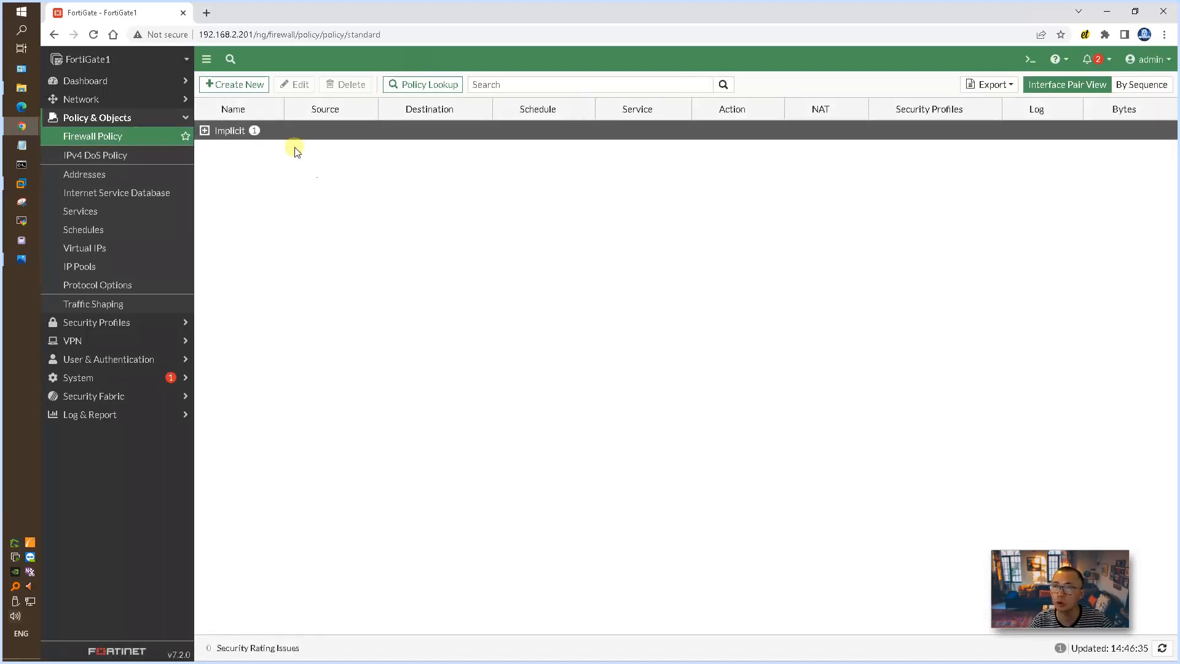
click(238, 86)
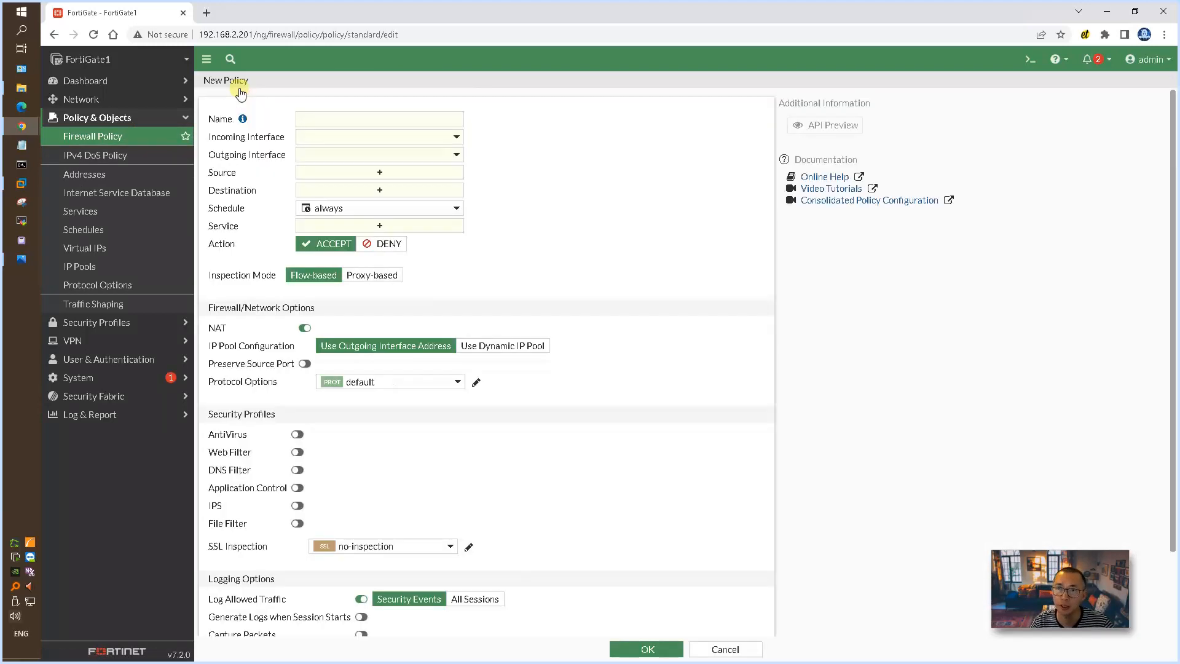
click(331, 122)
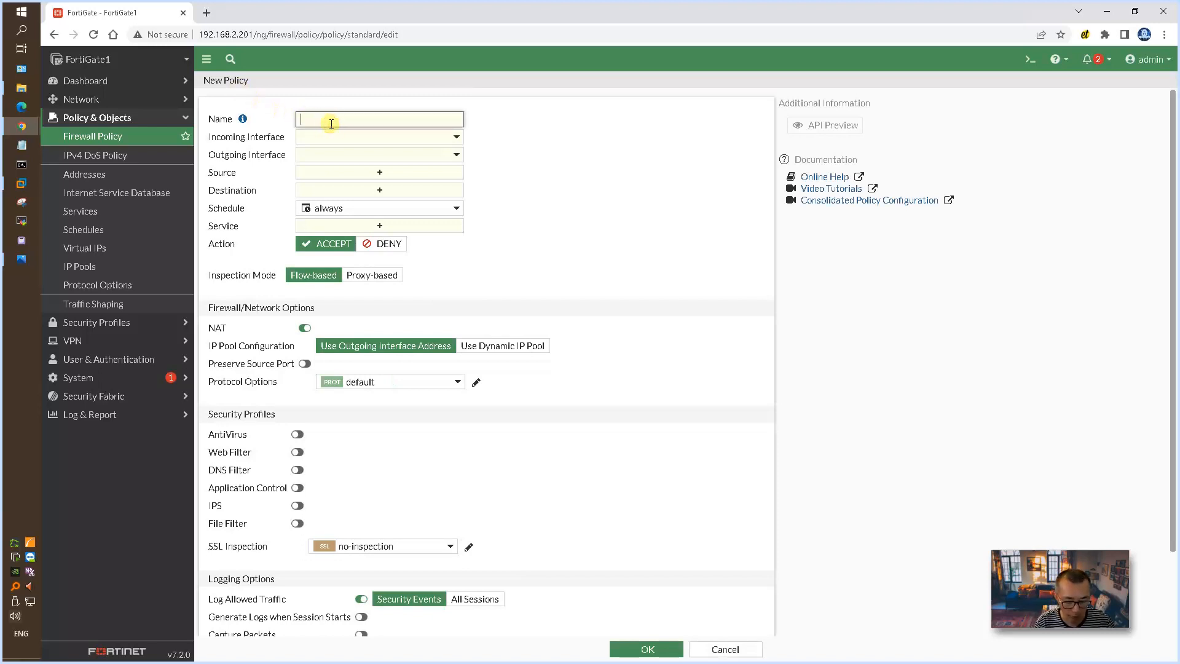
text(inernal)
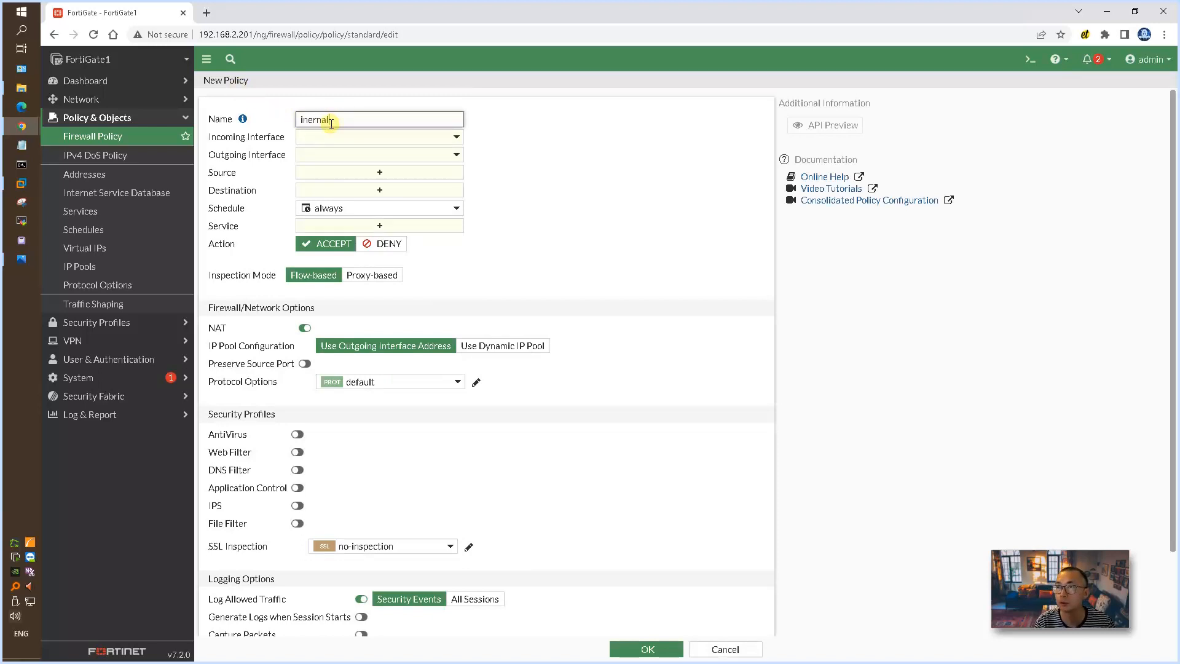
key(BackSpace)
key(BackSpace)
key(BackSpace)
key(BackSpace)
key(BackSpace)
text(ternal-2-Internet)
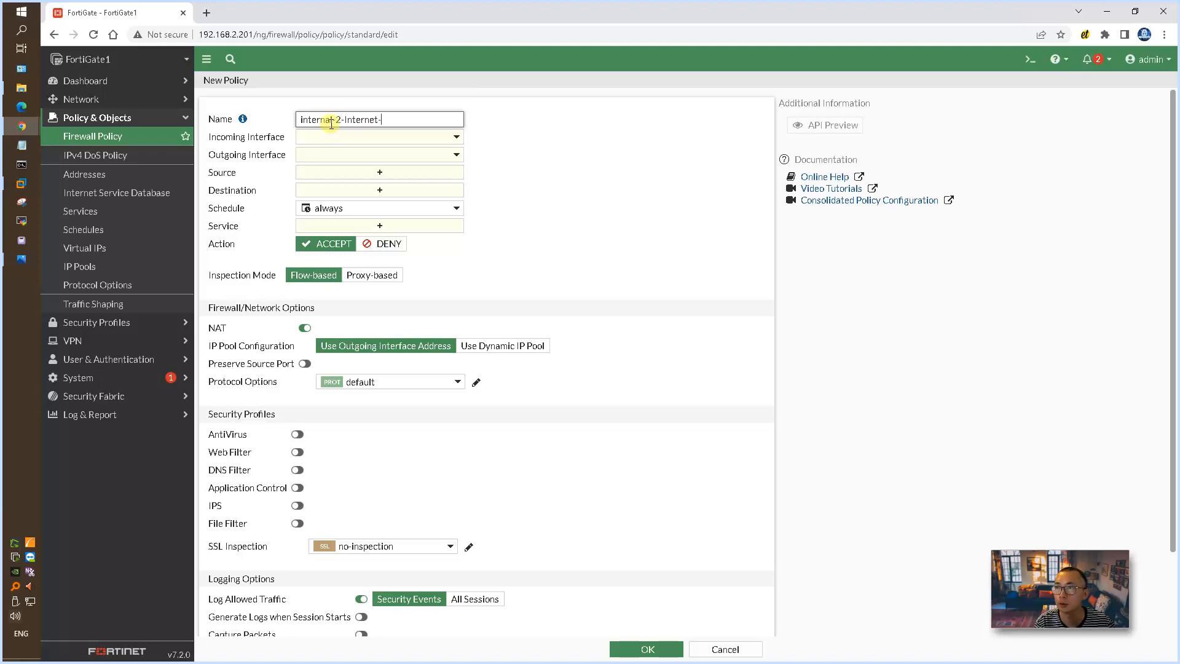
text(-allow-any)
Step: Set the policy's incoming interface to Internal-LAN (port3) and its outgoing interface to Internet-WAN (port2)
click(445, 137)
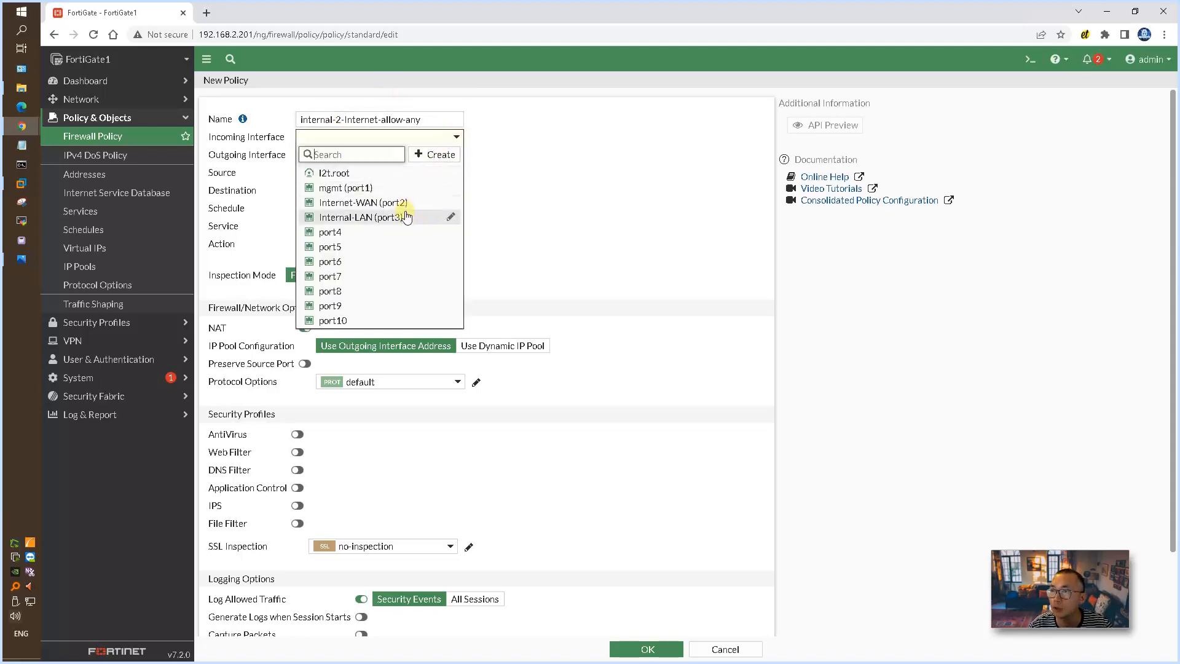
click(404, 217)
click(457, 154)
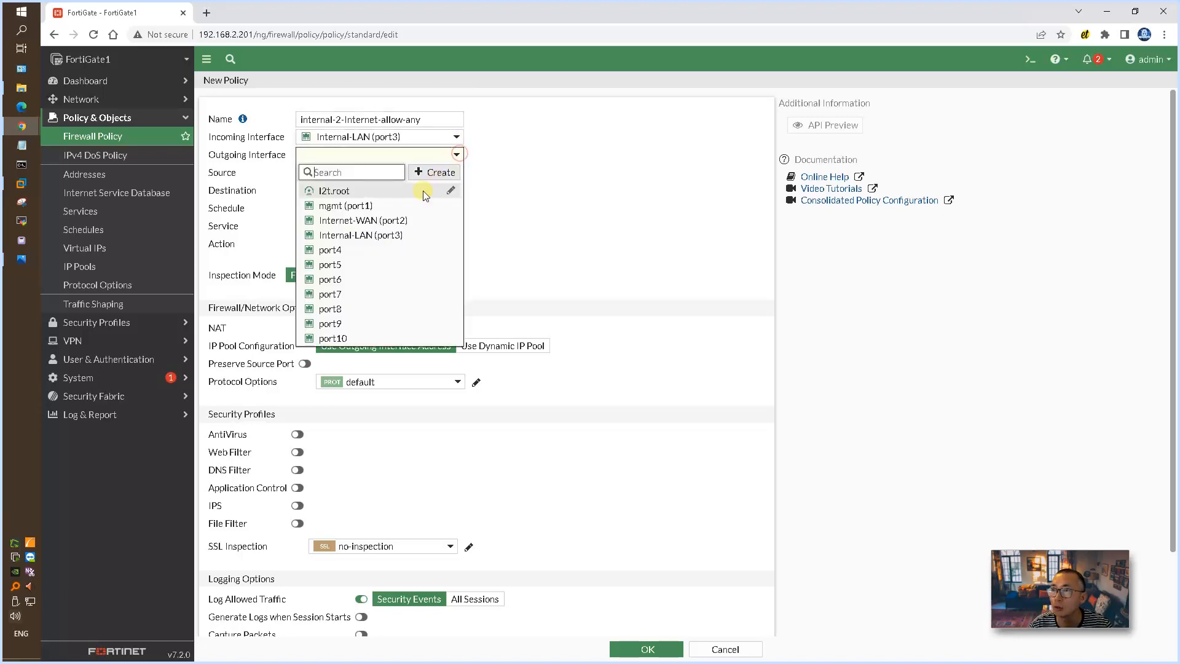
click(402, 221)
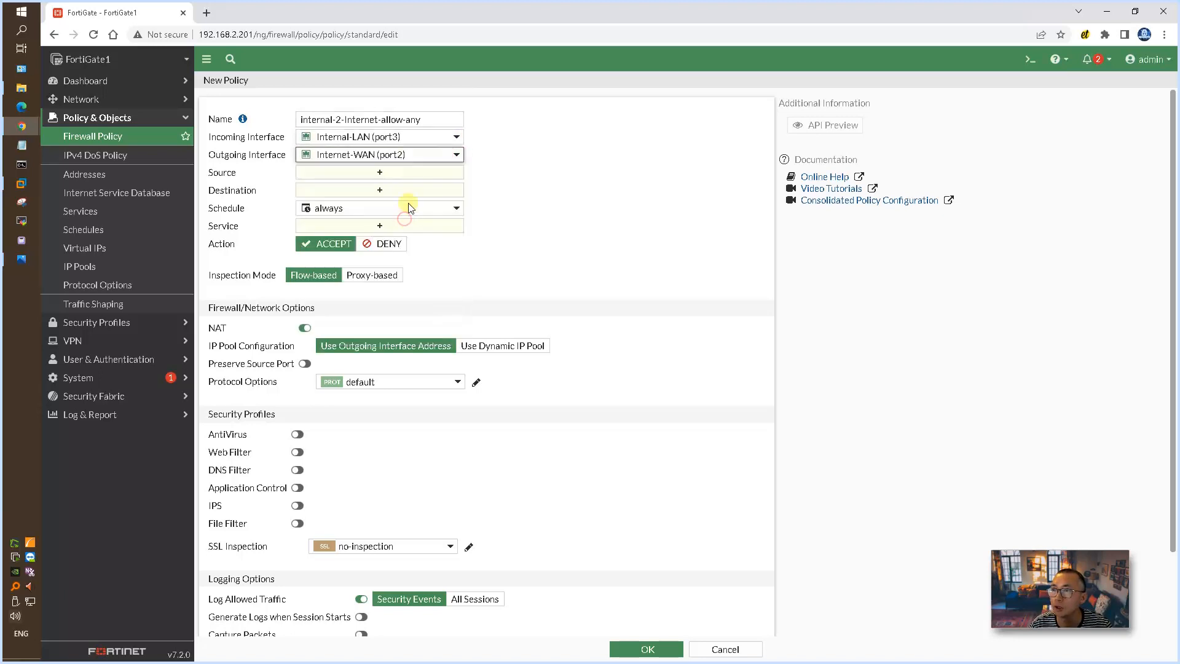
Step: Set the policy's source and destination to all and its service to ALL, and save the policy
click(385, 173)
click(617, 178)
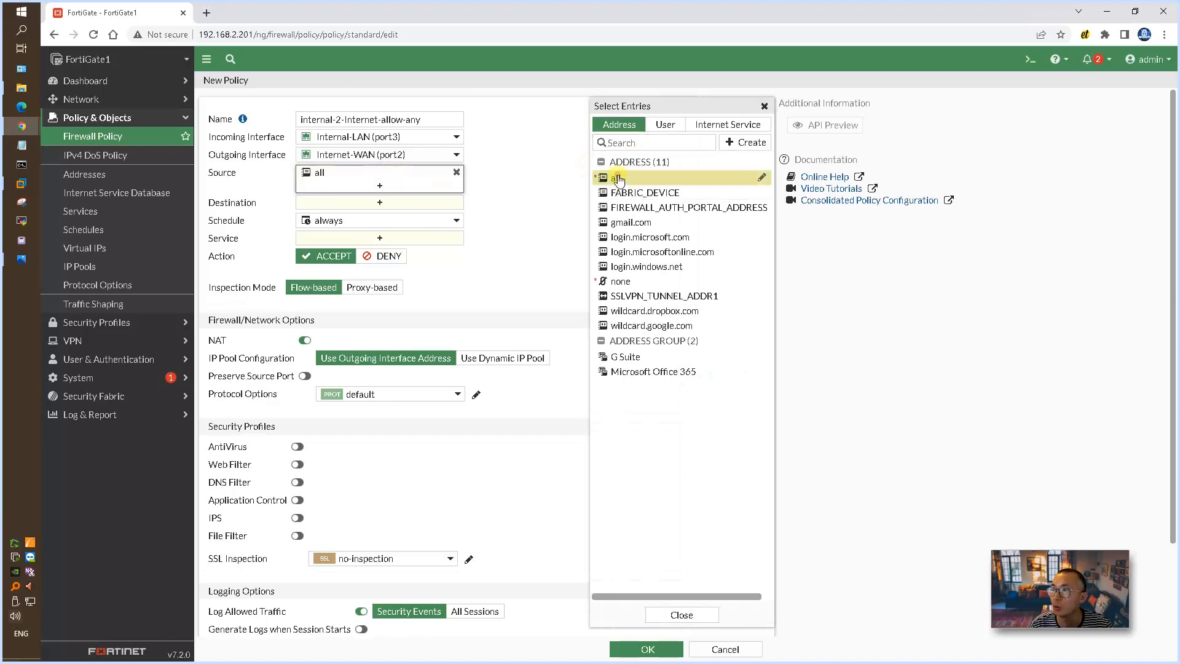
click(417, 202)
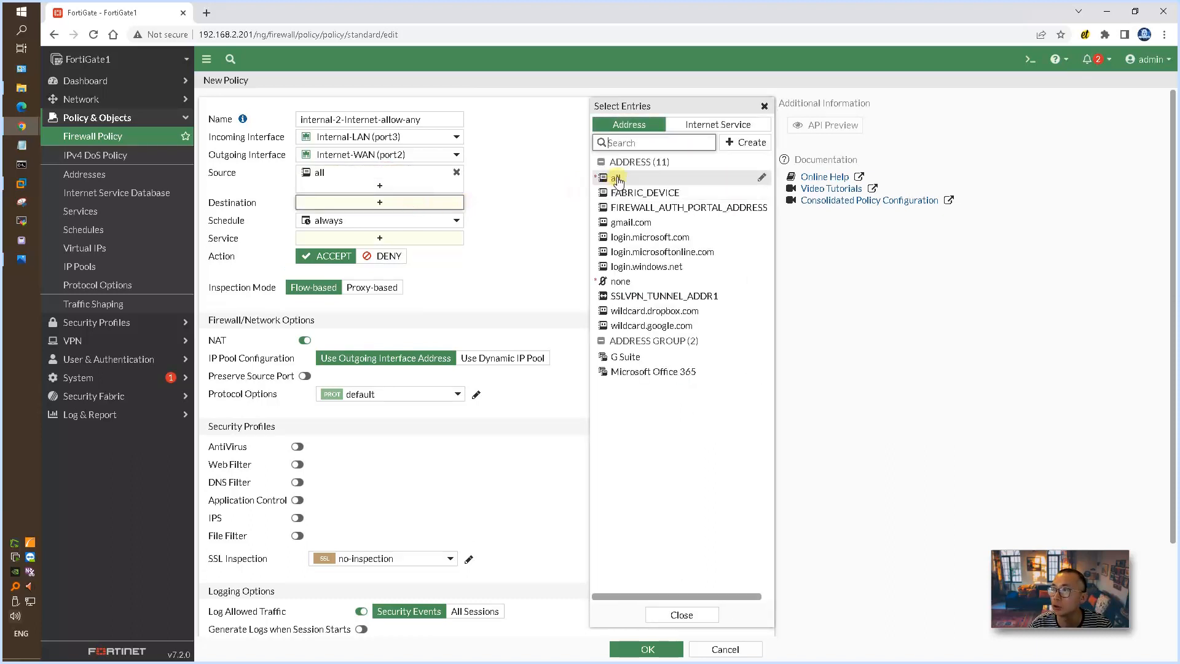
click(616, 181)
click(416, 251)
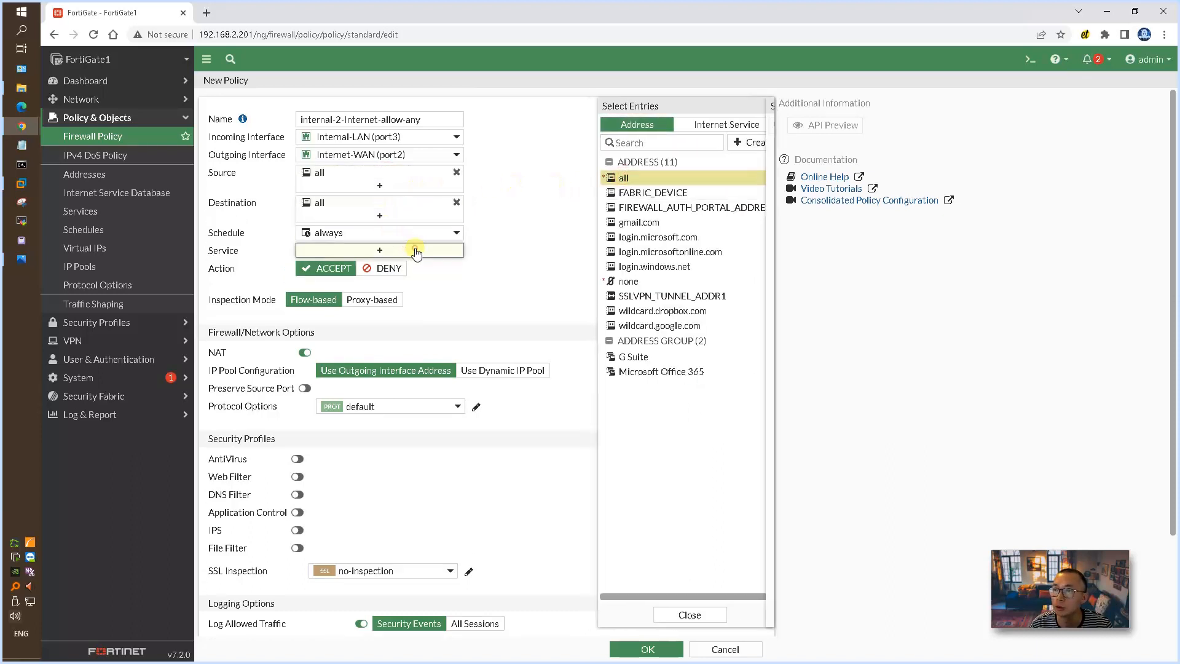
click(618, 175)
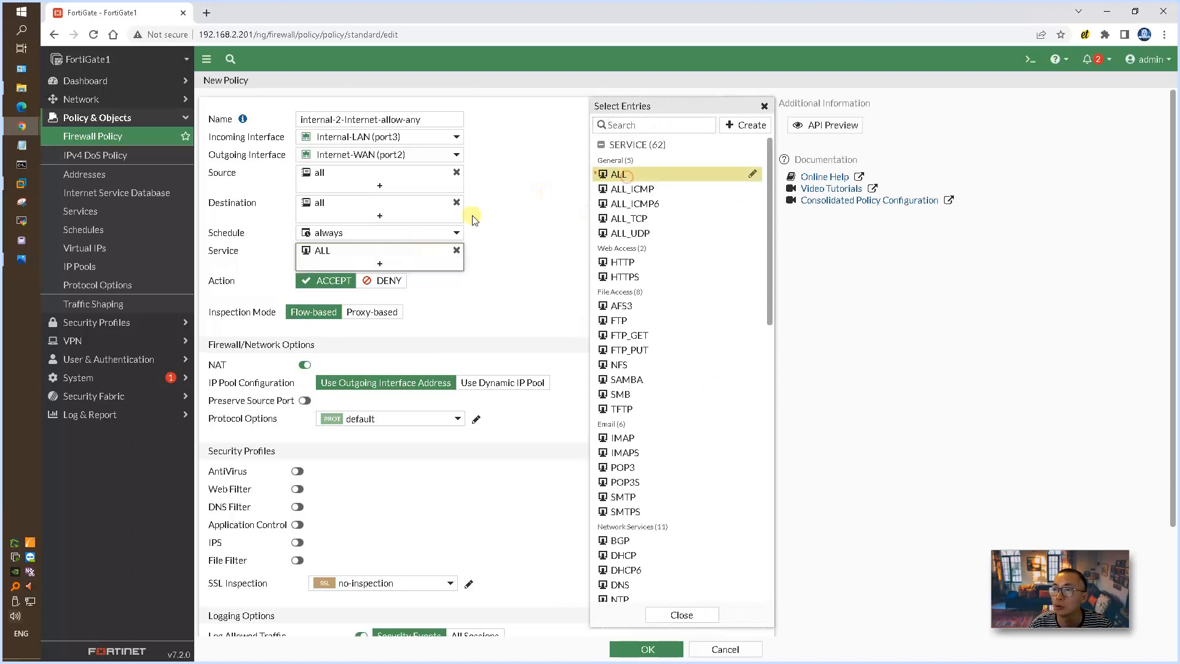
click(649, 650)
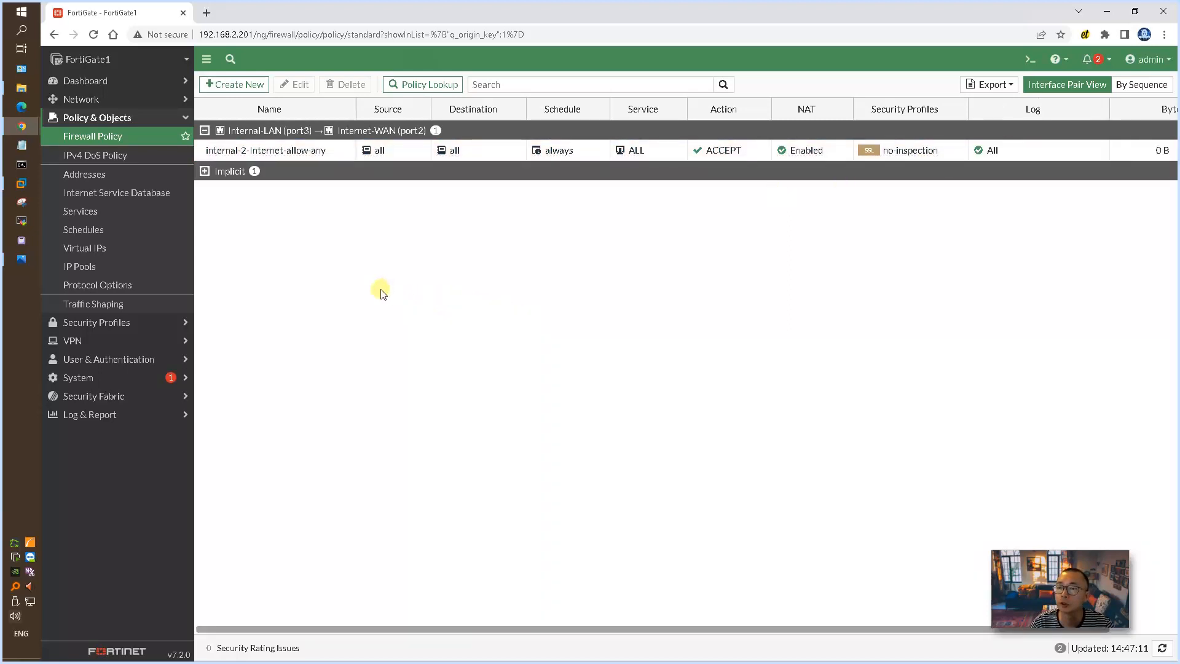
Step: Switch to VMware Workstation and ping 10.10.10.10 and 8.8.8.8 from the Win11-Test1-Fortigate machine's command prompt
click(23, 183)
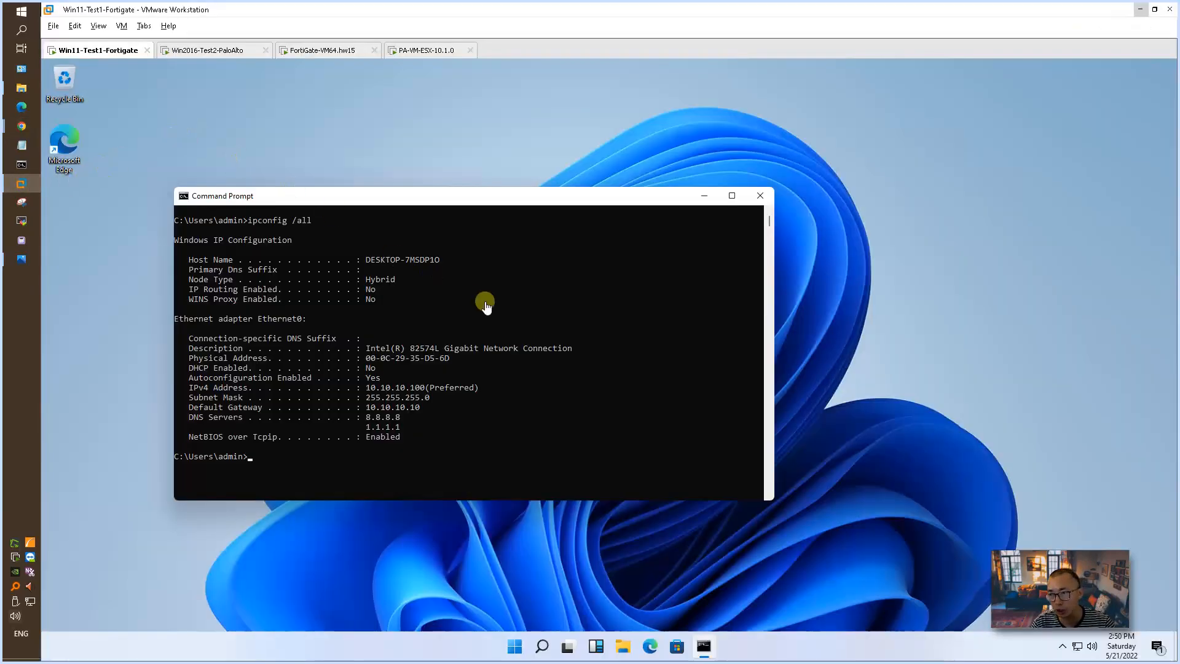
text(ping)
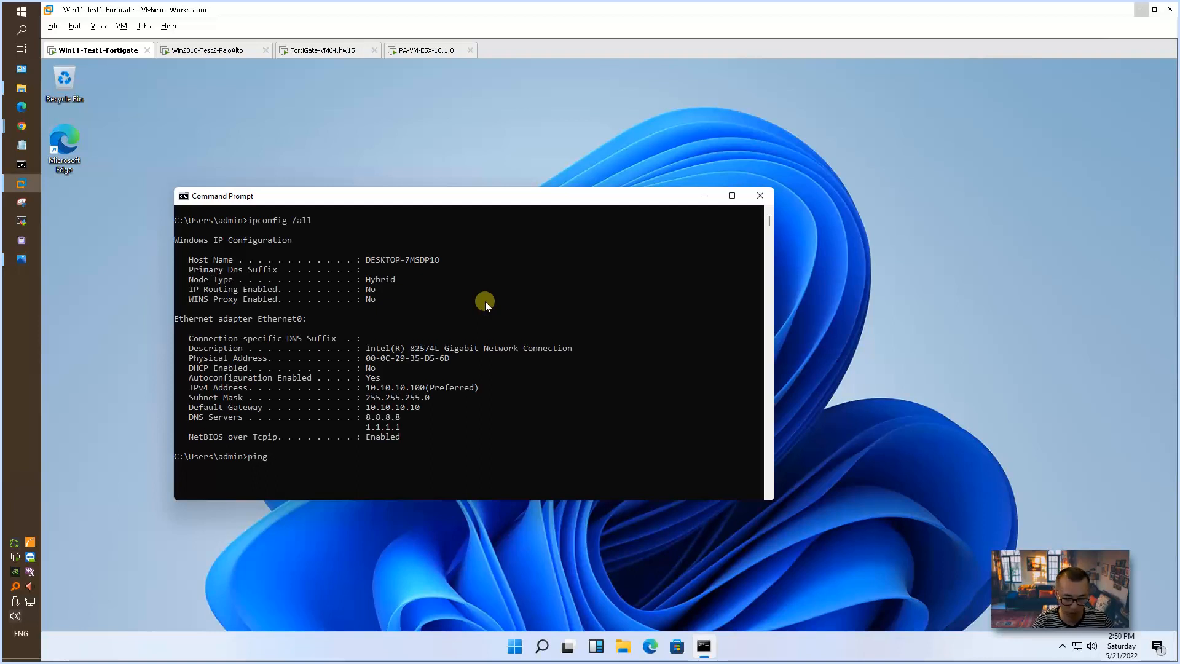
text( 10.10.10.10)
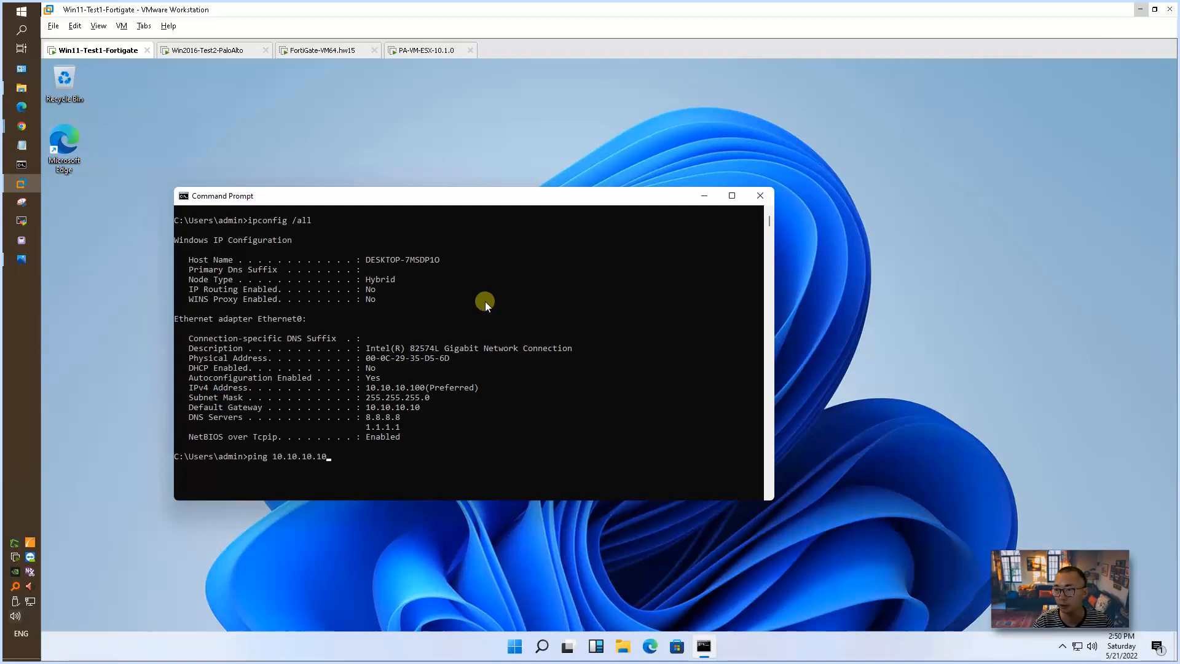
key(Return)
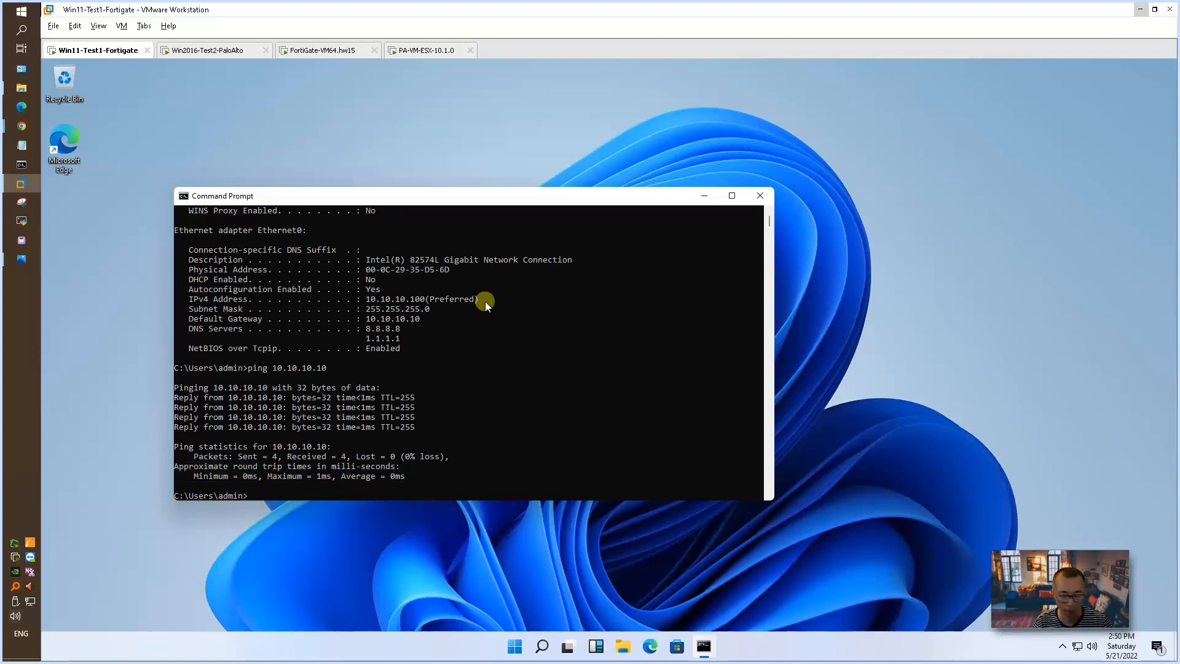
text(ping )
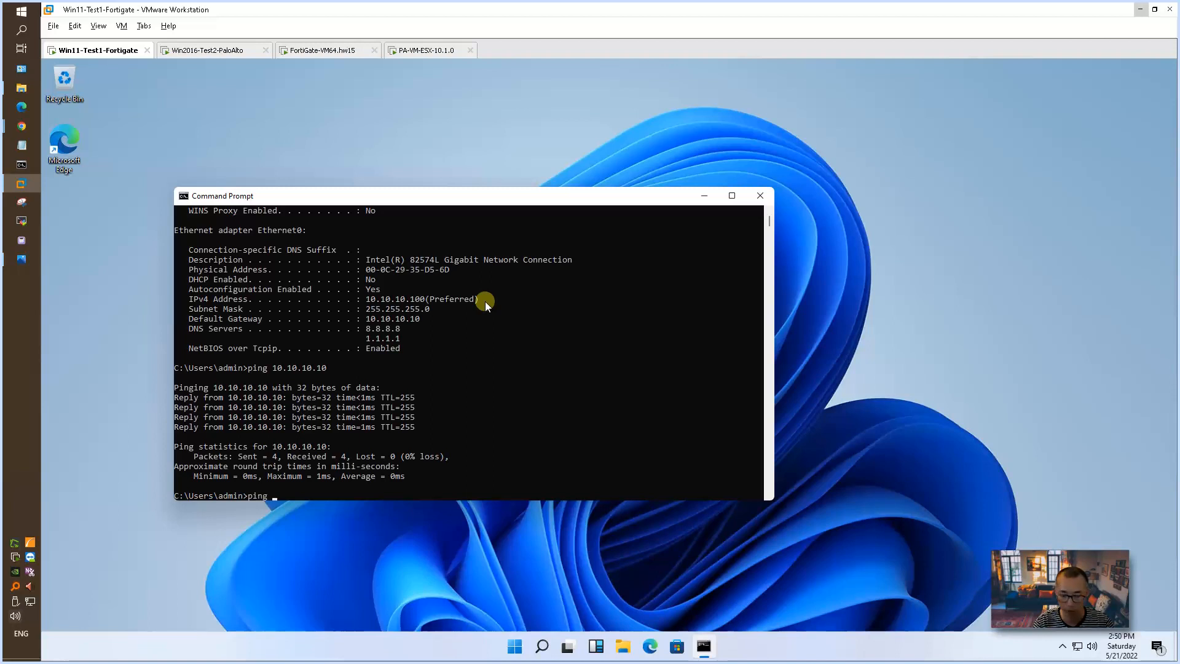
text(8.8.8.8)
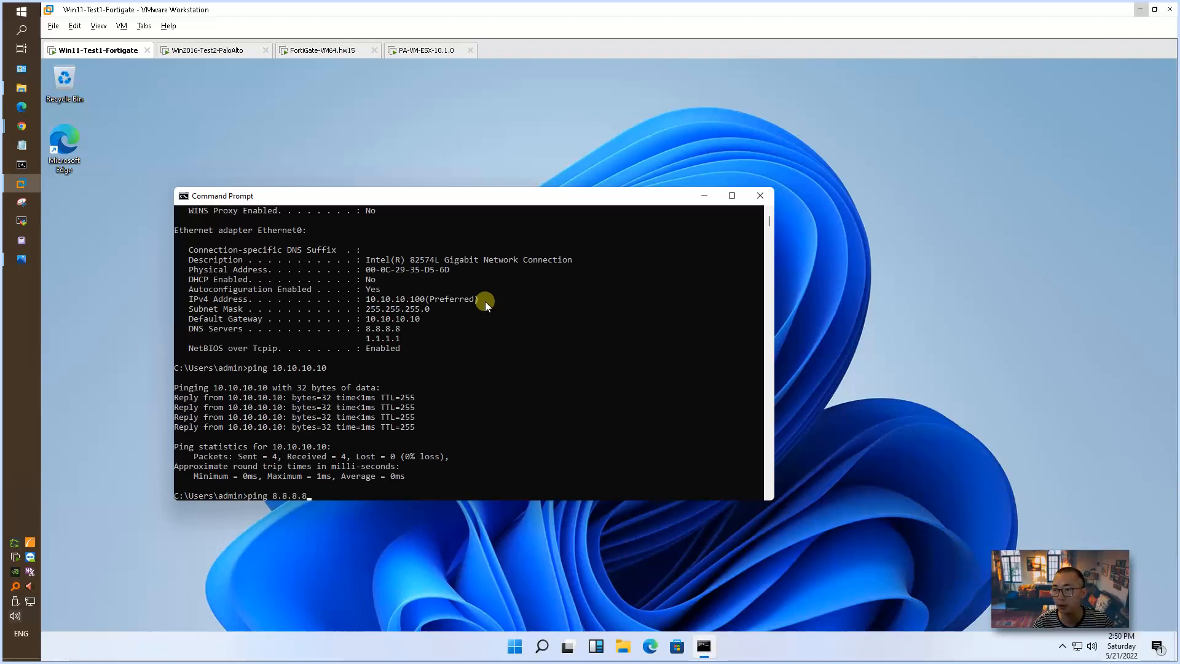
key(Return)
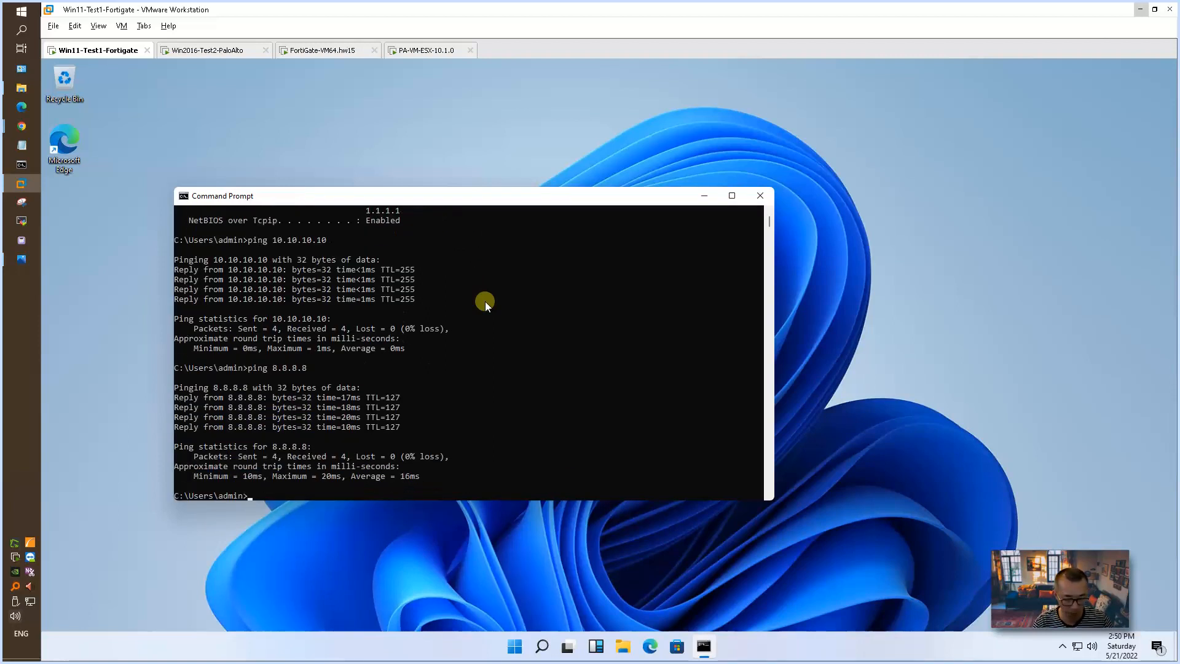
Step: Trace the route from the Win11 test machine to 8.8.8.8
text(tracert)
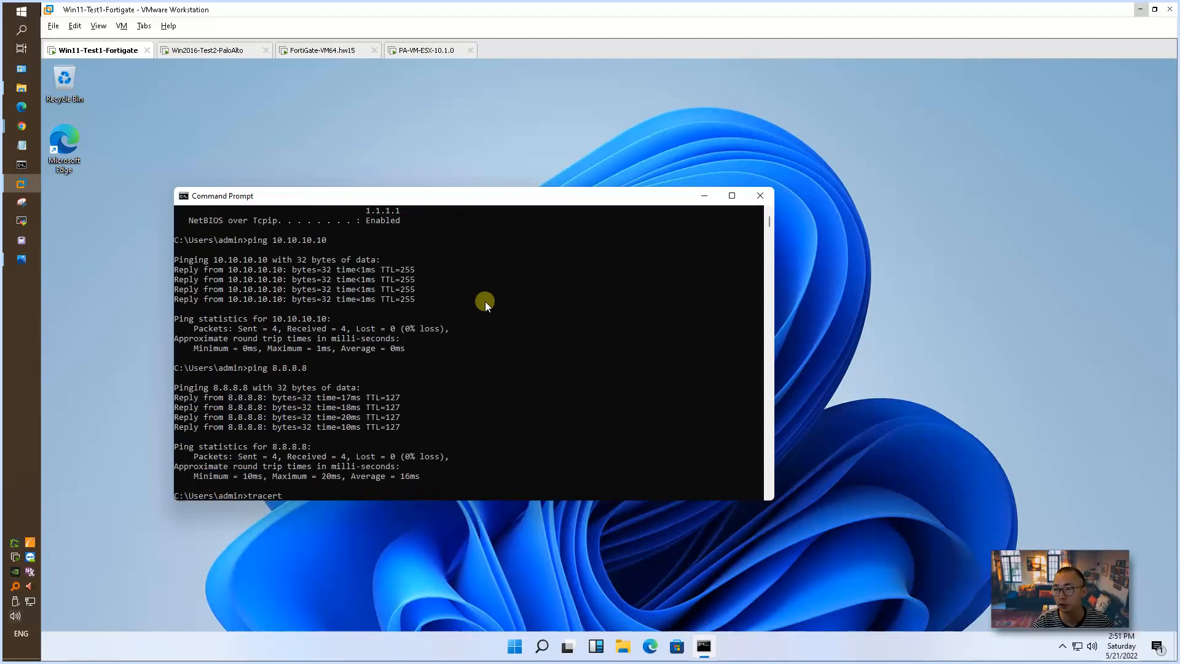
text( 8.8.8.8)
key(Return)
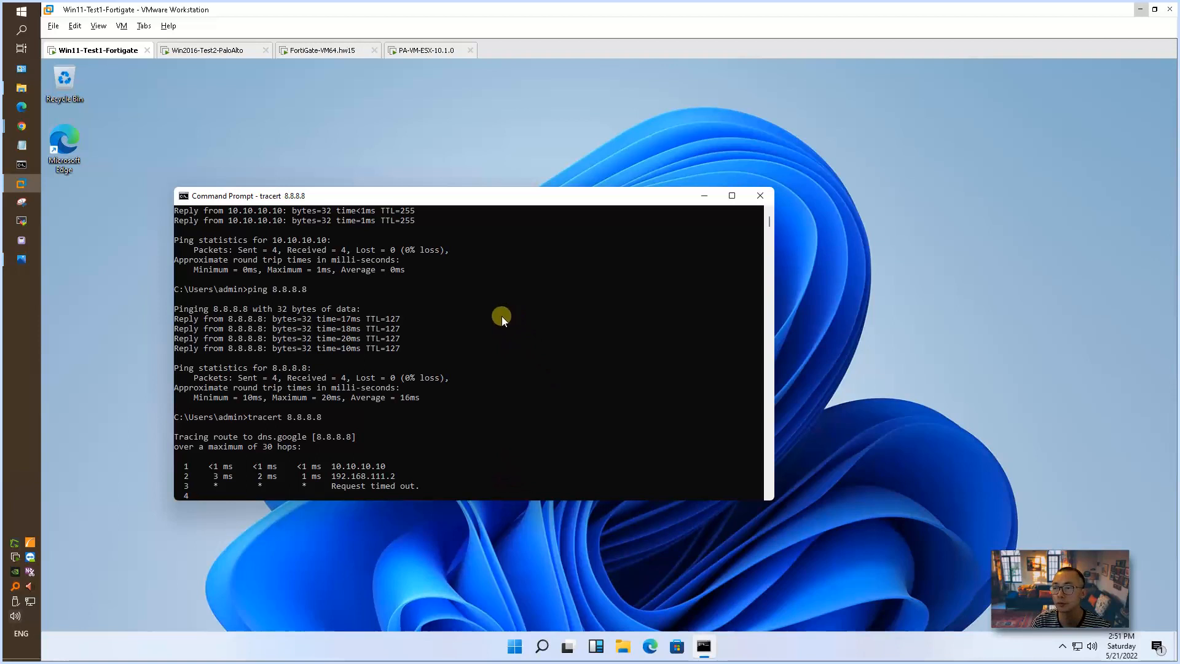
Step: Check the PA-VM-ESX-10.1.0 console for its management address, switch to Chrome and try to load 192.168.2.186
click(418, 50)
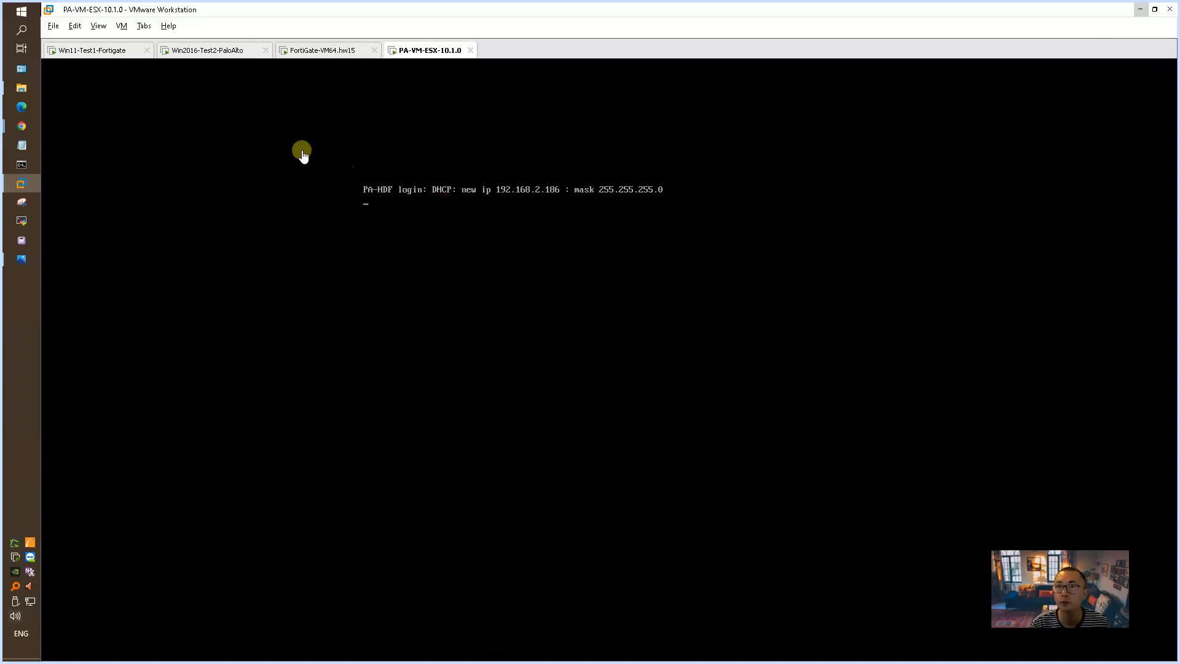
mouse_move(30, 137)
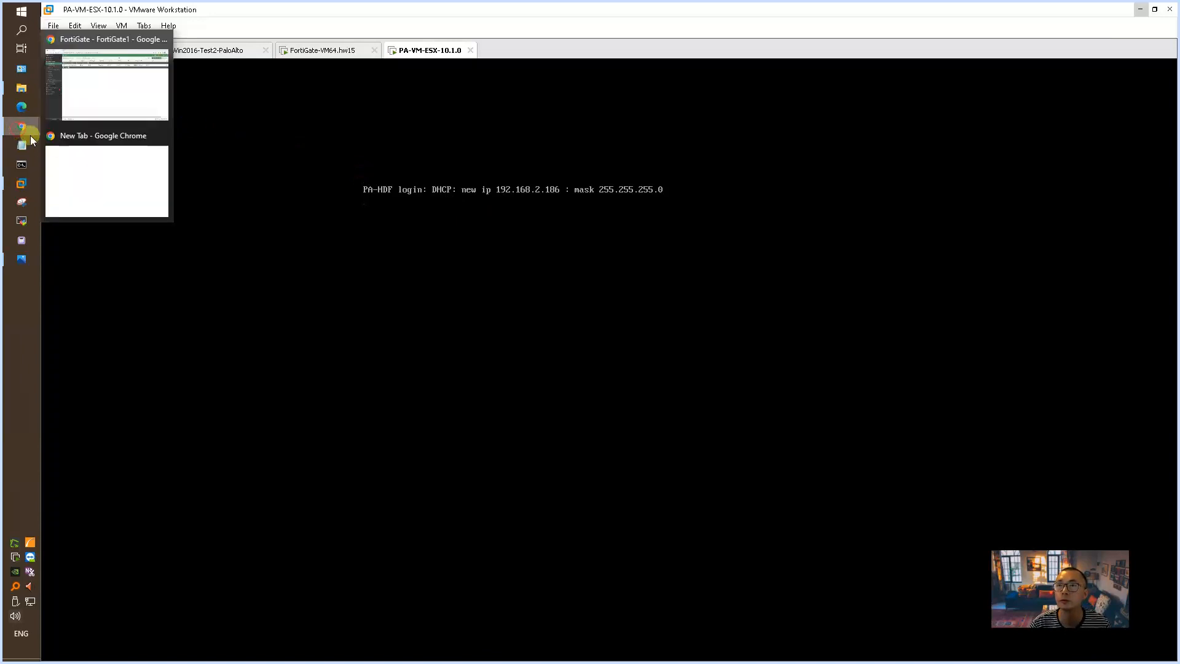
click(142, 95)
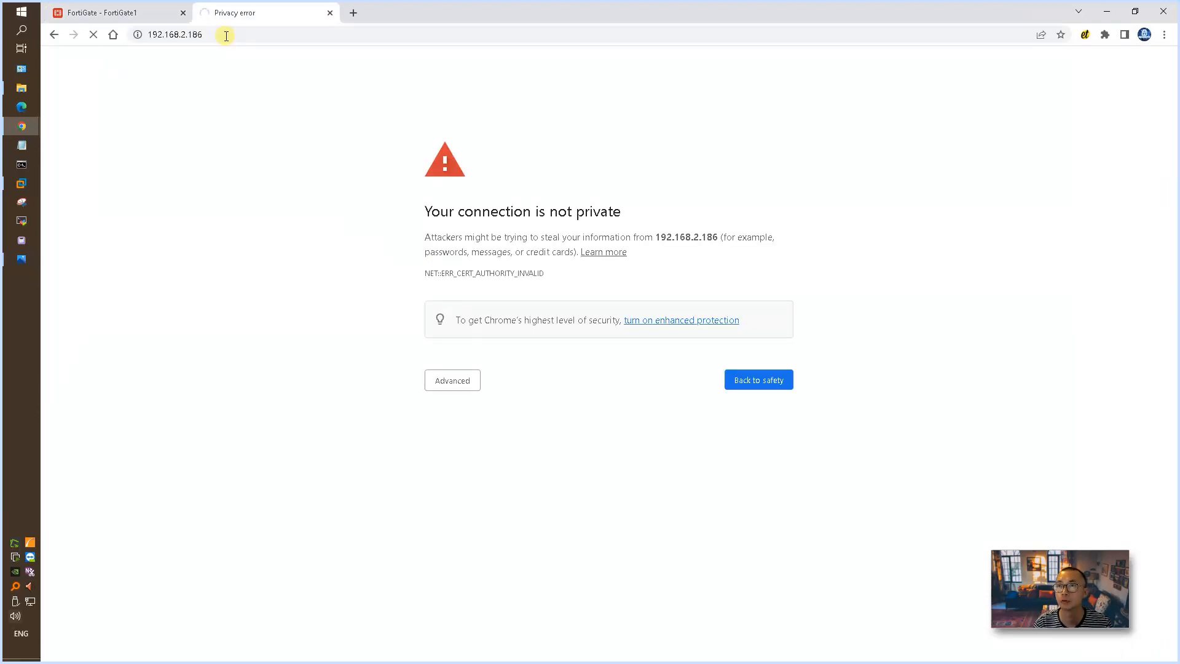
click(227, 36)
click(225, 35)
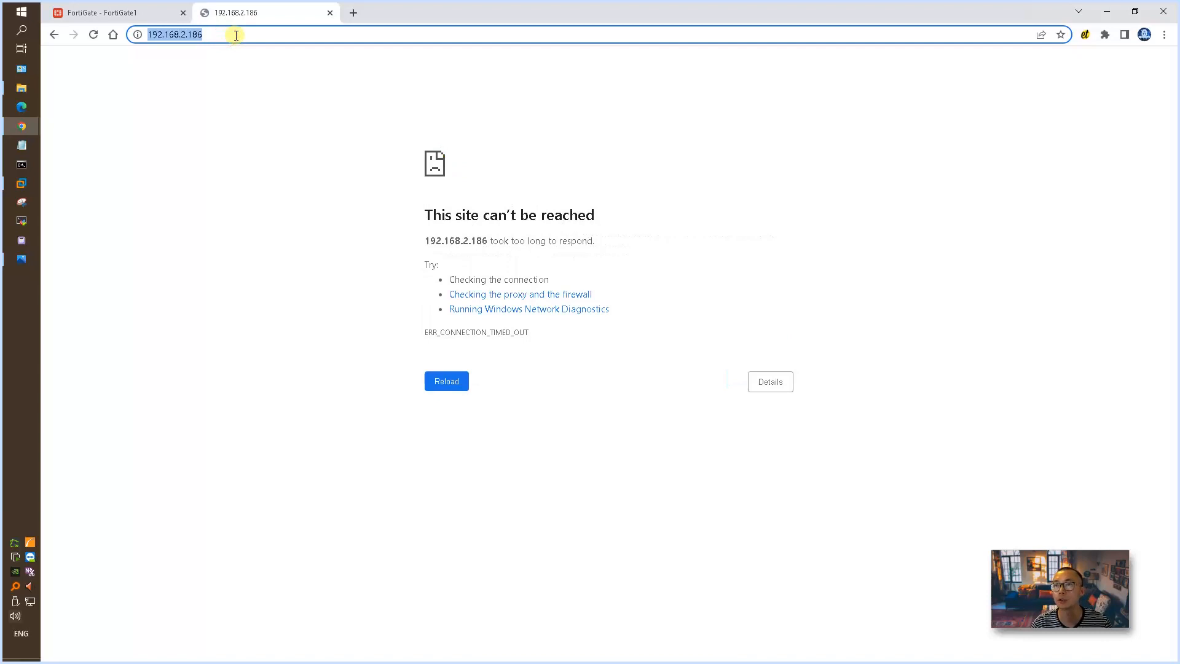
key(Return)
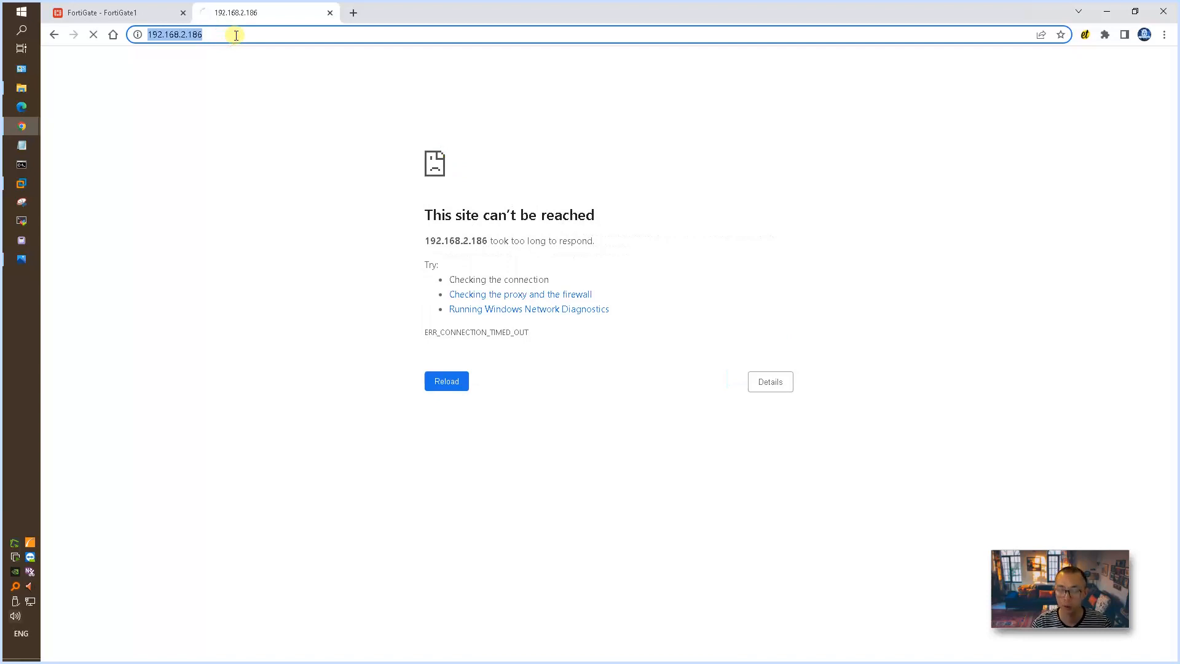
key(Home)
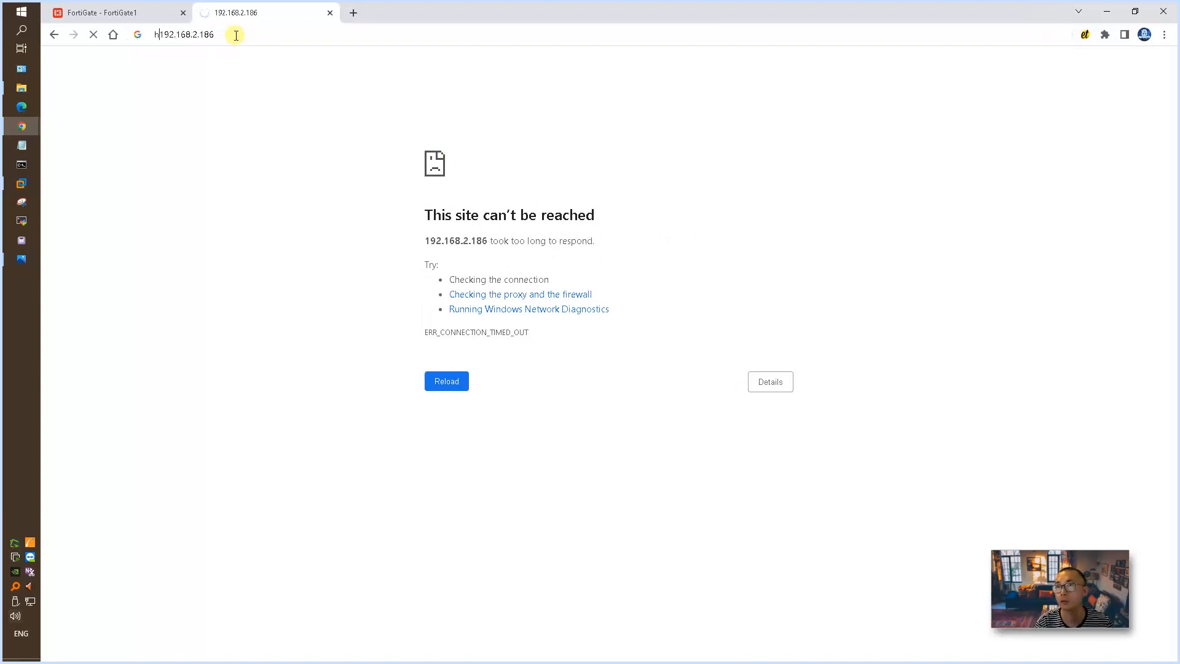
text(https://)
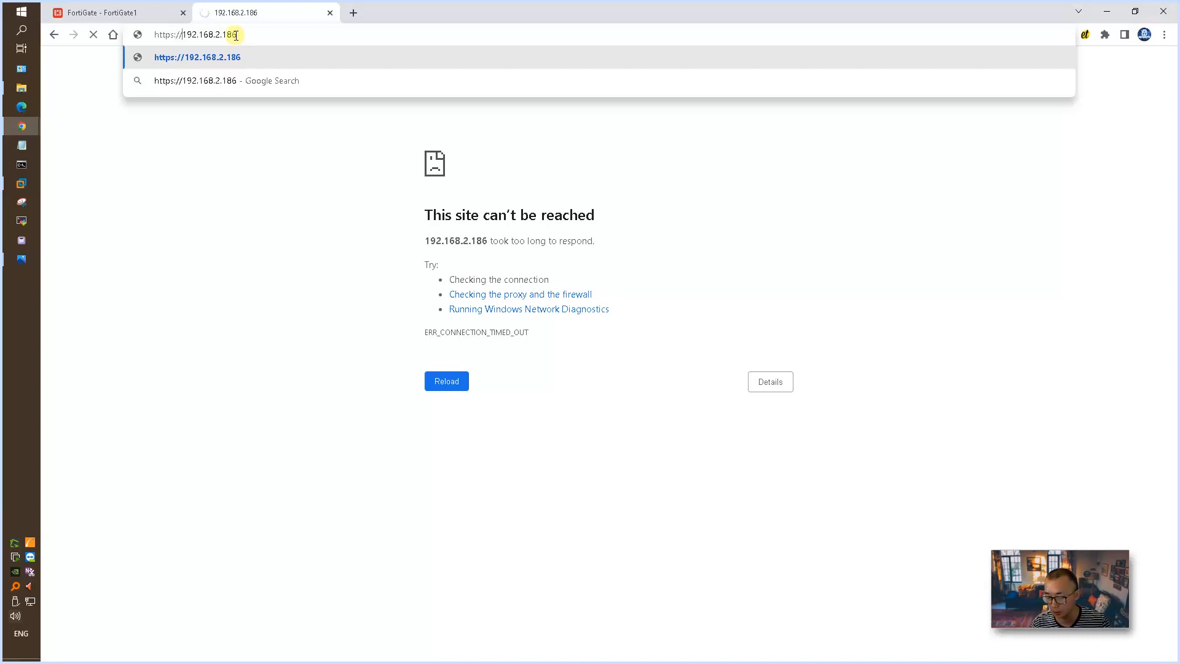
key(Return)
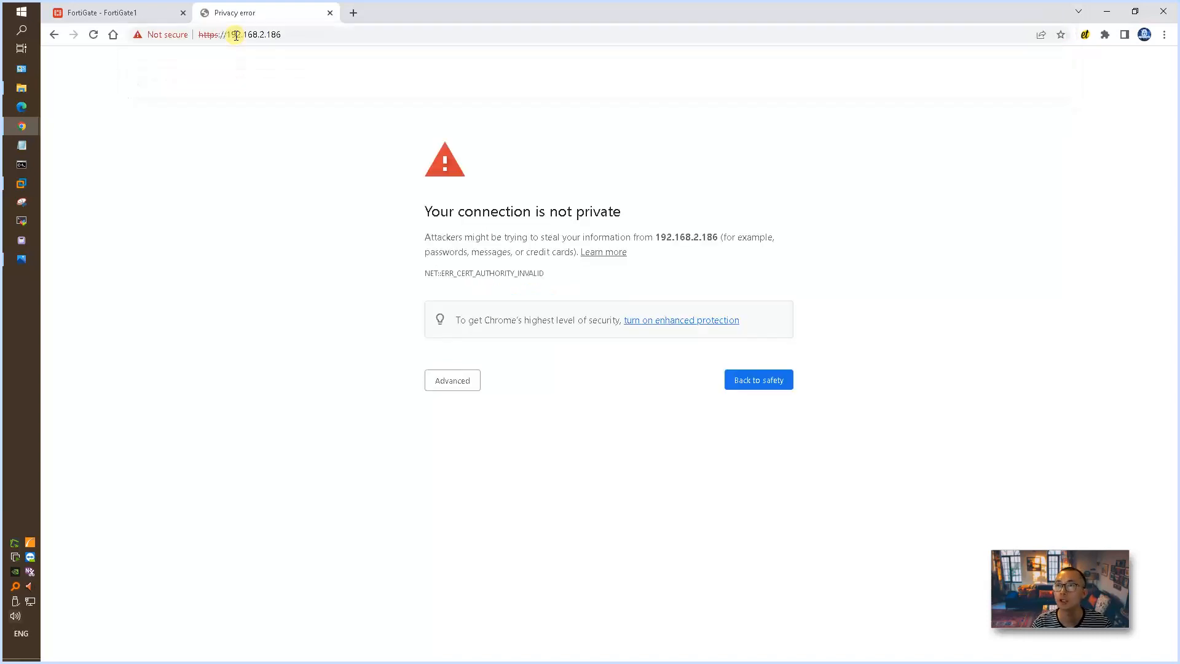
click(443, 377)
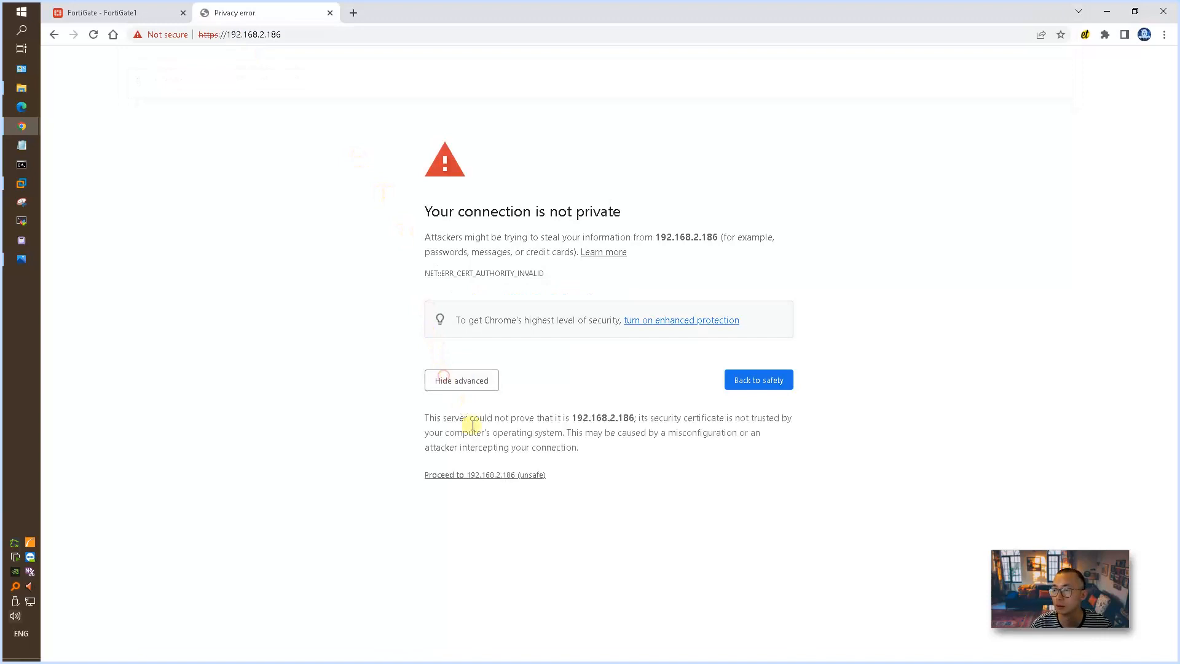
click(480, 477)
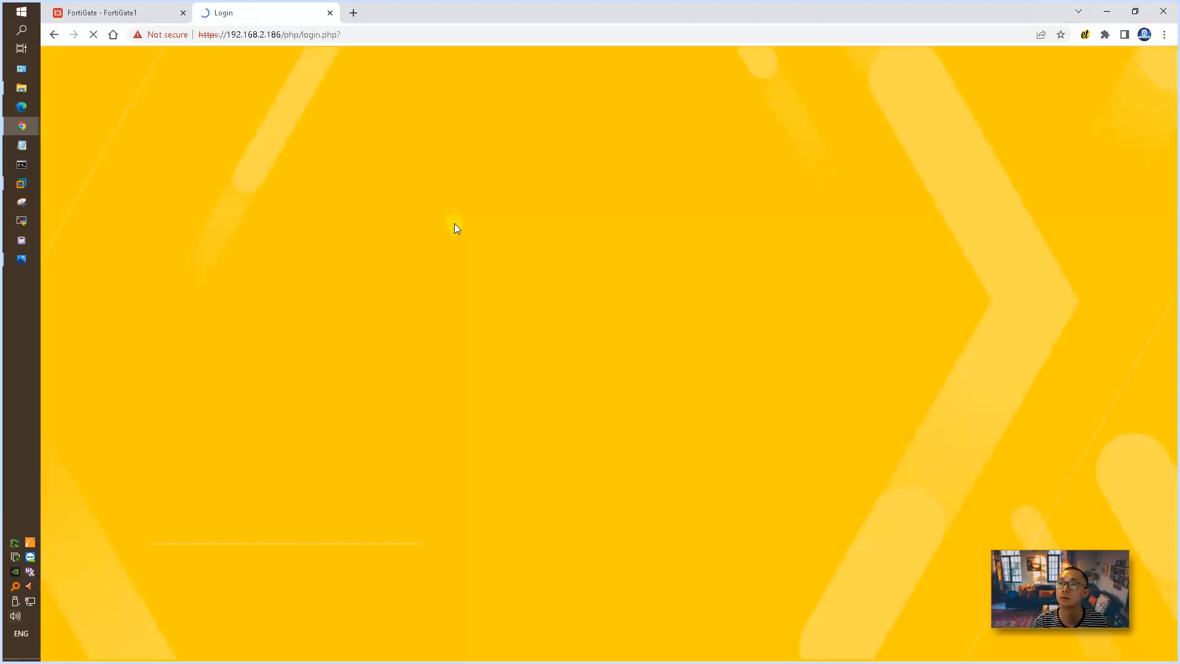
Step: Log in to the Palo Alto firewall as admin with the default account password
text(admin)
key(Tab)
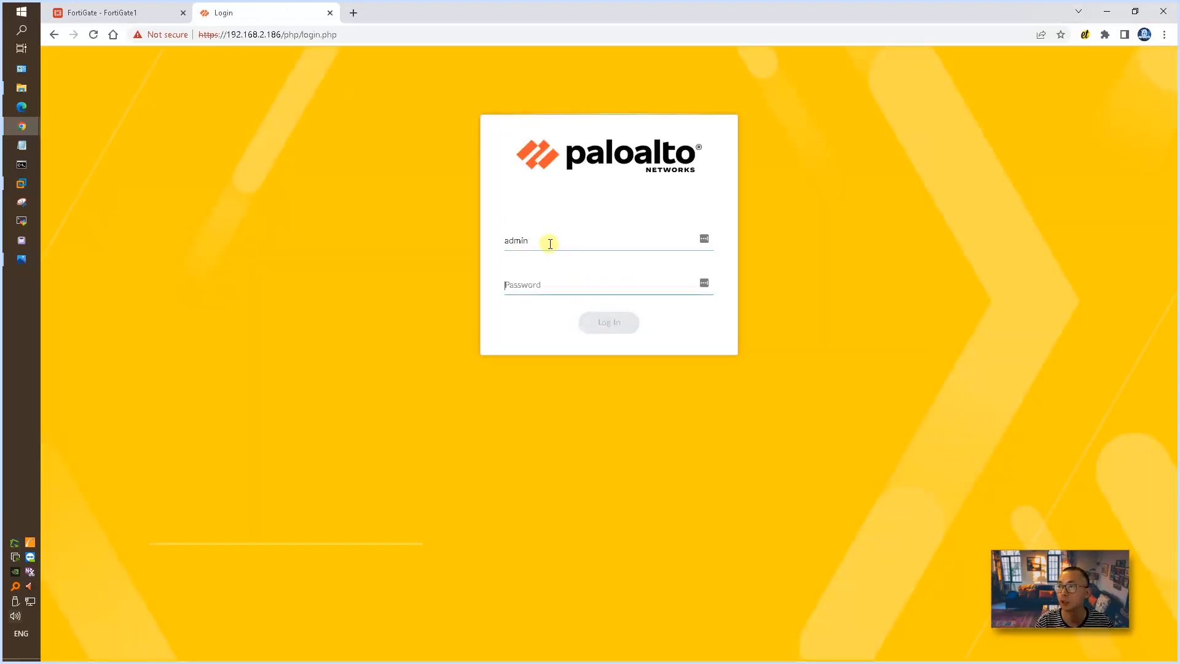
text(•••in)
key(Return)
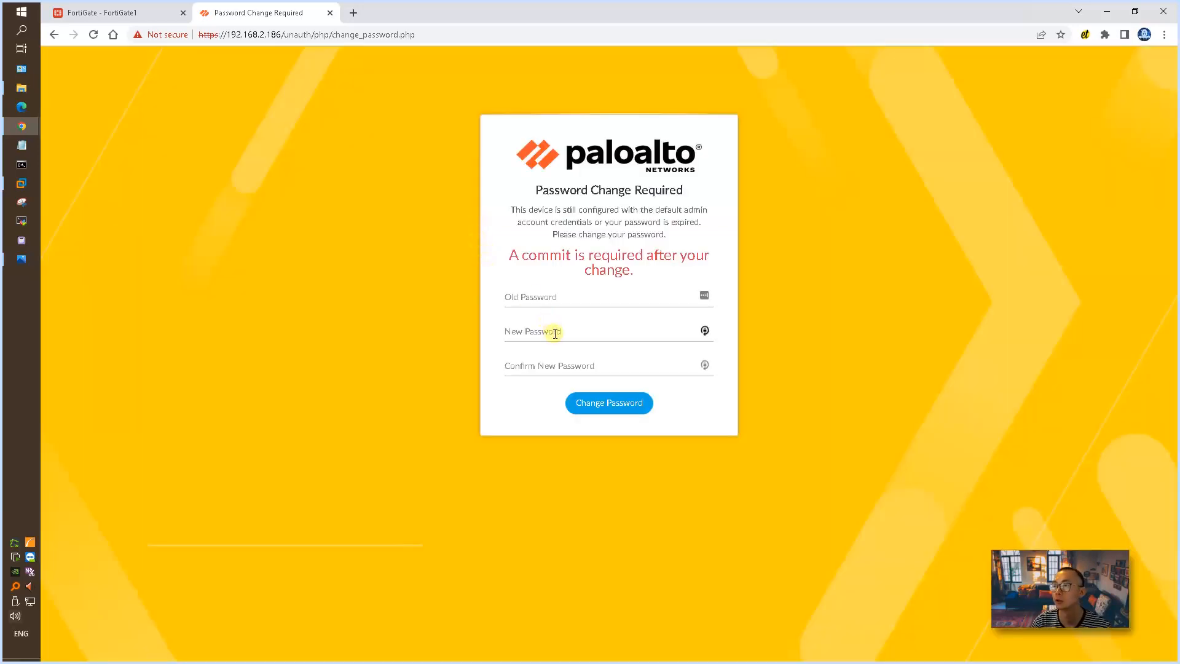
Step: Change the required admin password by entering the old password, the new password and its confirmation
click(550, 302)
text(admin)
key(Tab)
text(Paloalto1)
key(Tab)
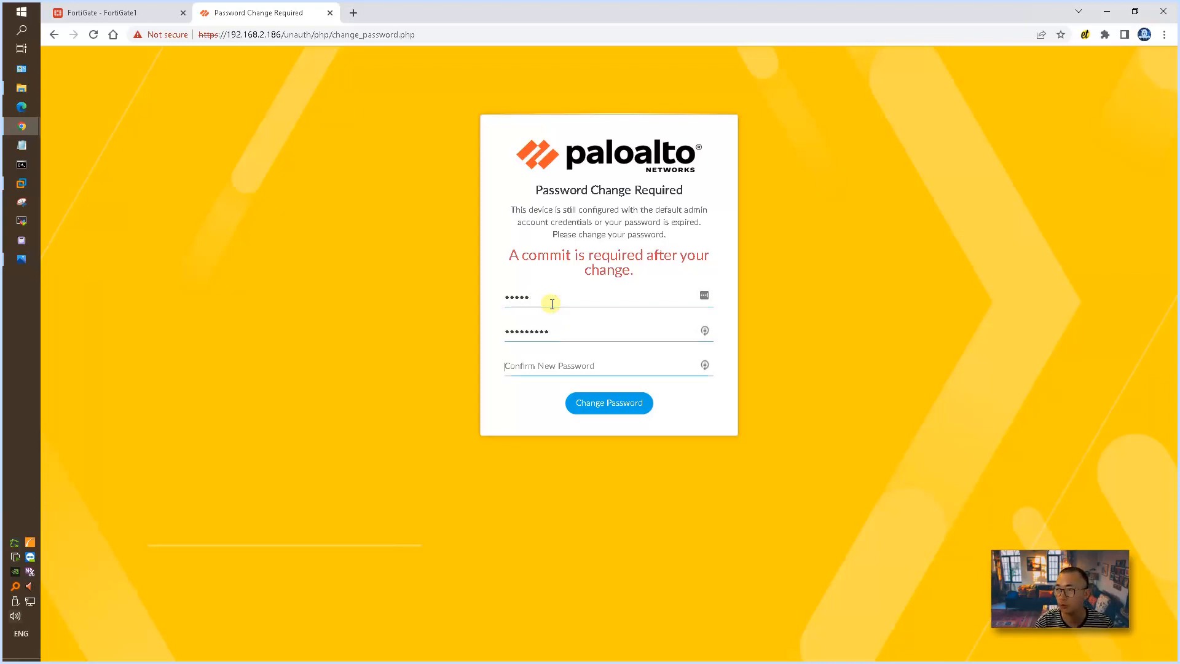
text(Paloalto1)
key(Return)
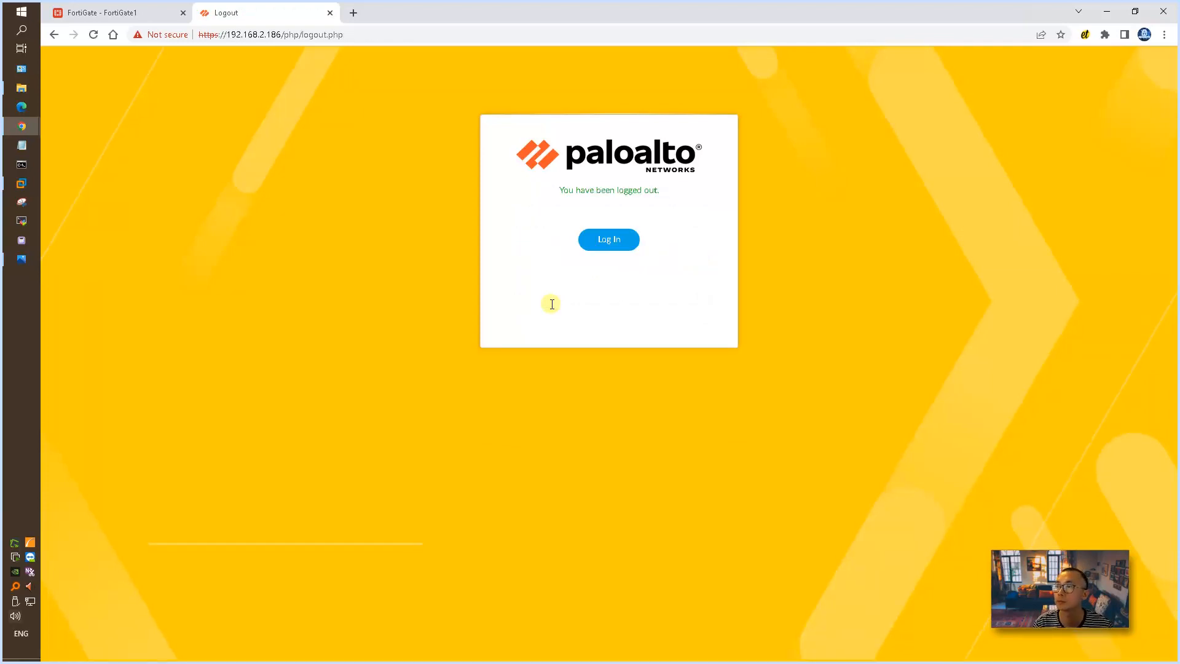
Step: Log back in to the Palo Alto firewall as admin with the new account password
click(608, 246)
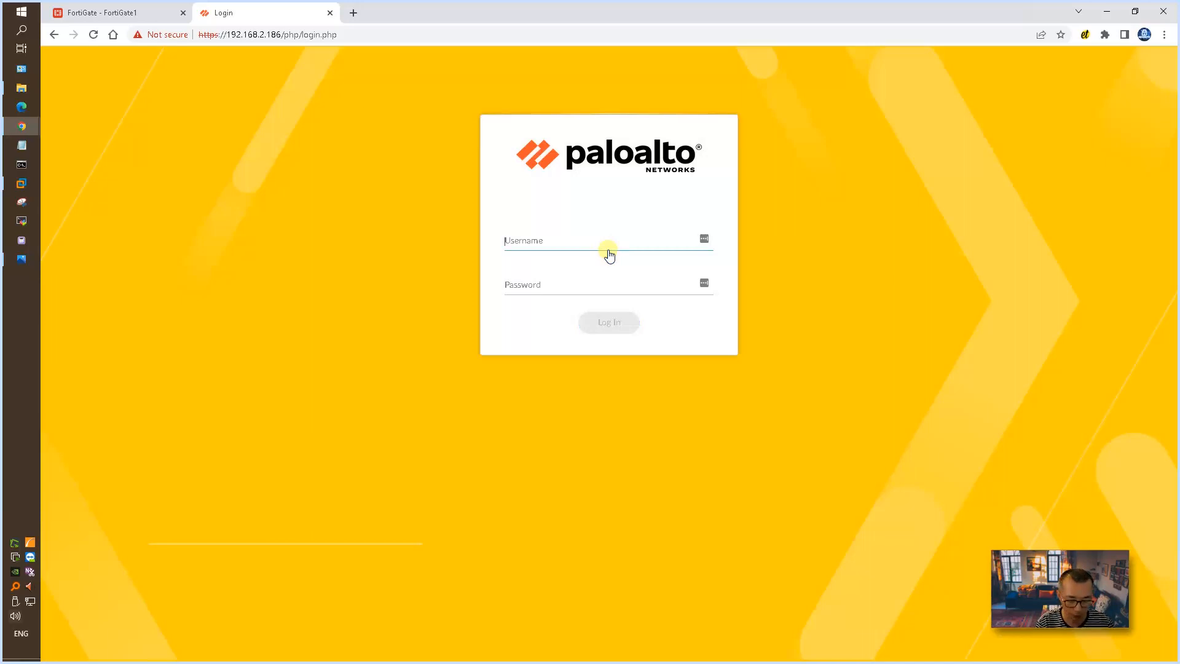
text(n)
key(Tab)
text(admi)
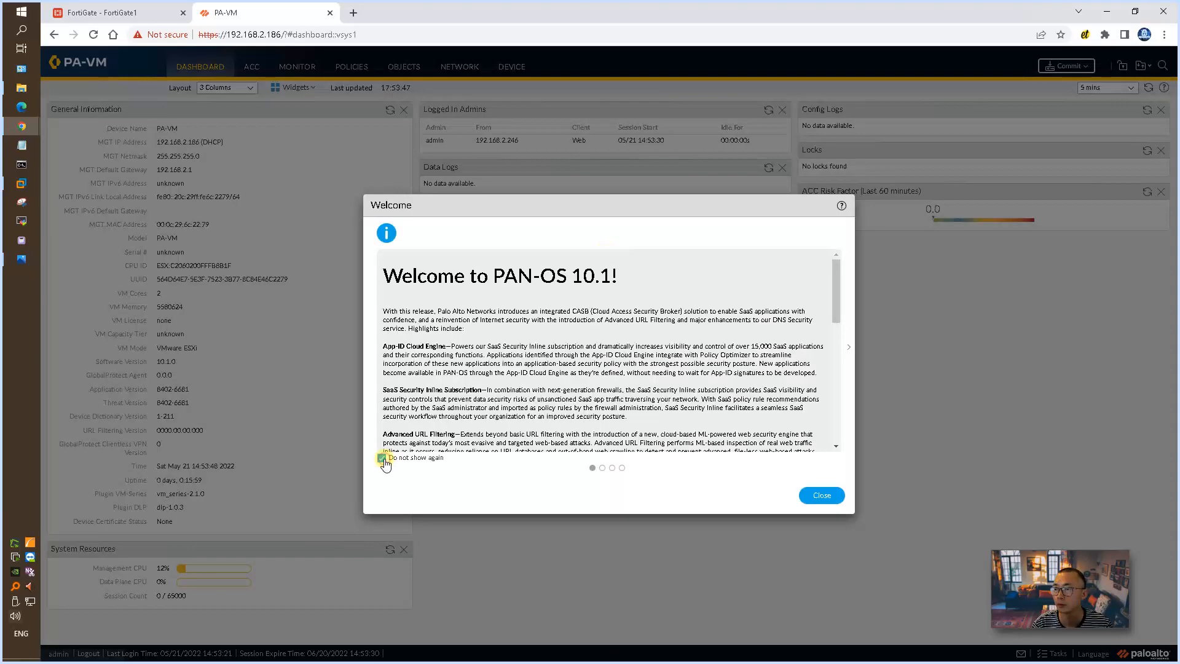
Step: Close the PAN-OS 10.1 welcome message with Do not show again enabled, and postpone the telemetry data collection choice
click(382, 457)
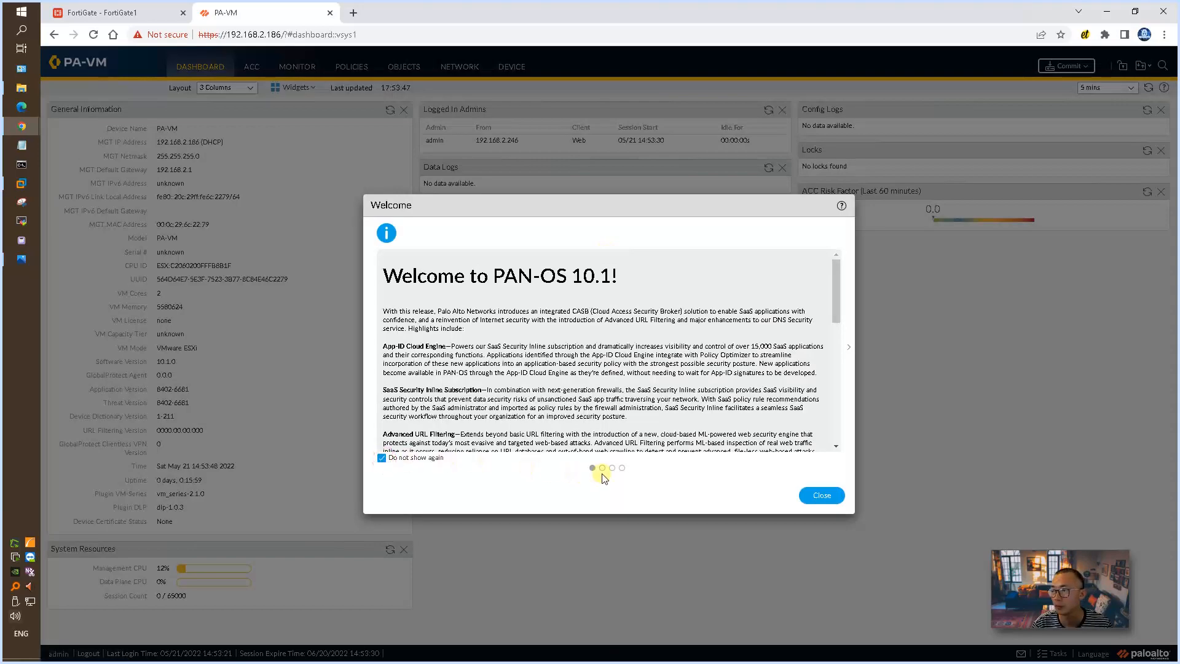
click(825, 496)
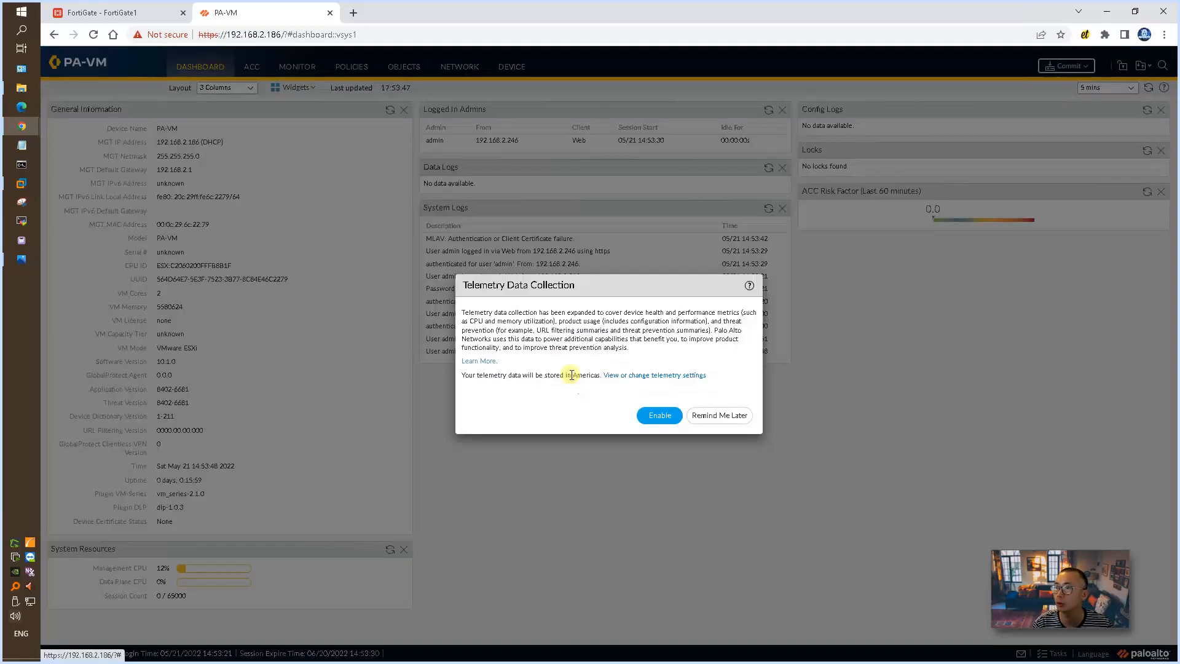
click(713, 424)
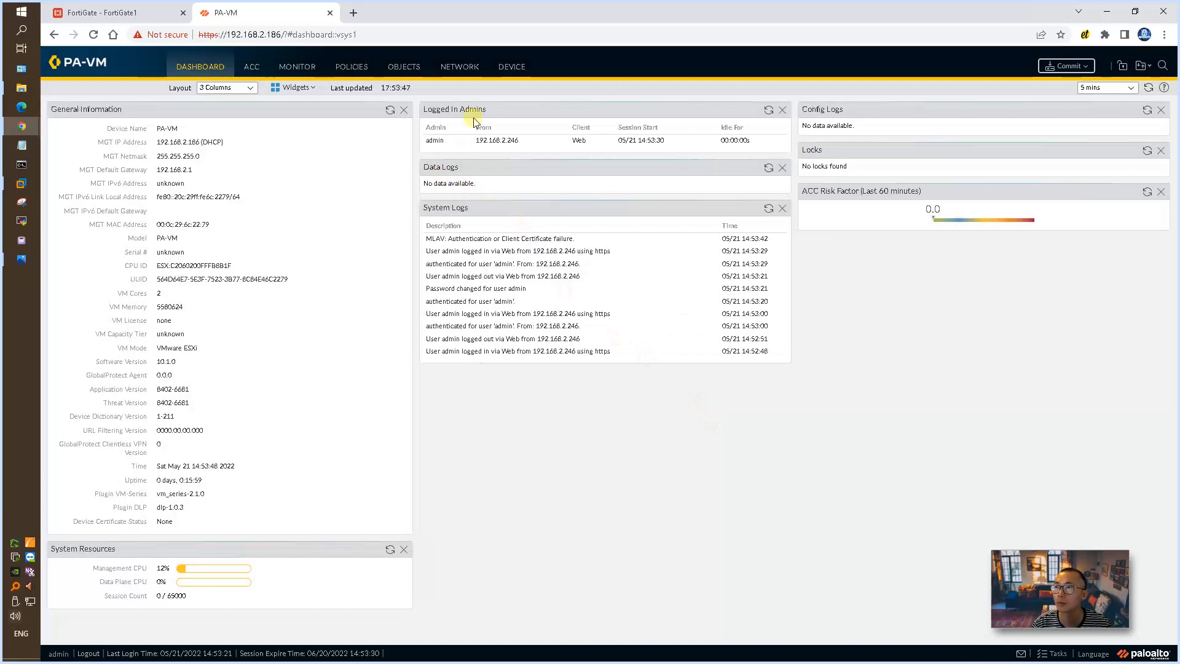
Step: Set the Palo Alto management interface to static IP 192.168.2.101, netmask 255.255.255.0 and gateway 192.168.2.1, checking the address against the network diagram
click(503, 75)
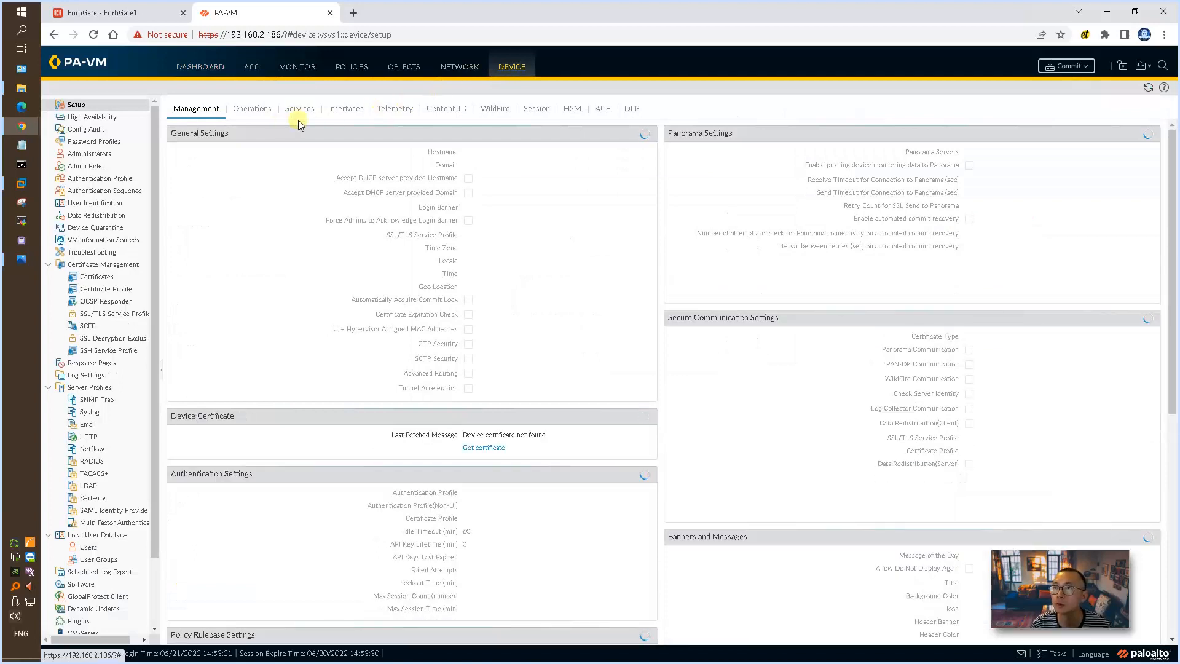
click(346, 109)
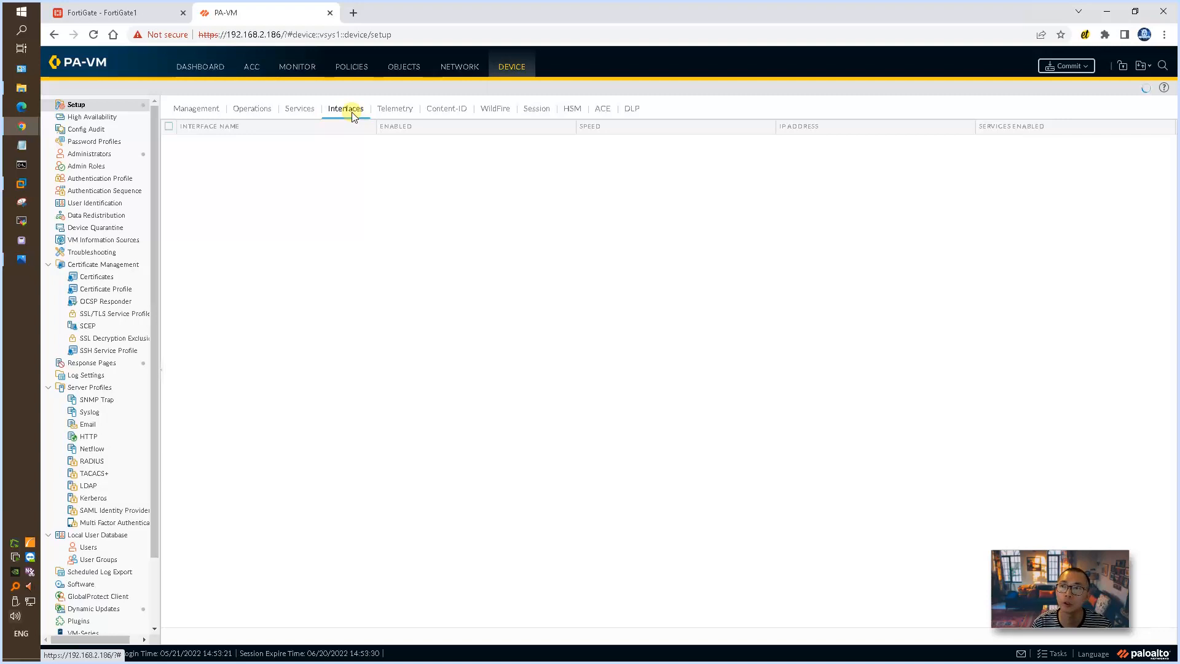
click(193, 142)
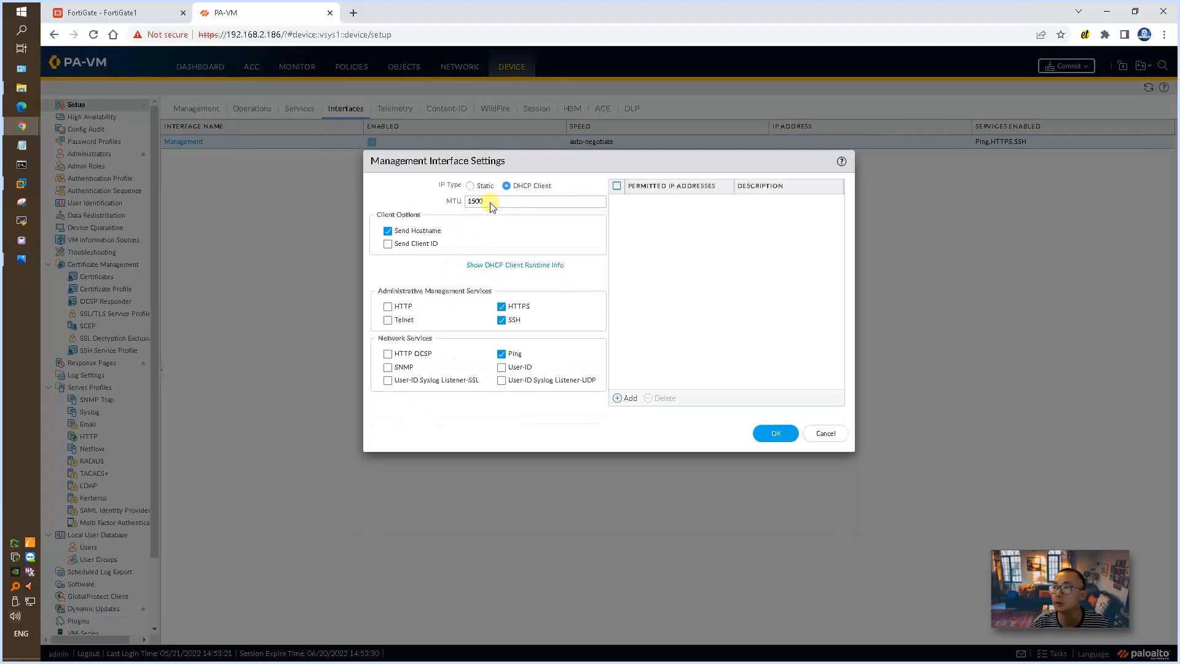
click(483, 196)
click(482, 203)
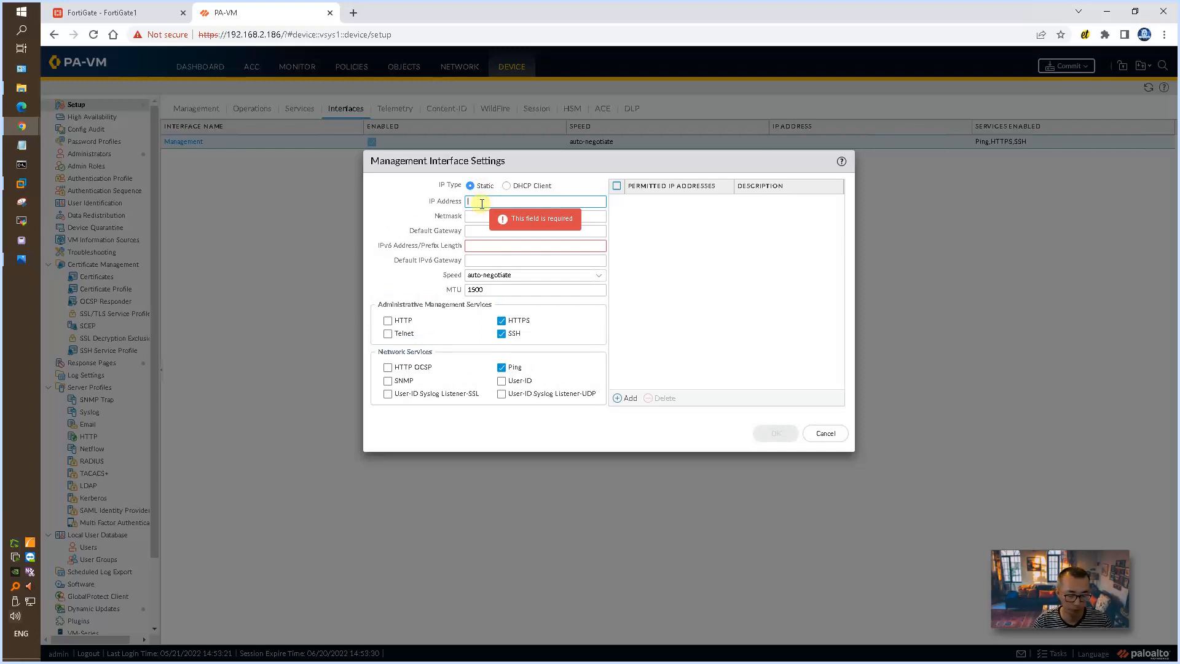
click(22, 259)
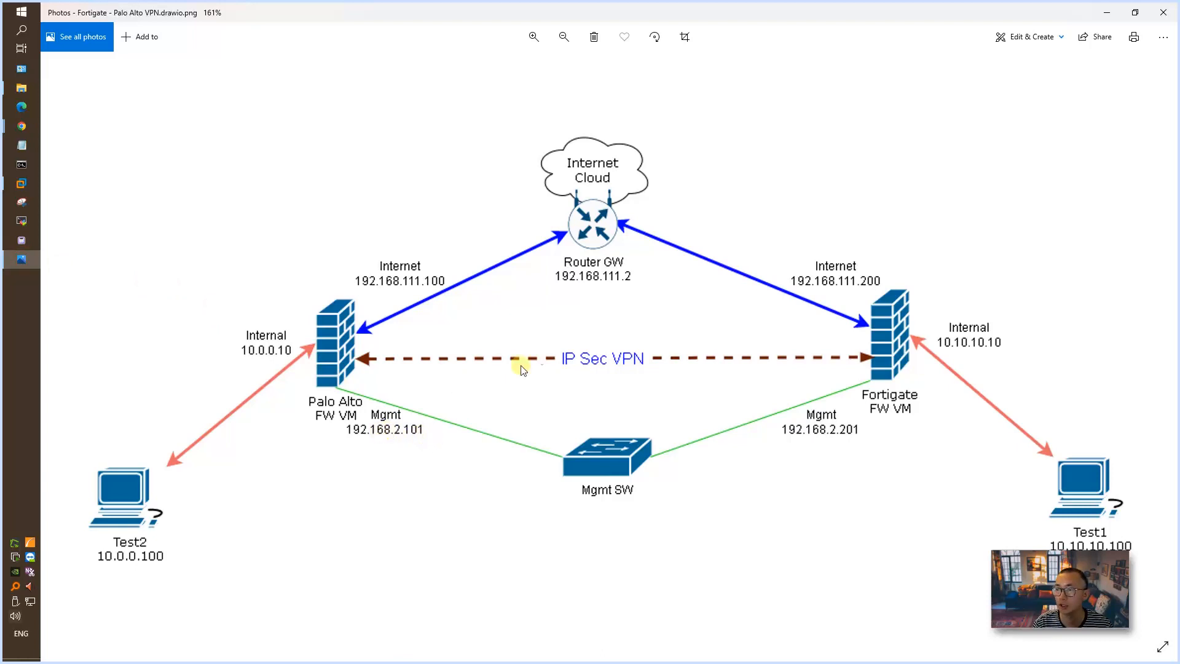
click(1106, 14)
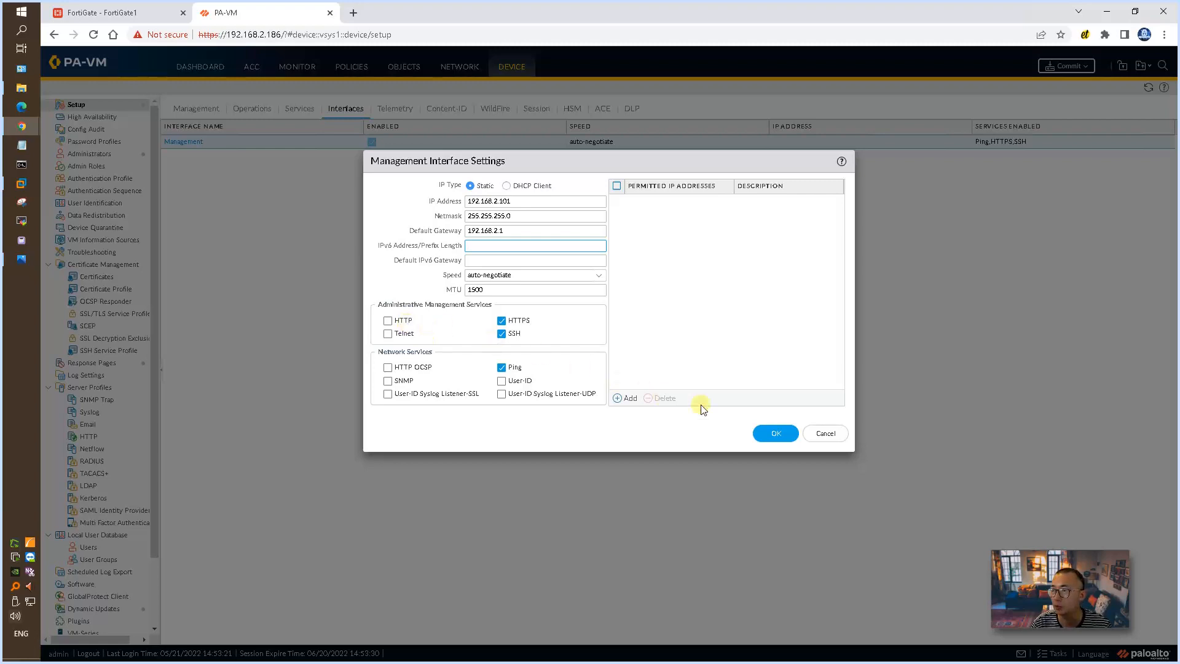
click(773, 433)
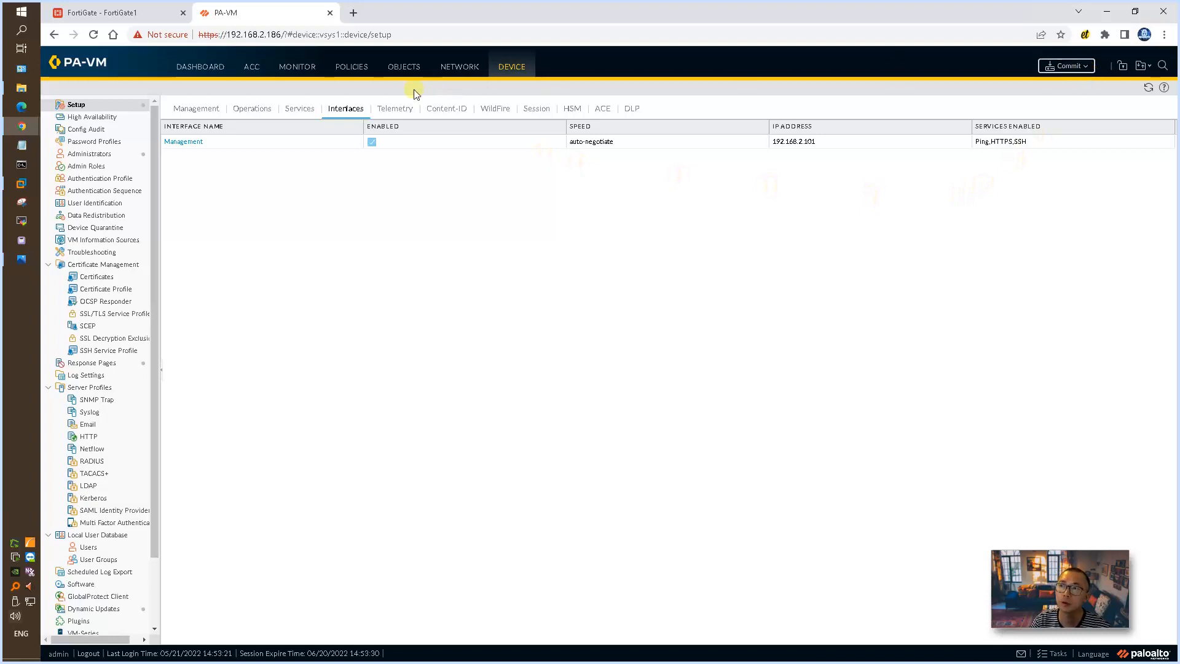
Step: Edit ethernet1/1 among the network interfaces, giving it the comment "Internet - WAN" and the interface type Layer3
click(456, 69)
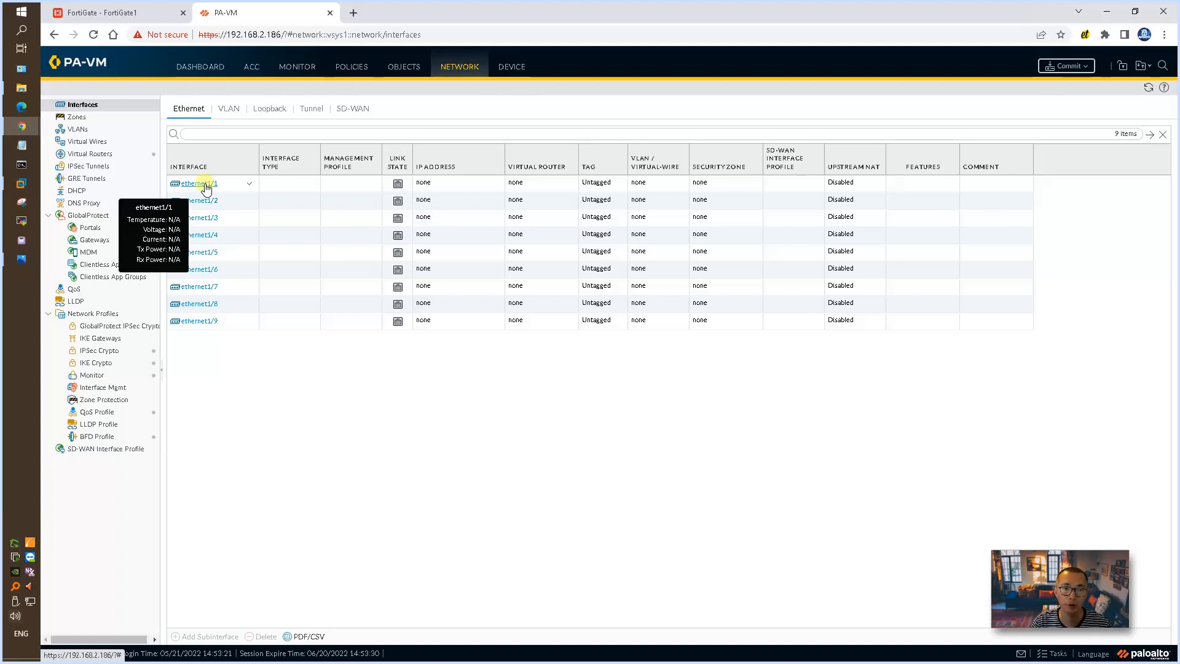
click(206, 186)
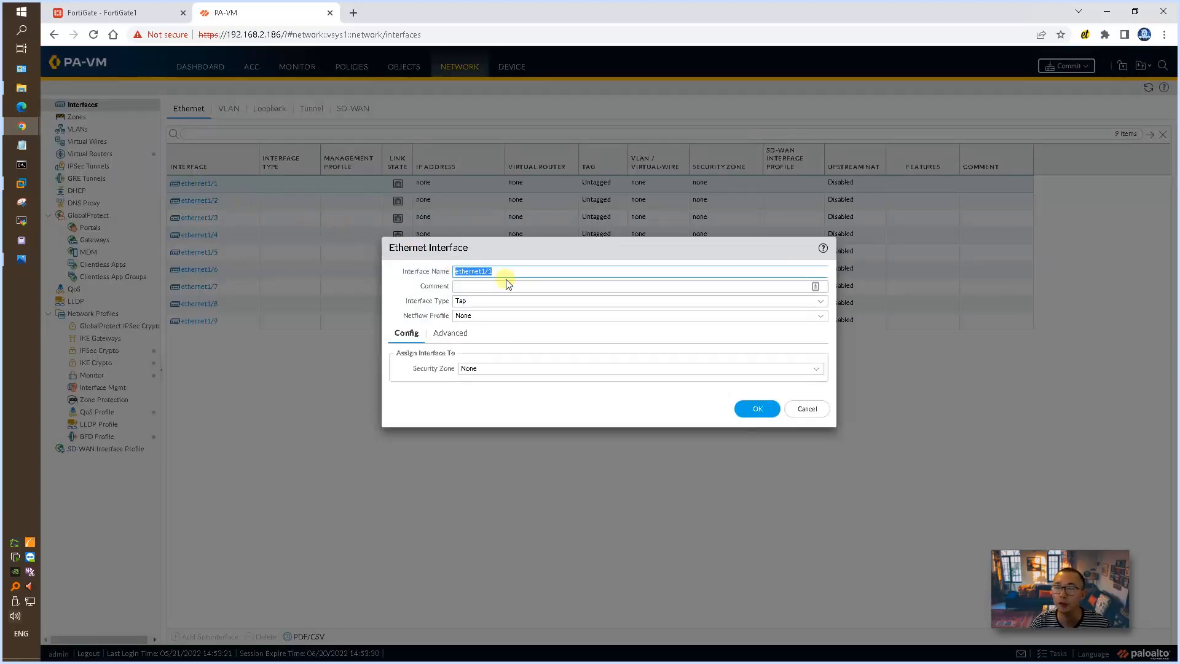
click(509, 287)
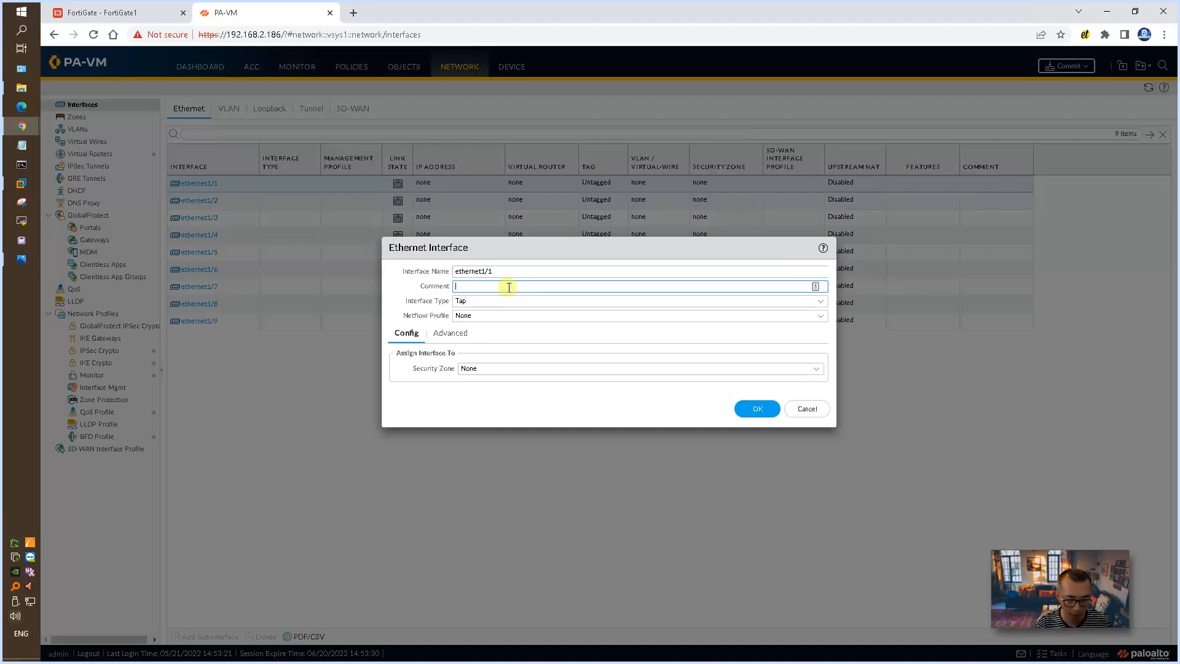
text(Internet - WAN)
key(Tab)
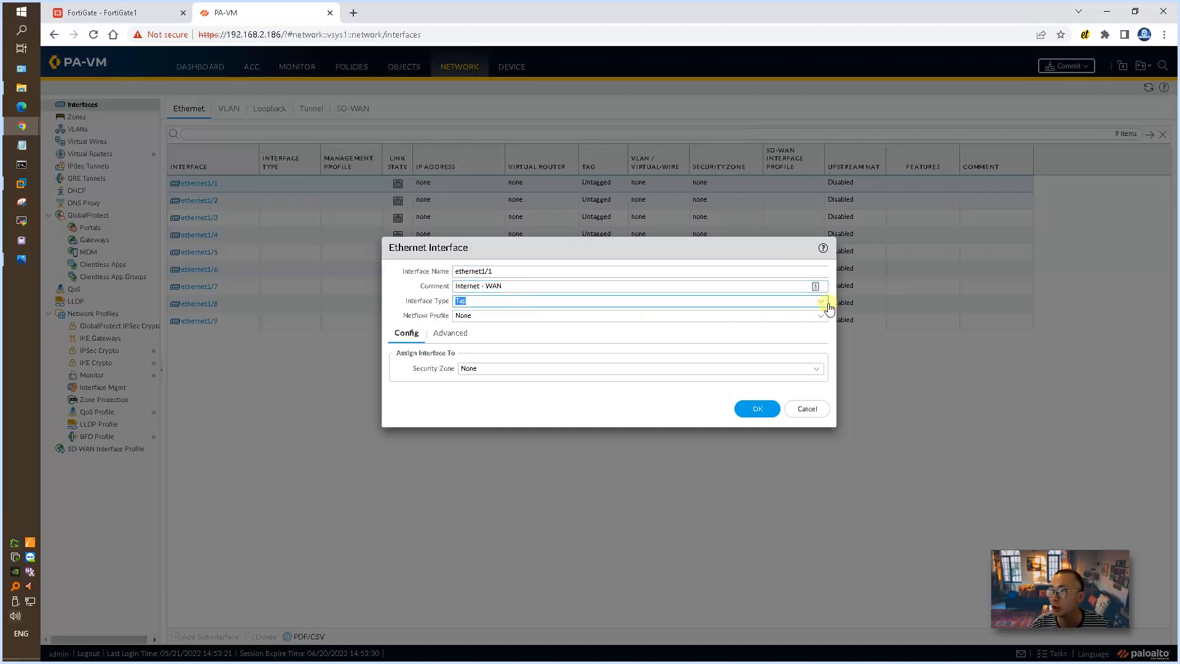
click(826, 304)
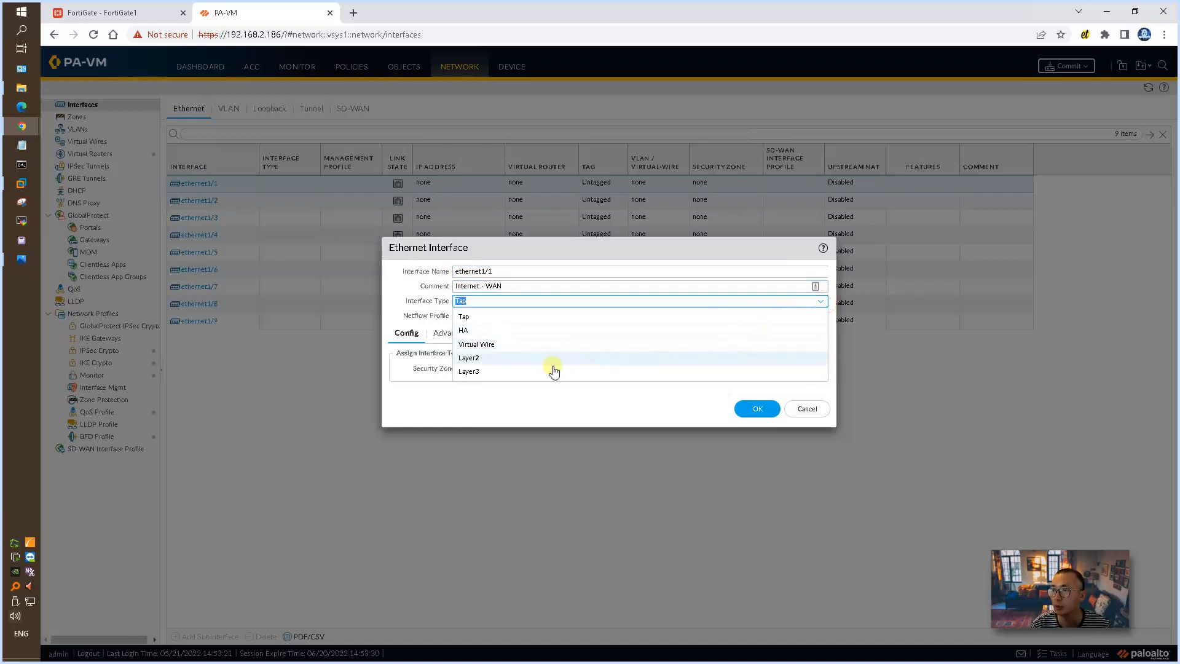
click(505, 372)
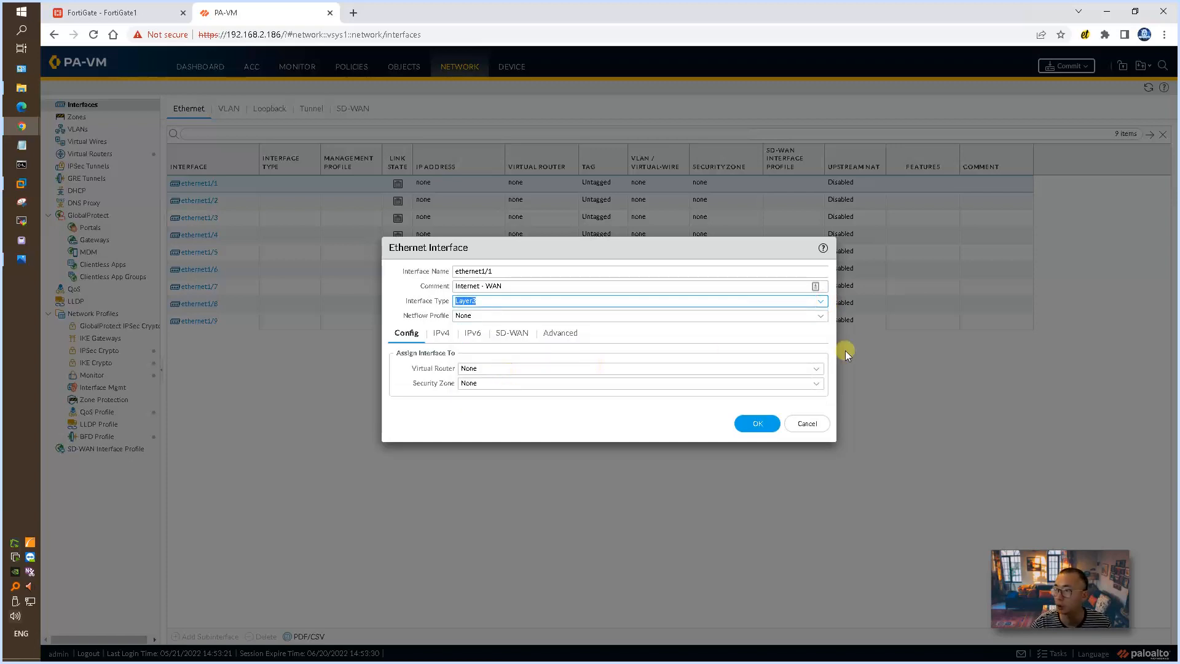
Step: Assign ethernet1/1 to the default virtual router and to a new security zone named zone-wan
key(ctrl+plus)
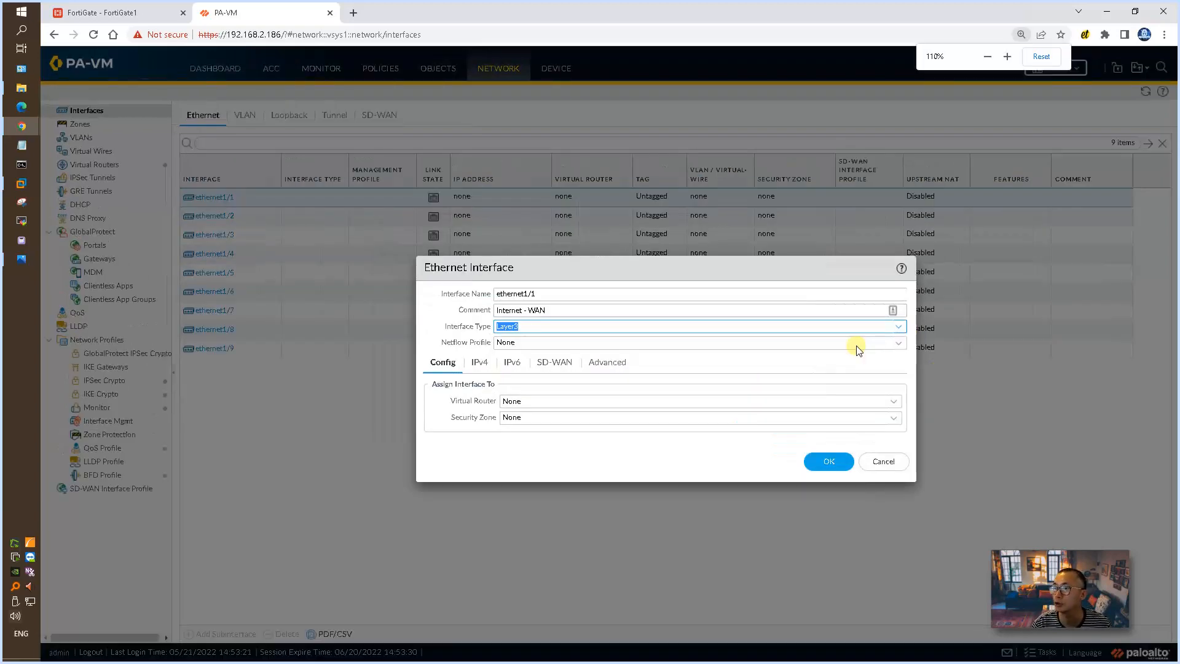
key(ctrl+plus)
click(672, 448)
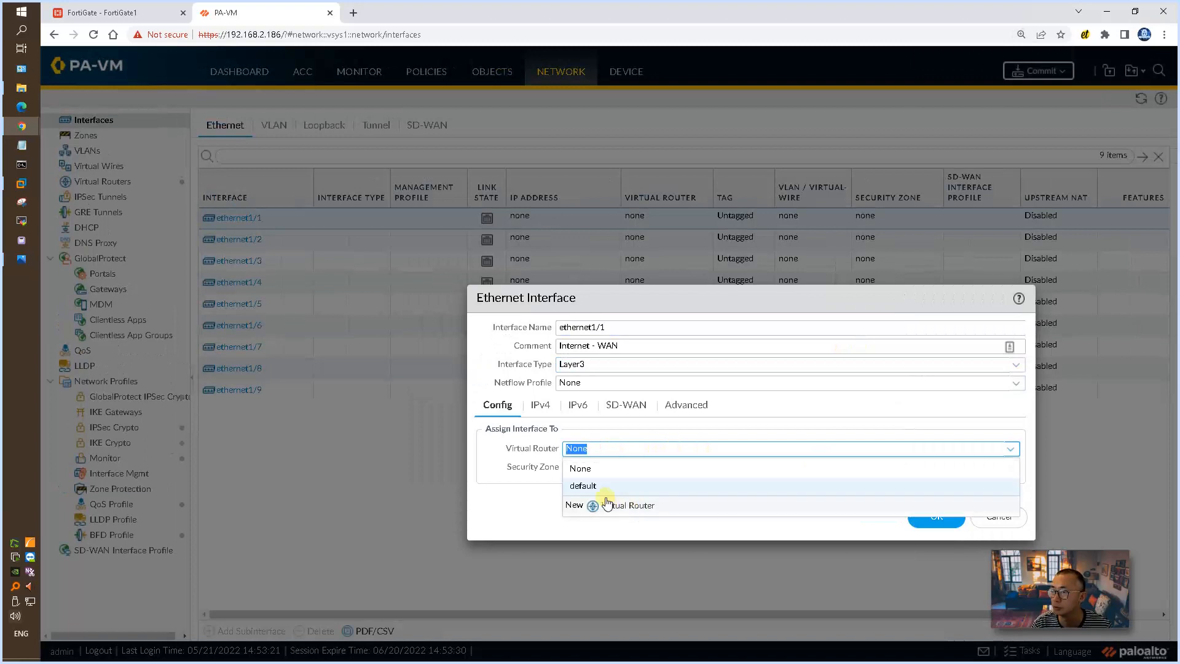
click(592, 487)
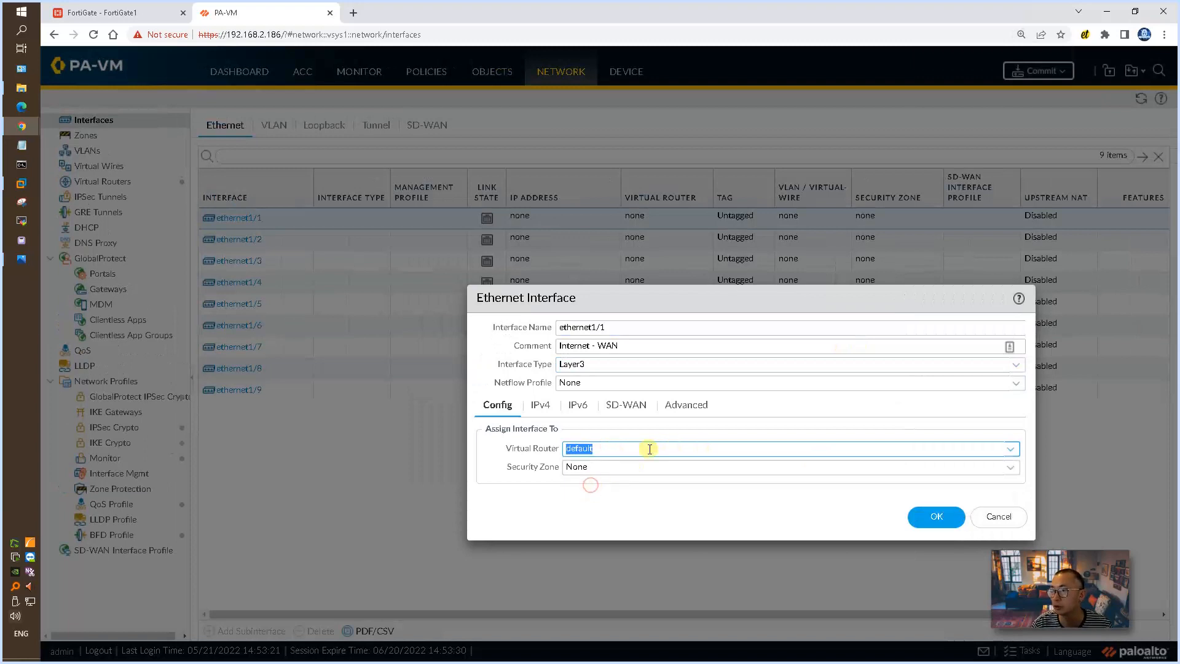
click(1010, 468)
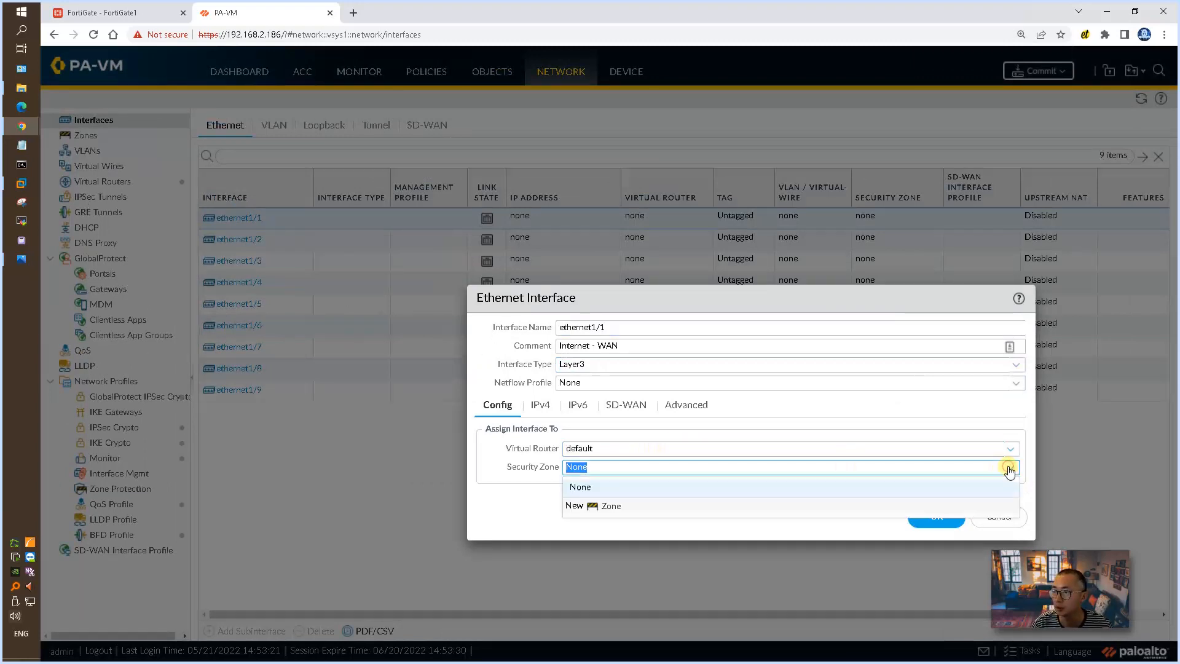
click(612, 505)
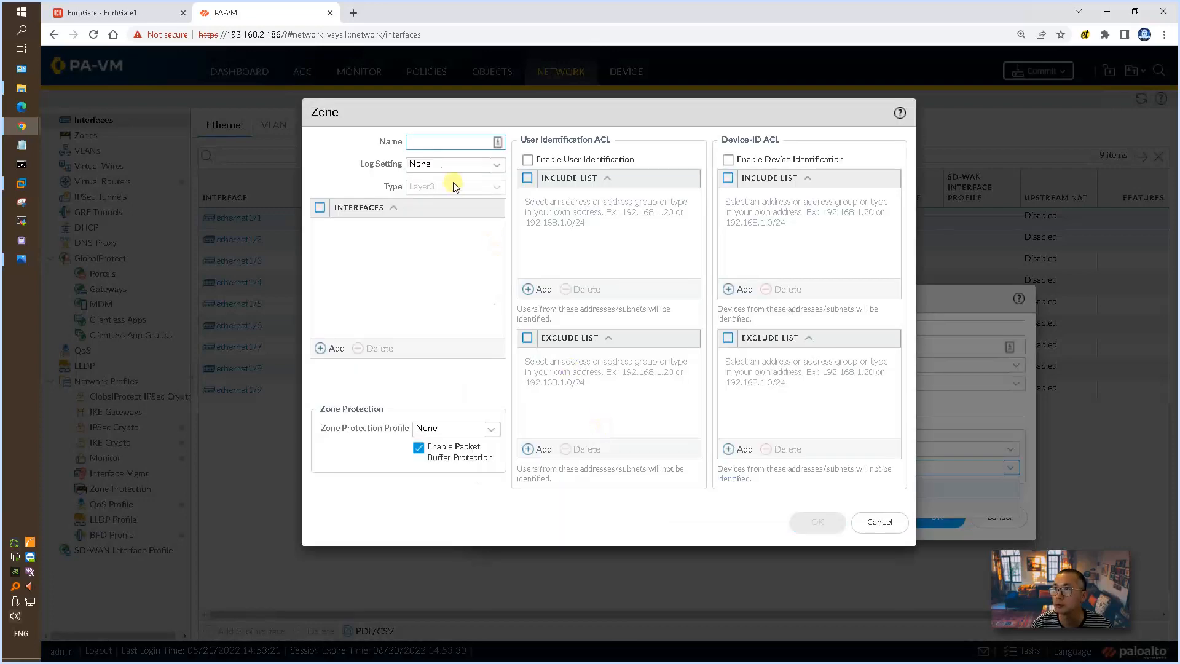
text(zone-wan)
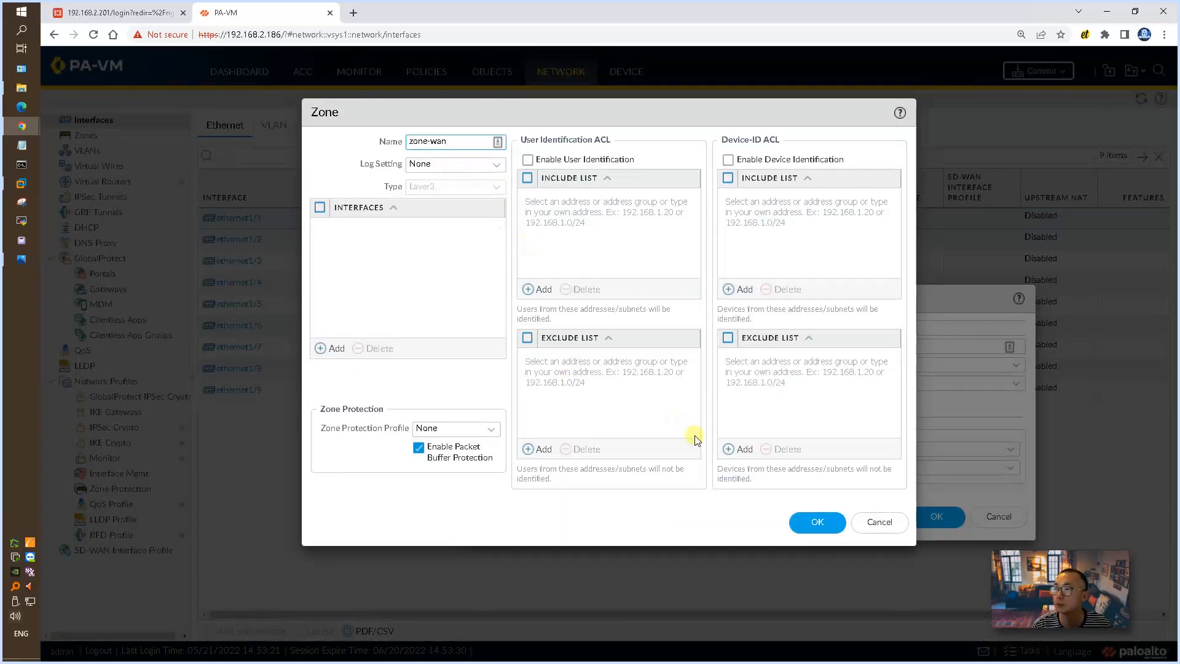
click(814, 521)
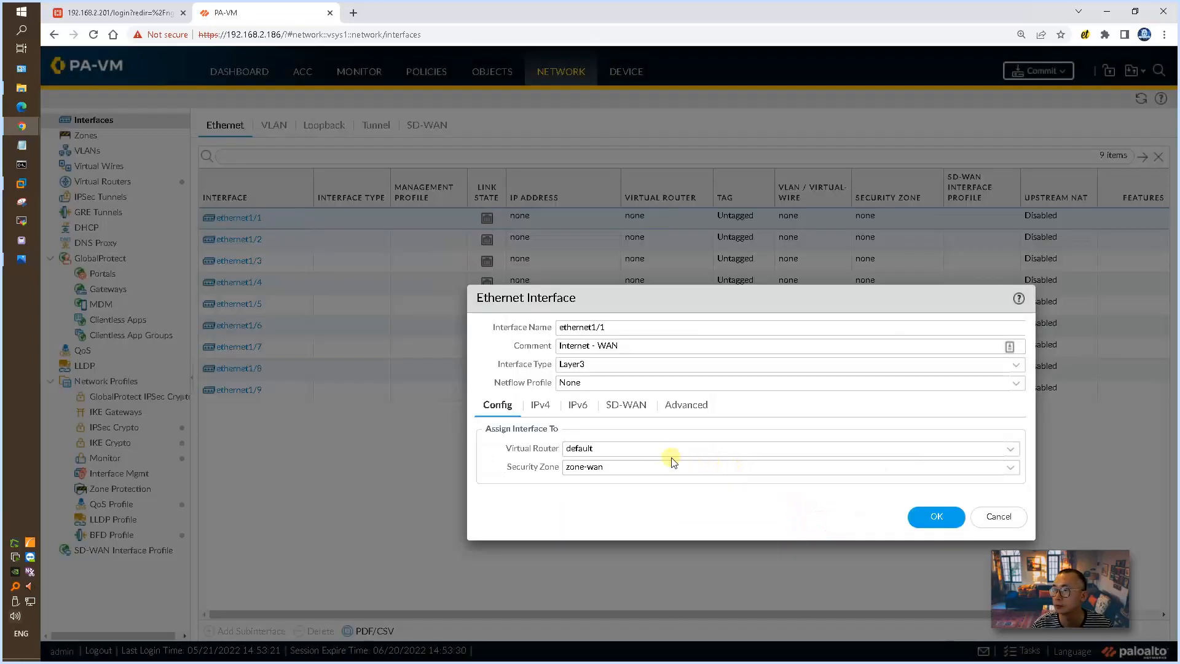
click(923, 521)
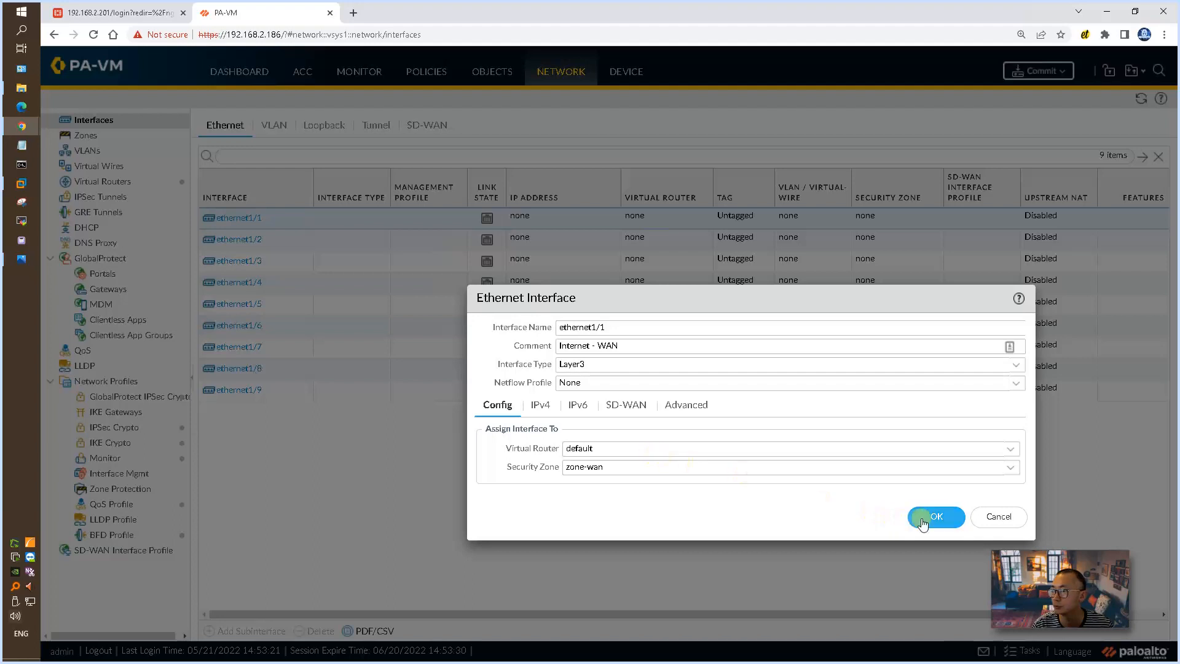
Step: Add the static IPv4 address 192.168.111.100 to ethernet1/1 and save the interface
click(542, 405)
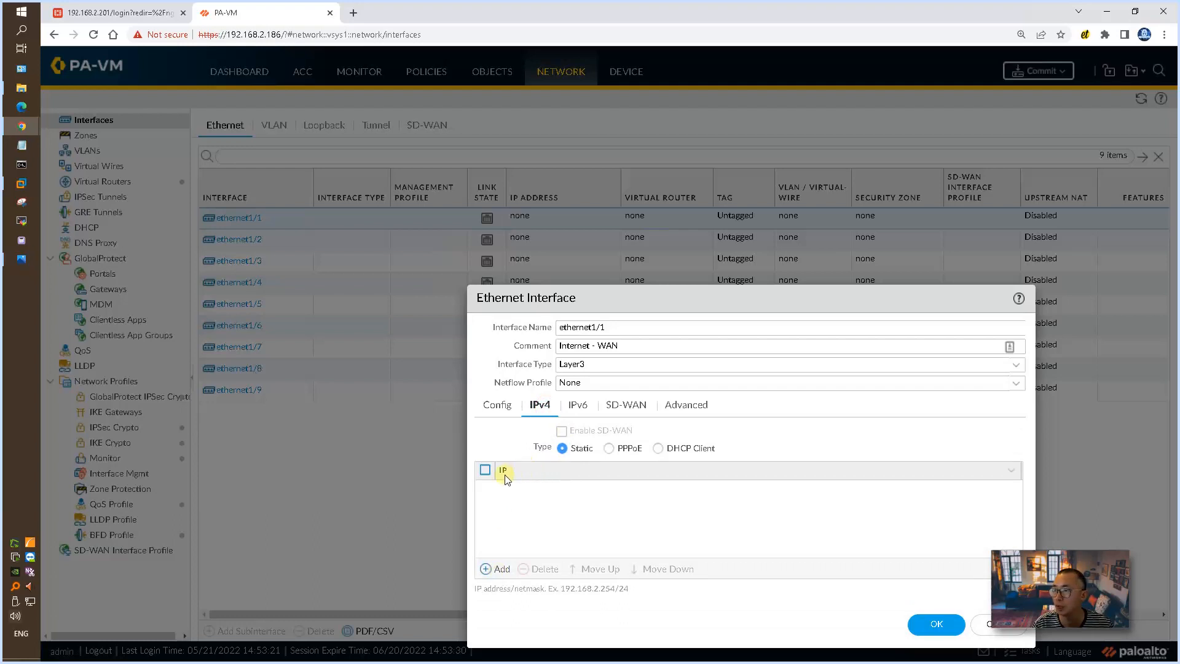
click(498, 569)
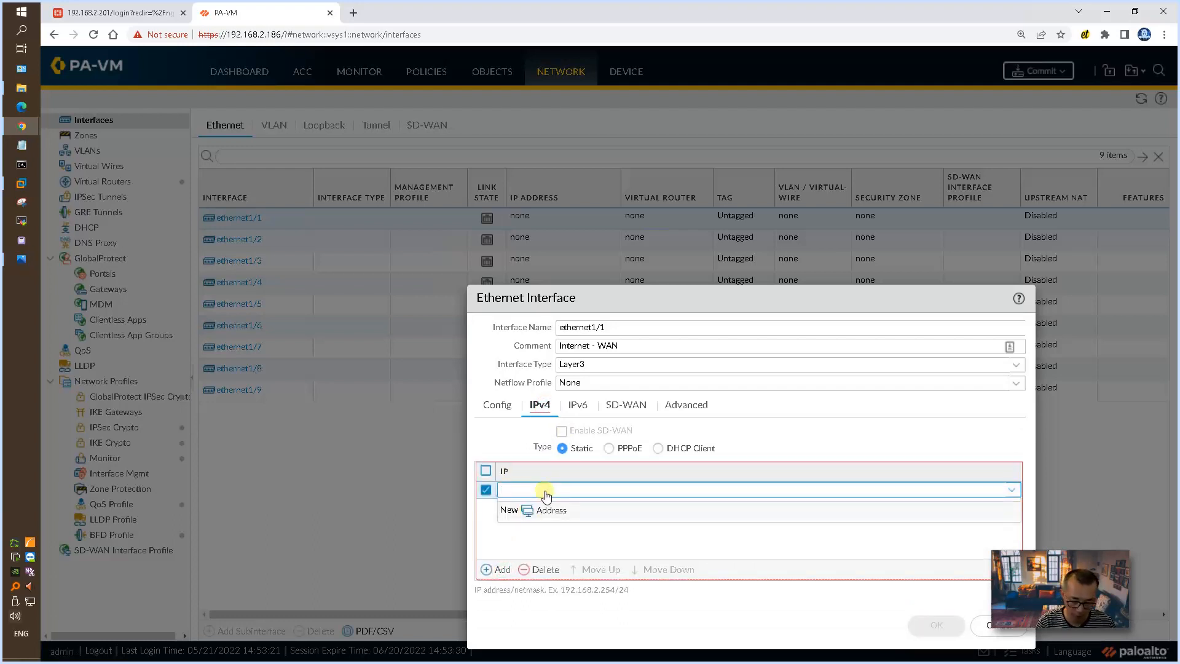
text(192.168.111)
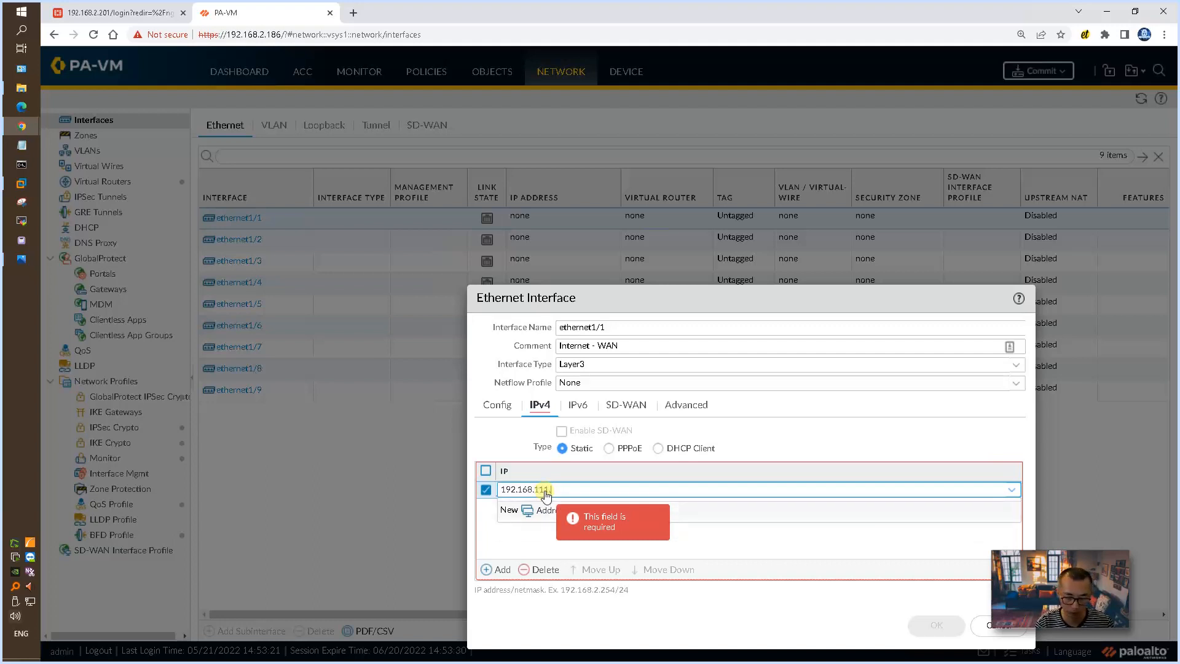
text(00)
click(736, 543)
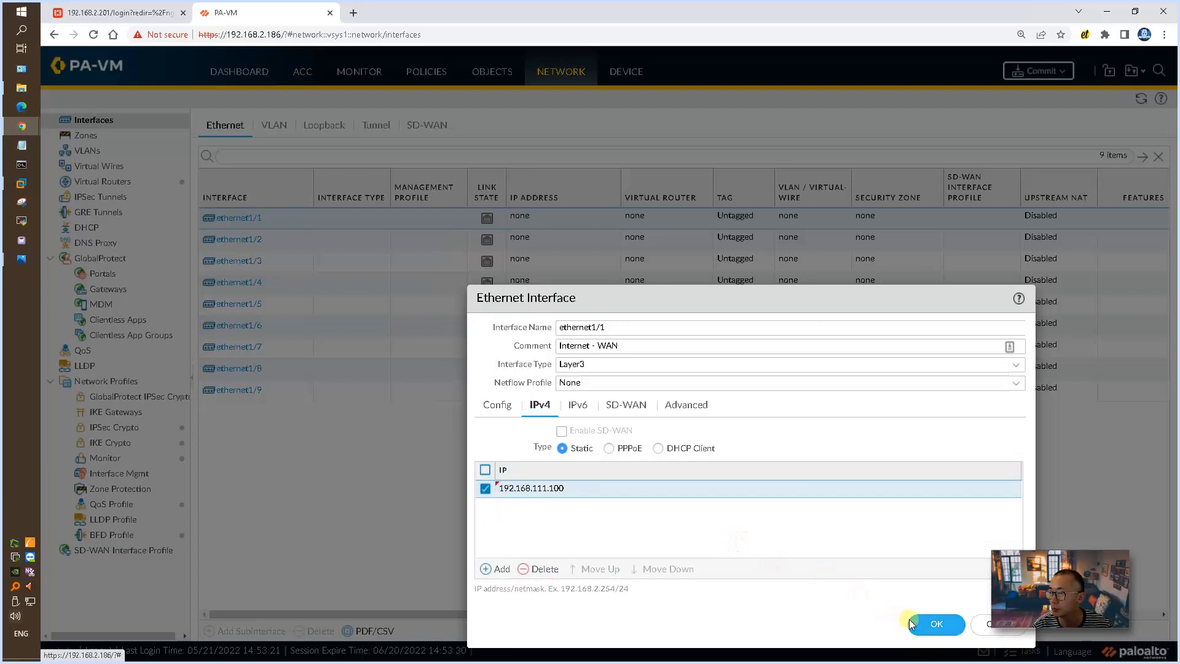
click(911, 621)
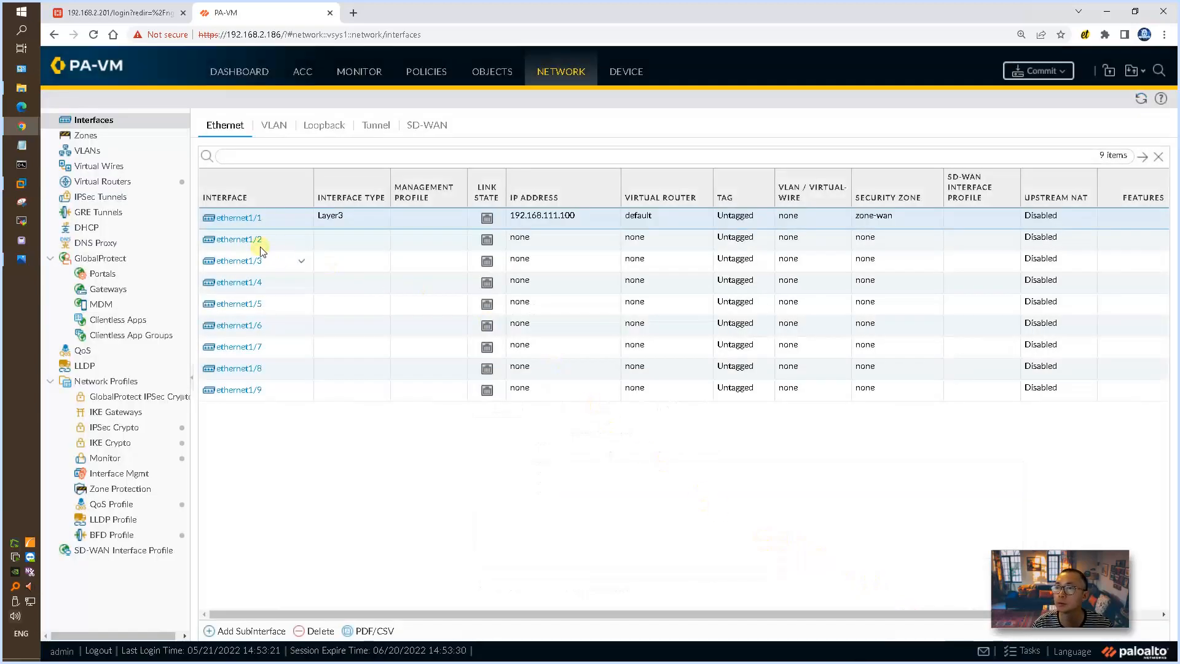
Step: Edit ethernet1/2, giving it the comment "Internal - LAN" and the interface type Layer3
click(255, 241)
click(255, 243)
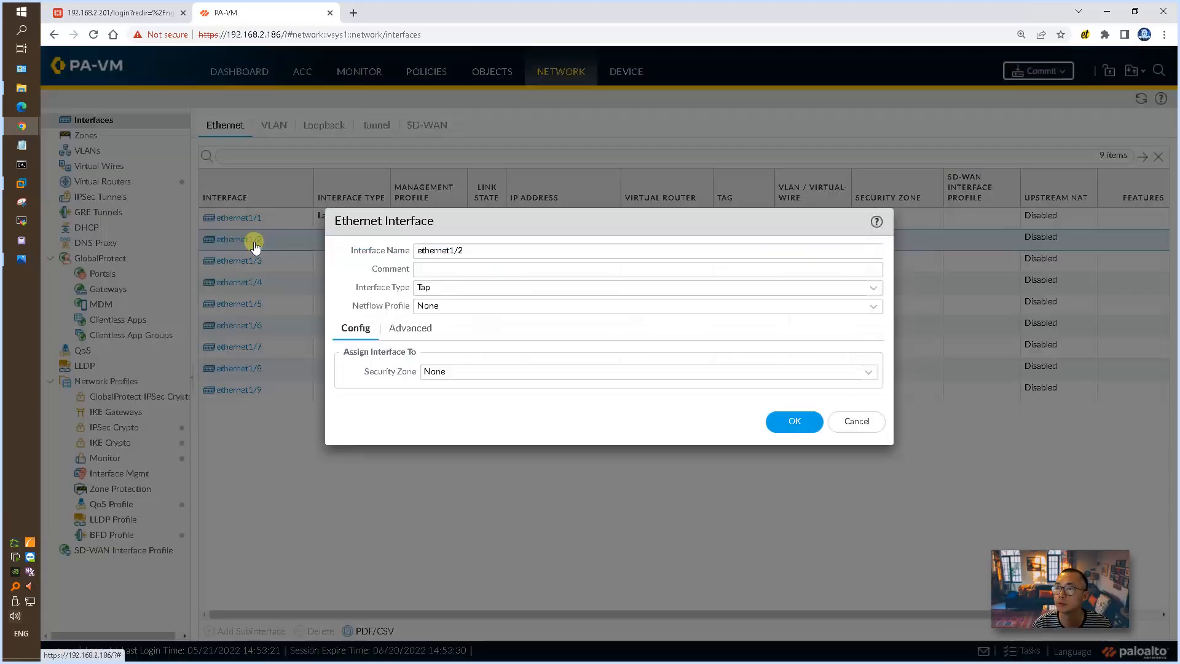
click(505, 276)
text(In)
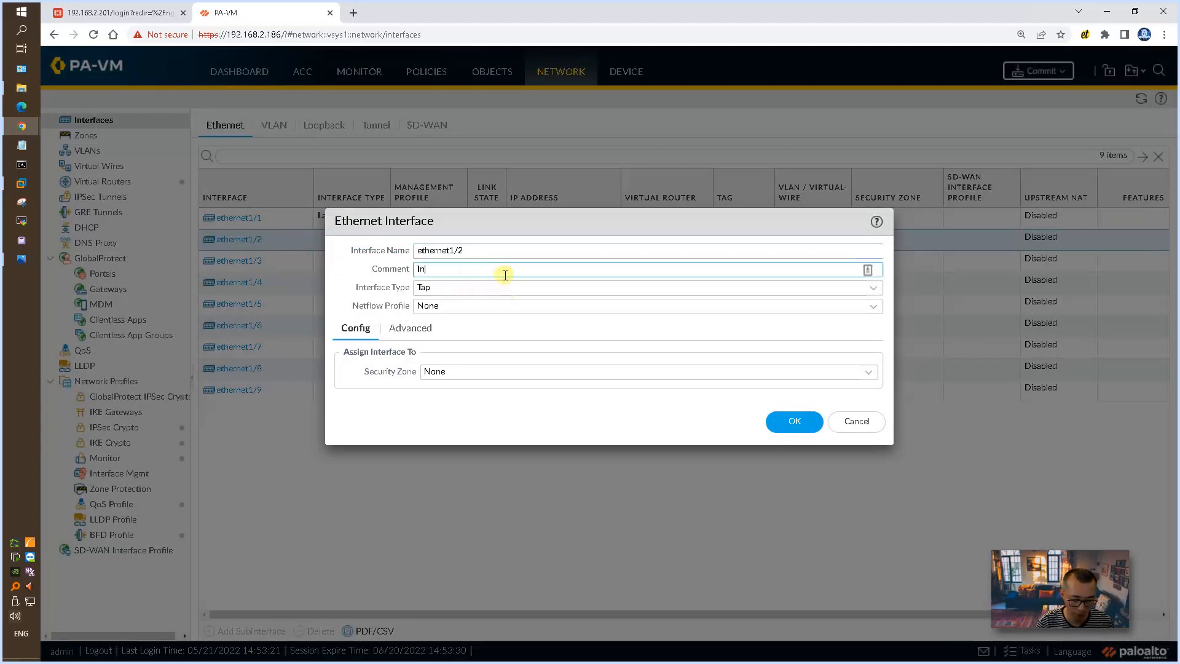
text(ternal - LAN)
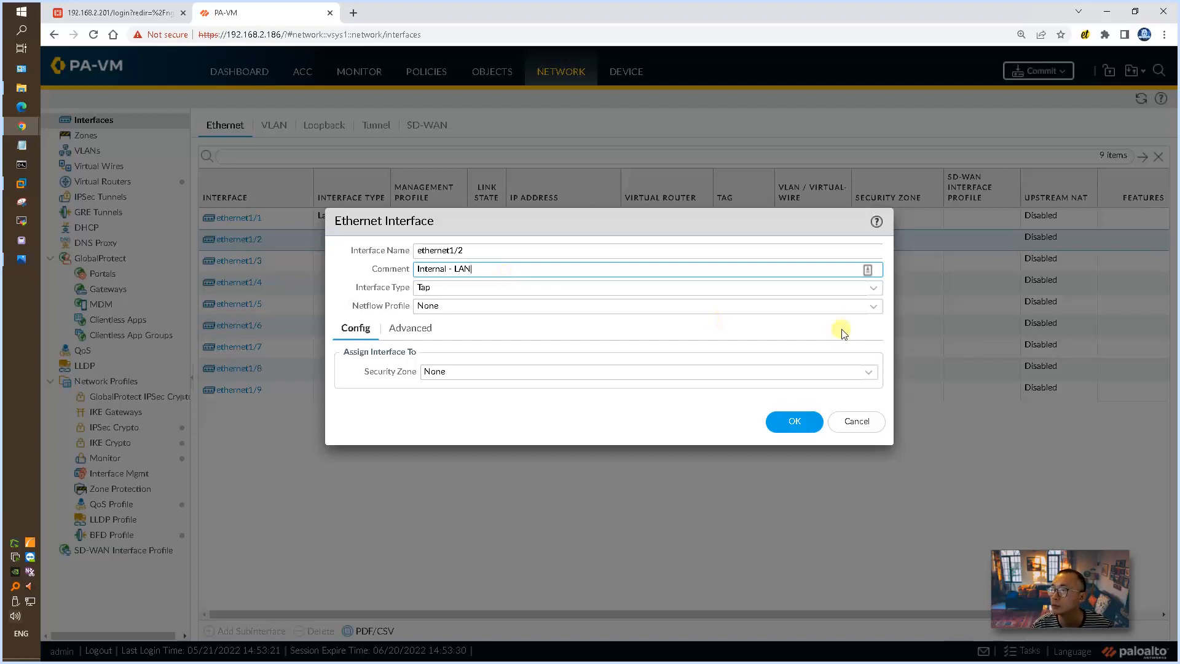
click(872, 289)
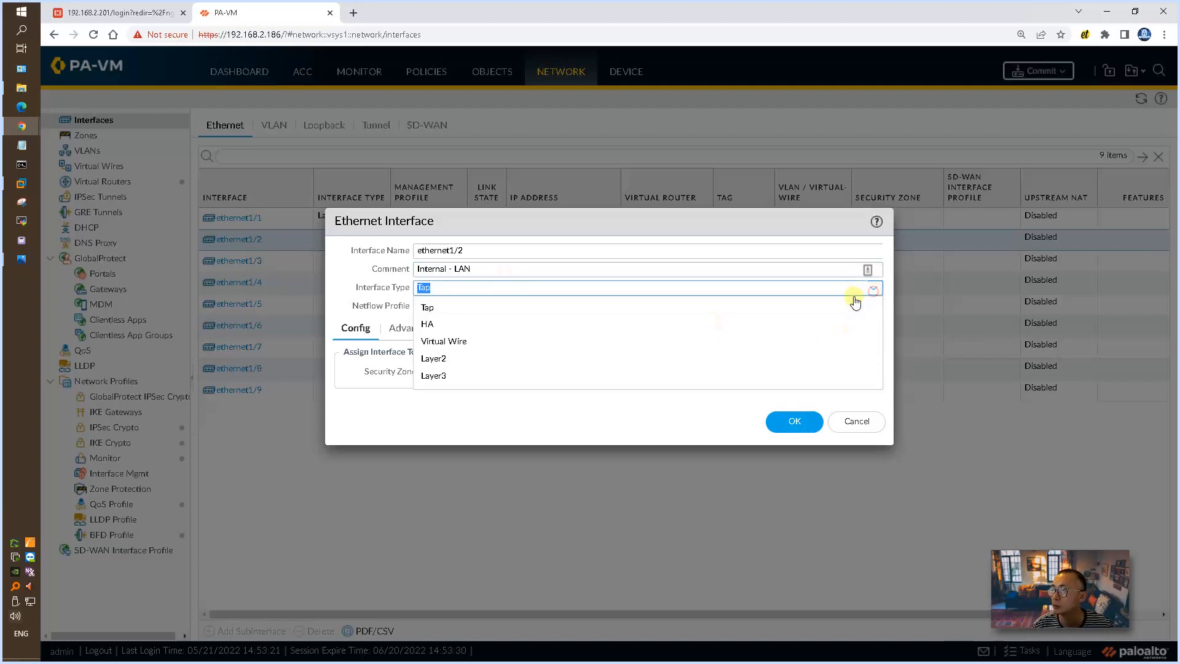
click(433, 376)
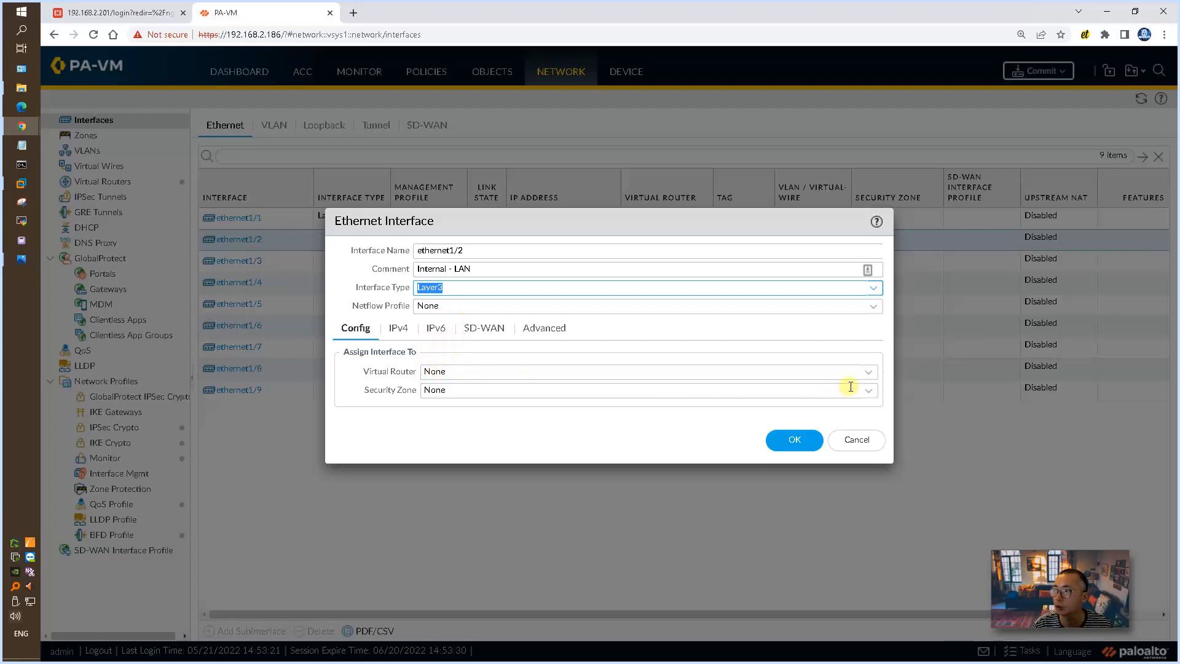
Step: Assign ethernet1/2 to the default virtual router and to a new security zone named Zone-LAN
click(868, 371)
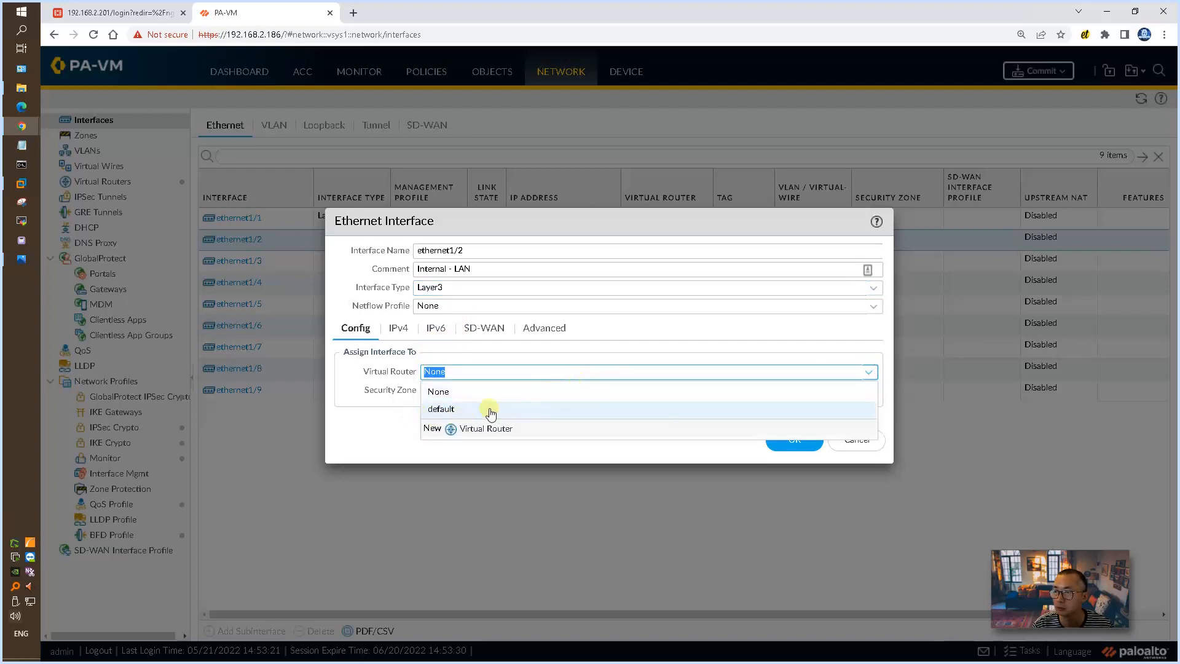
click(449, 410)
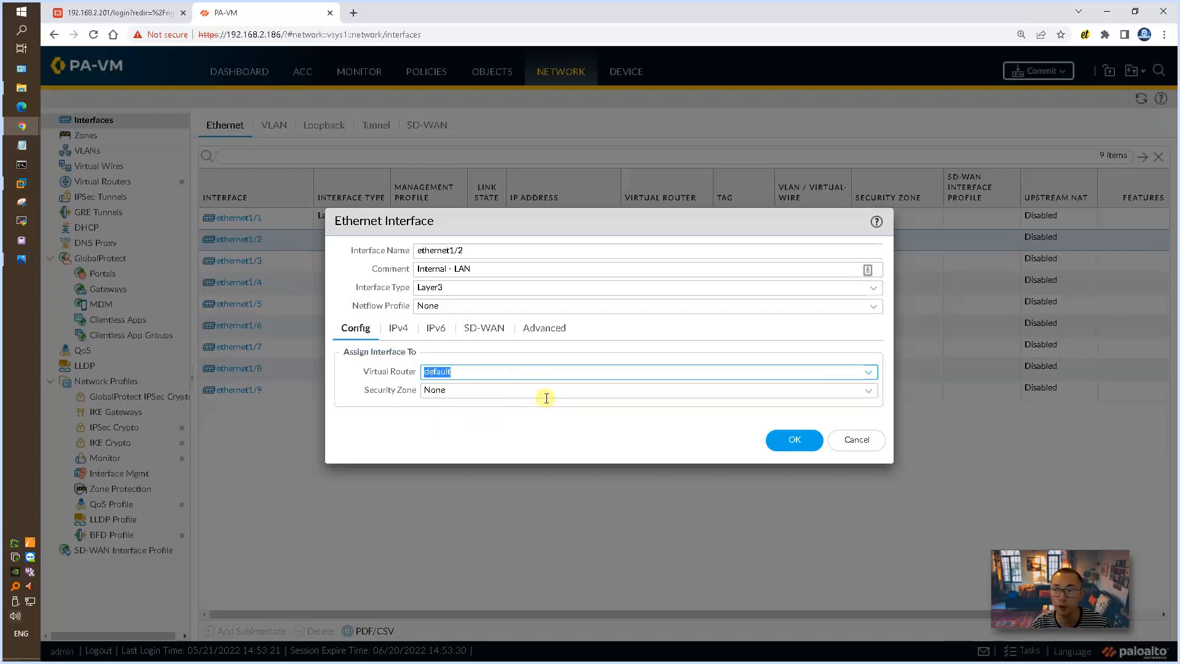
click(869, 391)
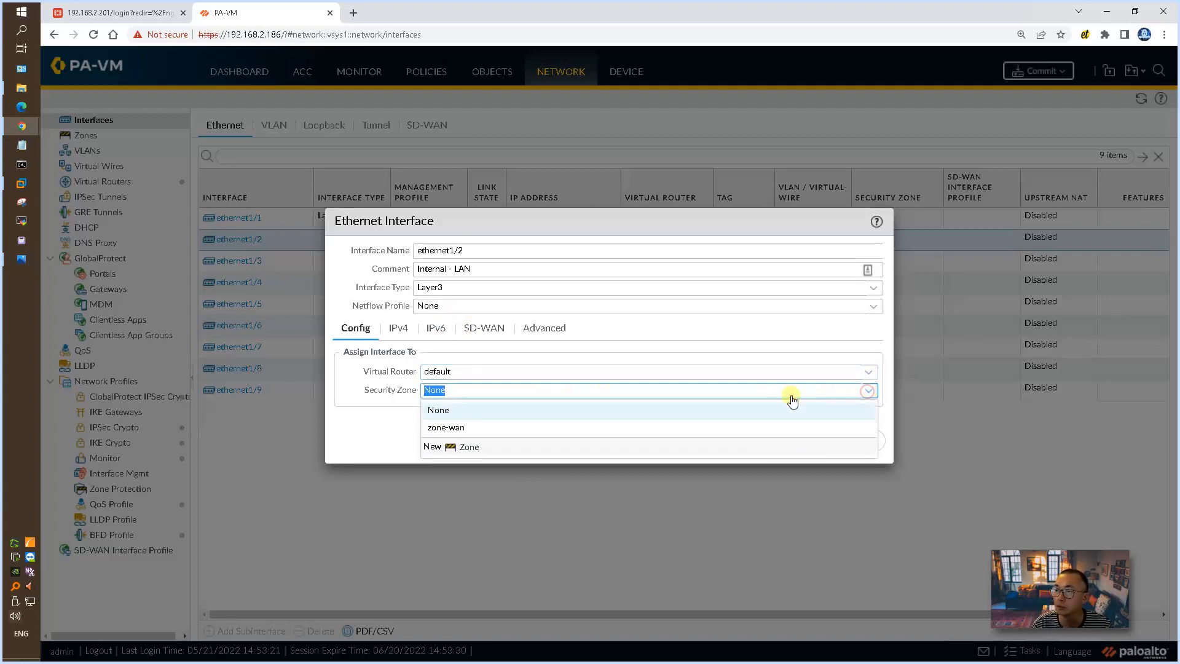
click(467, 447)
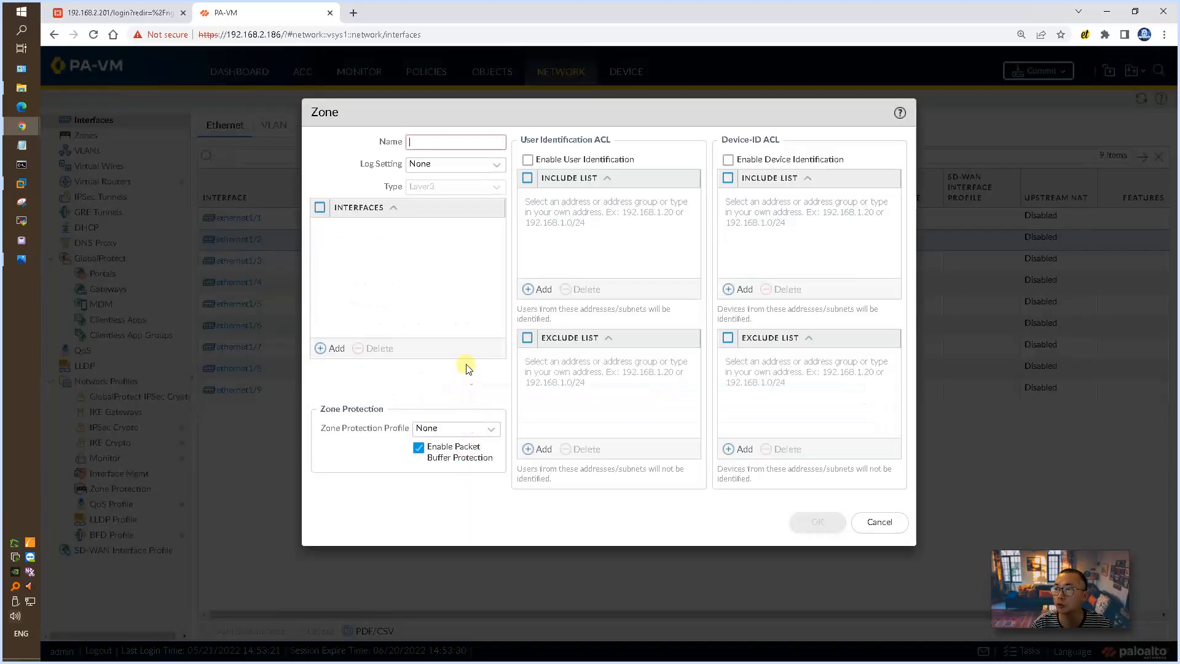
click(420, 139)
text(Zone-LAN)
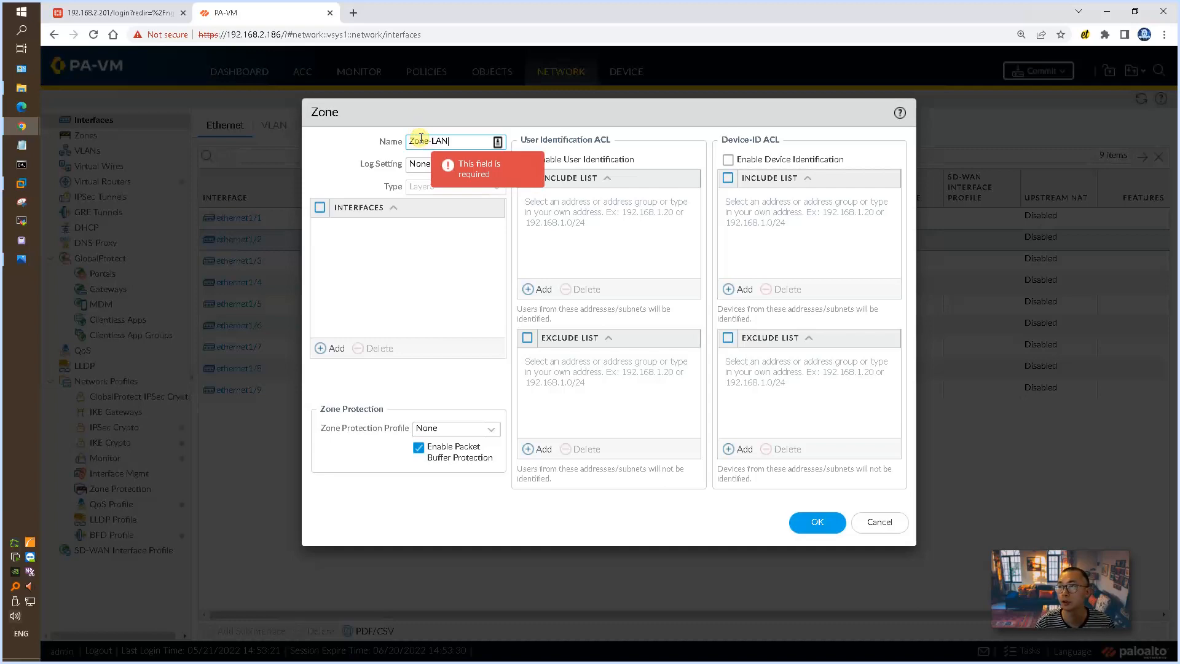
click(819, 522)
Step: Add the static IPv4 address 10.0.0.10/24 to ethernet1/2, check it against the network diagram, and save the interface
click(392, 324)
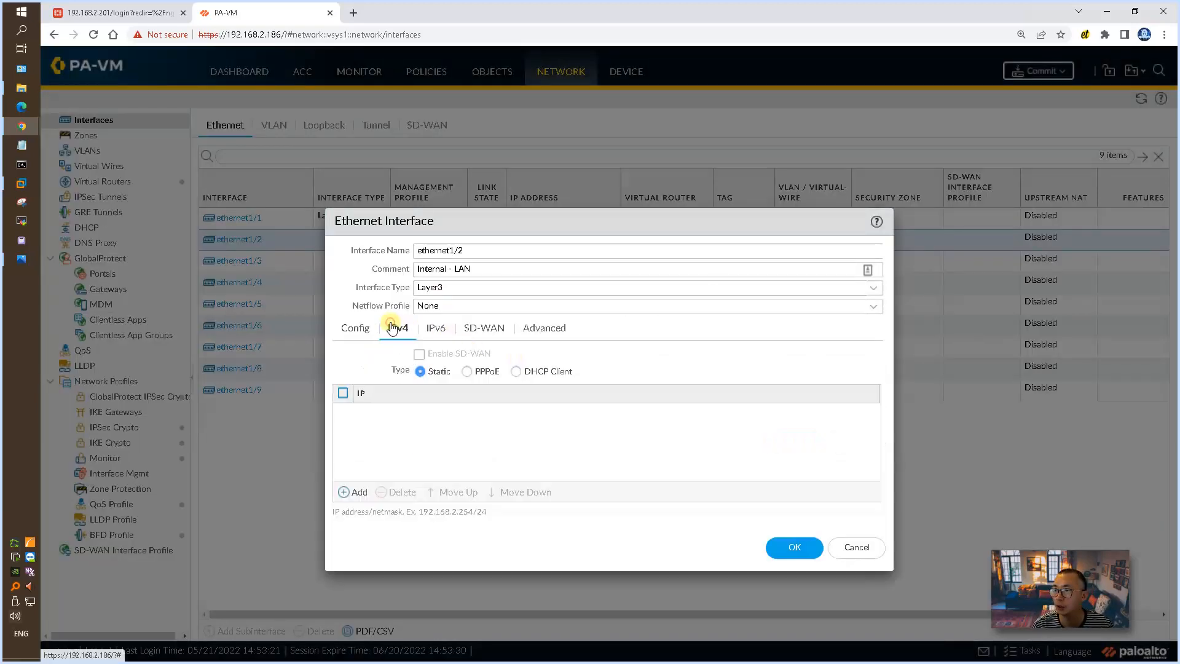
click(346, 492)
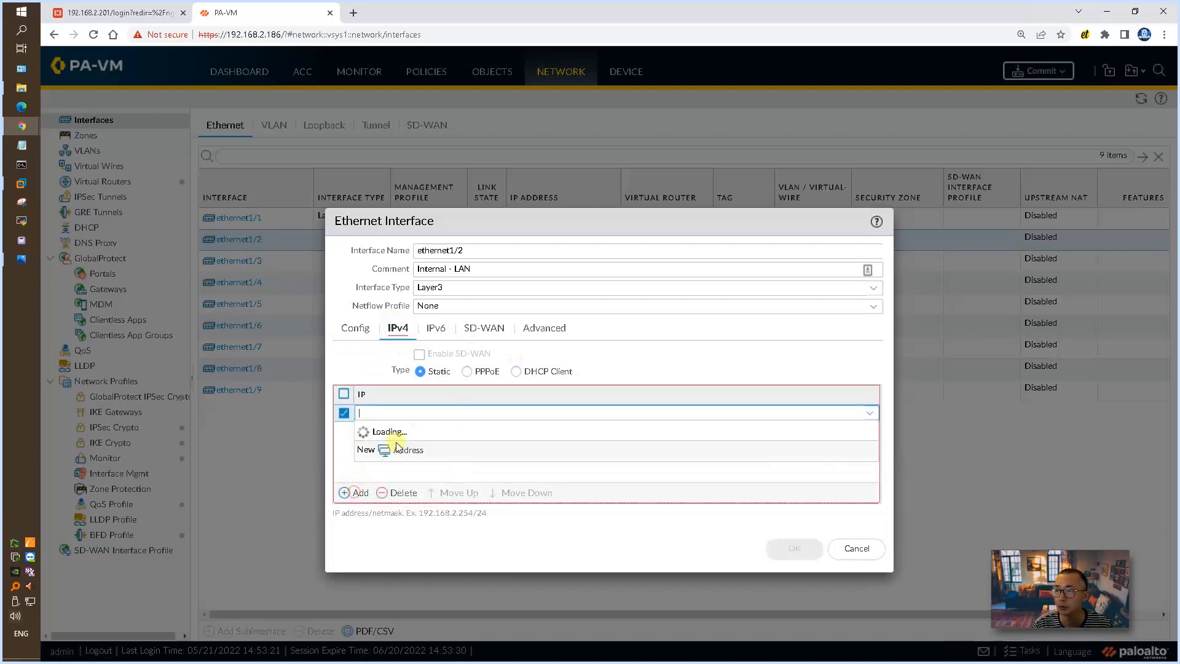
text(10.0.0.10/24)
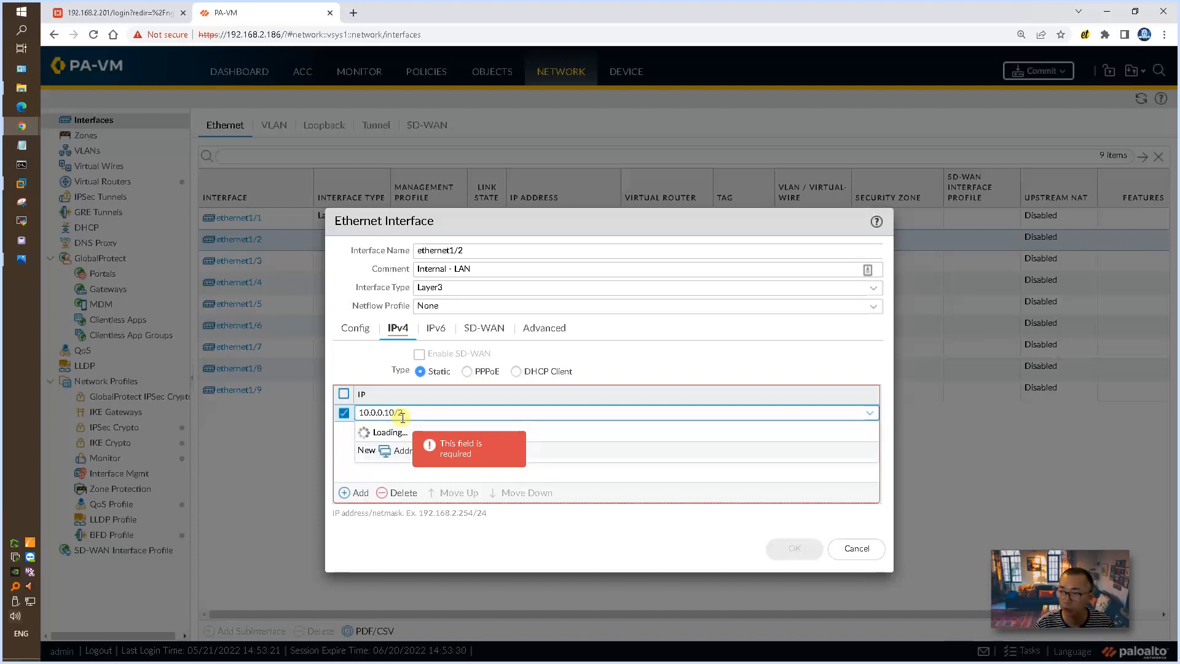
click(21, 261)
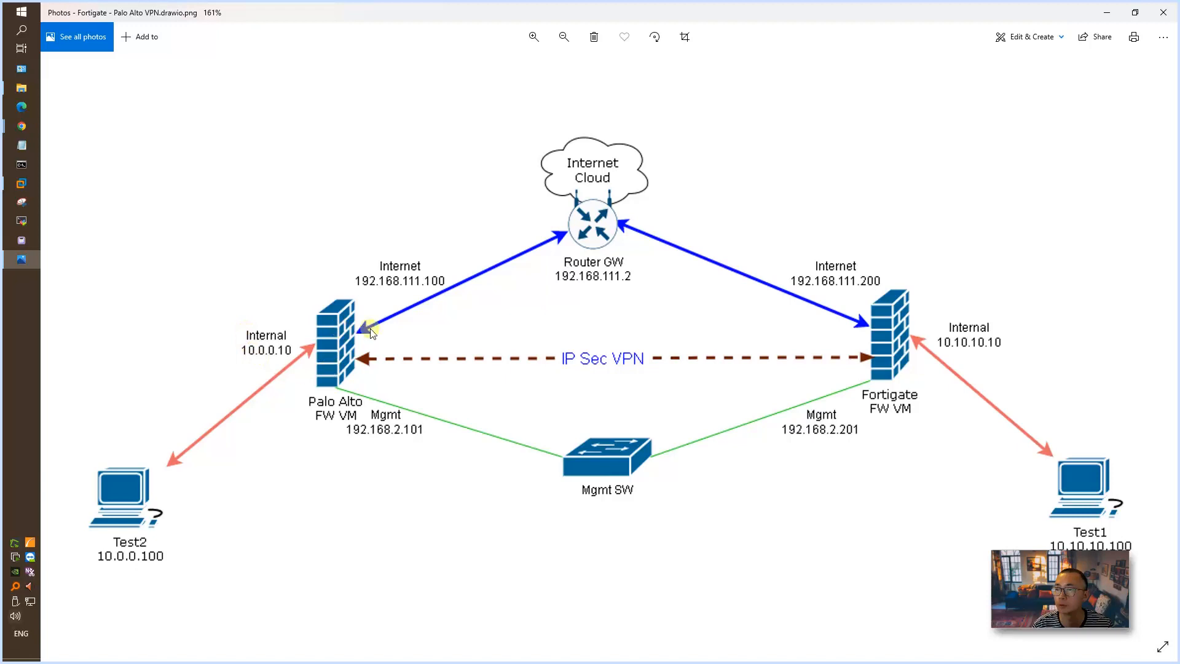
click(1106, 13)
click(465, 472)
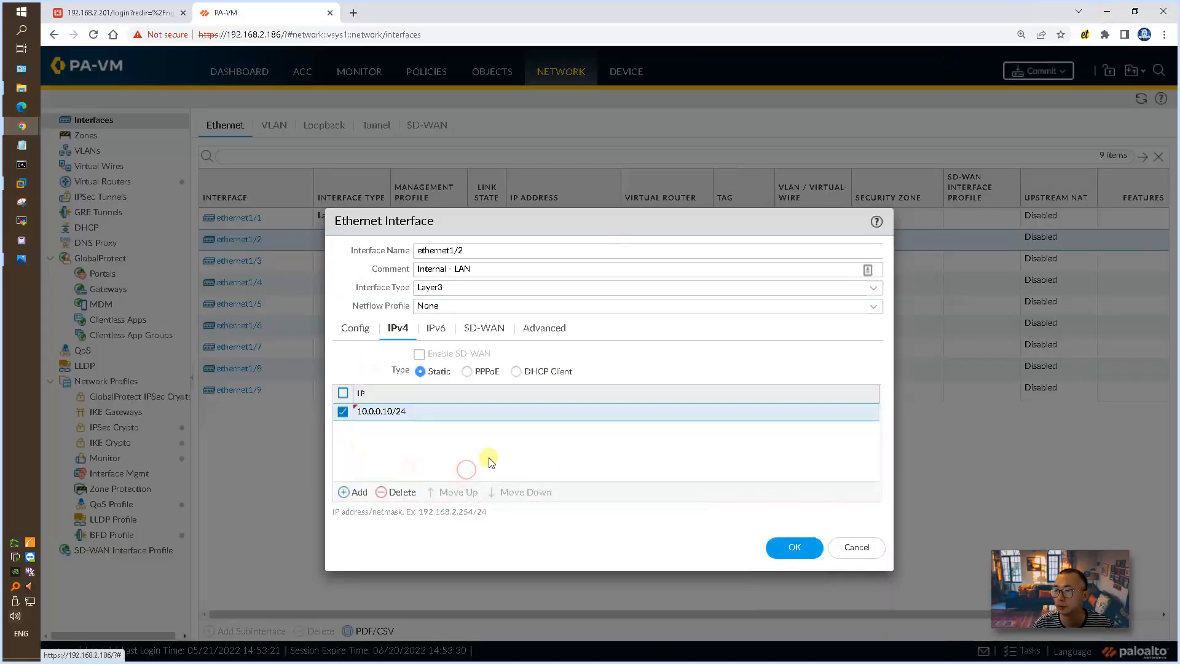
click(797, 551)
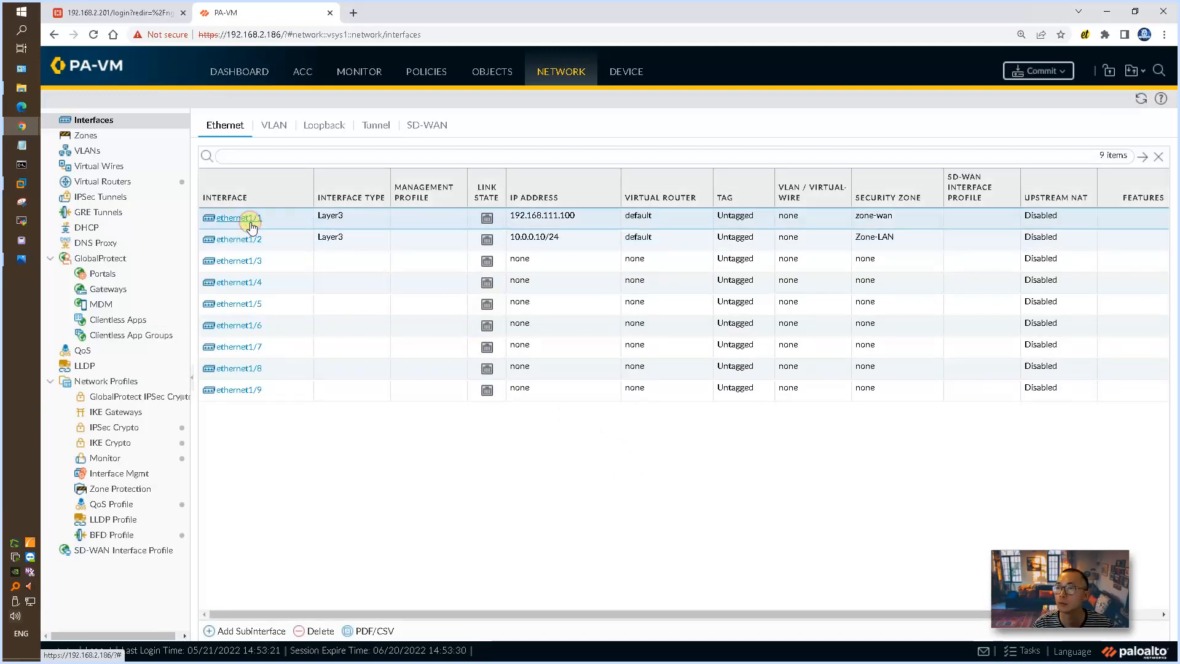
Step: Start a new interface management profile from ethernet1/1's advanced settings, permitting HTTPS, SSH and Ping but not HTTP
click(251, 225)
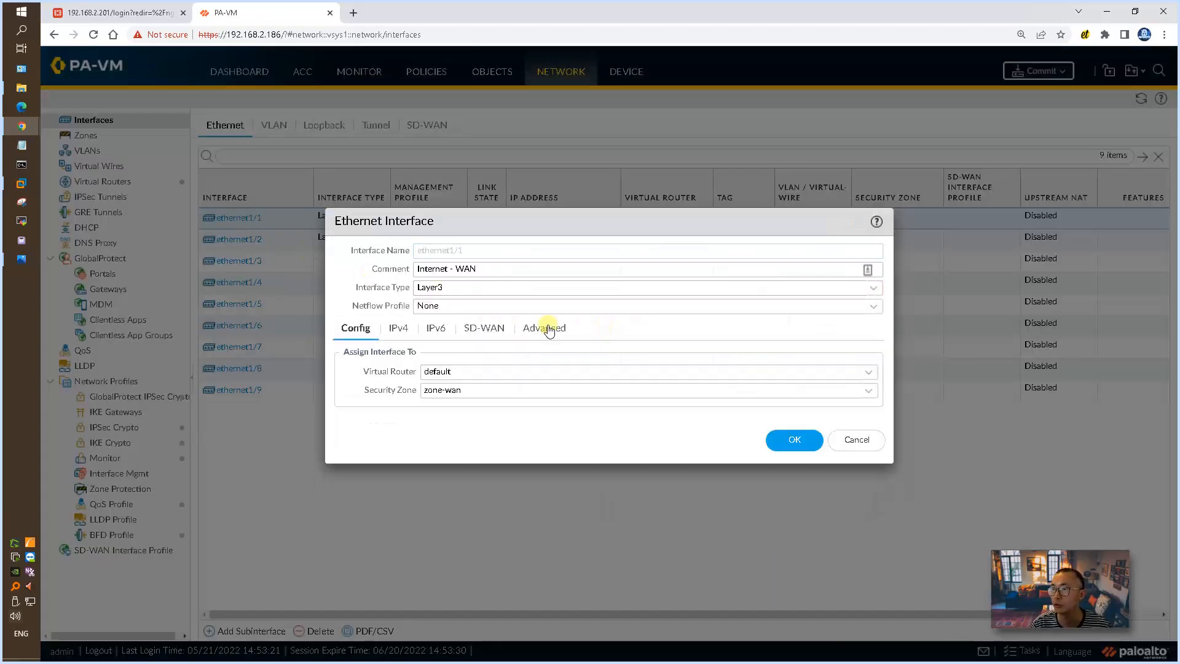
click(551, 330)
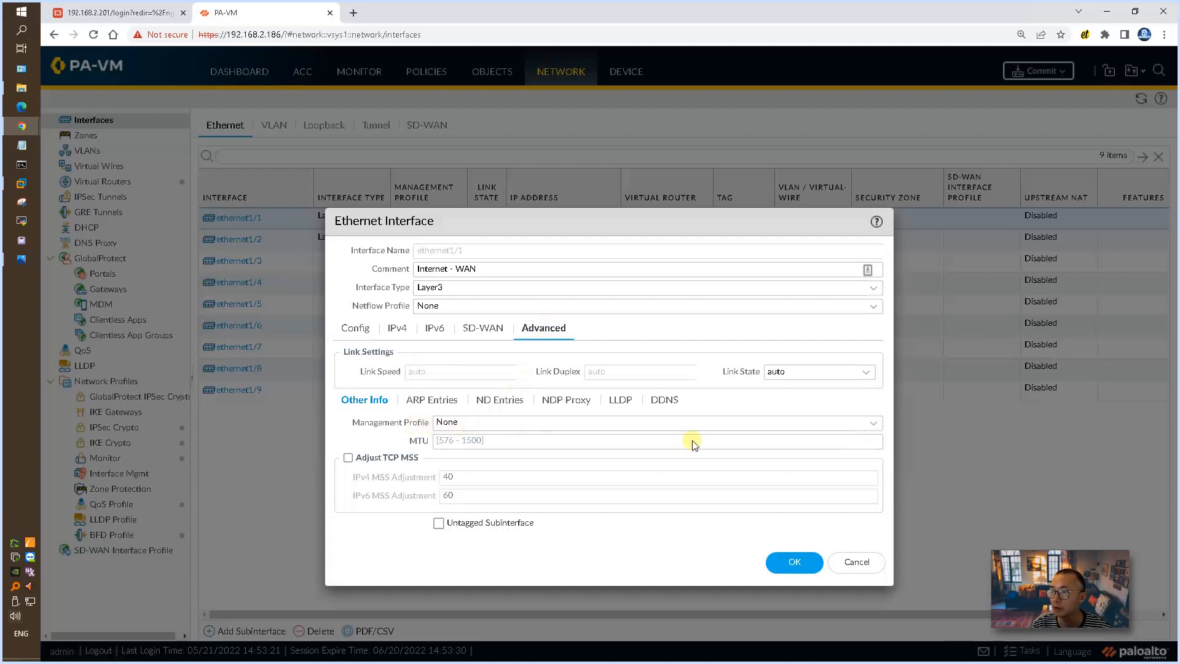
click(873, 423)
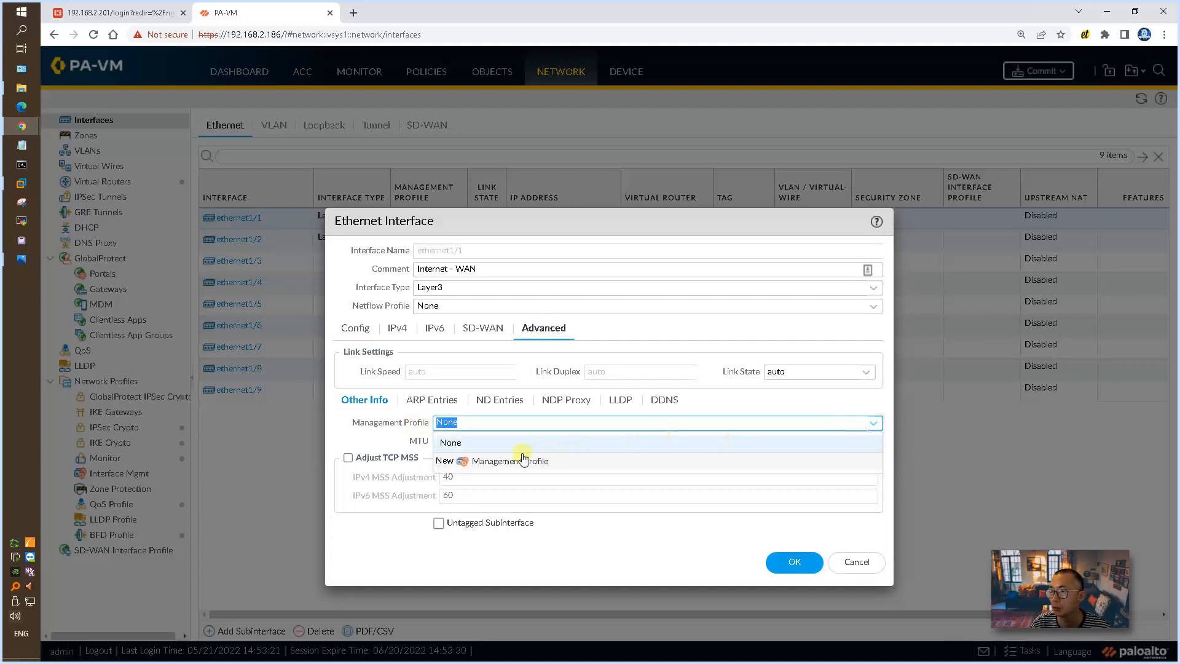
click(524, 460)
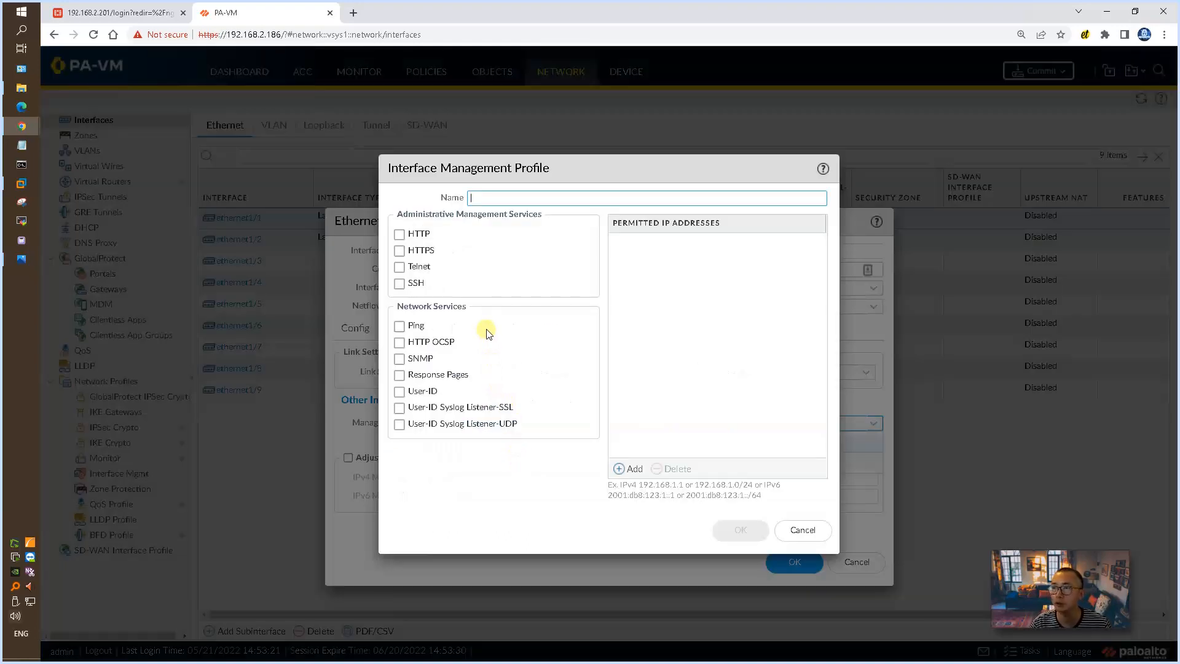
click(415, 236)
click(420, 253)
click(418, 267)
click(417, 284)
click(422, 326)
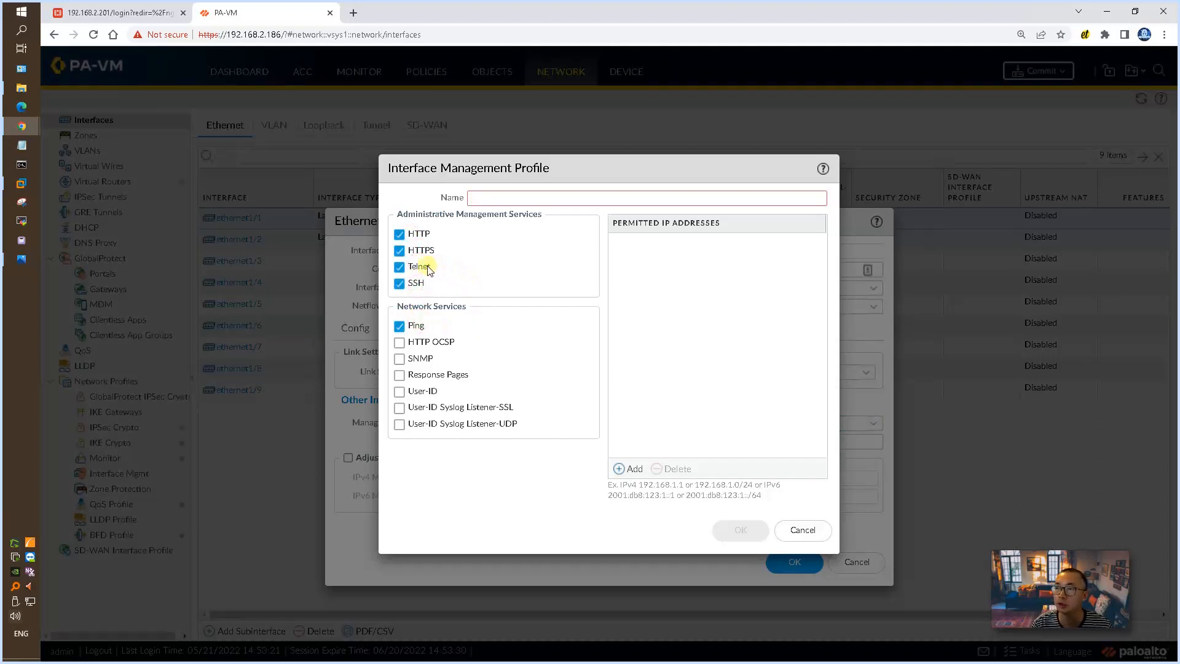
click(424, 234)
Step: Name the management profile mgmt-https-ssh-ping, save it, and apply it to ethernet1/1, accepting the administrative exposure
click(494, 197)
text(mgmt-https-ssh-ping)
click(744, 530)
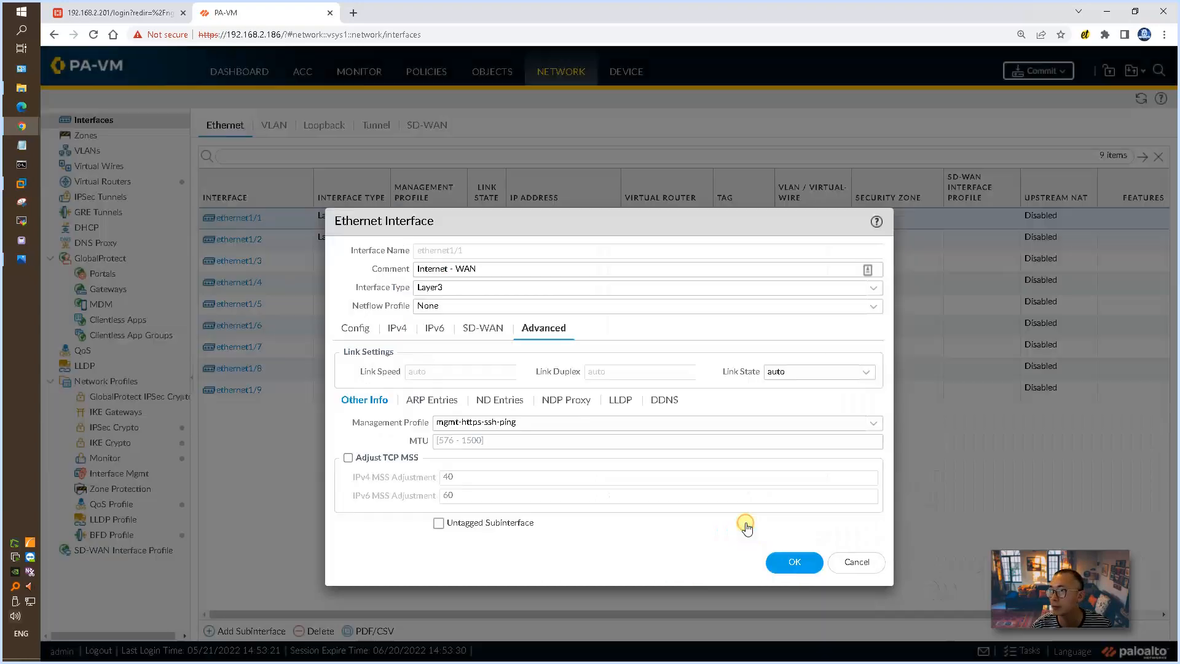
click(789, 563)
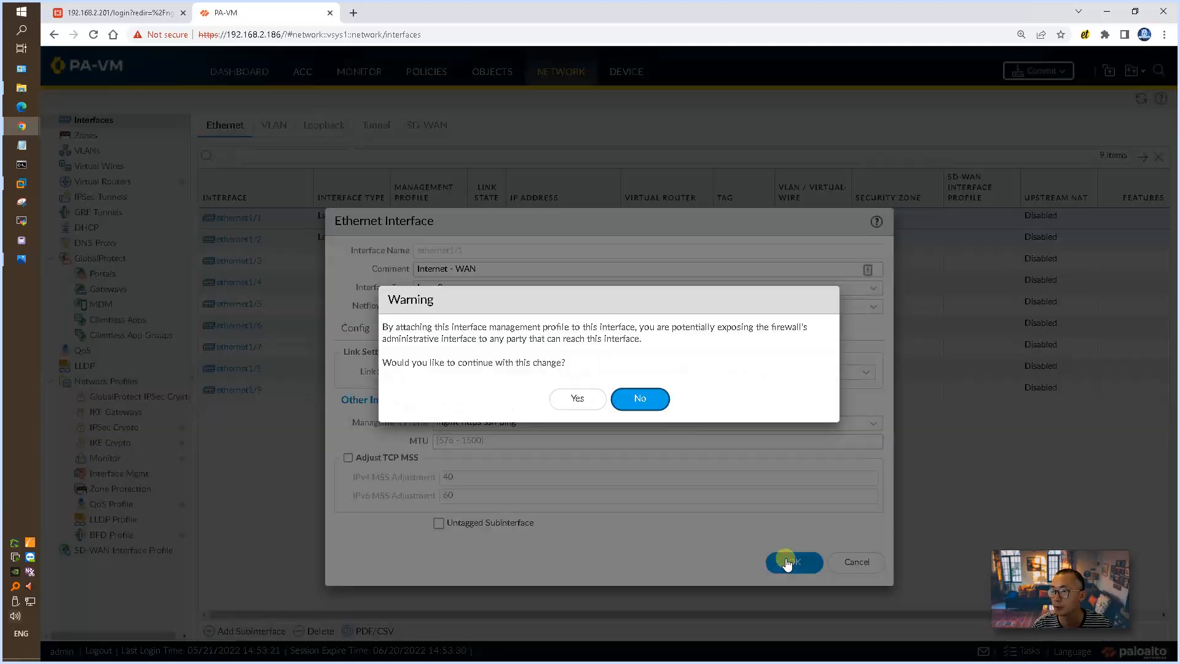
click(577, 400)
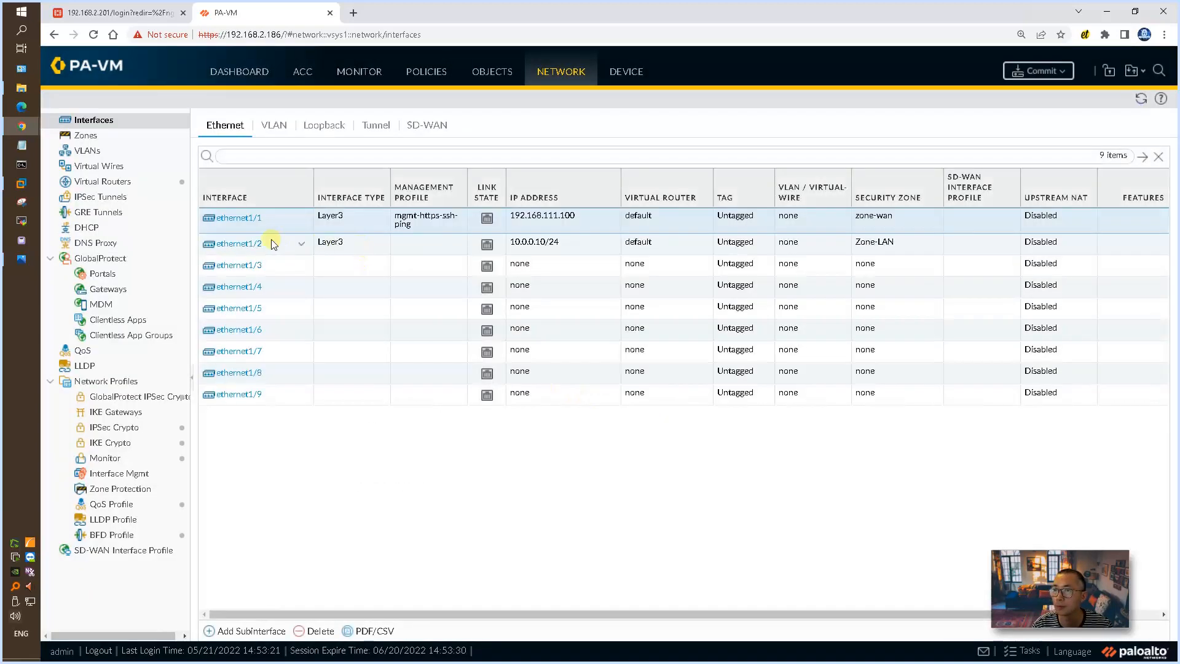
Step: Attach the mgmt-https-ssh-ping management profile to ethernet1/2 and save the interface, accepting the administrative exposure
click(272, 241)
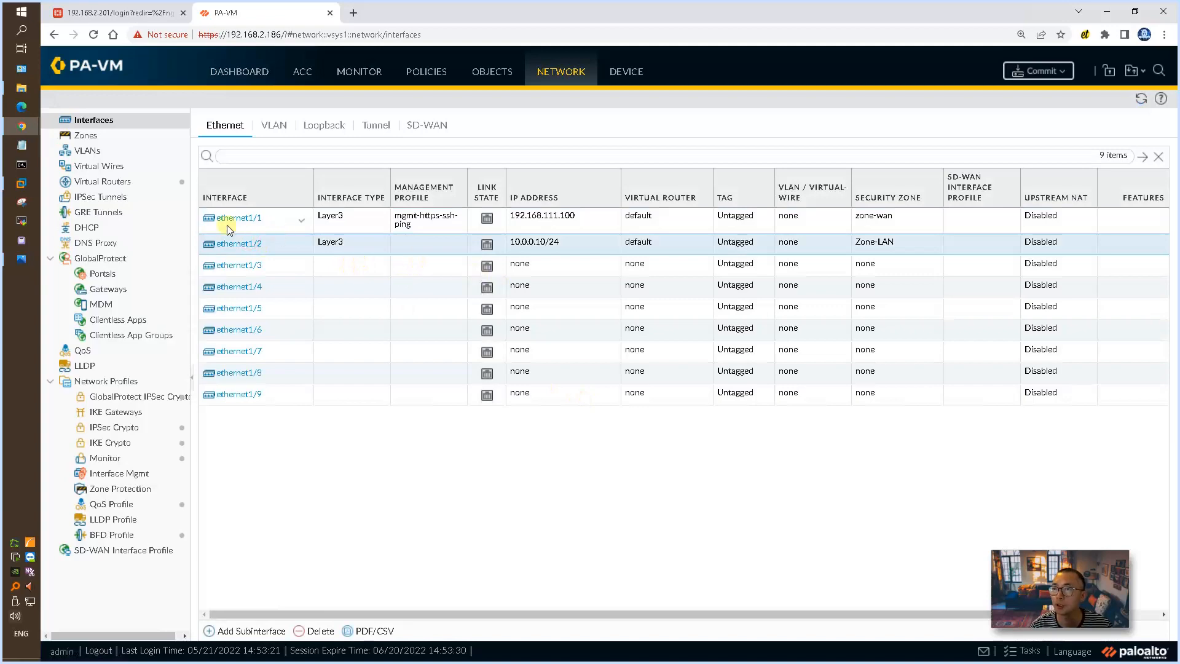
click(241, 243)
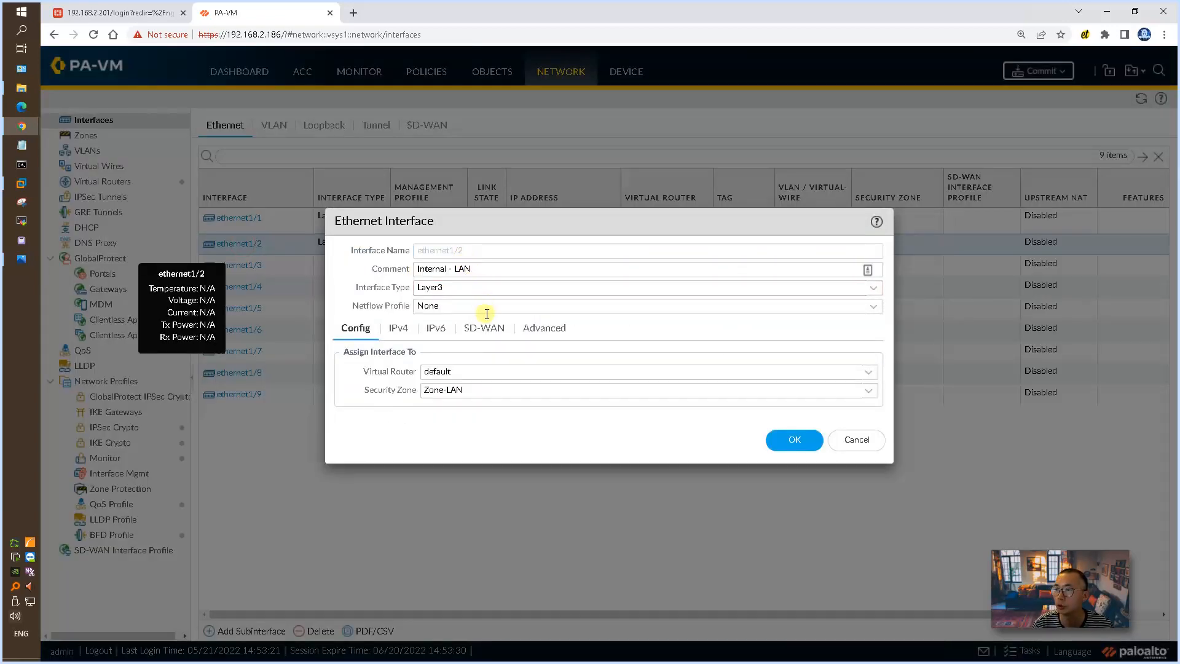
click(528, 328)
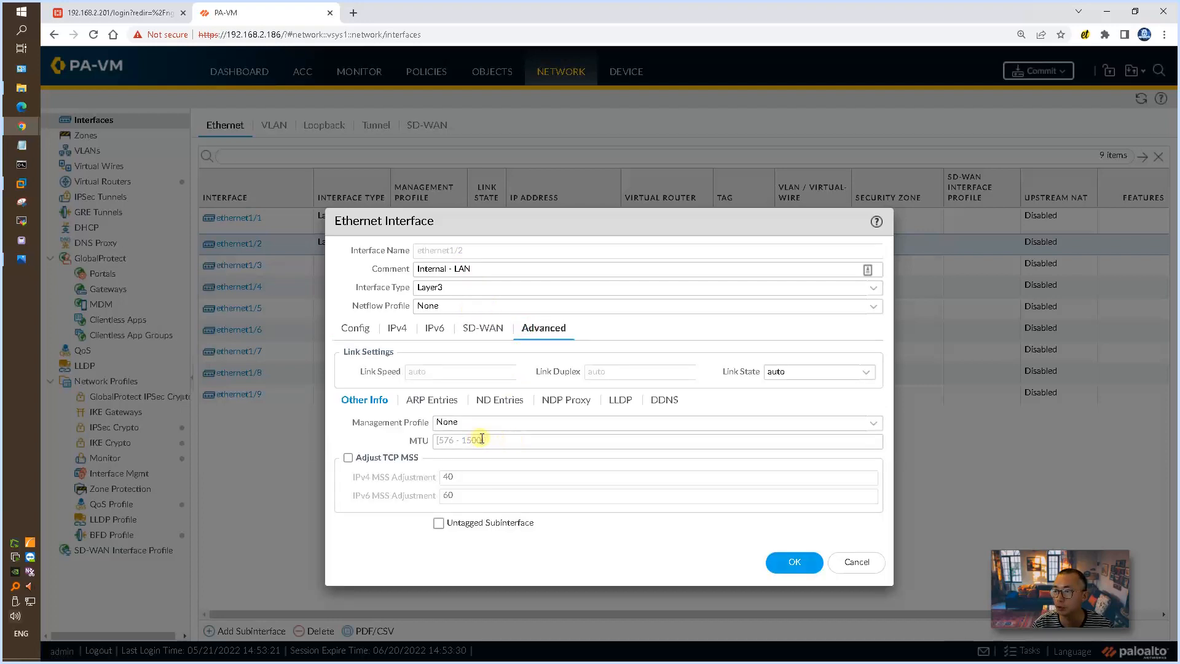
click(881, 424)
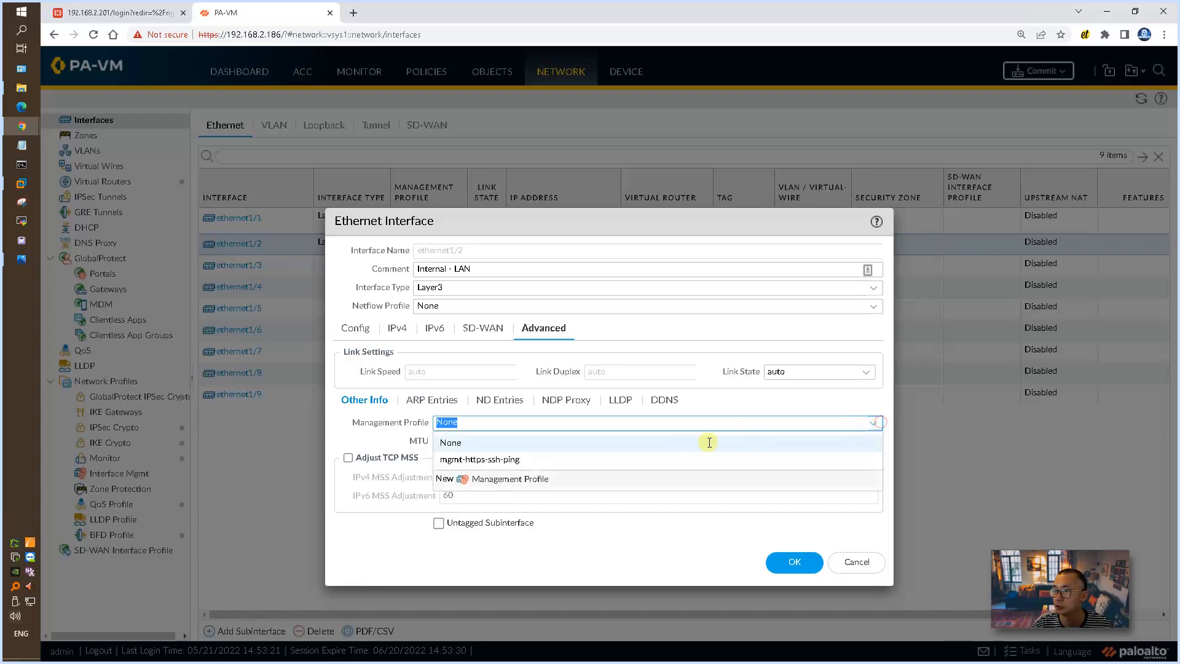
click(486, 458)
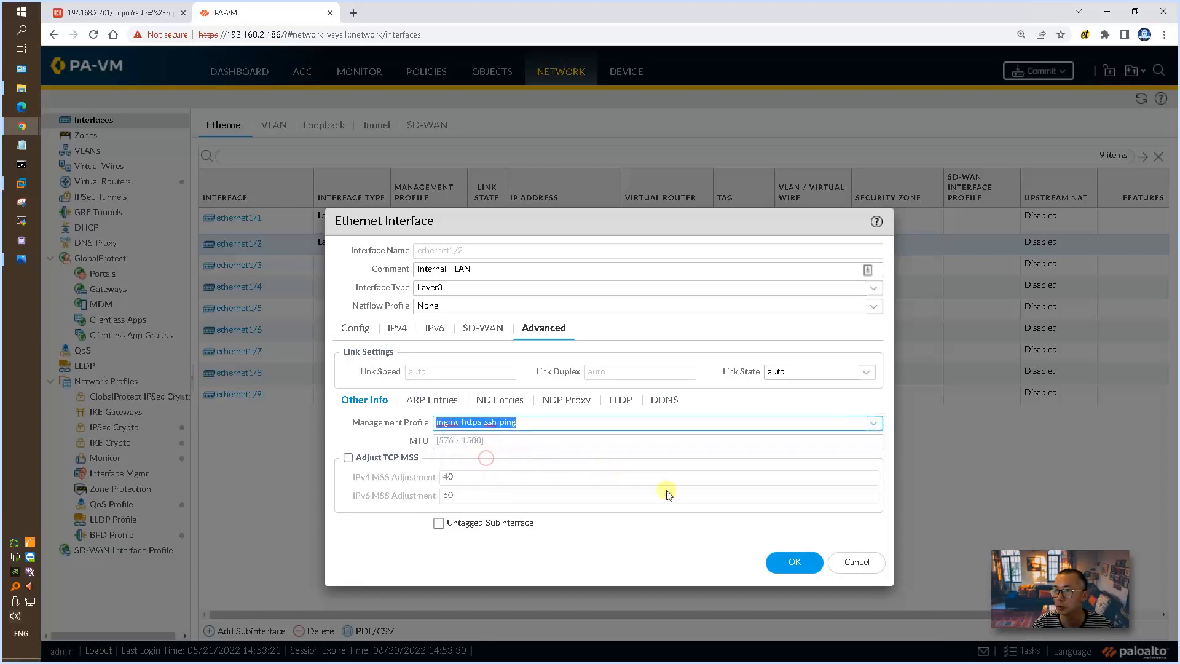
click(787, 562)
click(591, 403)
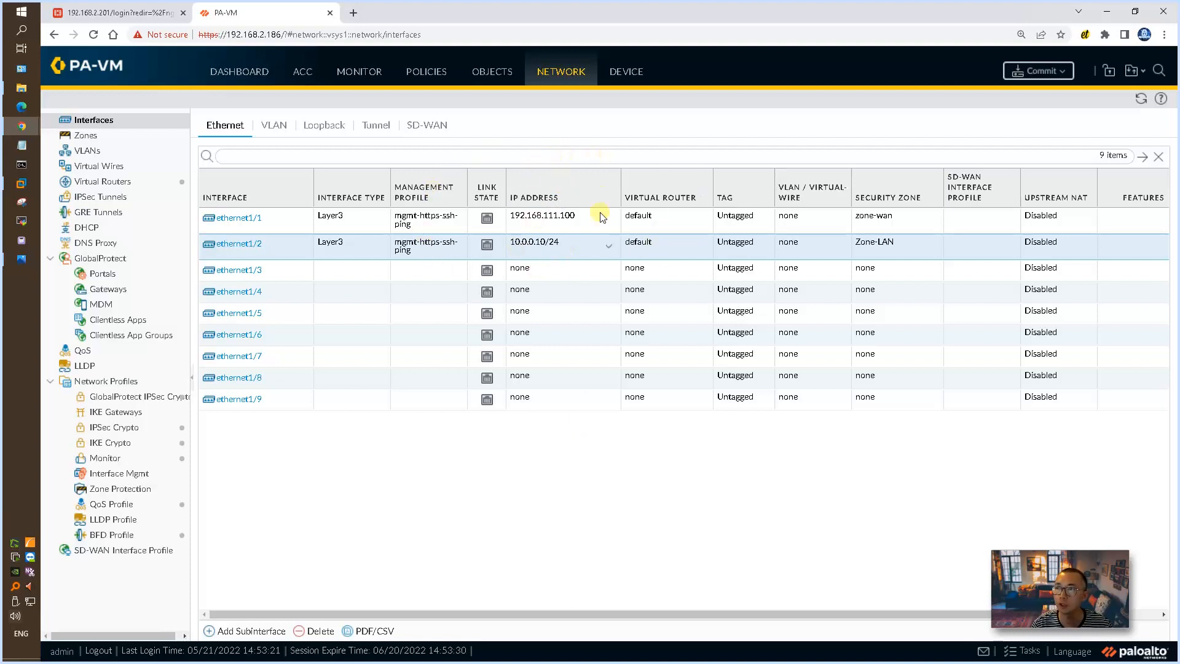
Step: Start a new IPv4 static route in the default virtual router, named default-2-Internet with destination 0.0.0.0/0
click(154, 183)
click(222, 160)
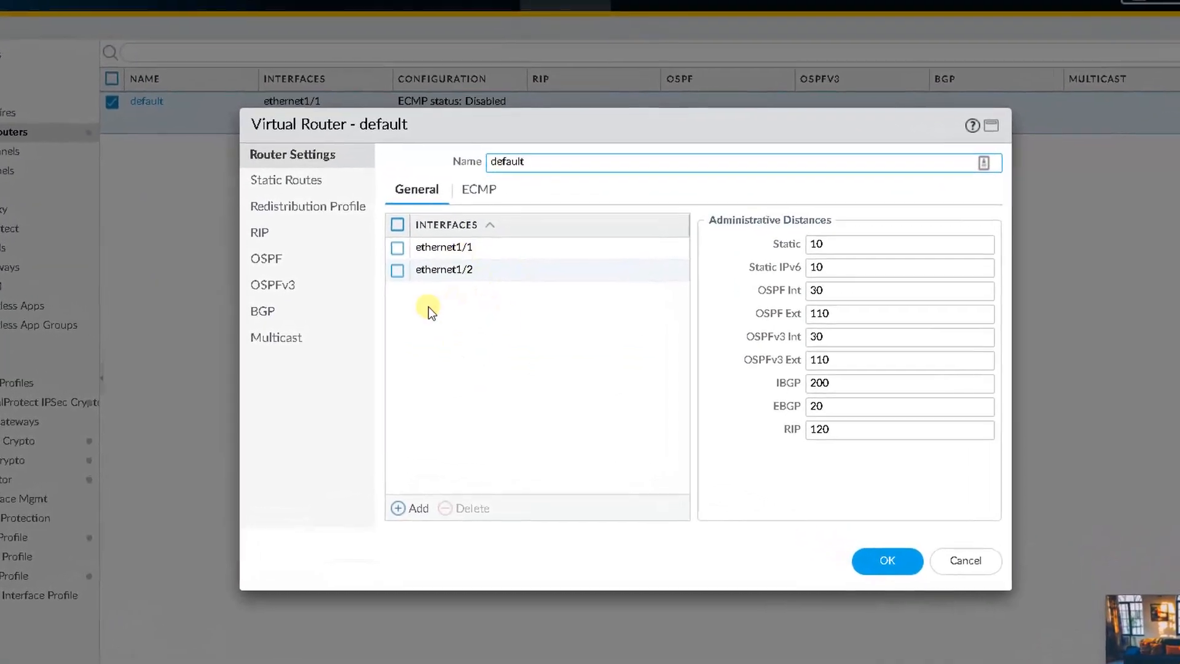
click(294, 180)
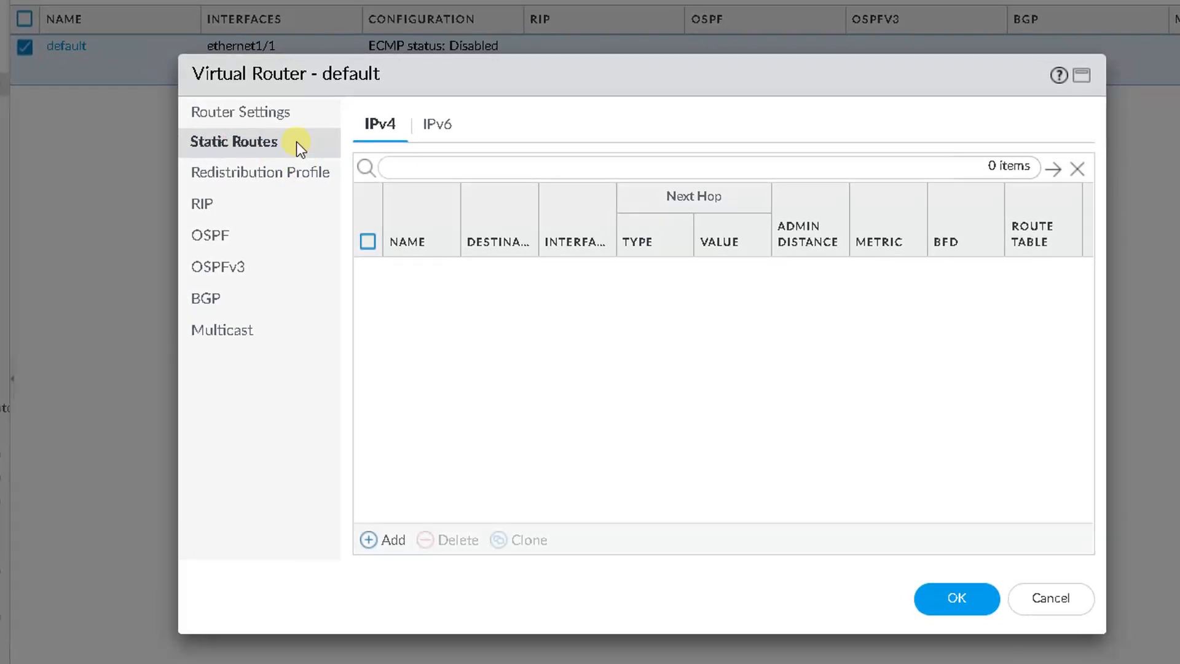
click(398, 541)
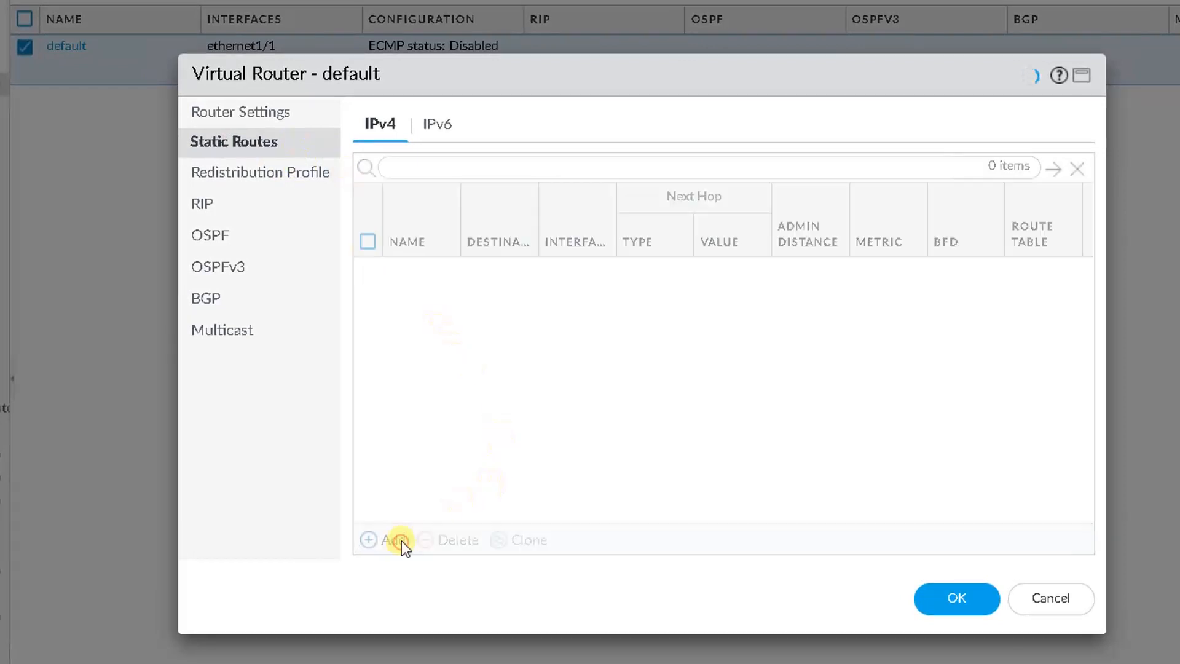
click(514, 112)
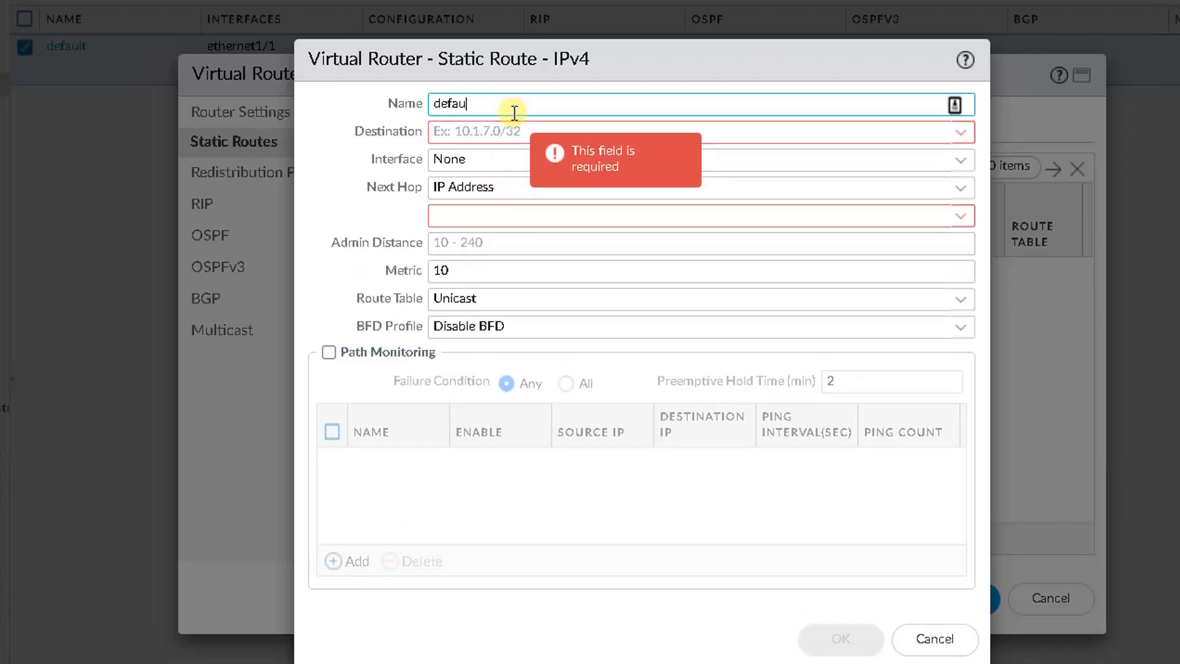
text(default-2-l)
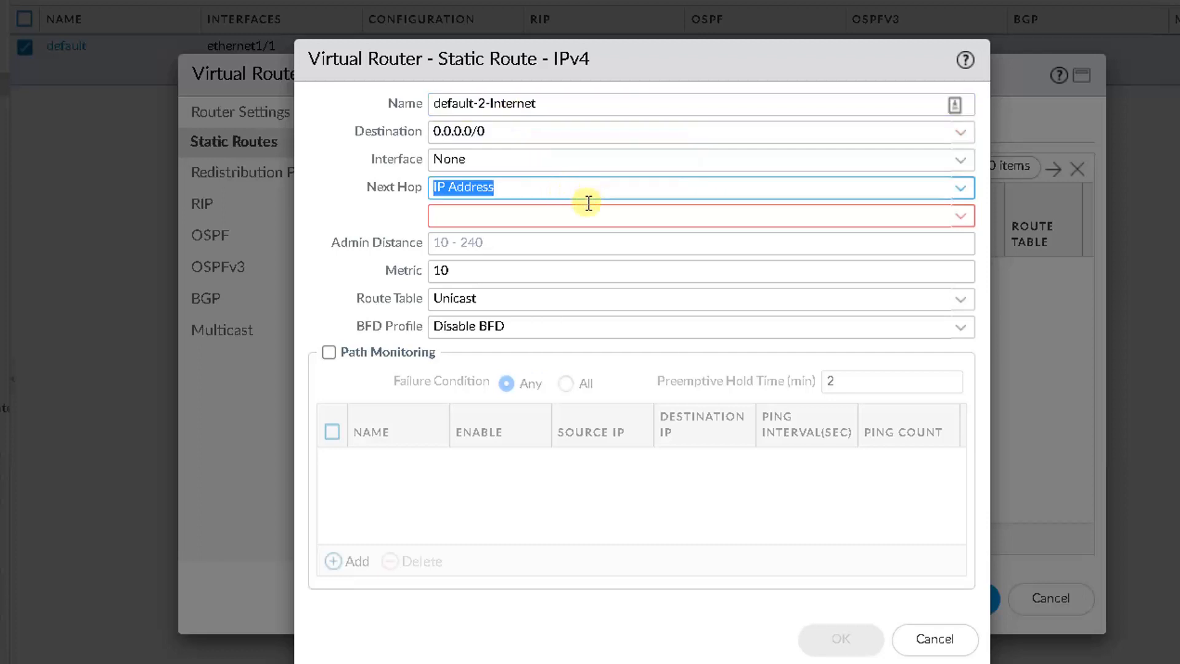
Step: Send the default route out through ethernet1/1 with next hop IP address 192.168.111.2 and save the route
click(587, 214)
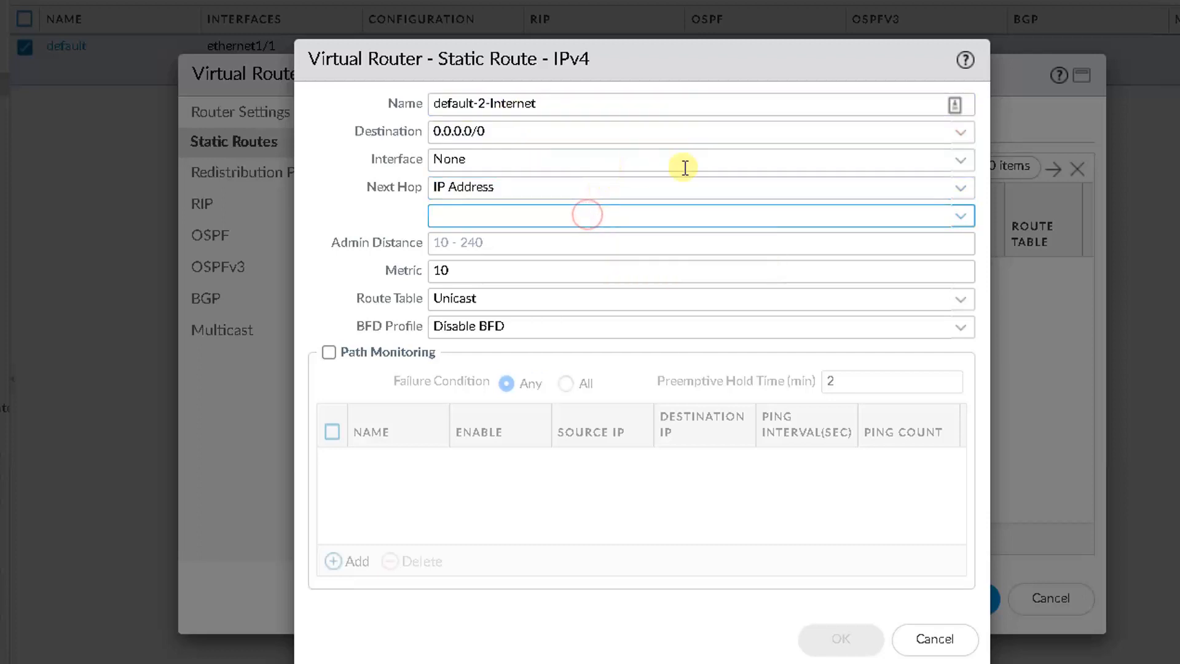
click(961, 161)
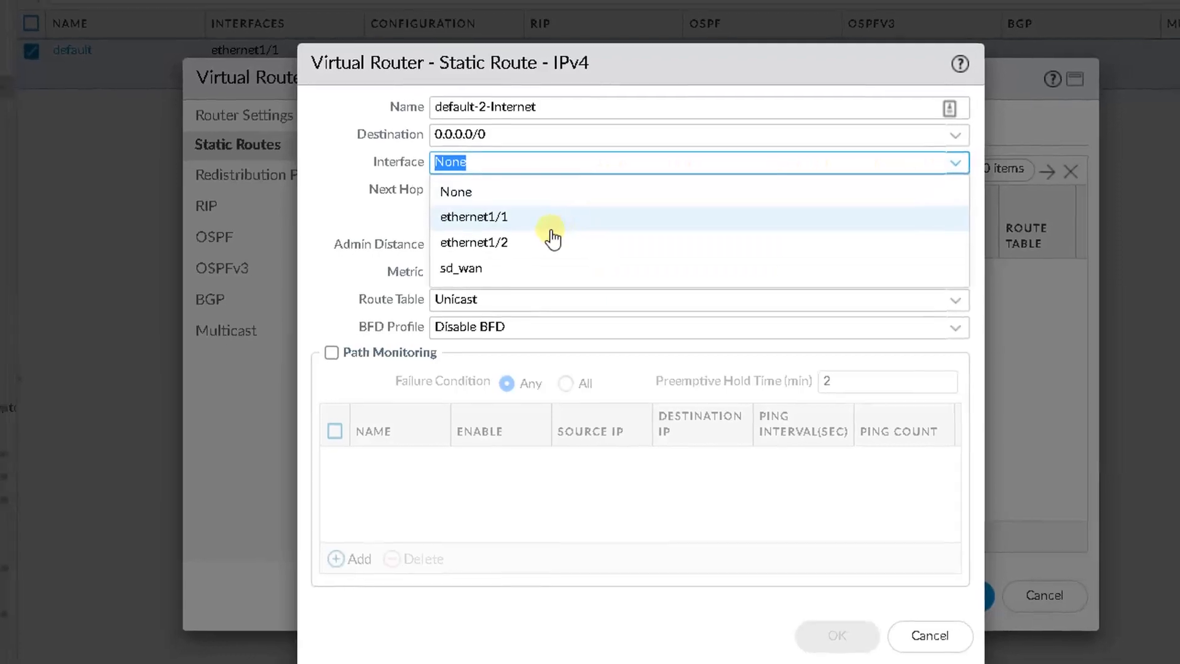
click(551, 228)
click(538, 229)
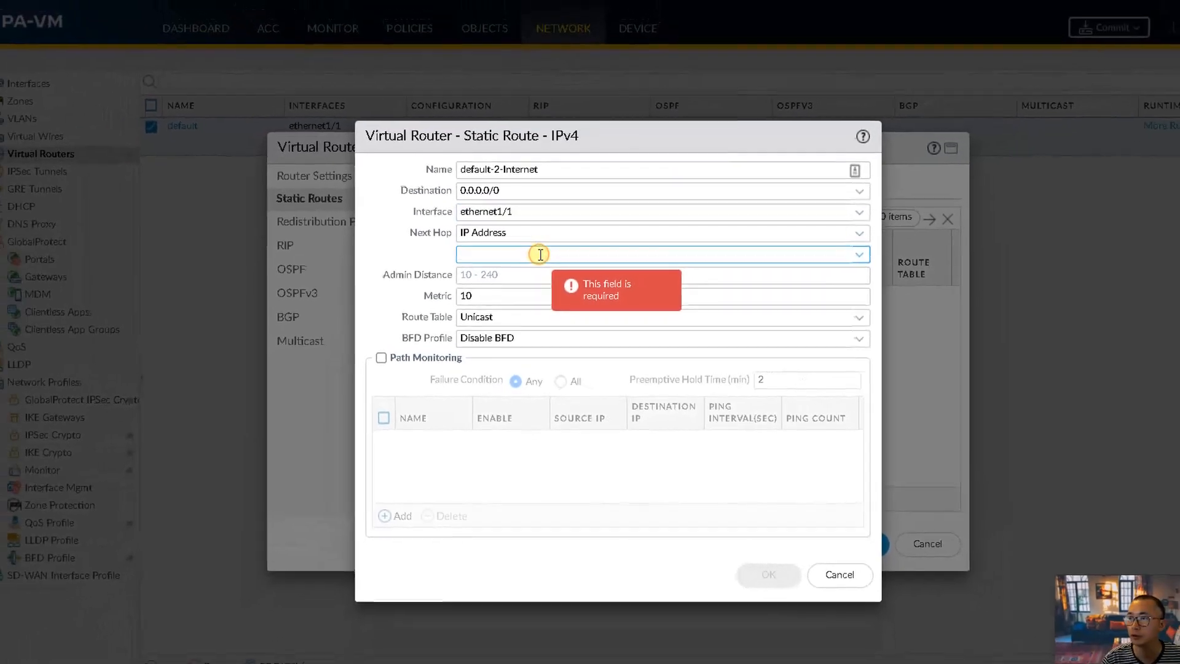
text(192.168)
text(.111.2)
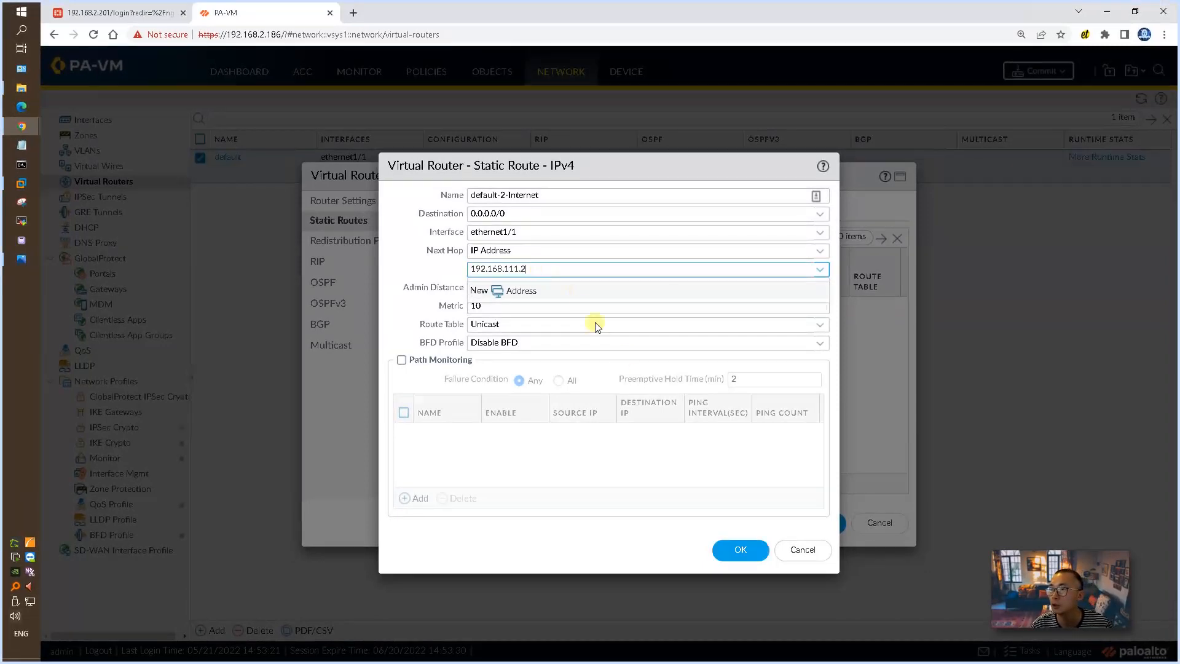
click(754, 549)
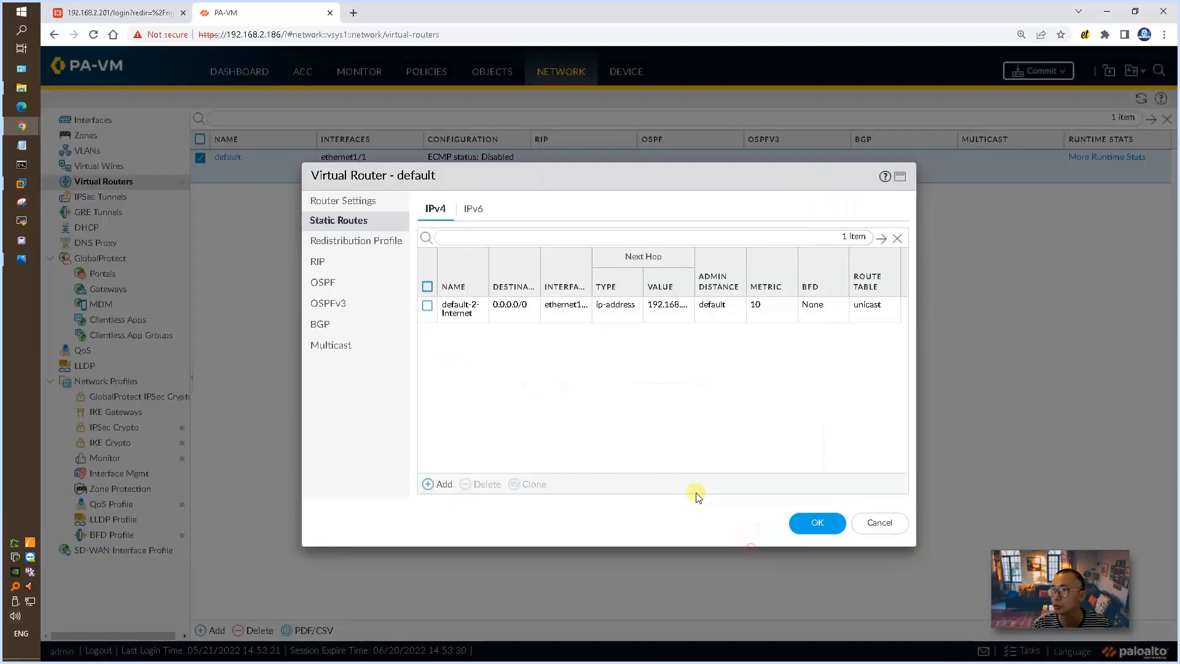
Step: Save the default virtual router and start a new security policy rule named internal-2-internet-allow-any
click(820, 525)
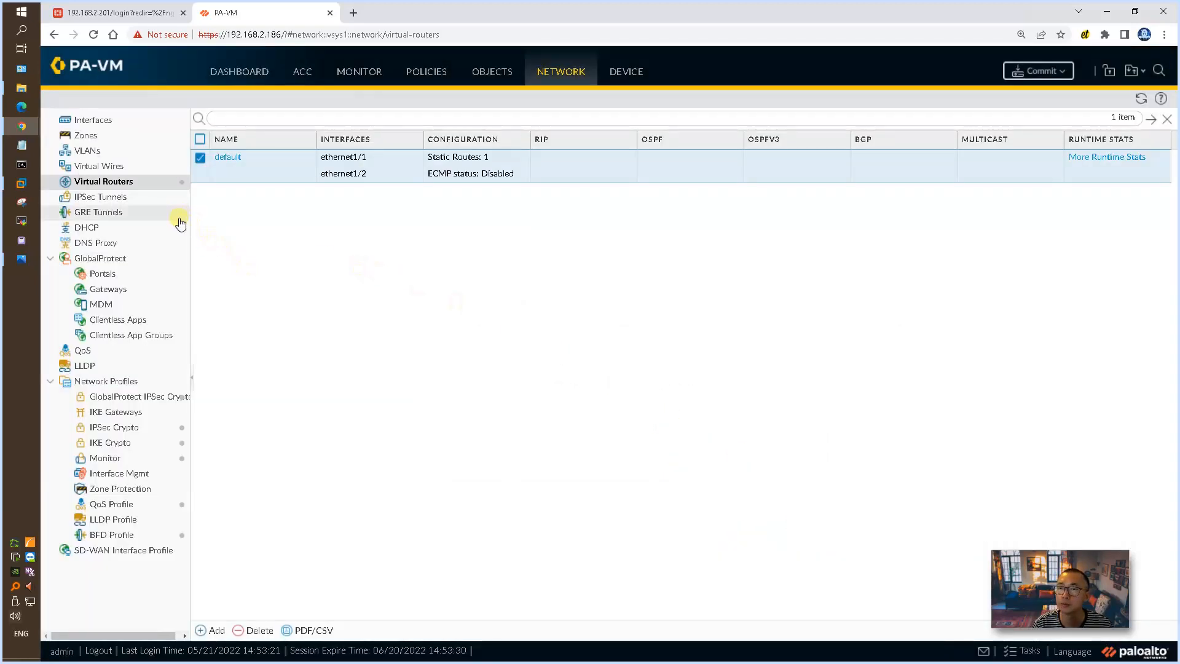
click(427, 73)
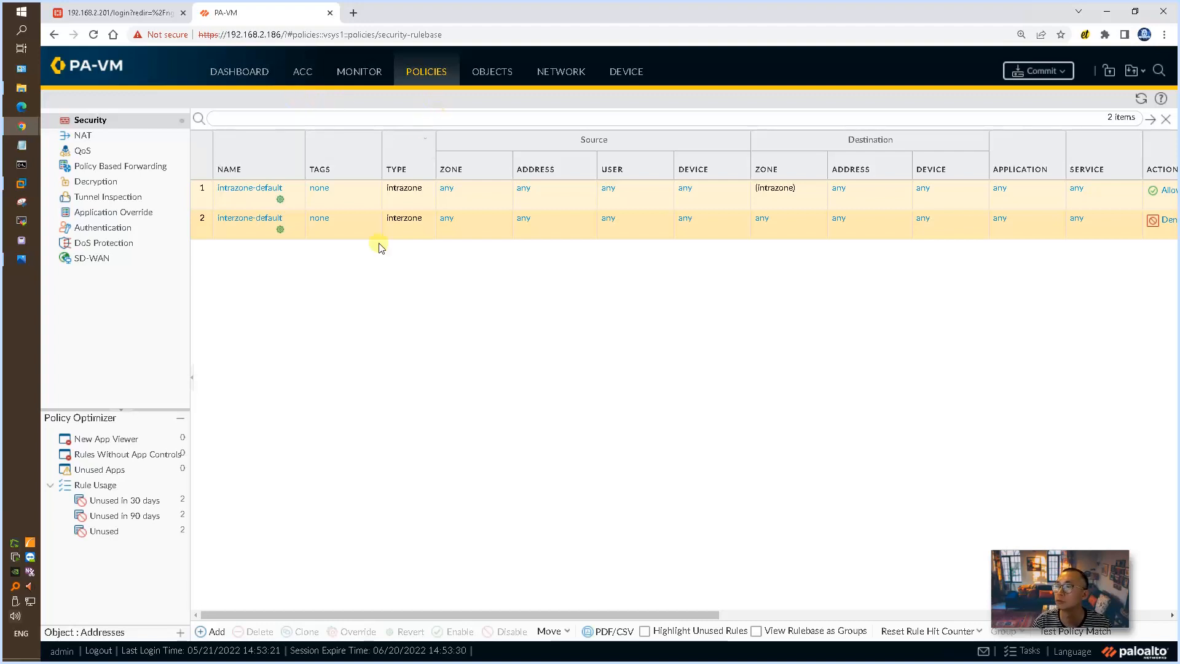
click(217, 631)
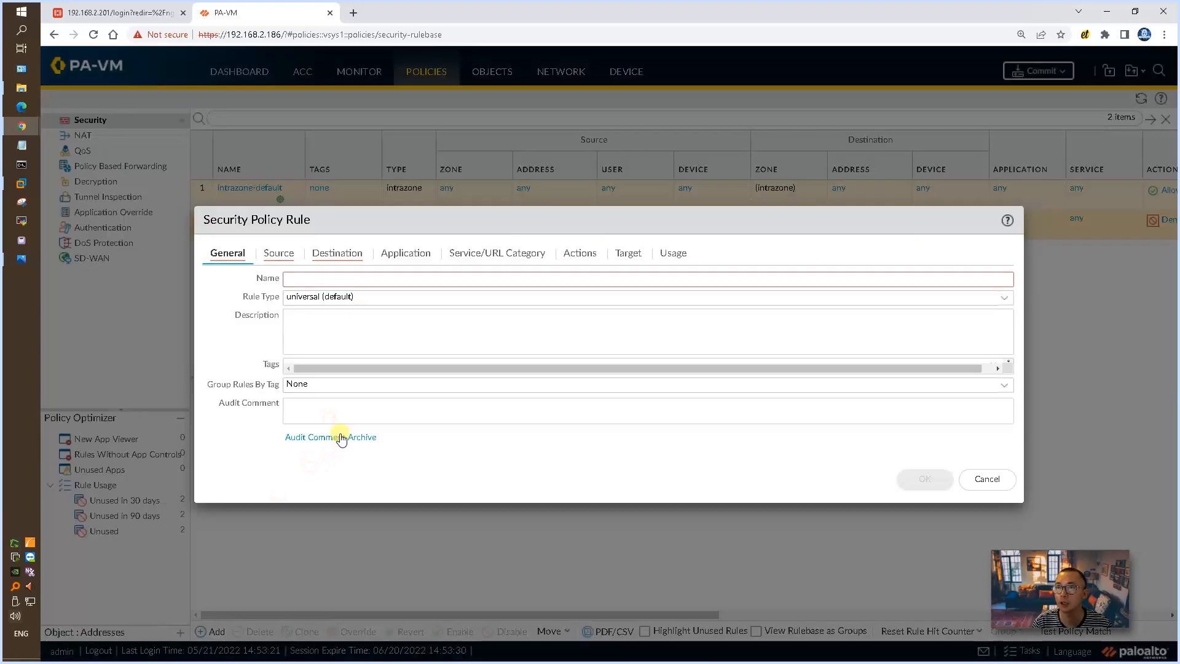
click(319, 278)
text(internal-2-internet-allow-any)
click(331, 328)
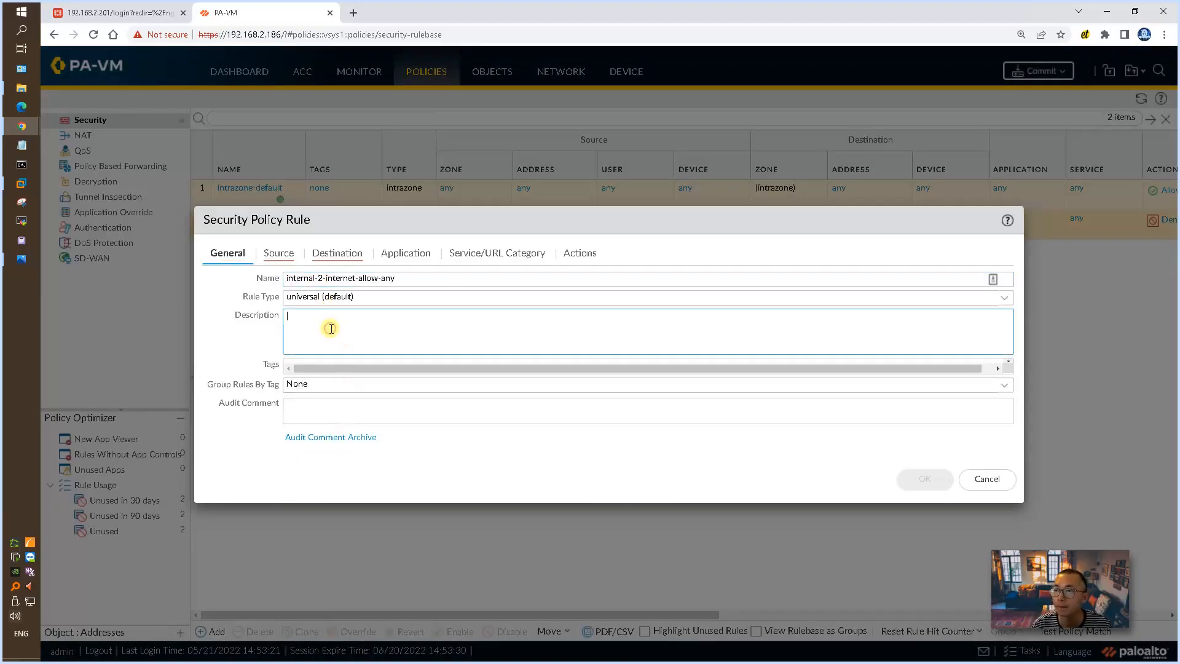
Step: Set the security rule's source zone to Zone-LAN and its destination zone to zone-wan
click(277, 253)
click(252, 299)
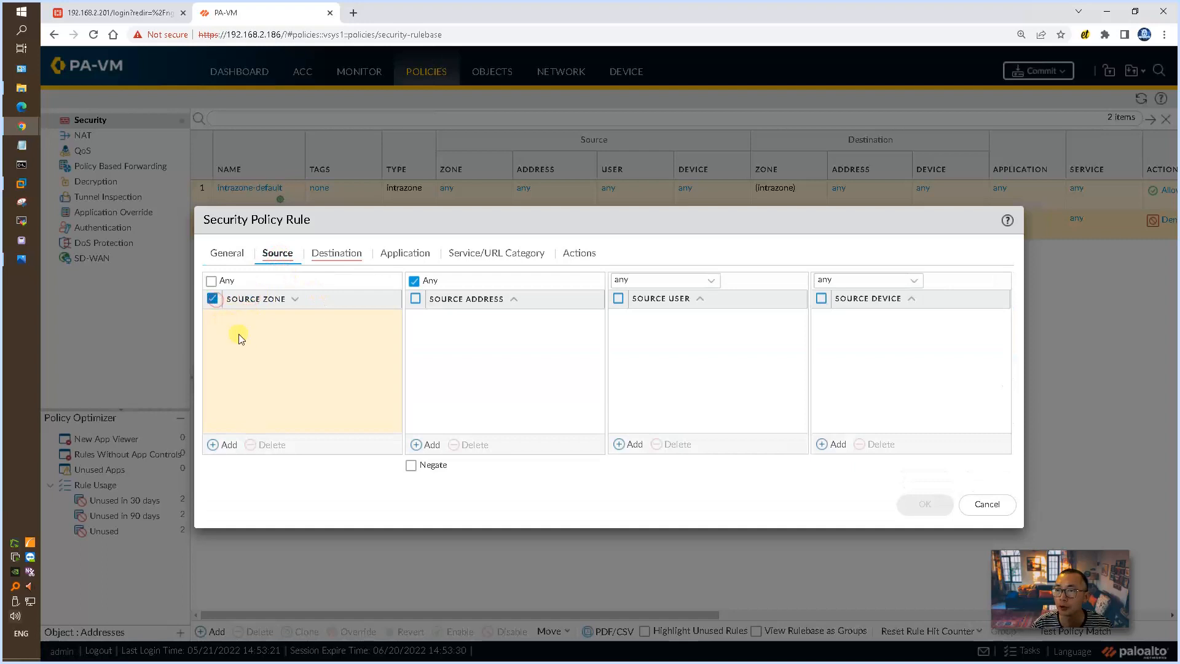
click(225, 445)
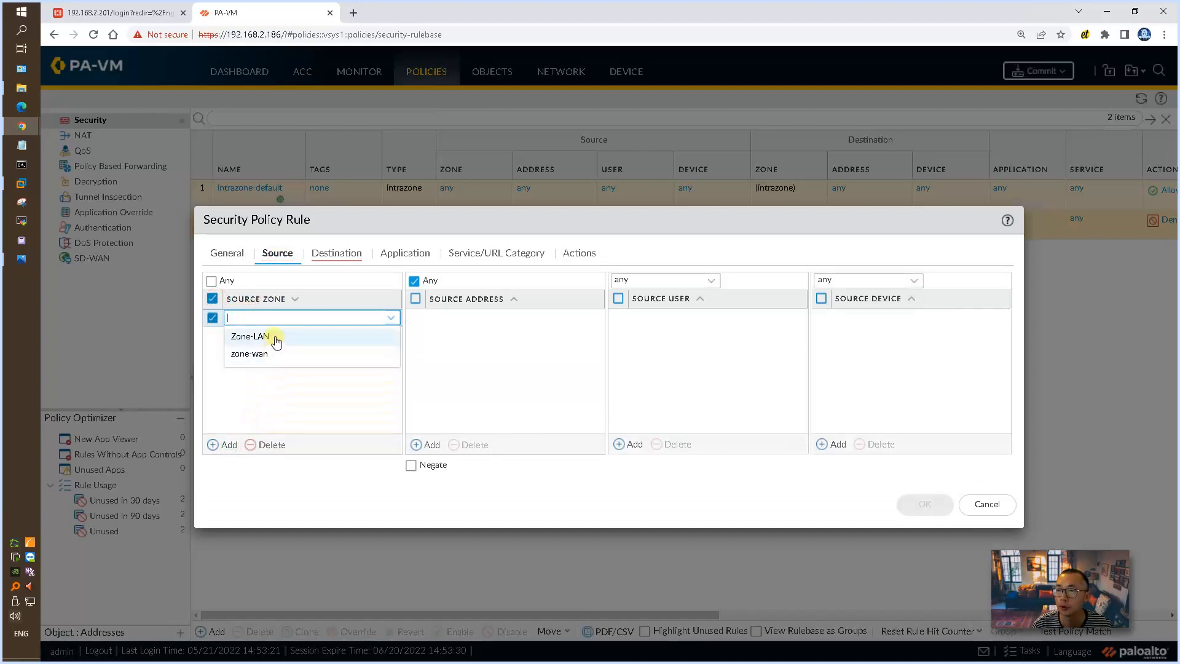
click(276, 337)
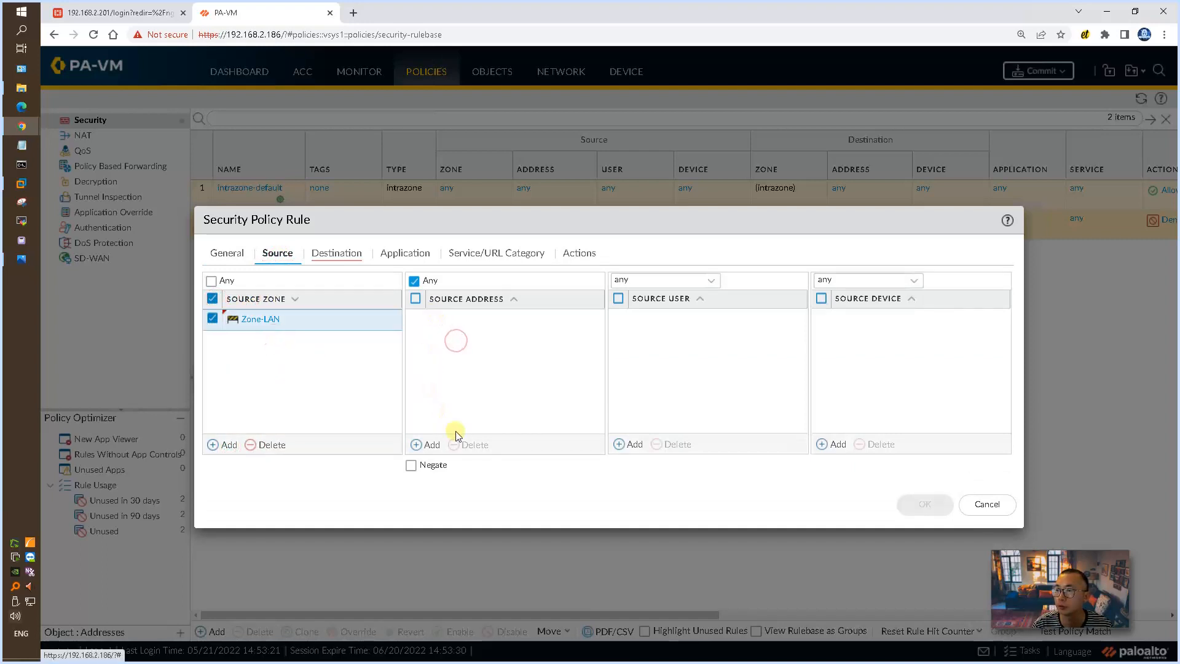
click(338, 263)
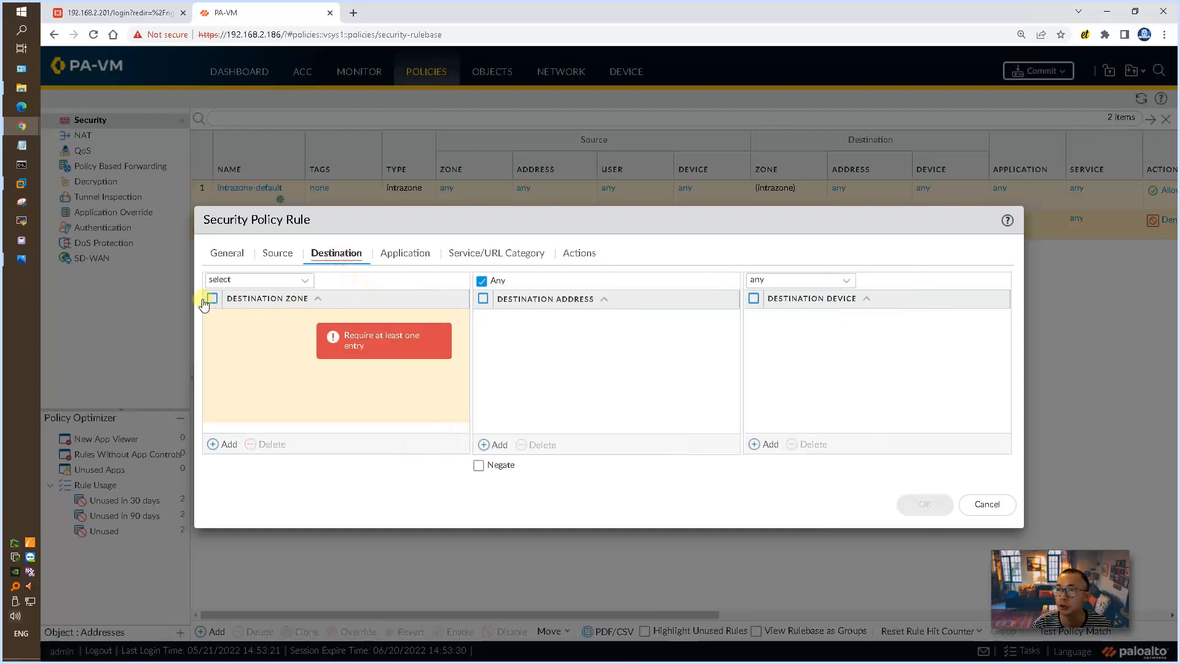
click(225, 444)
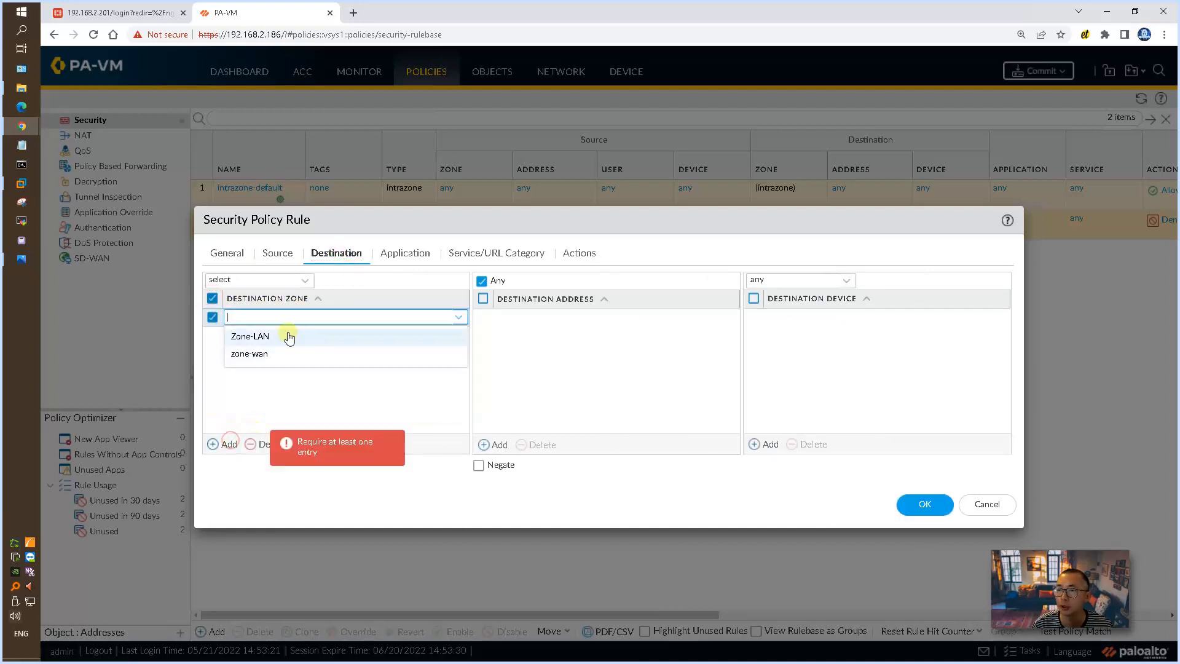
click(262, 354)
click(348, 354)
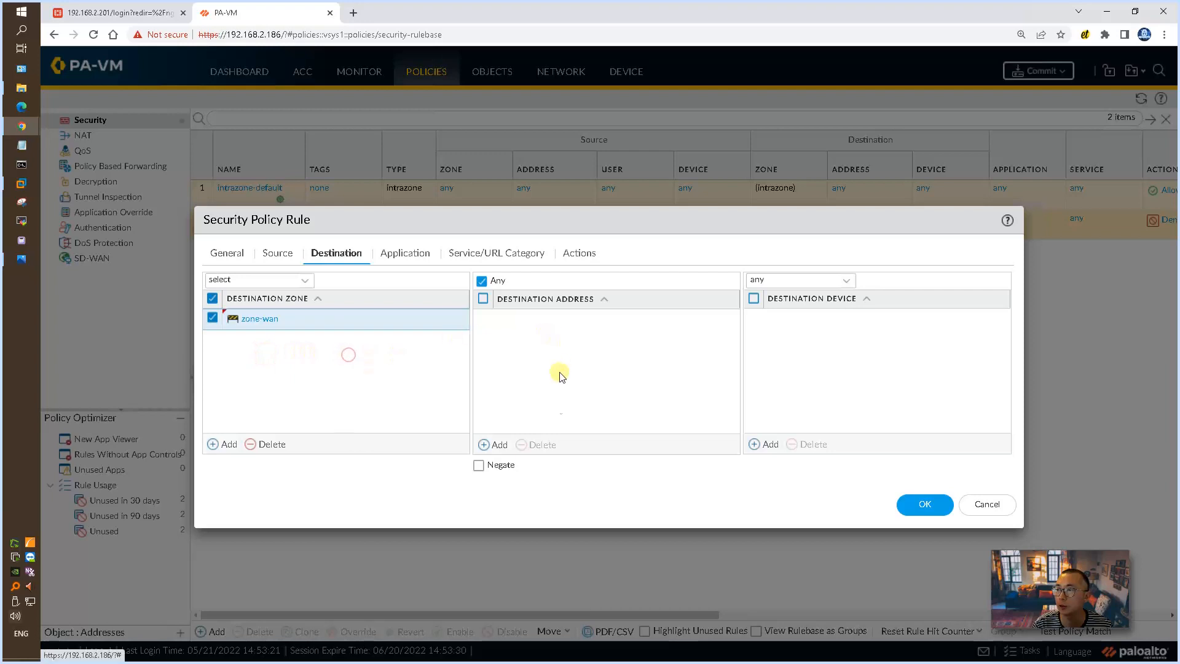
Step: Review the rule's application, service and action settings, keep any application and the Allow action, and save the rule
click(421, 253)
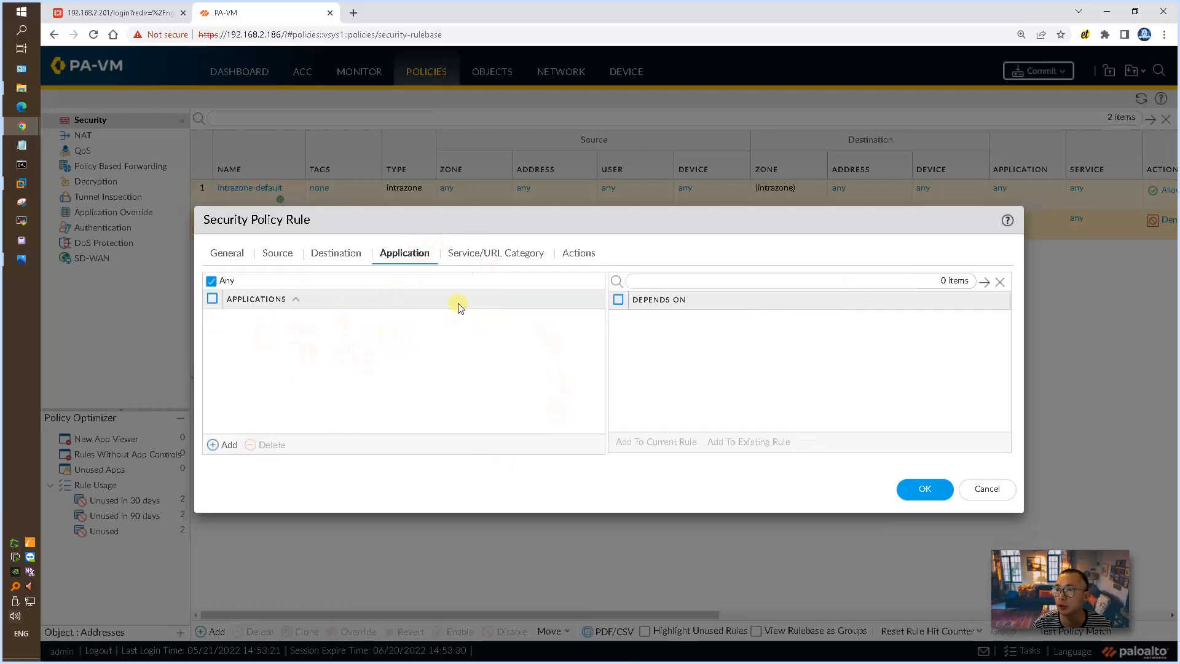
click(473, 254)
click(583, 261)
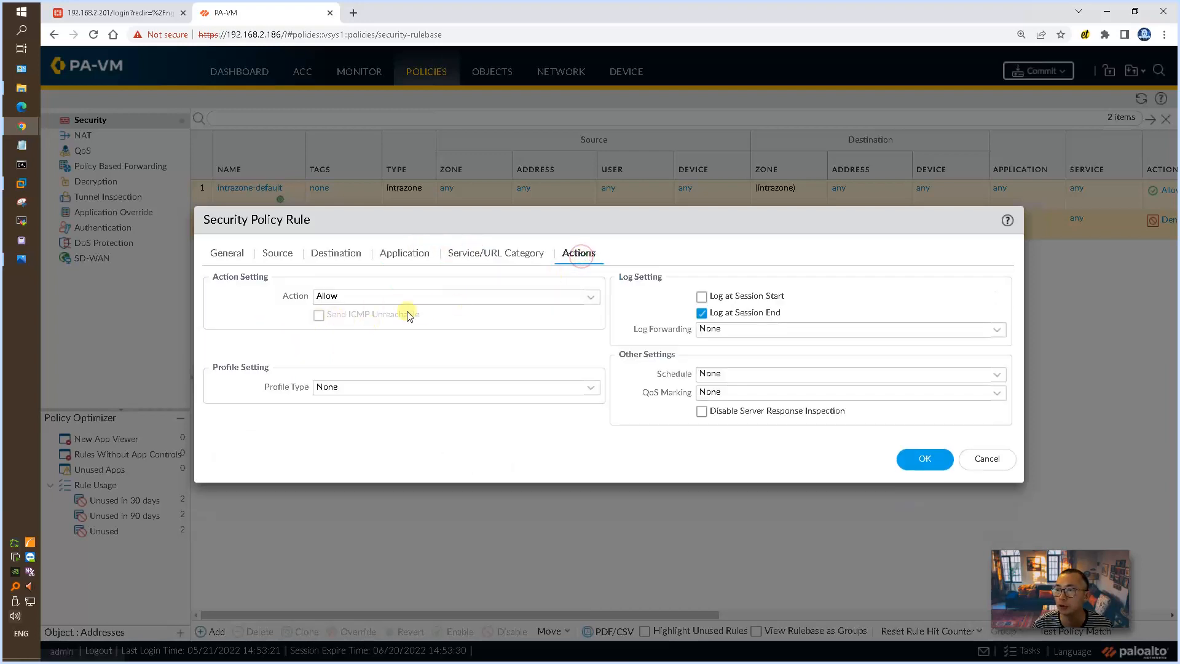
click(920, 459)
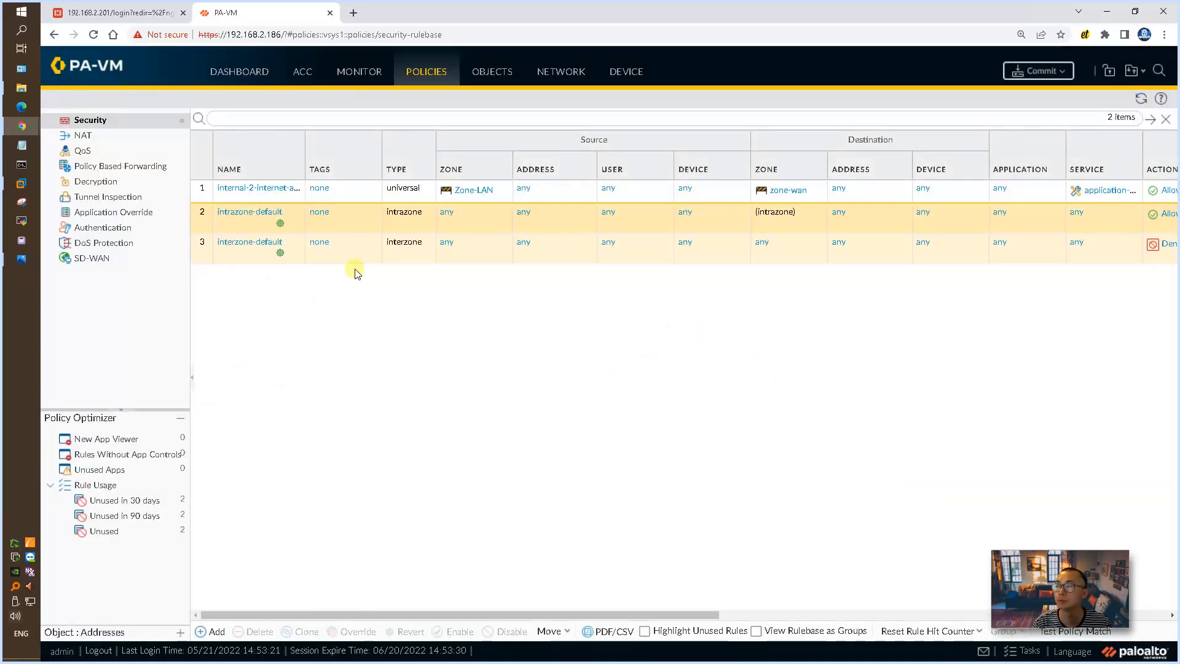
Step: Start a new NAT policy rule named default-internet-nat
click(102, 141)
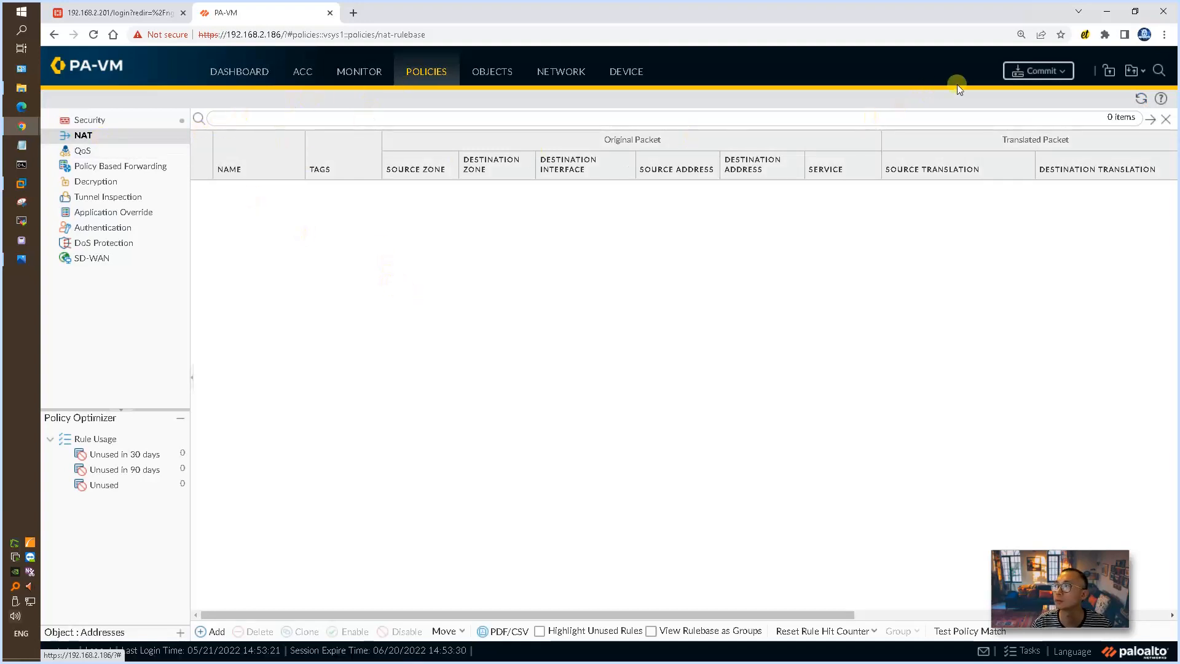
click(215, 631)
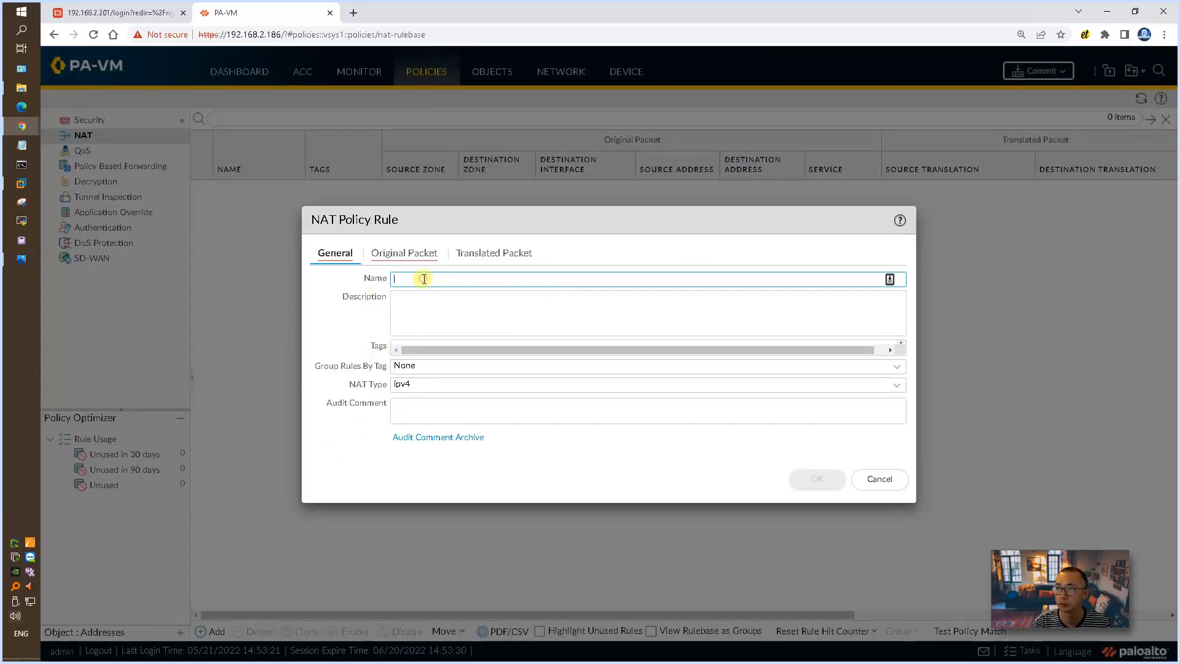
text(default-internet-nat)
click(436, 313)
Step: Match the NAT rule's original packet from source zone Zone-LAN to destination zone zone-wan
click(398, 253)
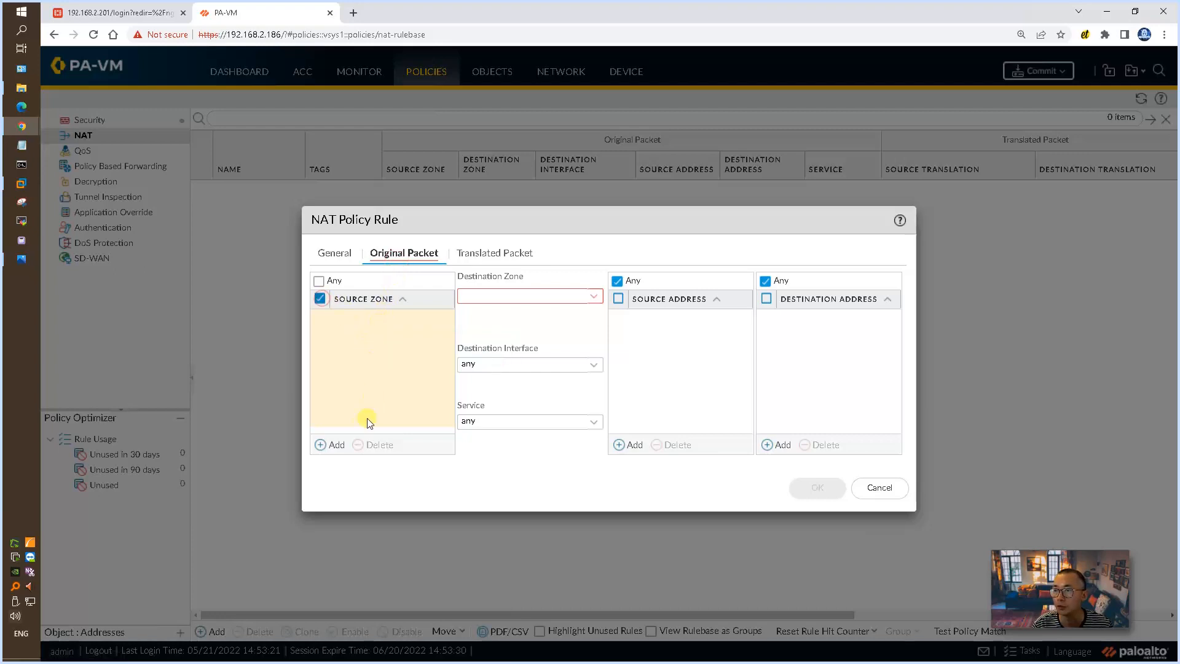
click(335, 444)
click(377, 343)
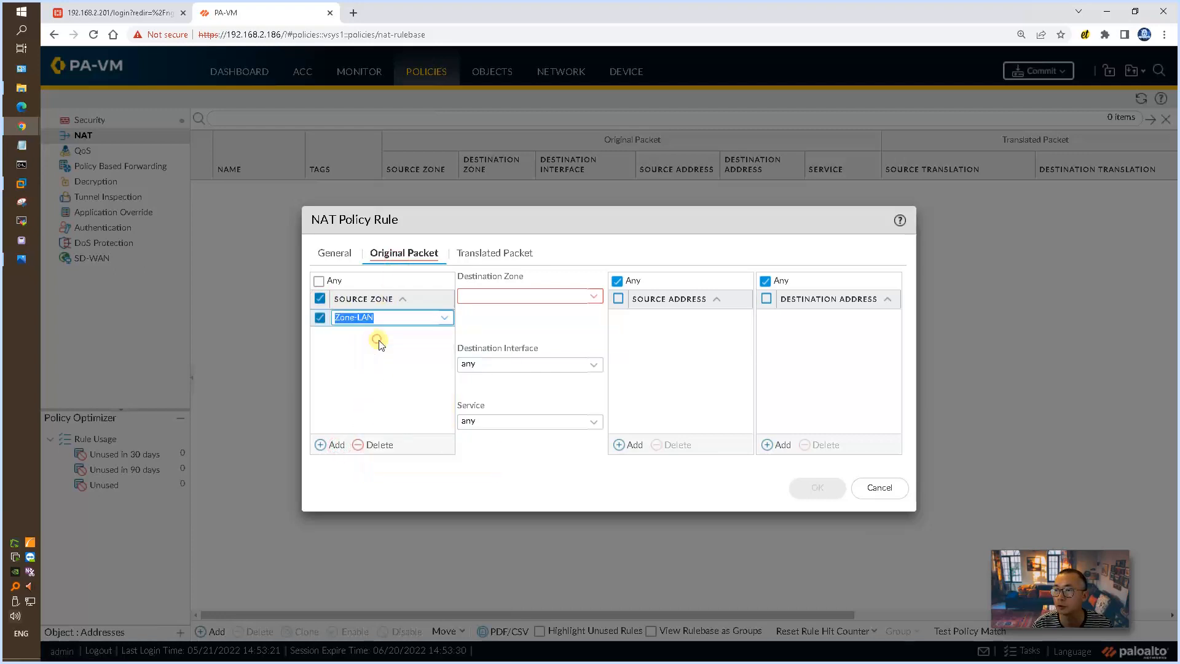
click(586, 469)
click(592, 297)
click(510, 332)
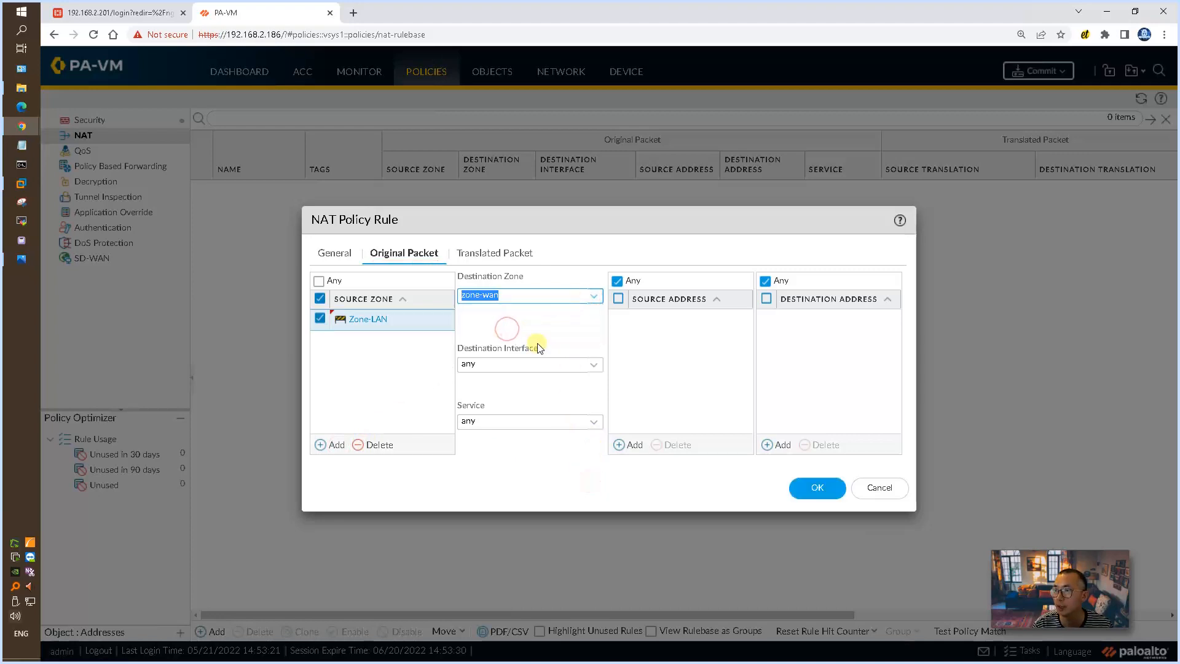
Step: Set the NAT rule's source address translation to Dynamic IP And Port with address type Interface Address
click(511, 253)
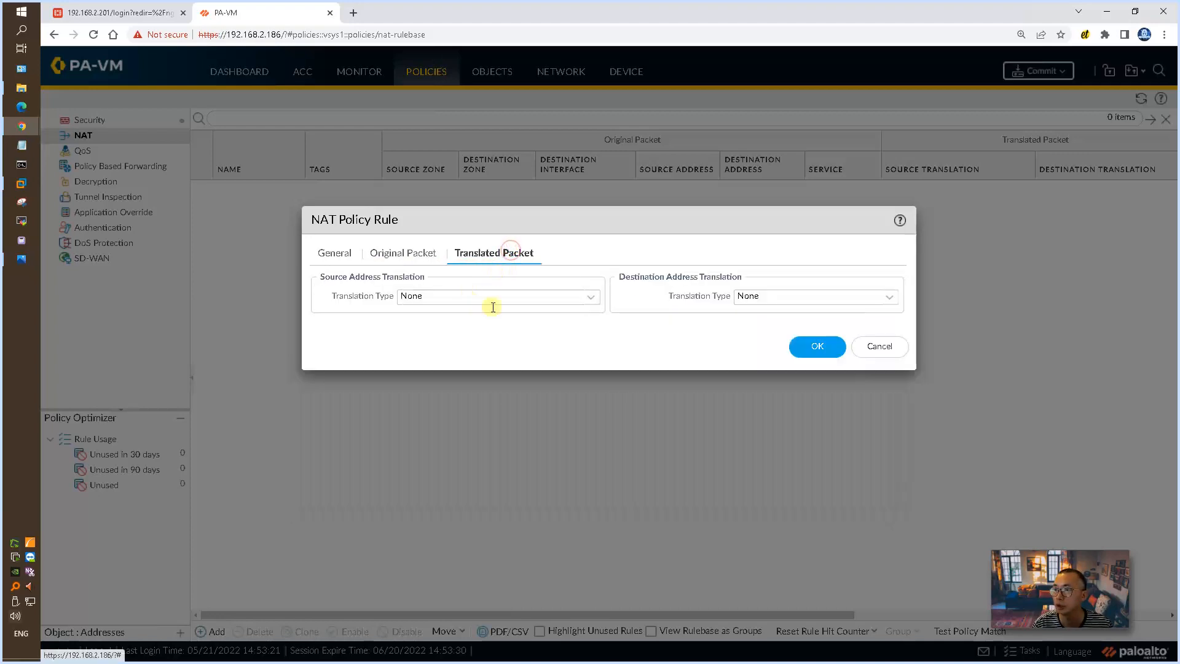
click(590, 298)
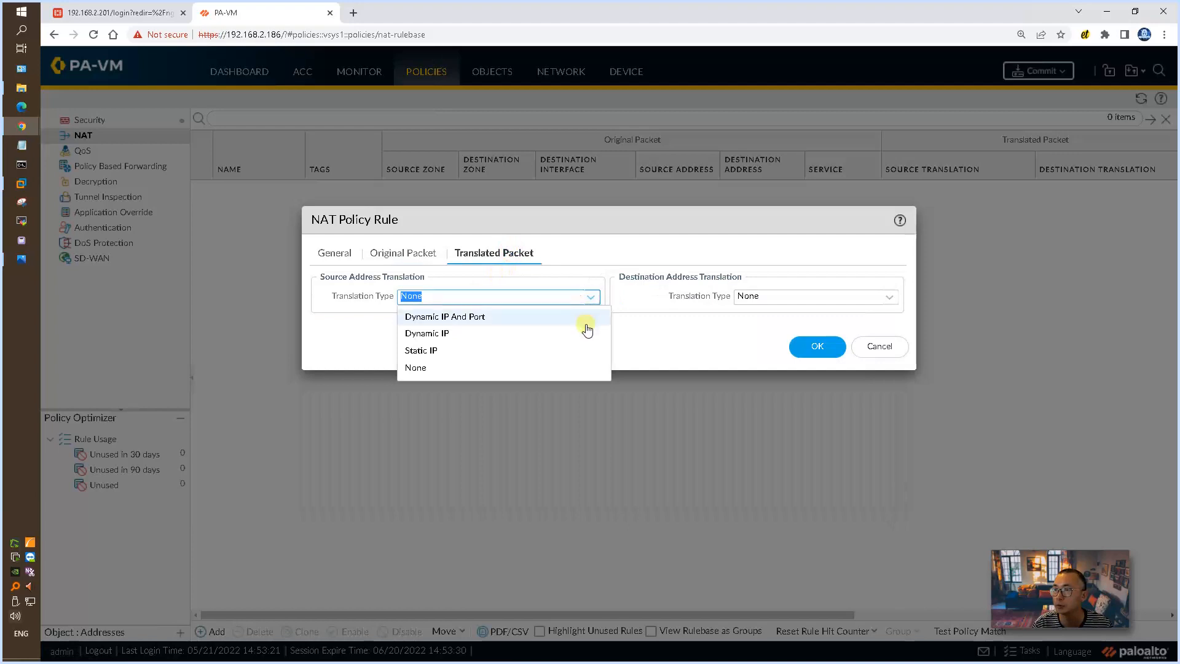
click(587, 319)
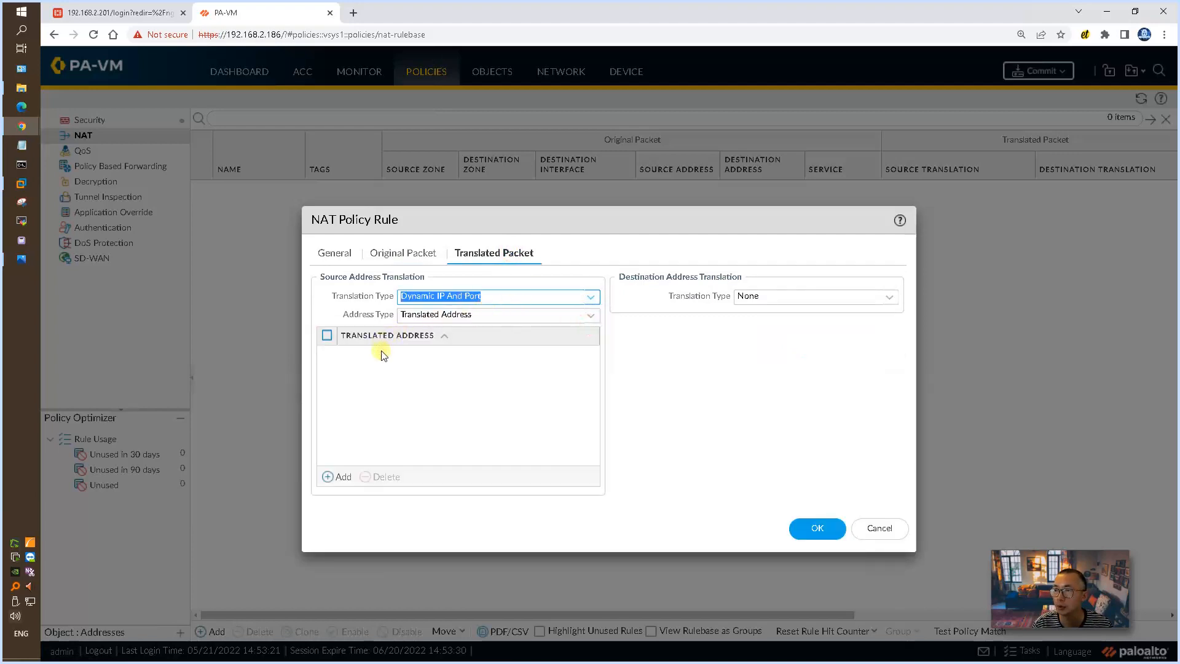
click(590, 315)
click(462, 355)
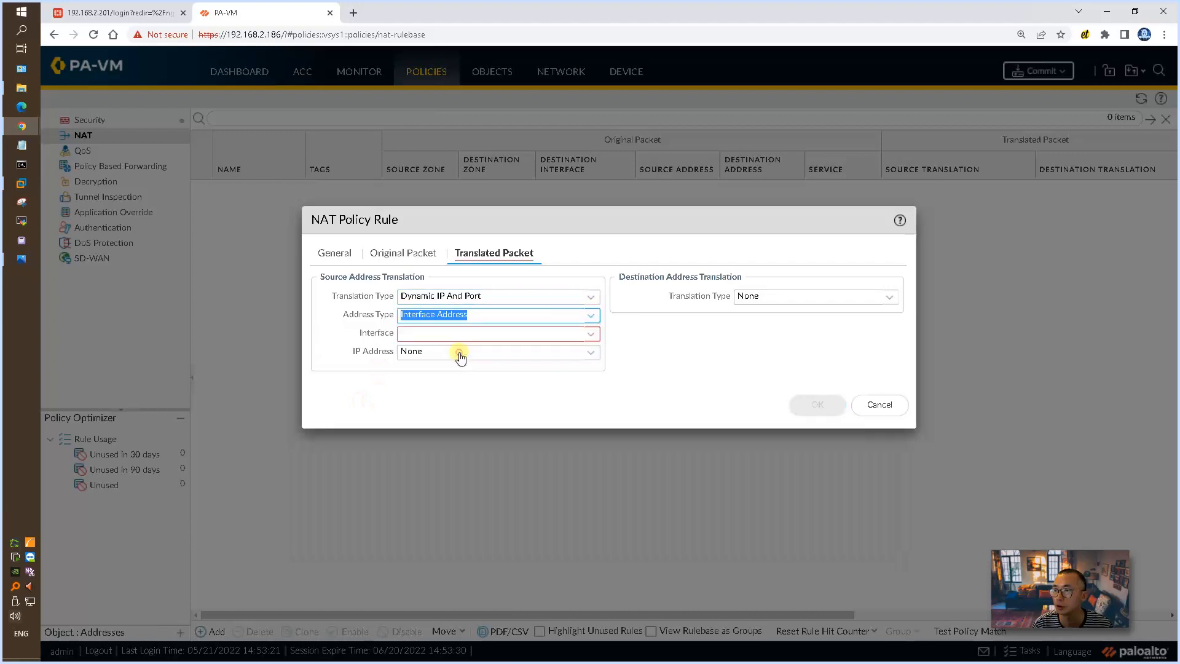
Step: Choose ethernet1/1 as the translation interface, save the NAT rule and commit the configuration
click(591, 334)
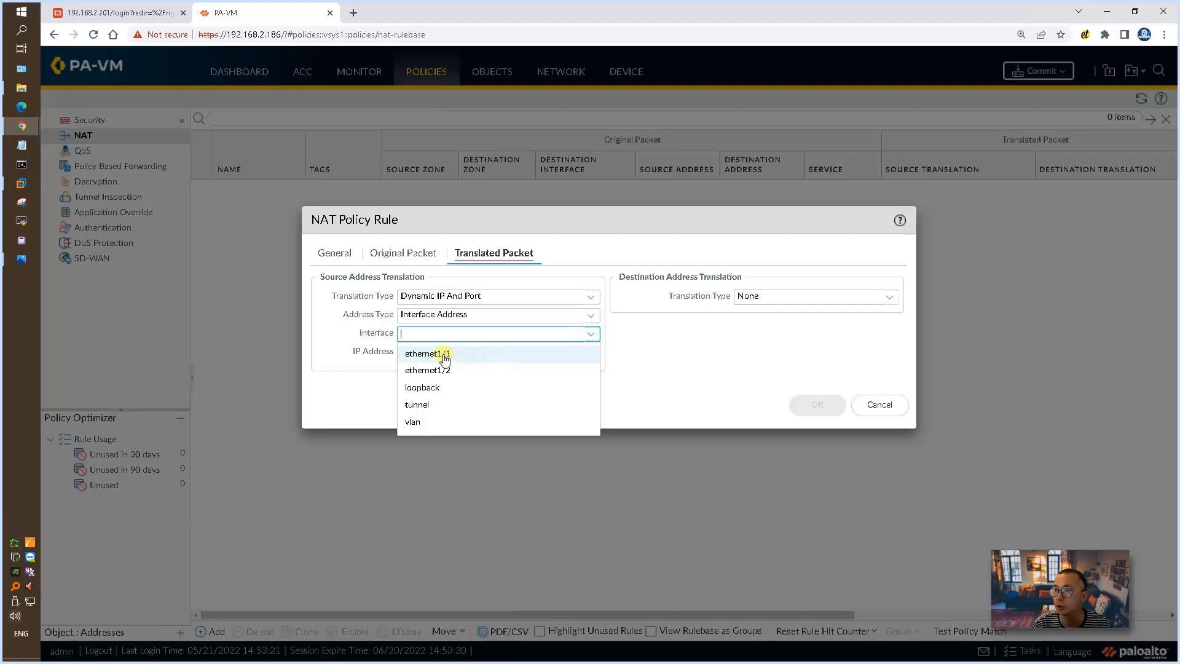
click(444, 355)
click(797, 405)
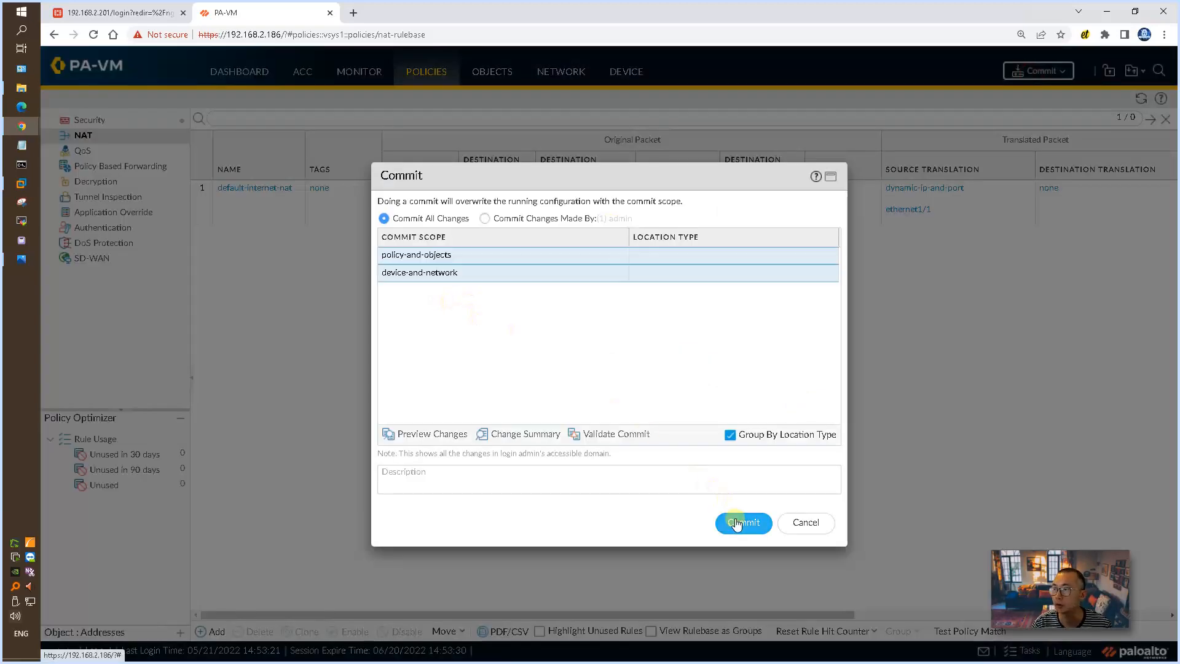
click(739, 522)
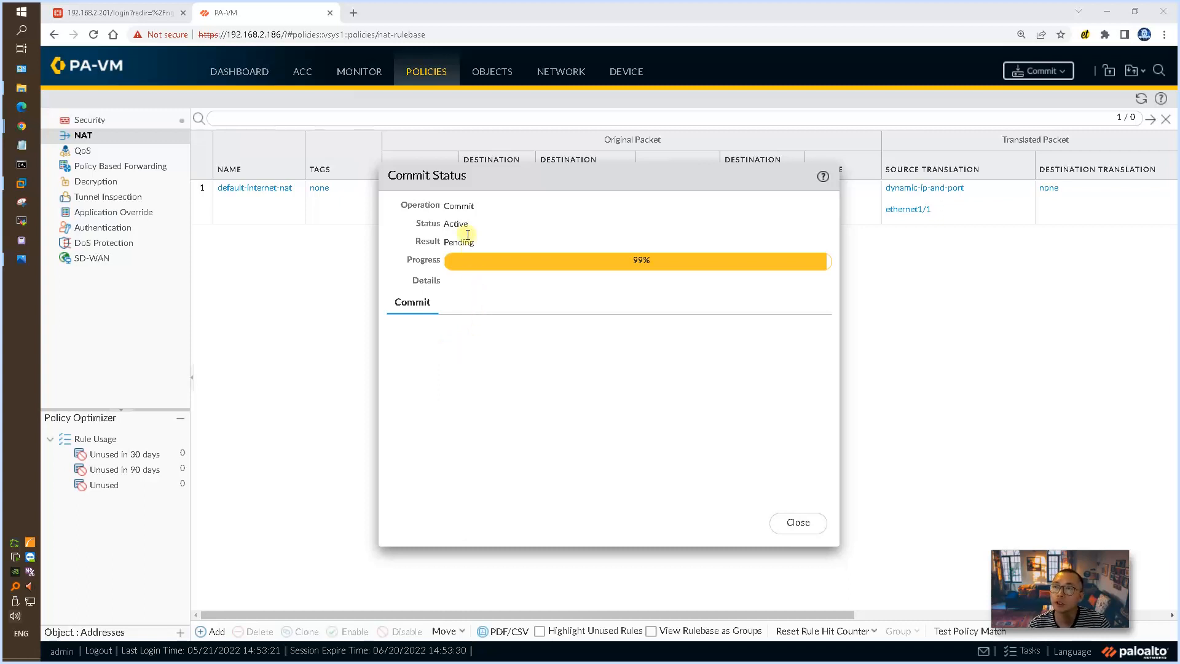
click(300, 36)
click(301, 34)
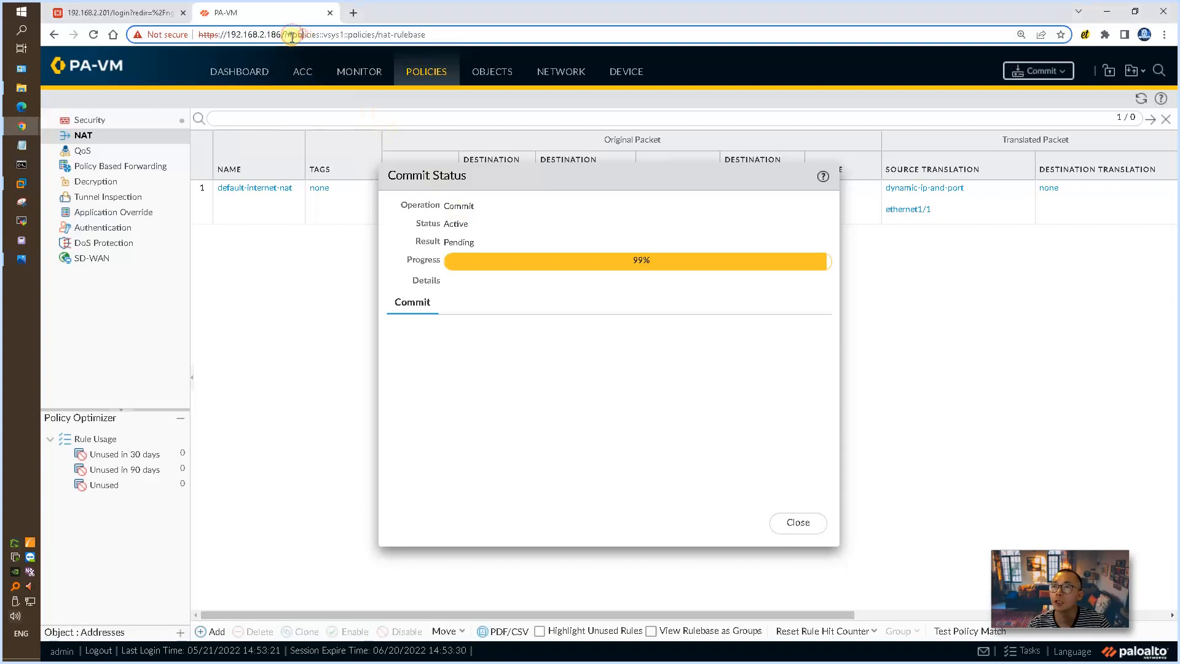
drag(275, 34, 491, 57)
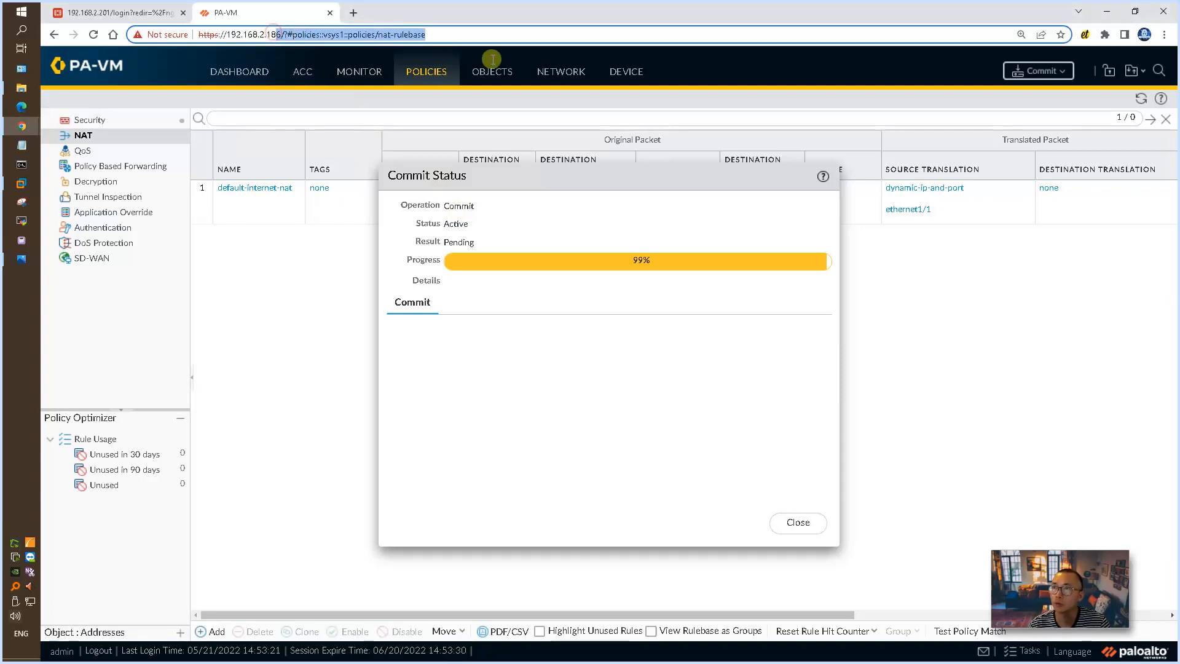
key(BackSpace)
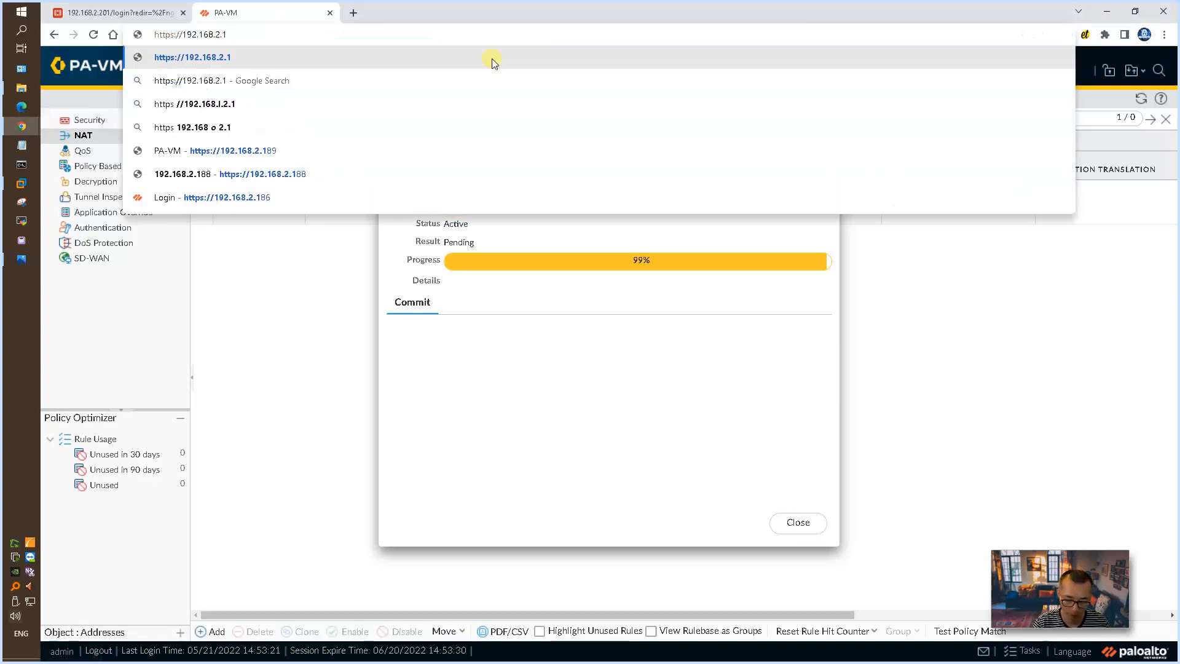
text(01)
key(Return)
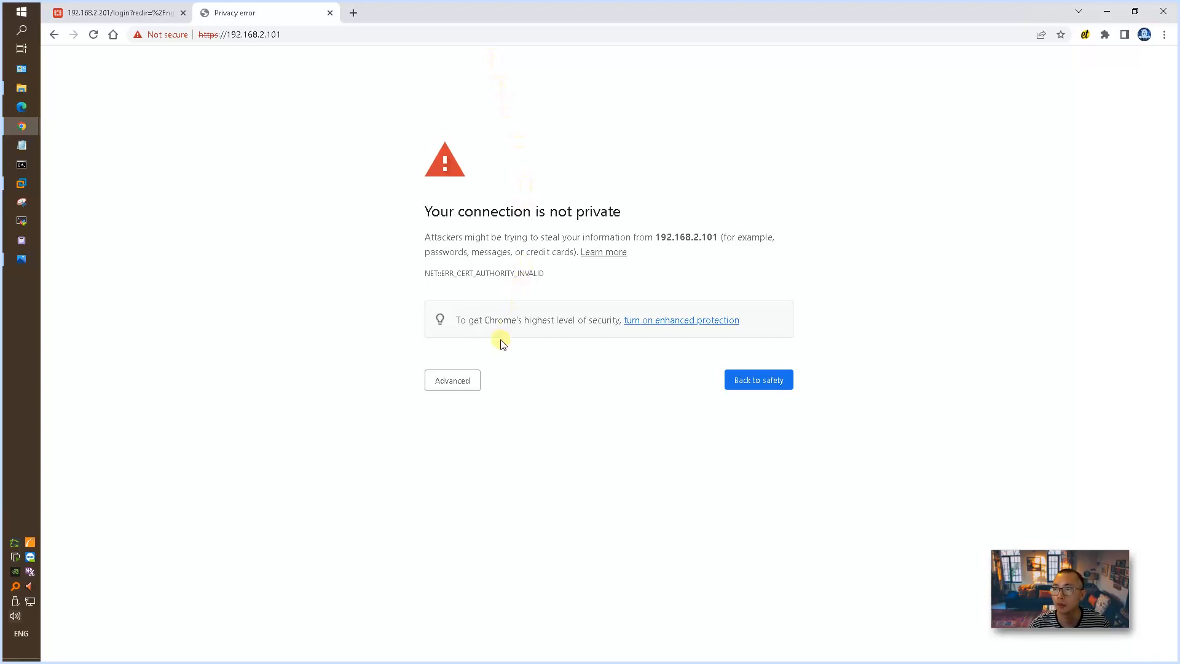
Step: Proceed past the certificate warning and log in to the firewall with the username and password
click(471, 377)
click(518, 475)
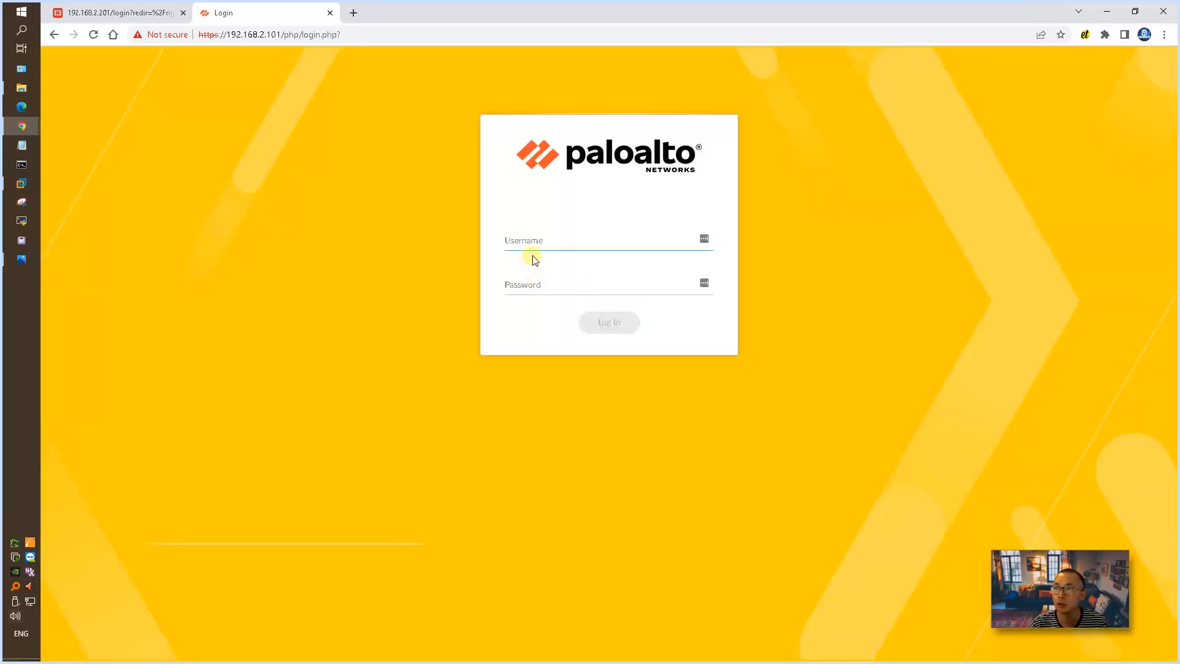
key(Return)
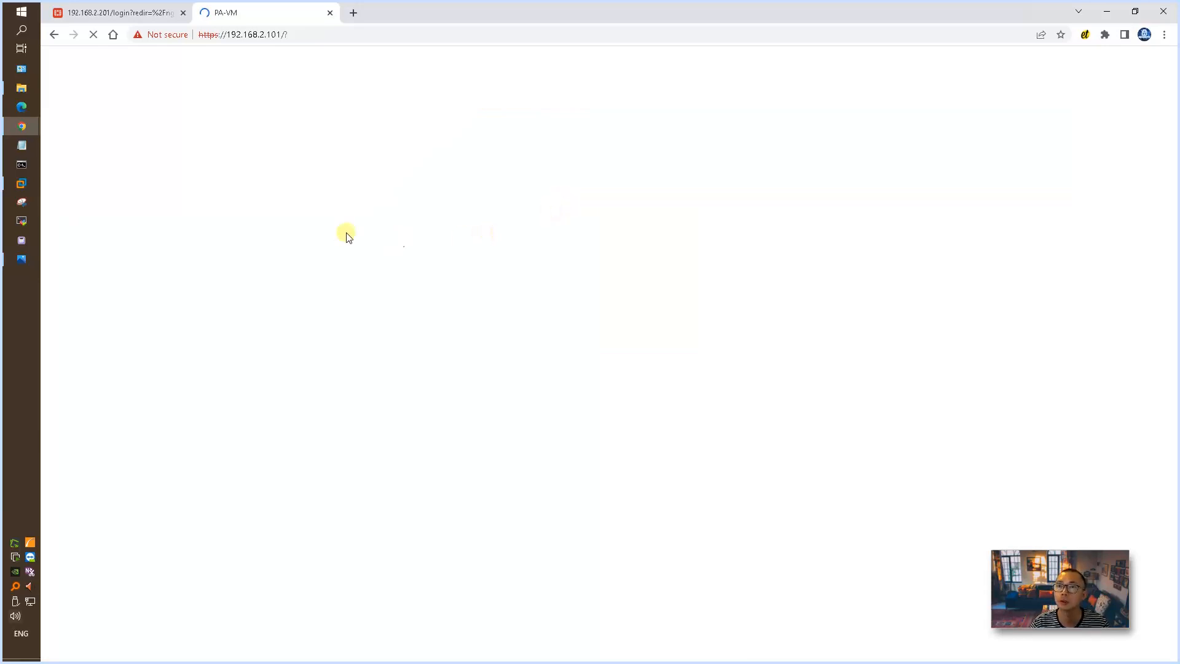
Step: Switch to the Win2016-Test2-PaloAlto VM in VMware Workstation and ping its default gateway 10.0.0.10 from the command prompt
click(22, 184)
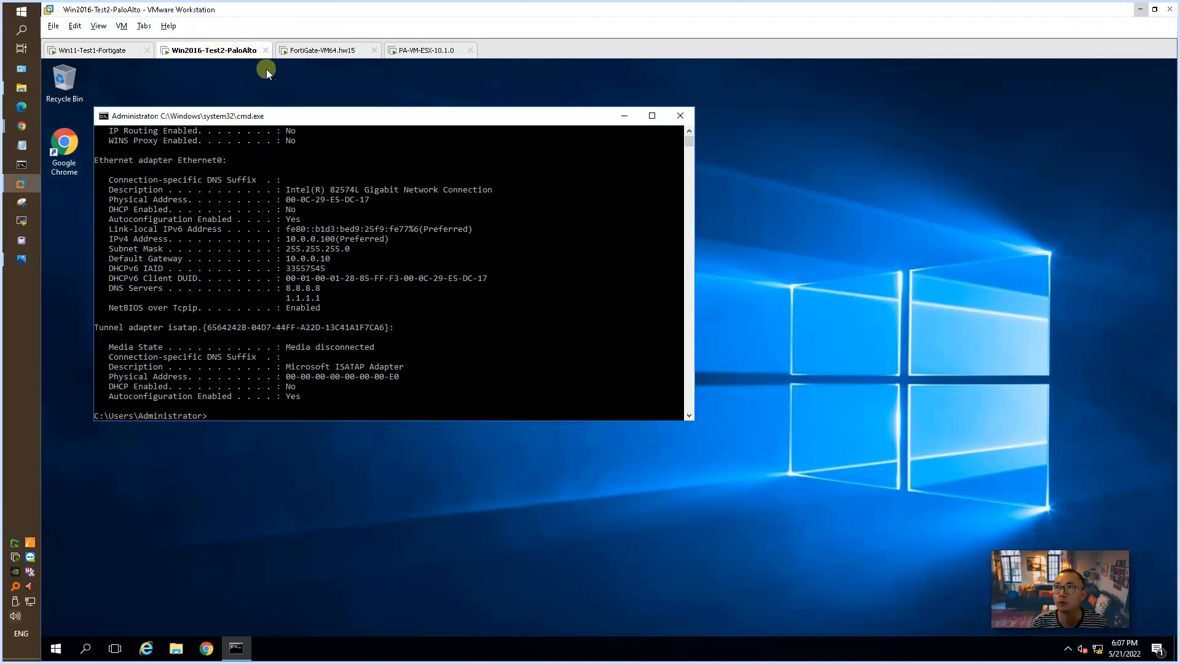
click(378, 230)
click(289, 240)
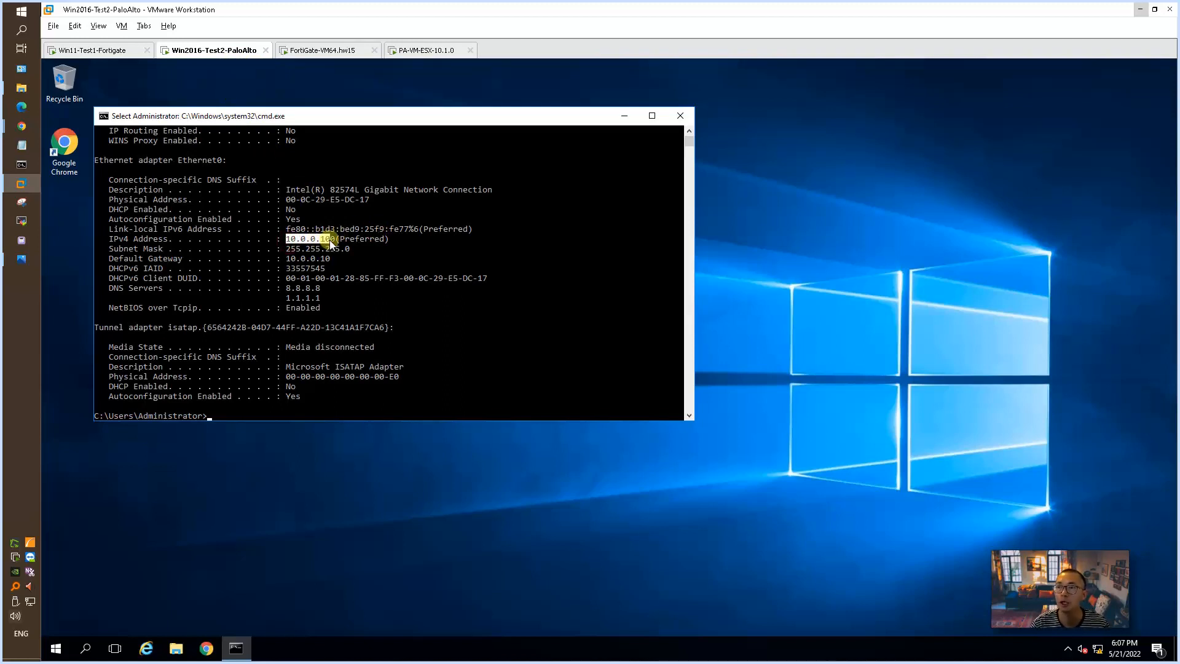
click(439, 299)
text(pi)
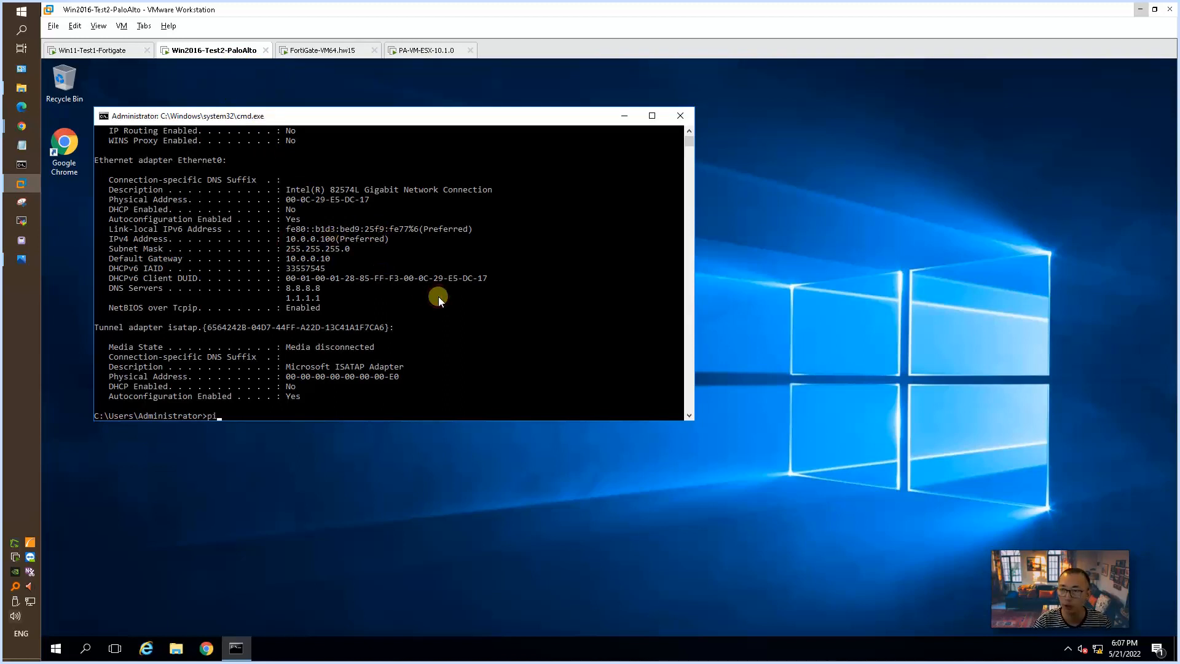
text(ng 10.0.0.10)
key(Return)
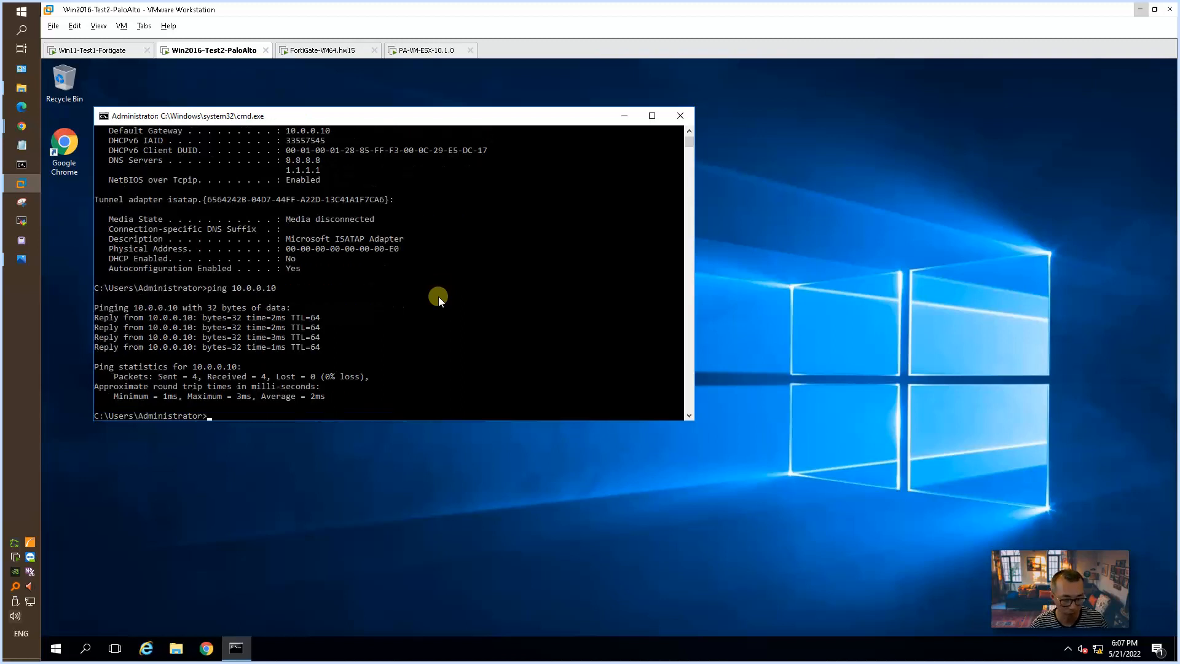
Step: Ping 8.8.8.8 from the command prompt to test internet access, stopping the ping before it finishes
key(Return)
key(Up)
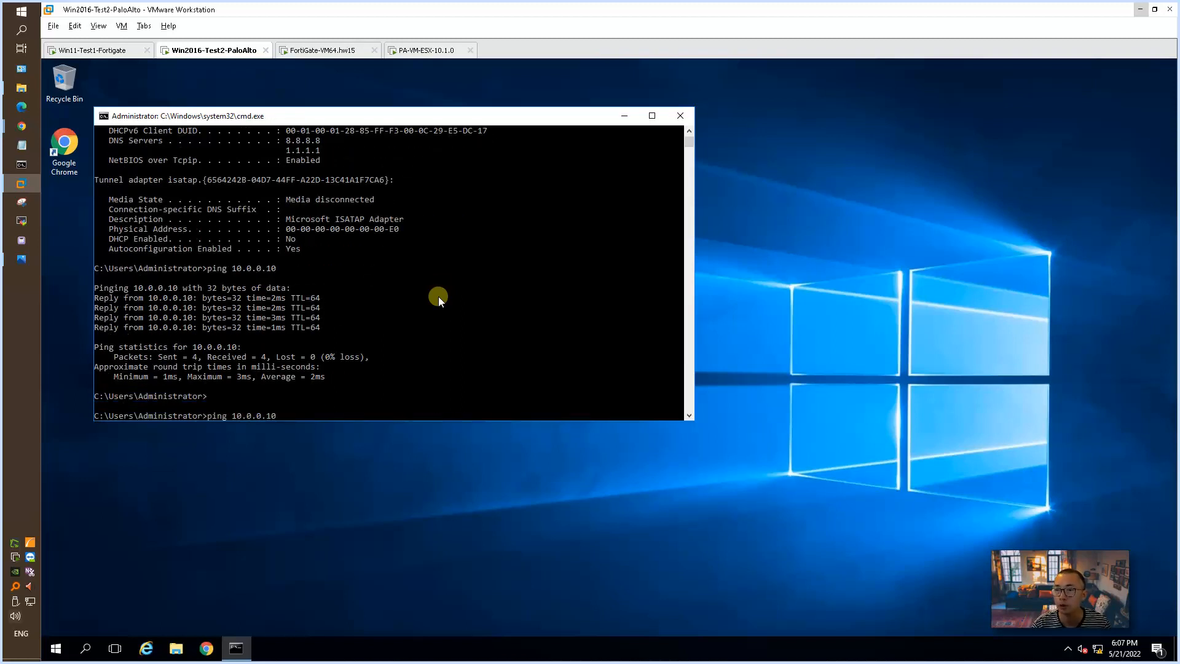
key(BackSpace)
key(BackSpace)
key(BackSpace)
key(BackSpace)
key(BackSpace)
key(BackSpace)
key(BackSpace)
key(BackSpace)
key(BackSpace)
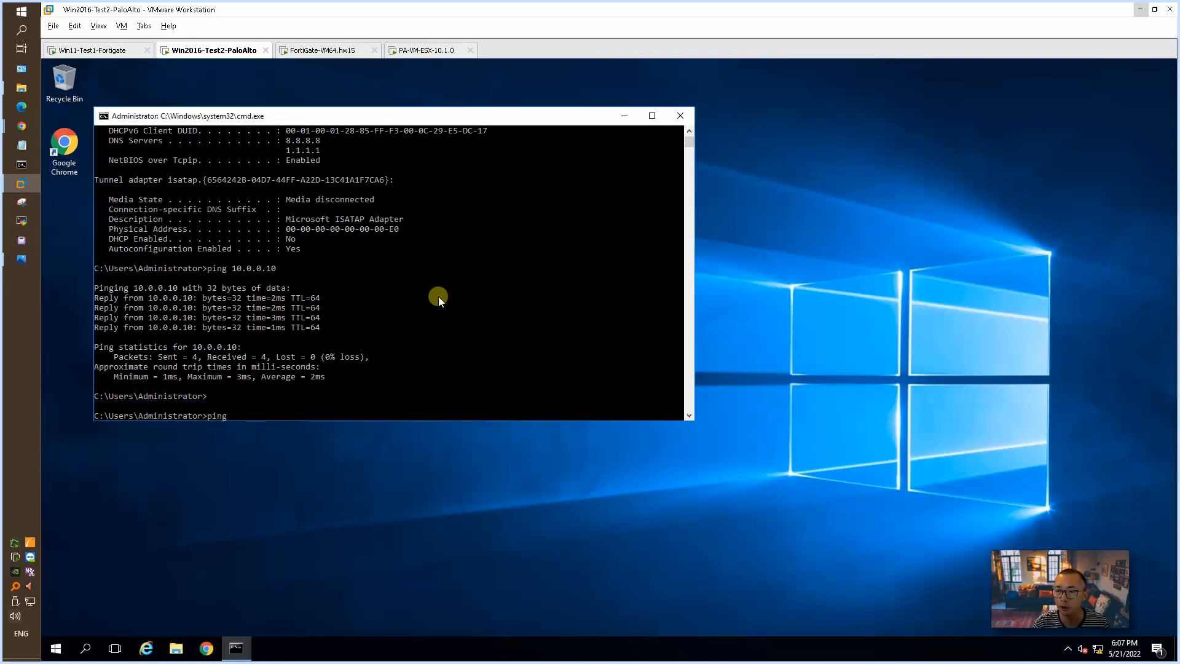
text(8.8.8.8)
key(Return)
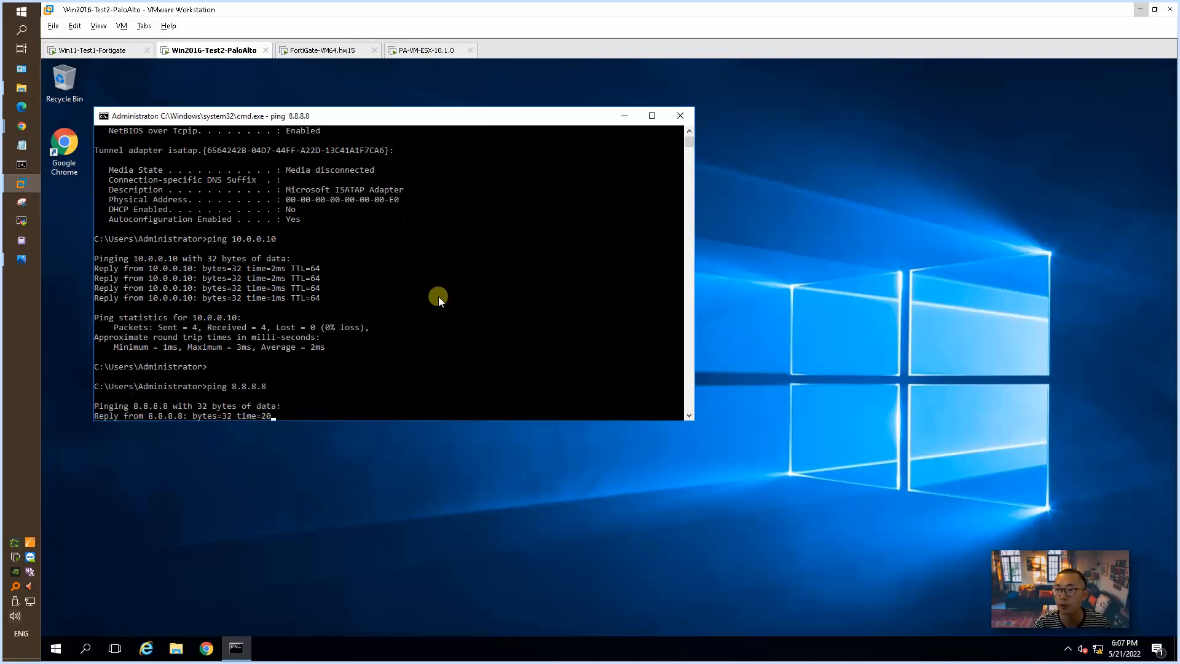
key(ctrl+c)
Step: Trace the route to 8.8.8.8 with tracert from the Win2016-Test2-PaloAlto command prompt
text(tracer)
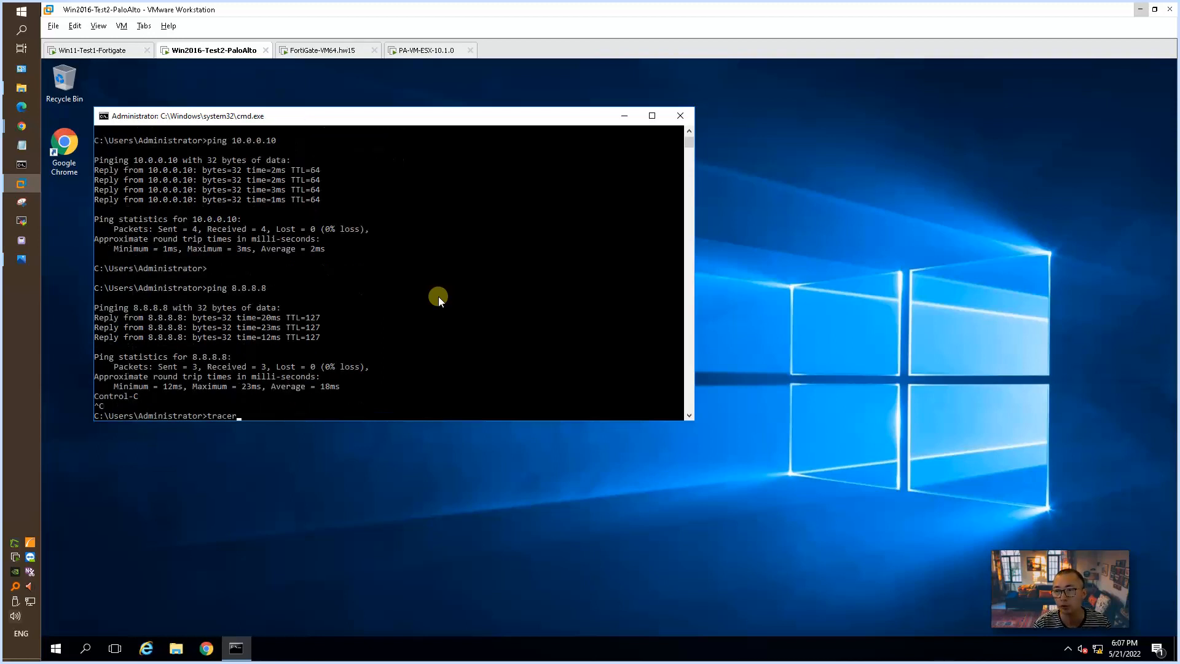
text(t 8.8.8.8)
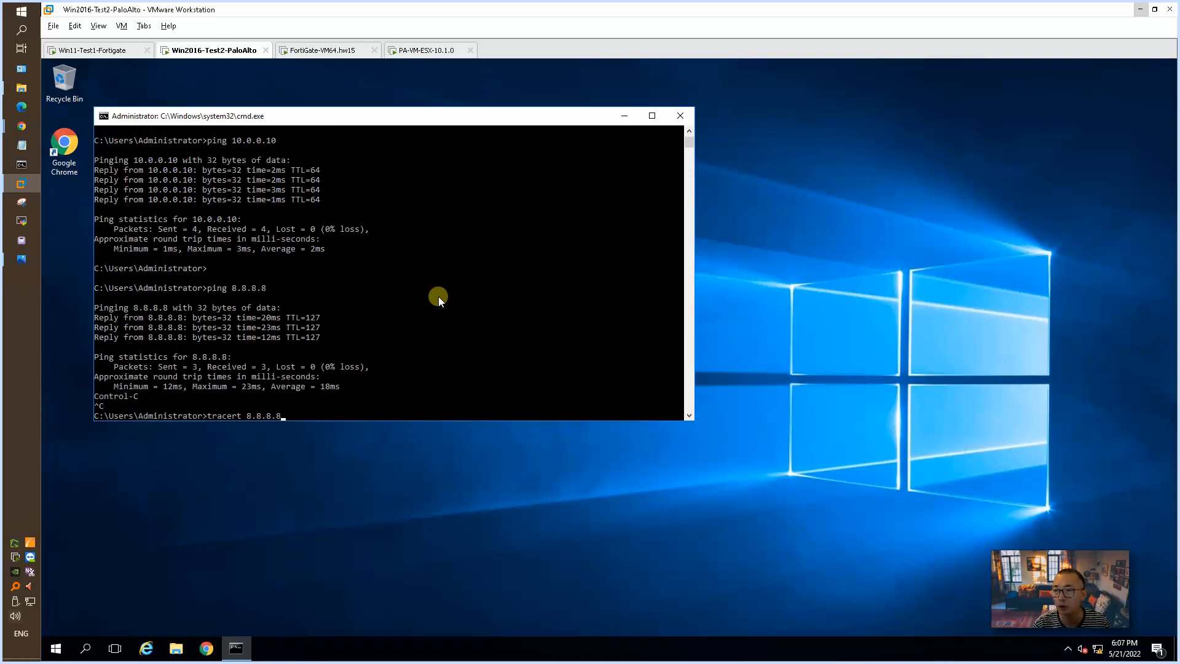
key(Return)
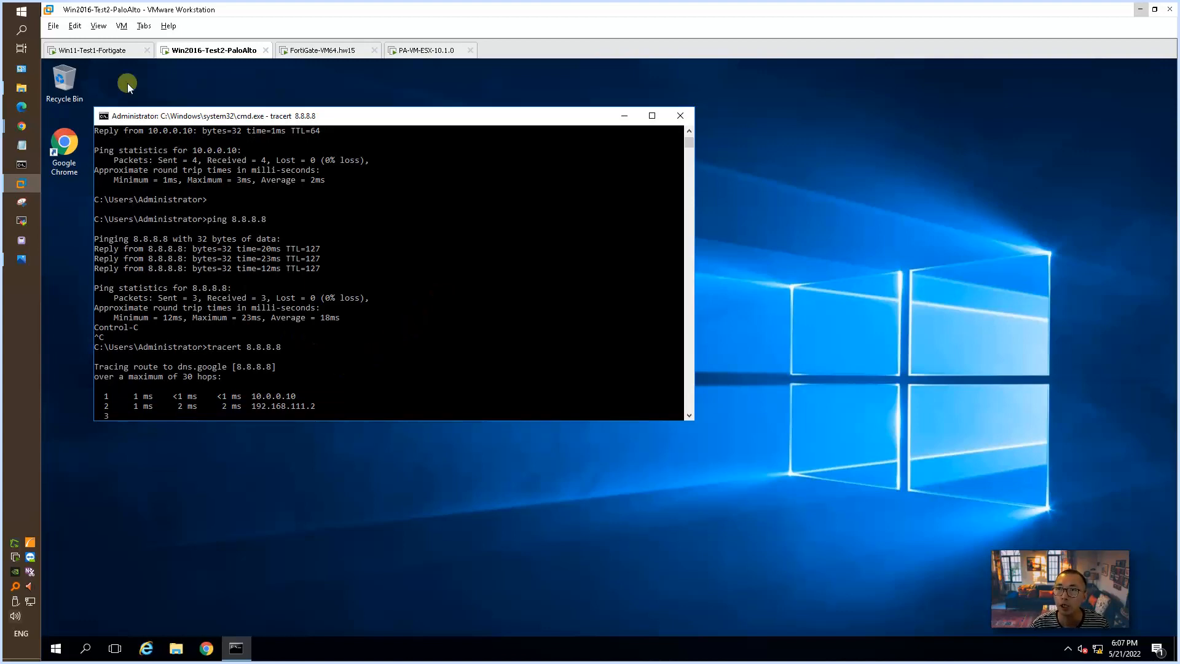
Step: Switch to the Win11-Test1-Fortigate VM and examine the first two hops of its tracert to 8.8.8.8
click(107, 50)
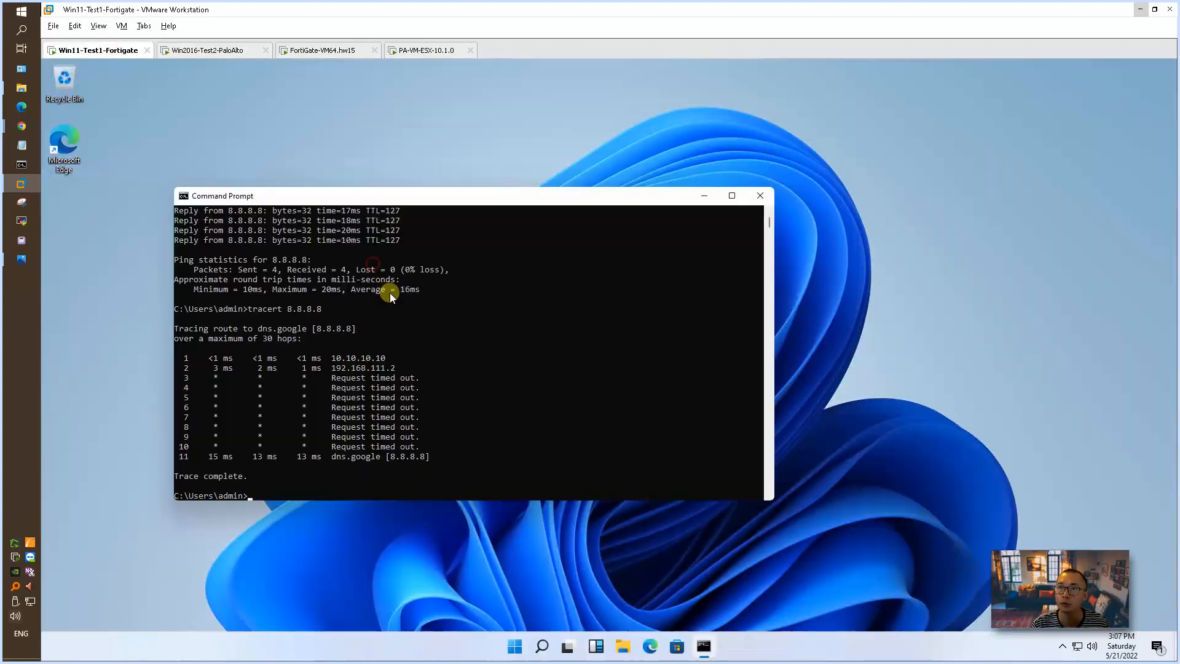
drag(397, 368, 174, 309)
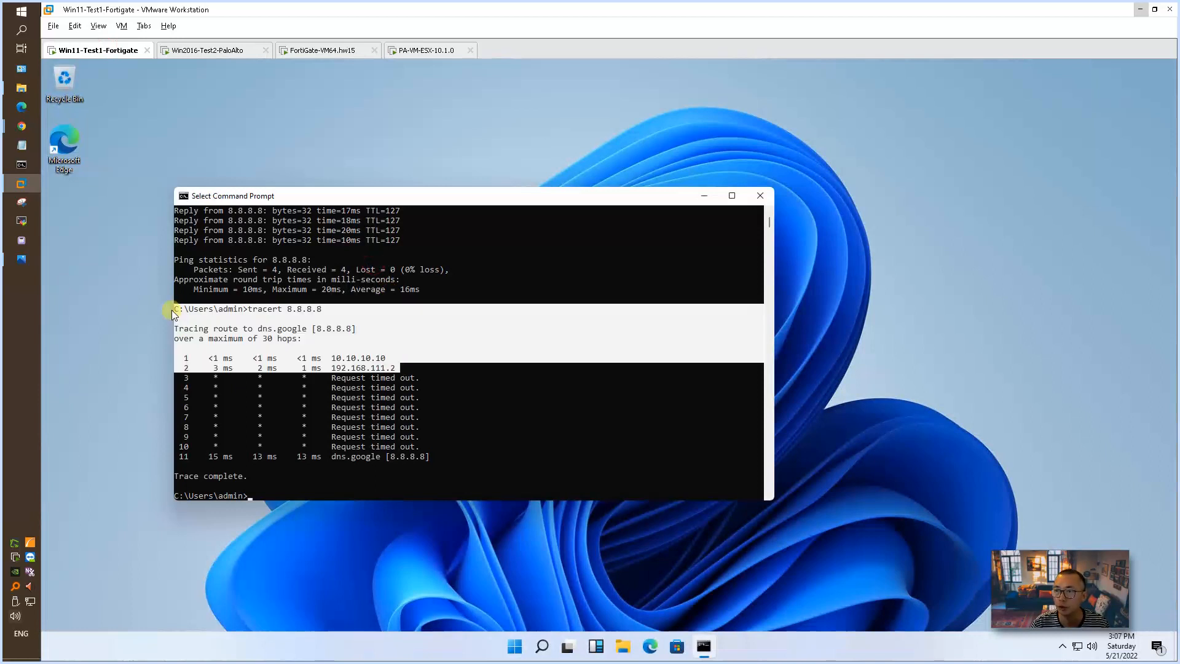
right_click(384, 367)
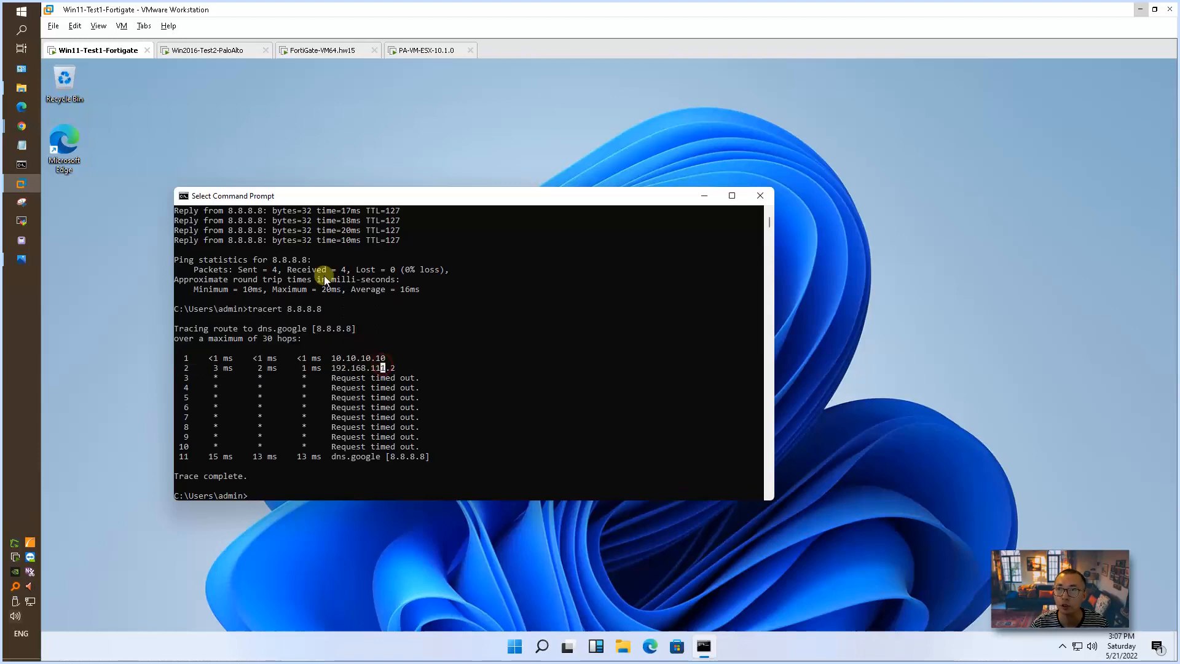
Step: Return to the running trace on Win2016-Test2-PaloAlto, and bring up the Fortigate - Palo Alto VPN network diagram in Photos
click(213, 57)
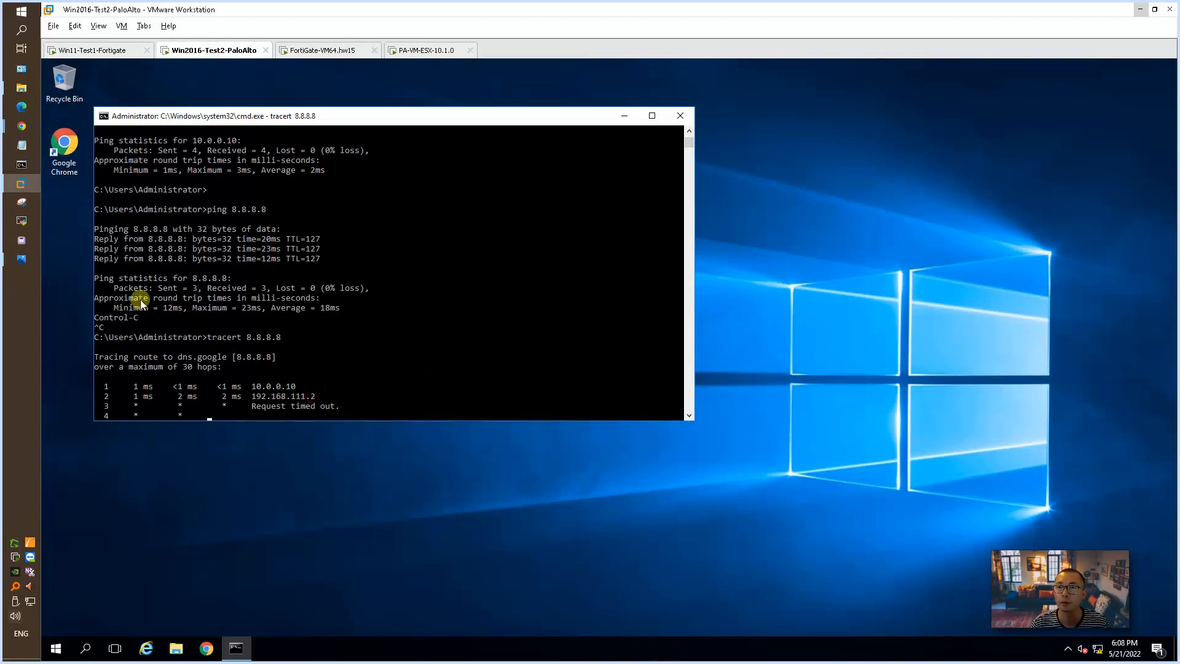
click(24, 259)
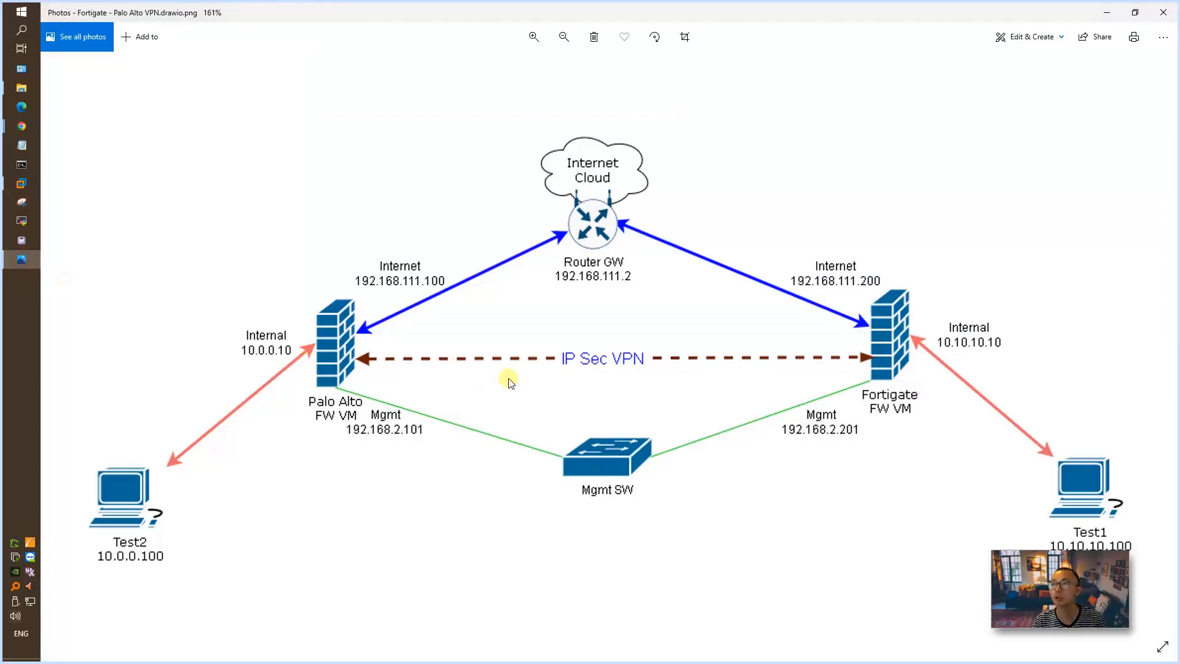